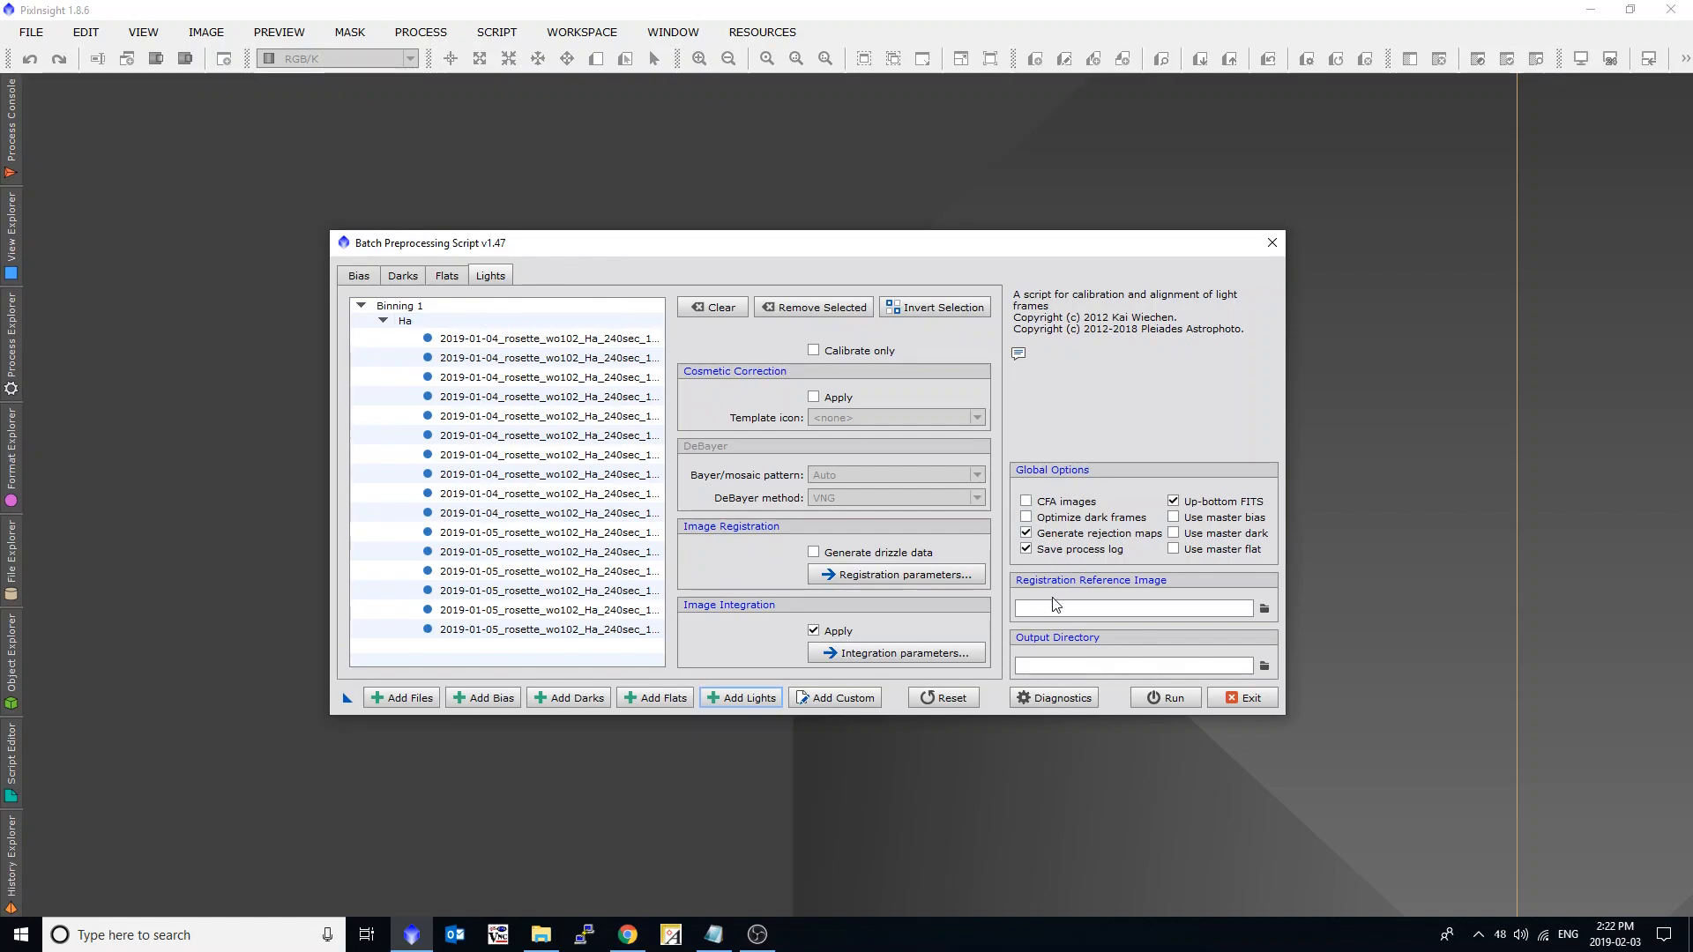
Try several light frames as the registration reference image, ending with 2019-01-04_rosette_wo102_Ha_240sec_1x1__frame1.fit.
double_click(558, 362)
double_click(569, 419)
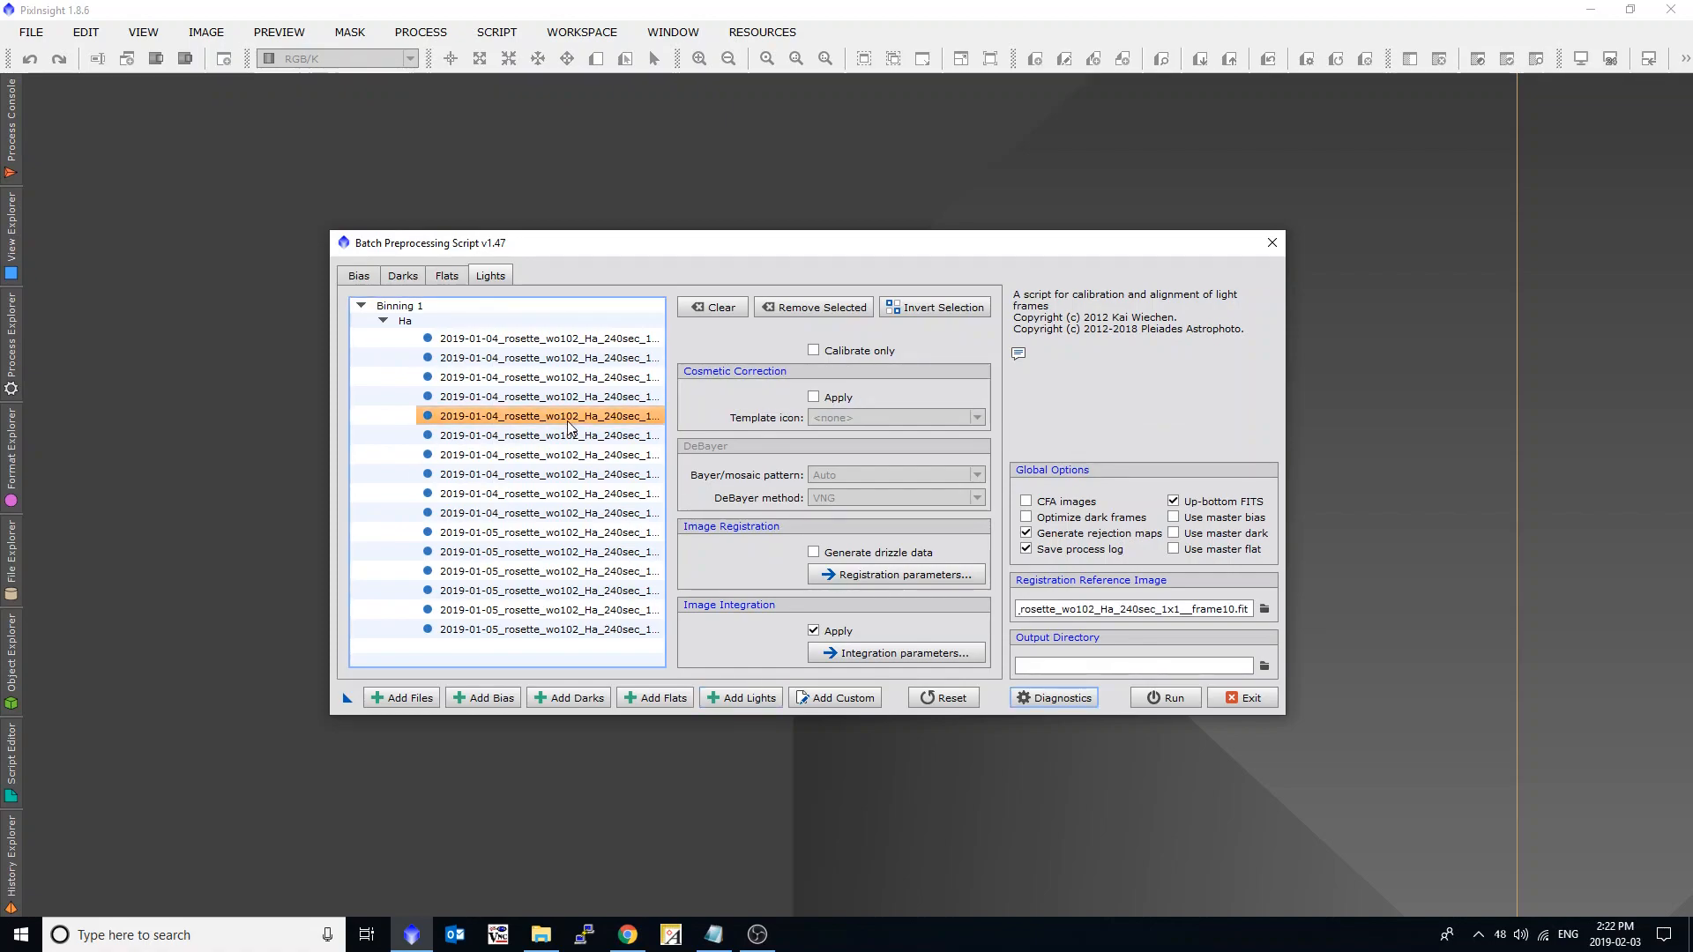
double_click(569, 477)
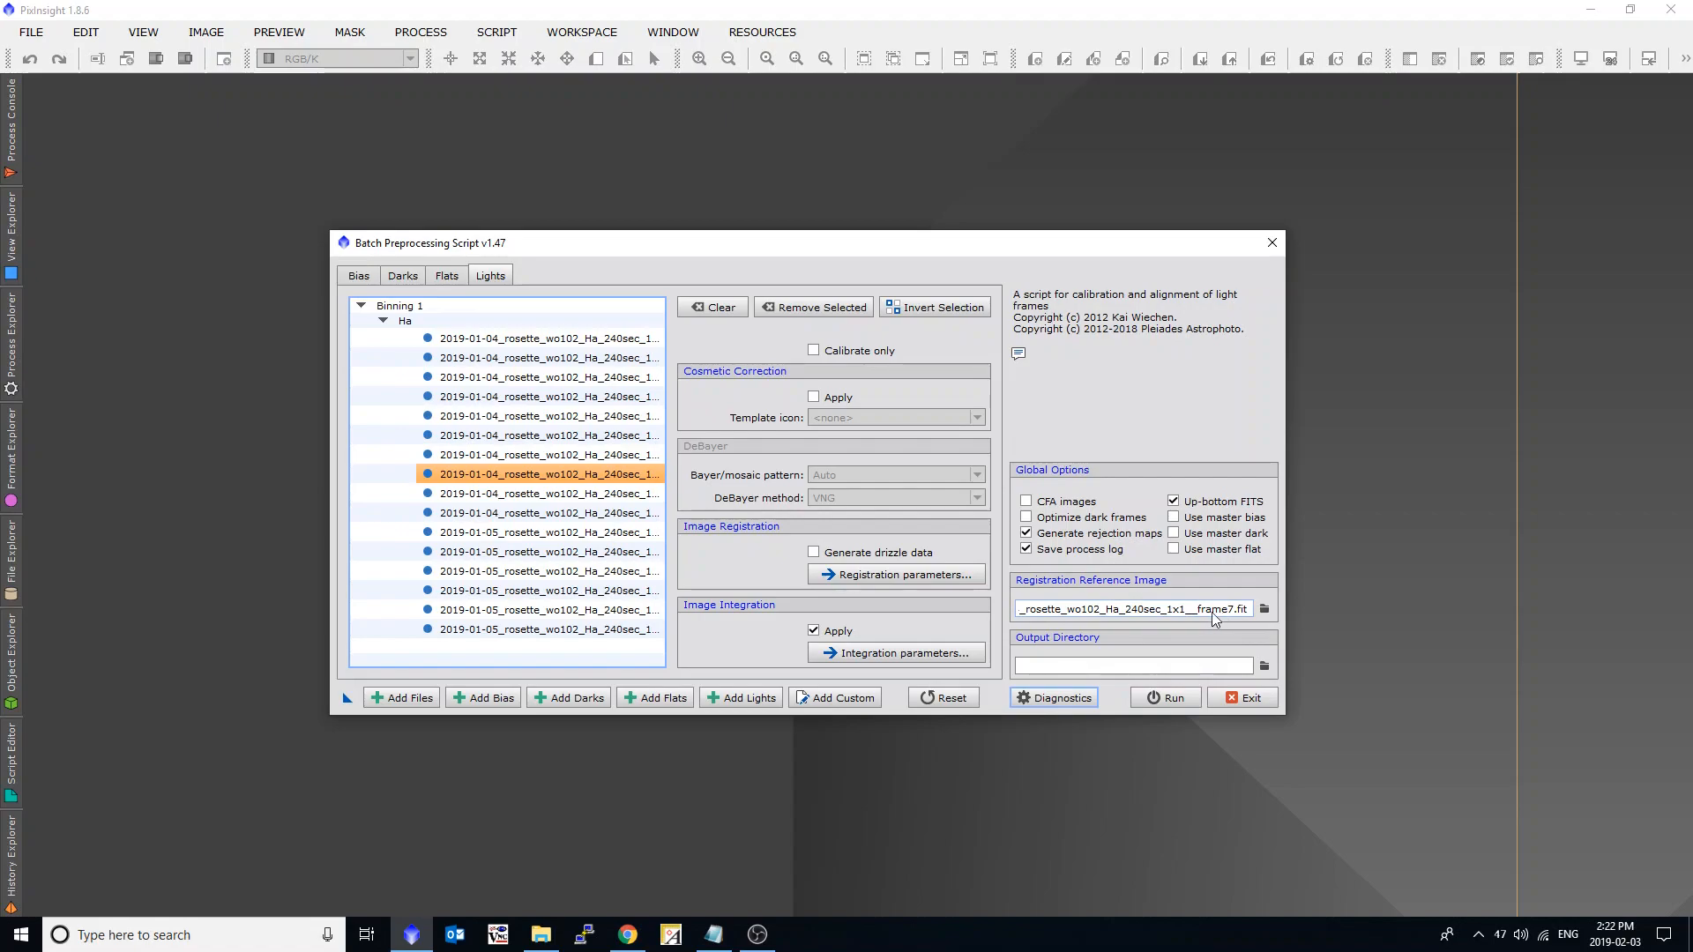
double_click(569, 339)
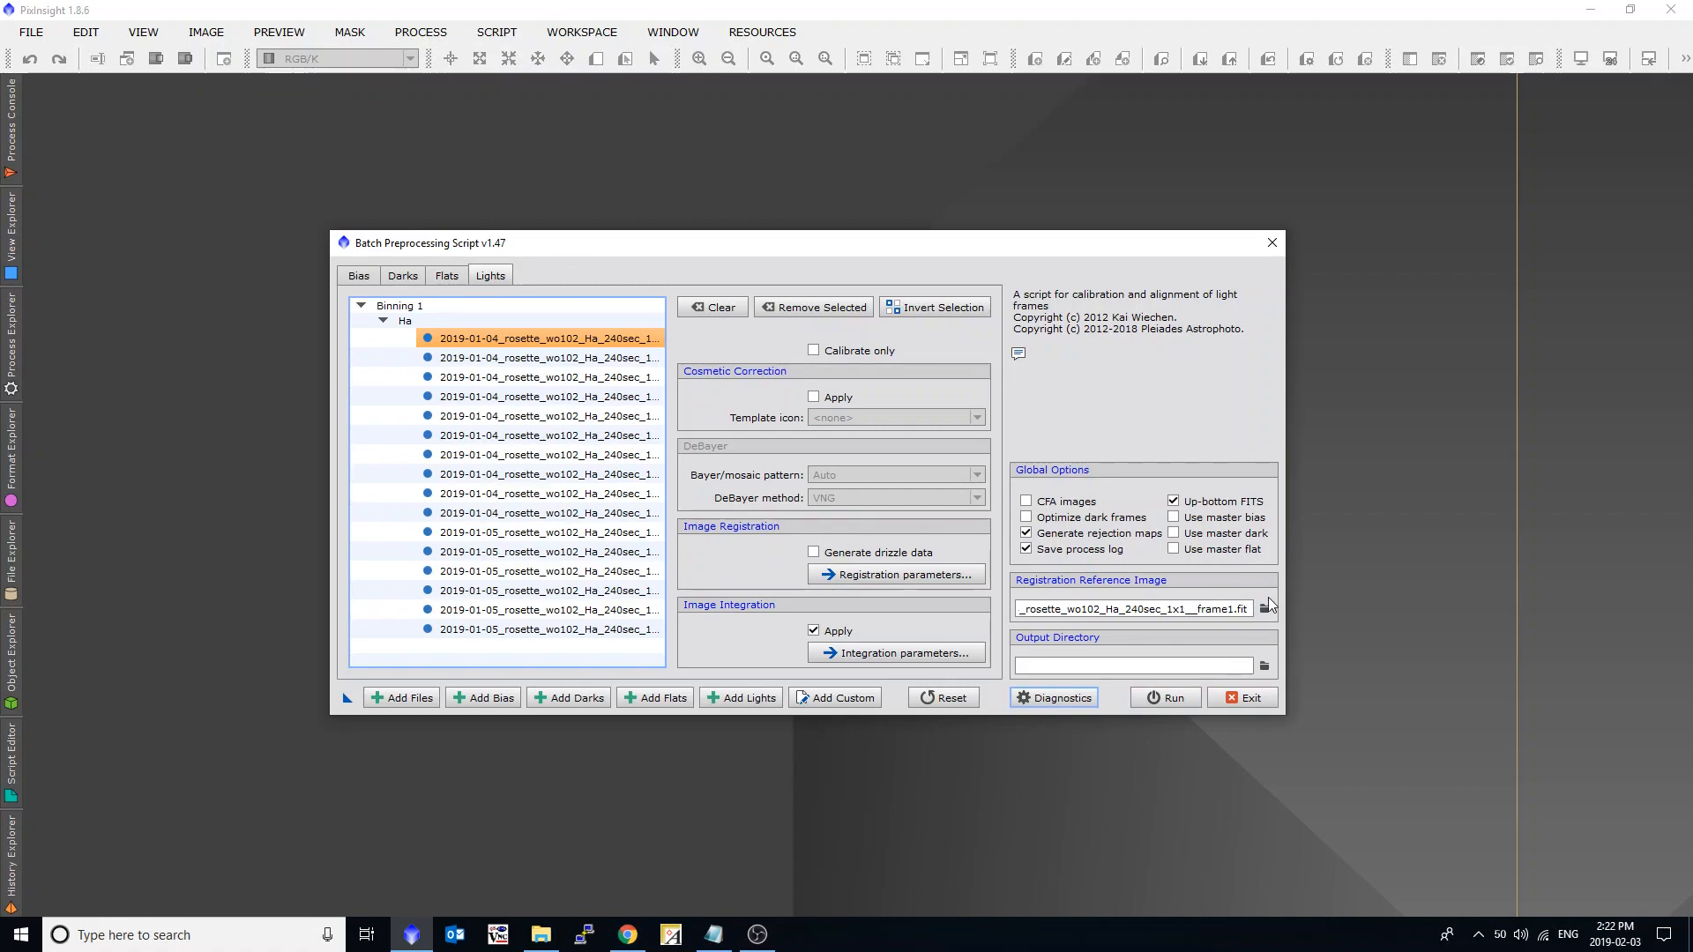
Try to pick the frame1 image in the rosette_nebula REG folder as the registration reference.
left_click(1266, 610)
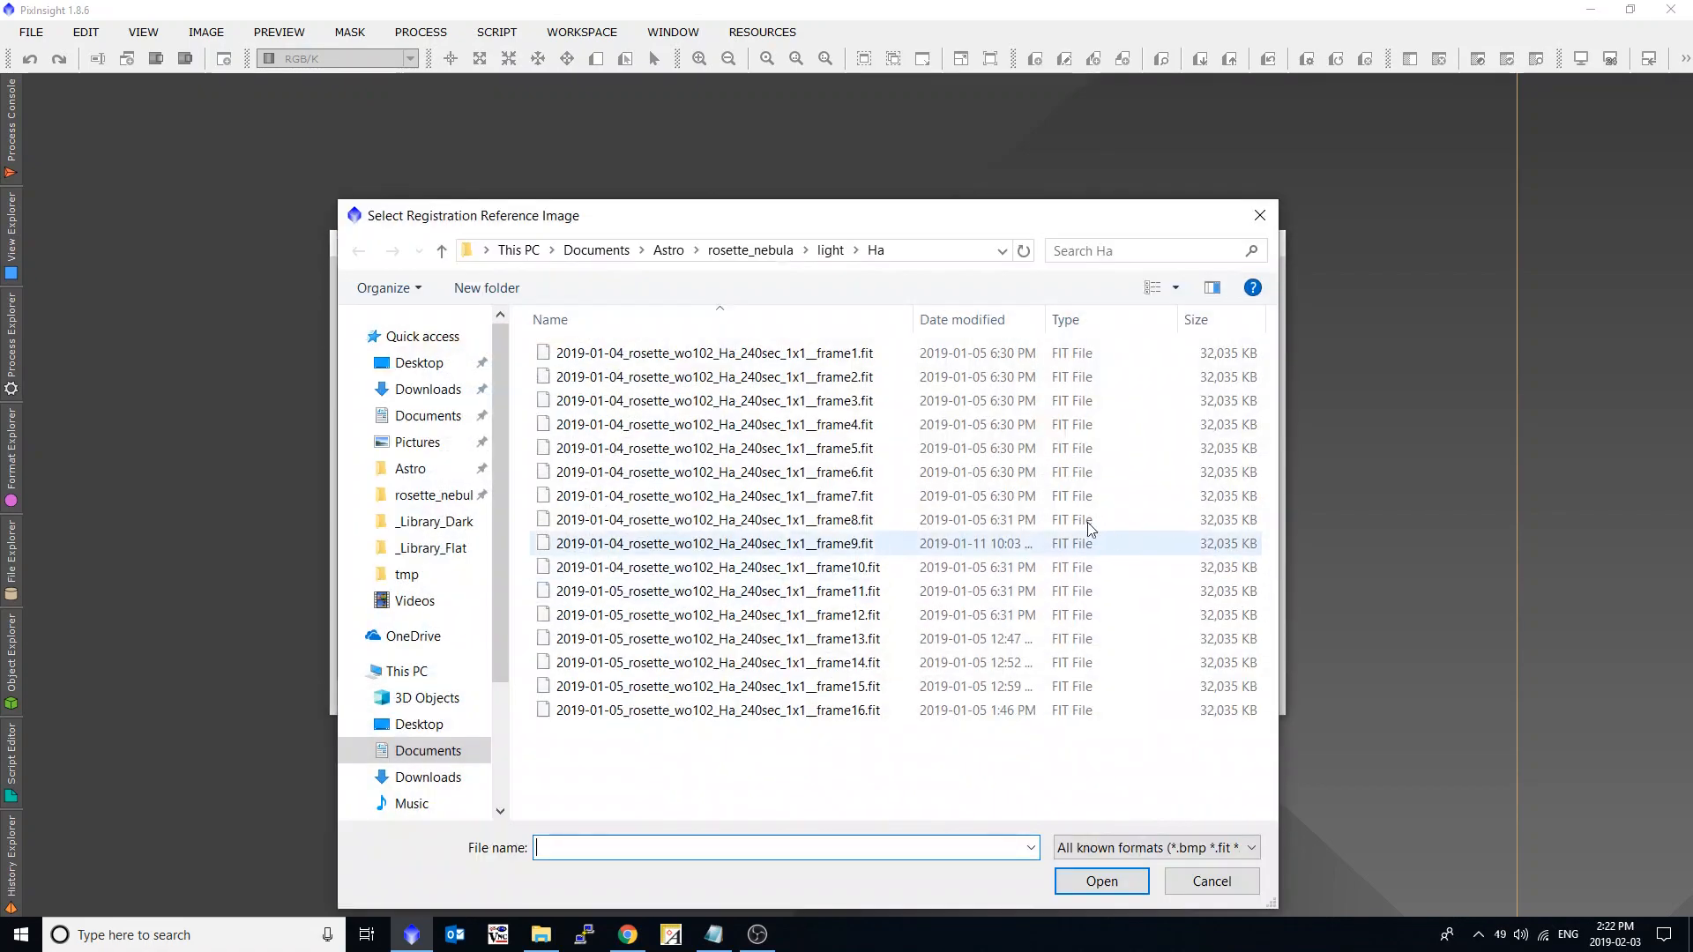
left_click(435, 492)
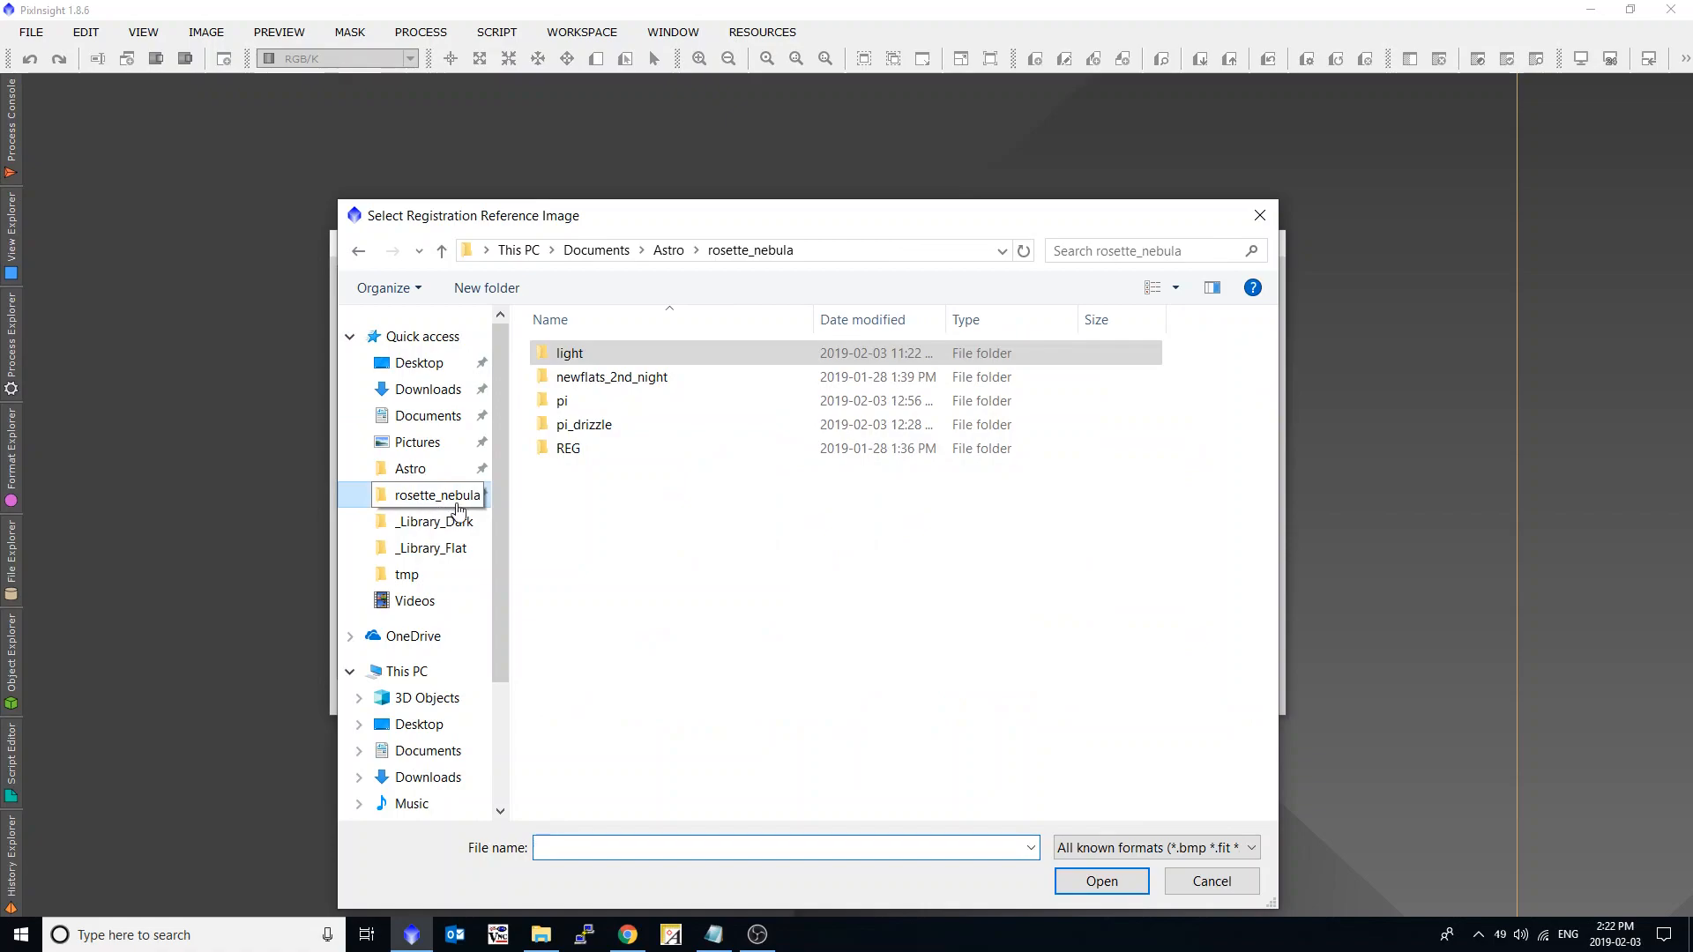
double_click(569, 449)
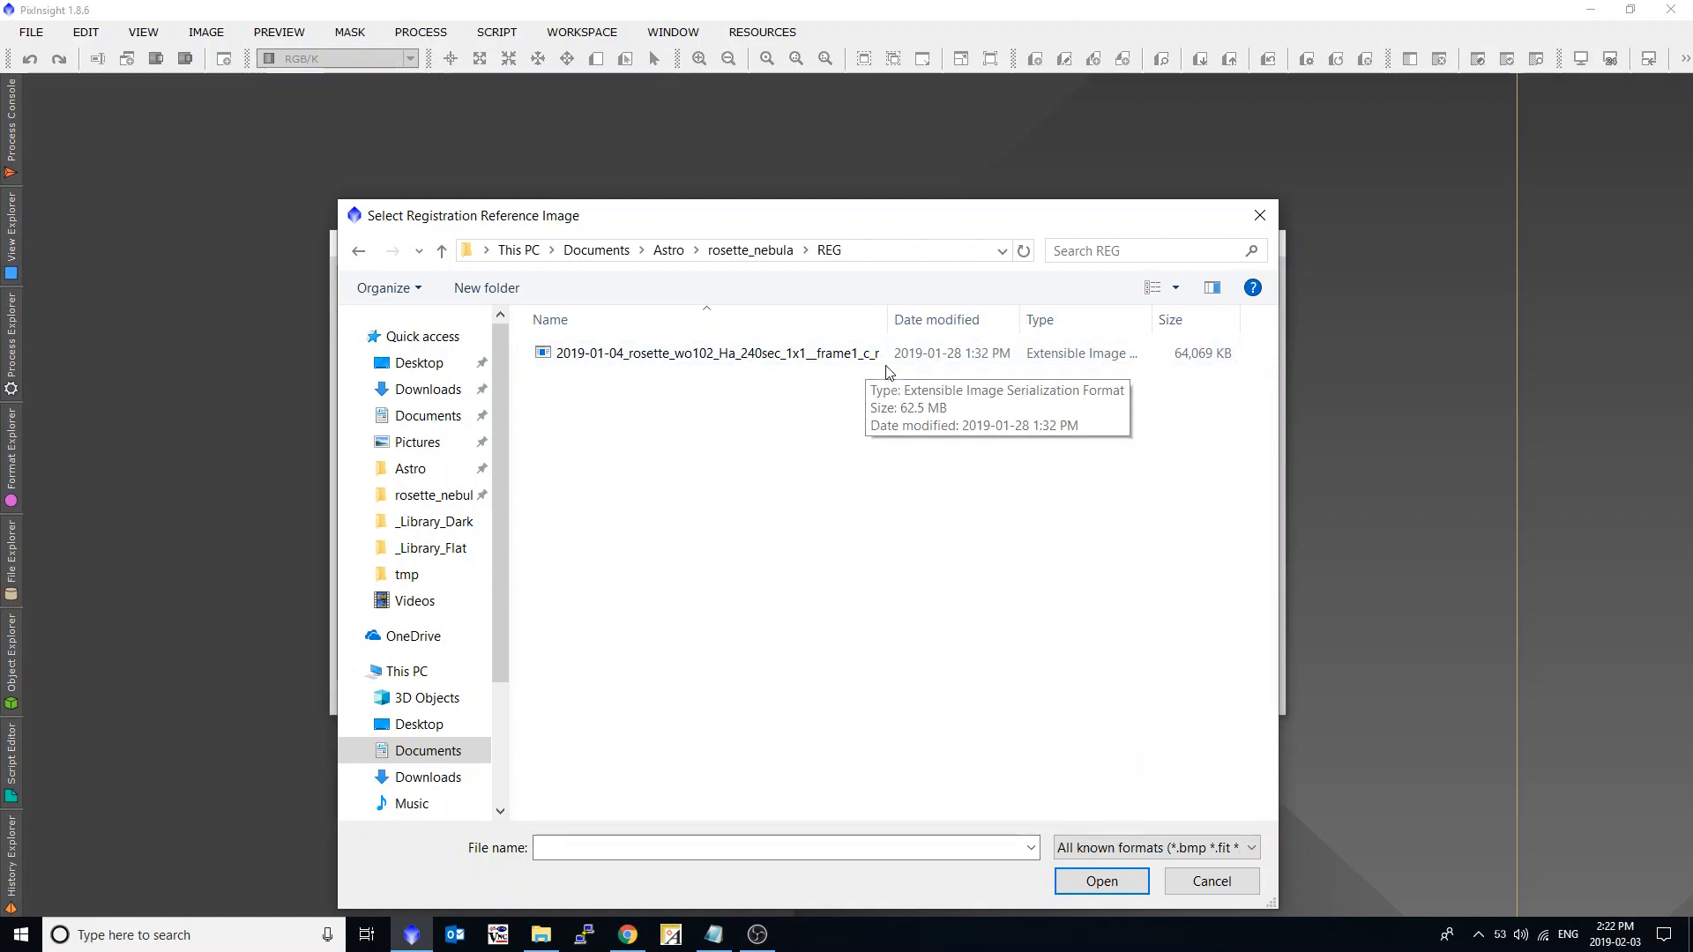
double_click(812, 357)
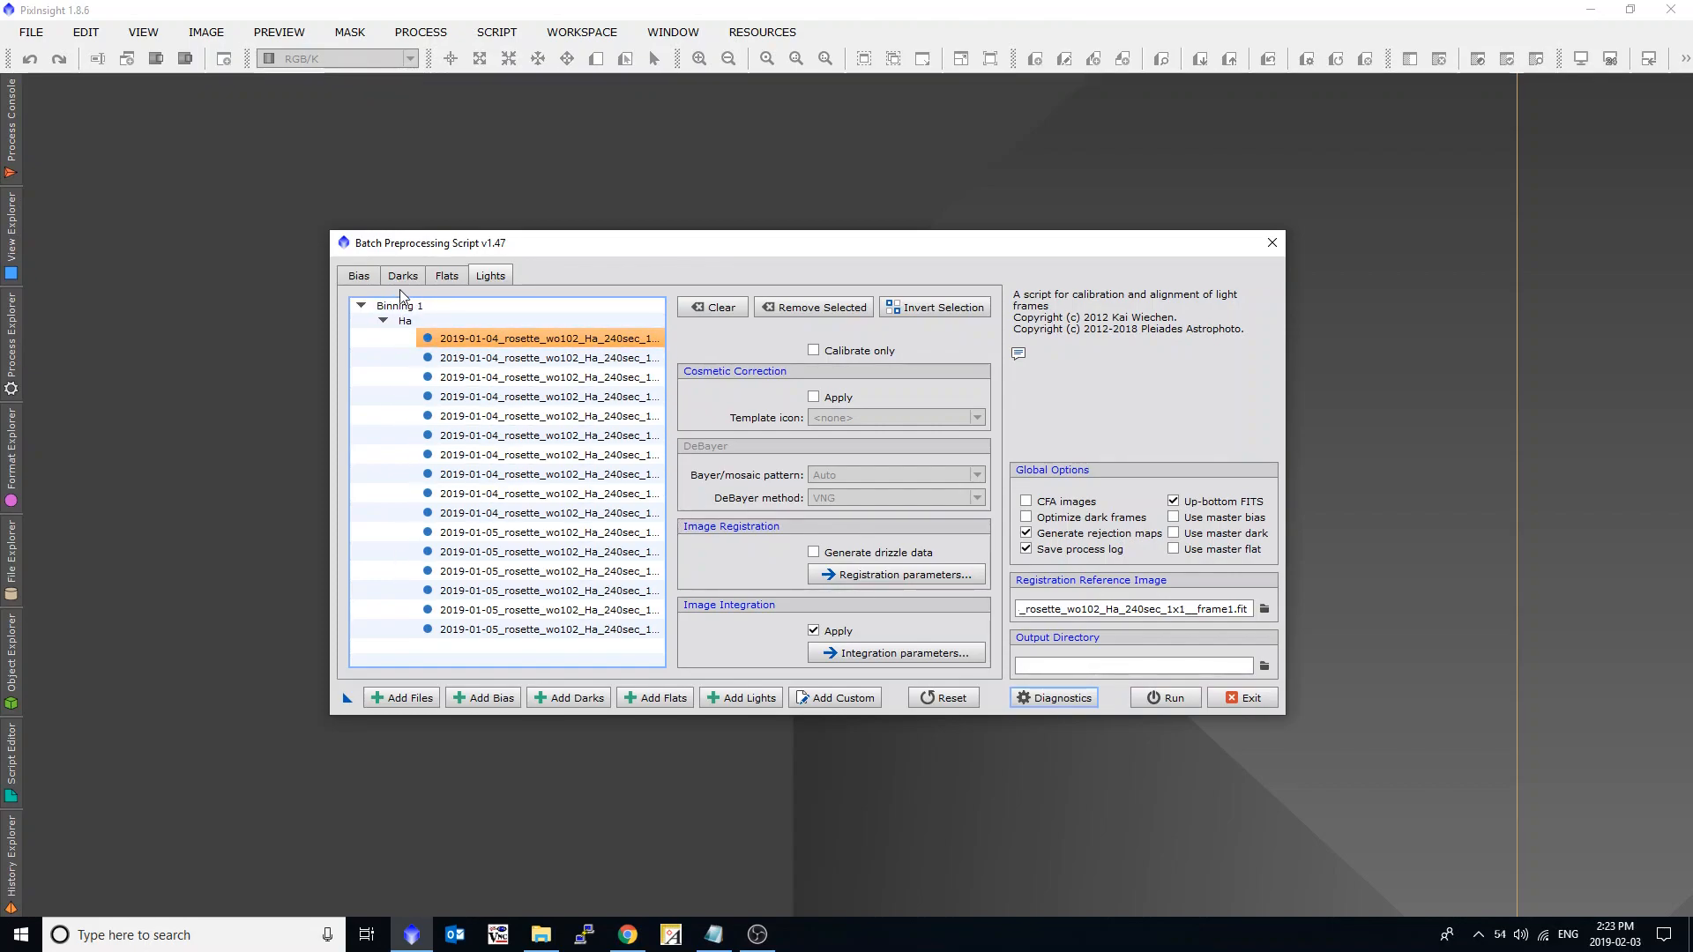
Save the current batch preprocessing settings as a process icon on the workspace and exit the script.
left_click_drag(346, 698, 137, 185)
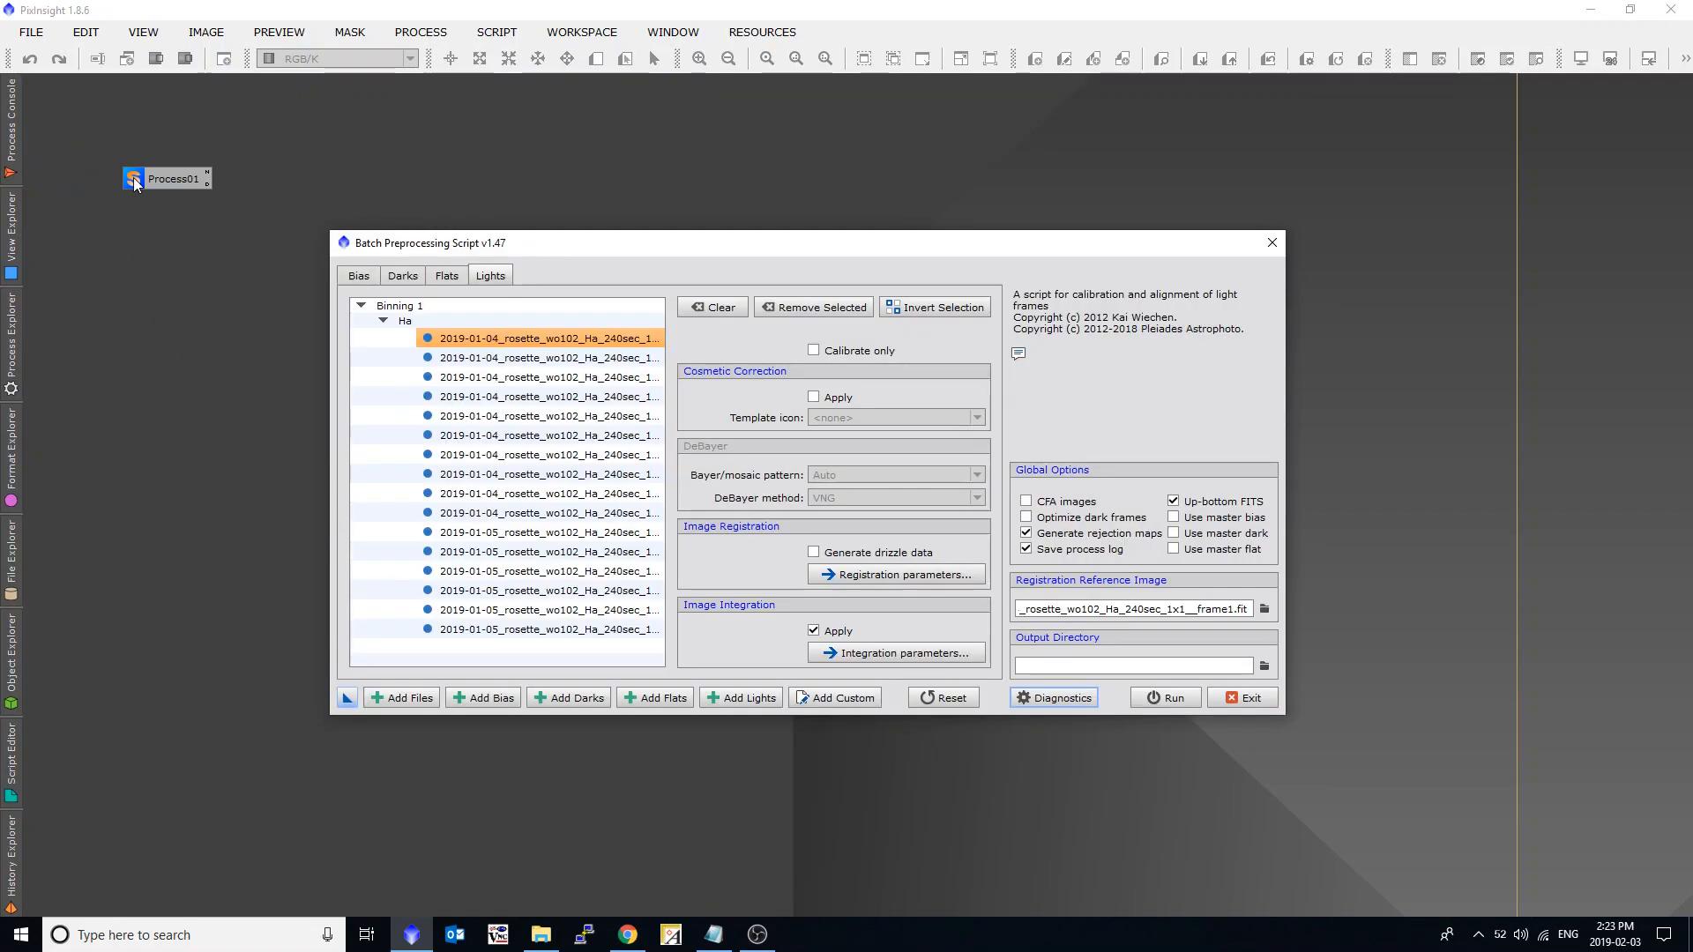
left_click(1270, 245)
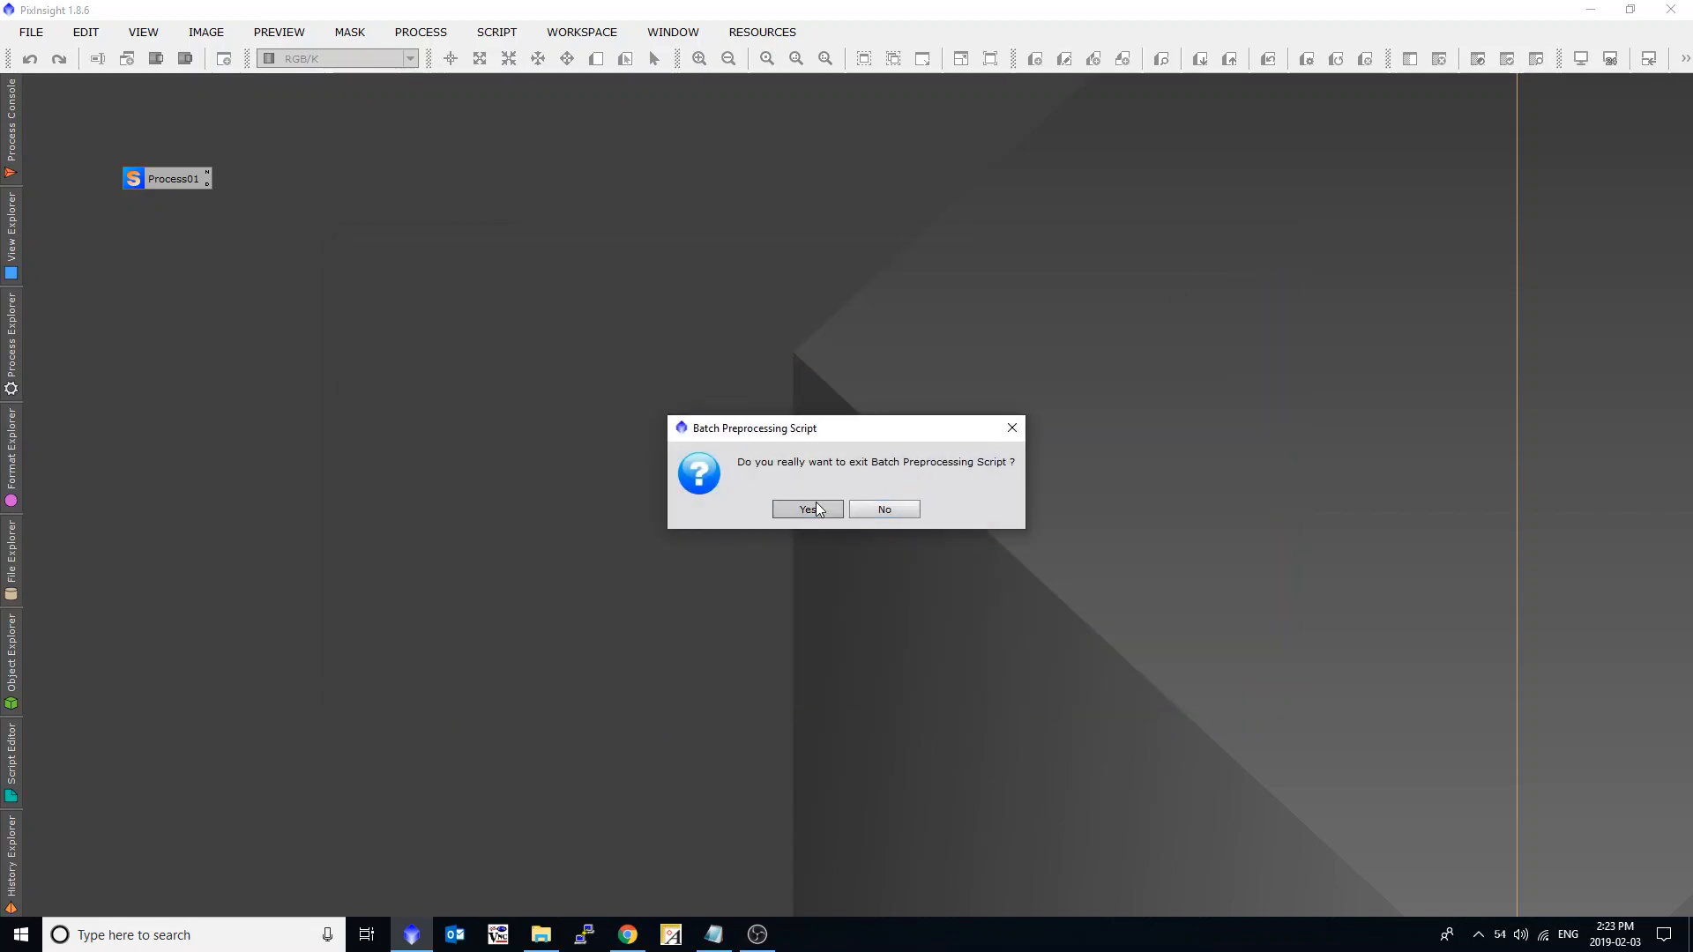
left_click(807, 507)
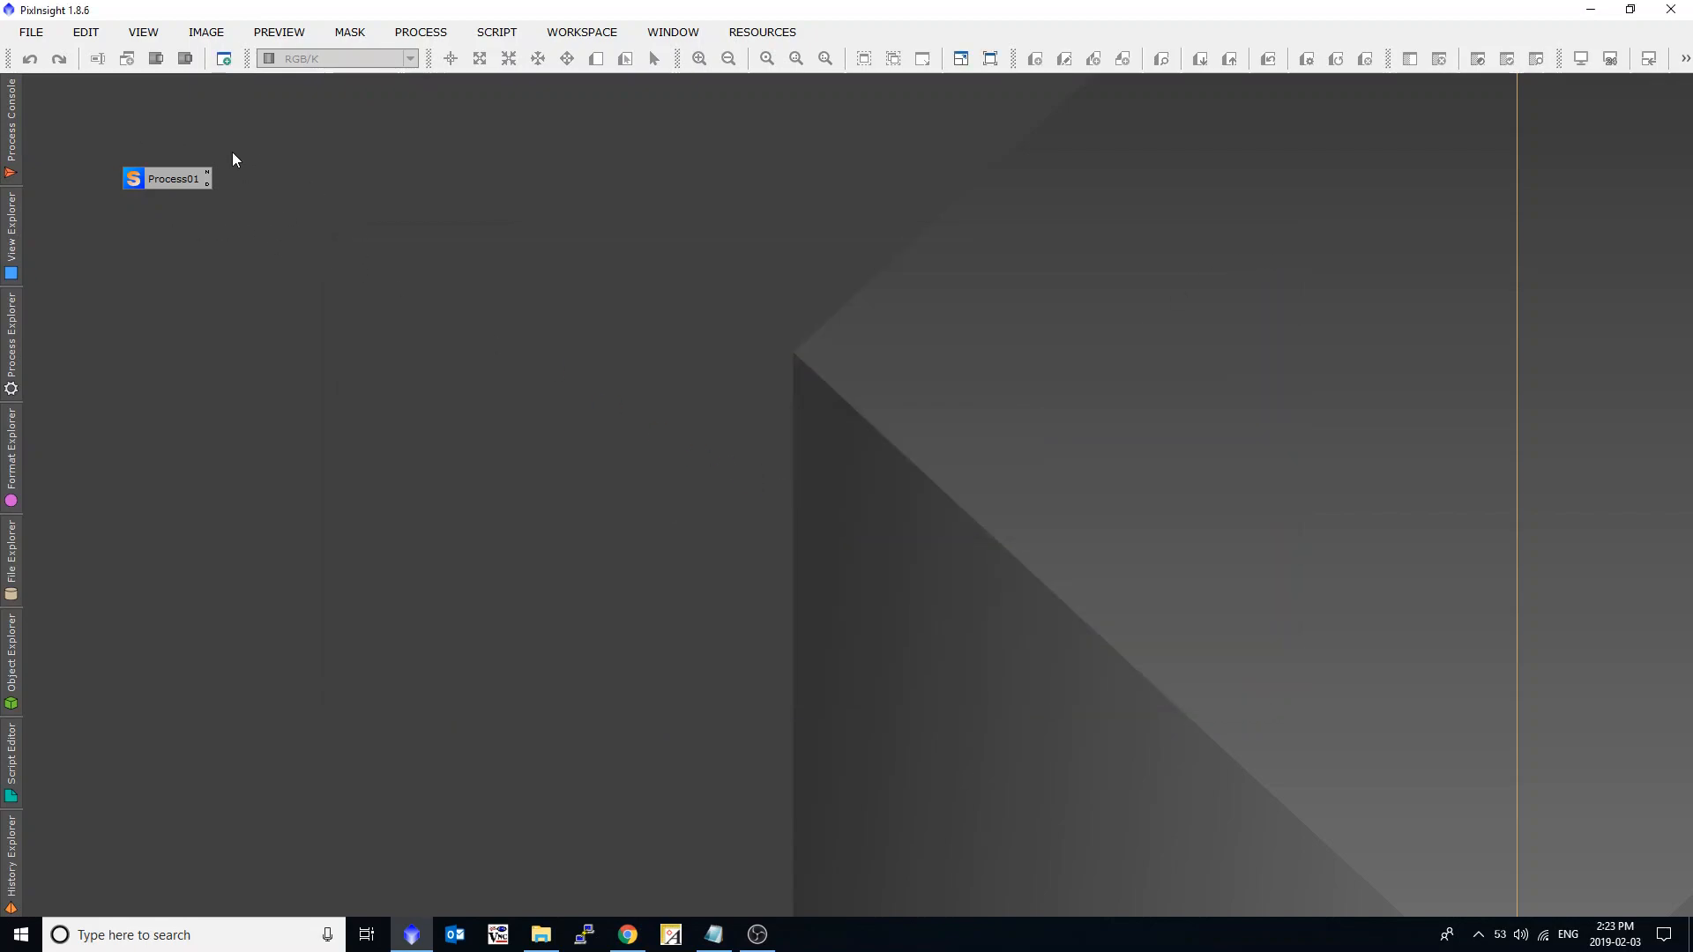
Reopen the Batch Preprocessing script with its saved settings from the workspace process icon.
double_click(174, 179)
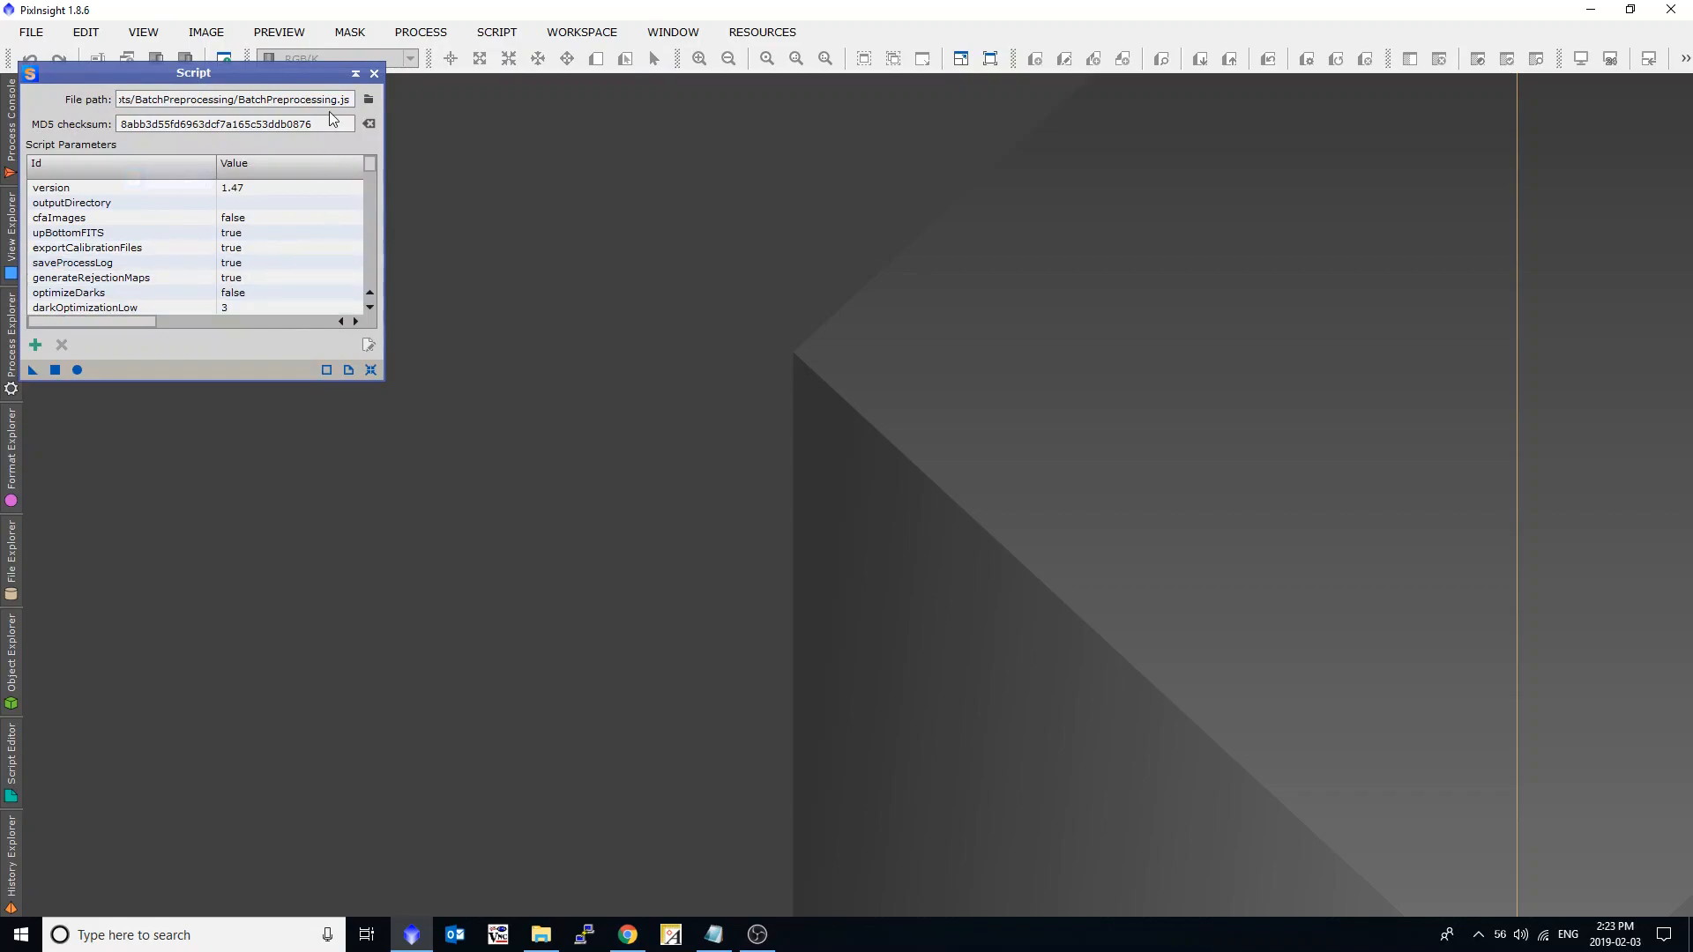
left_click(83, 376)
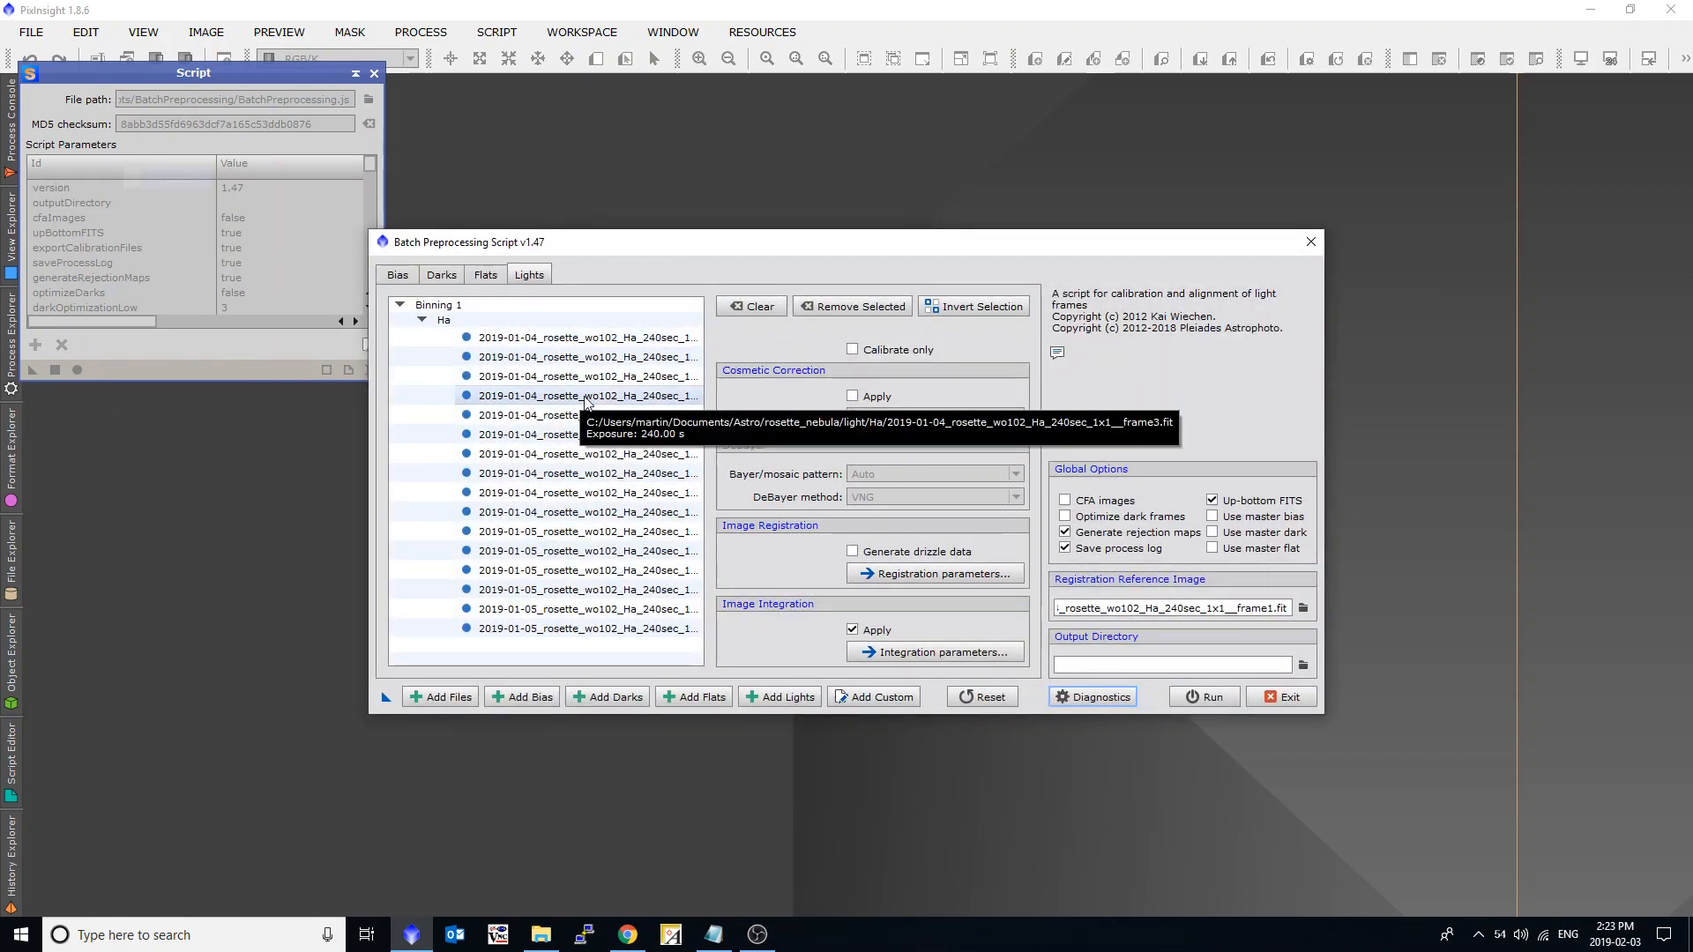
left_click_drag(623, 251, 645, 253)
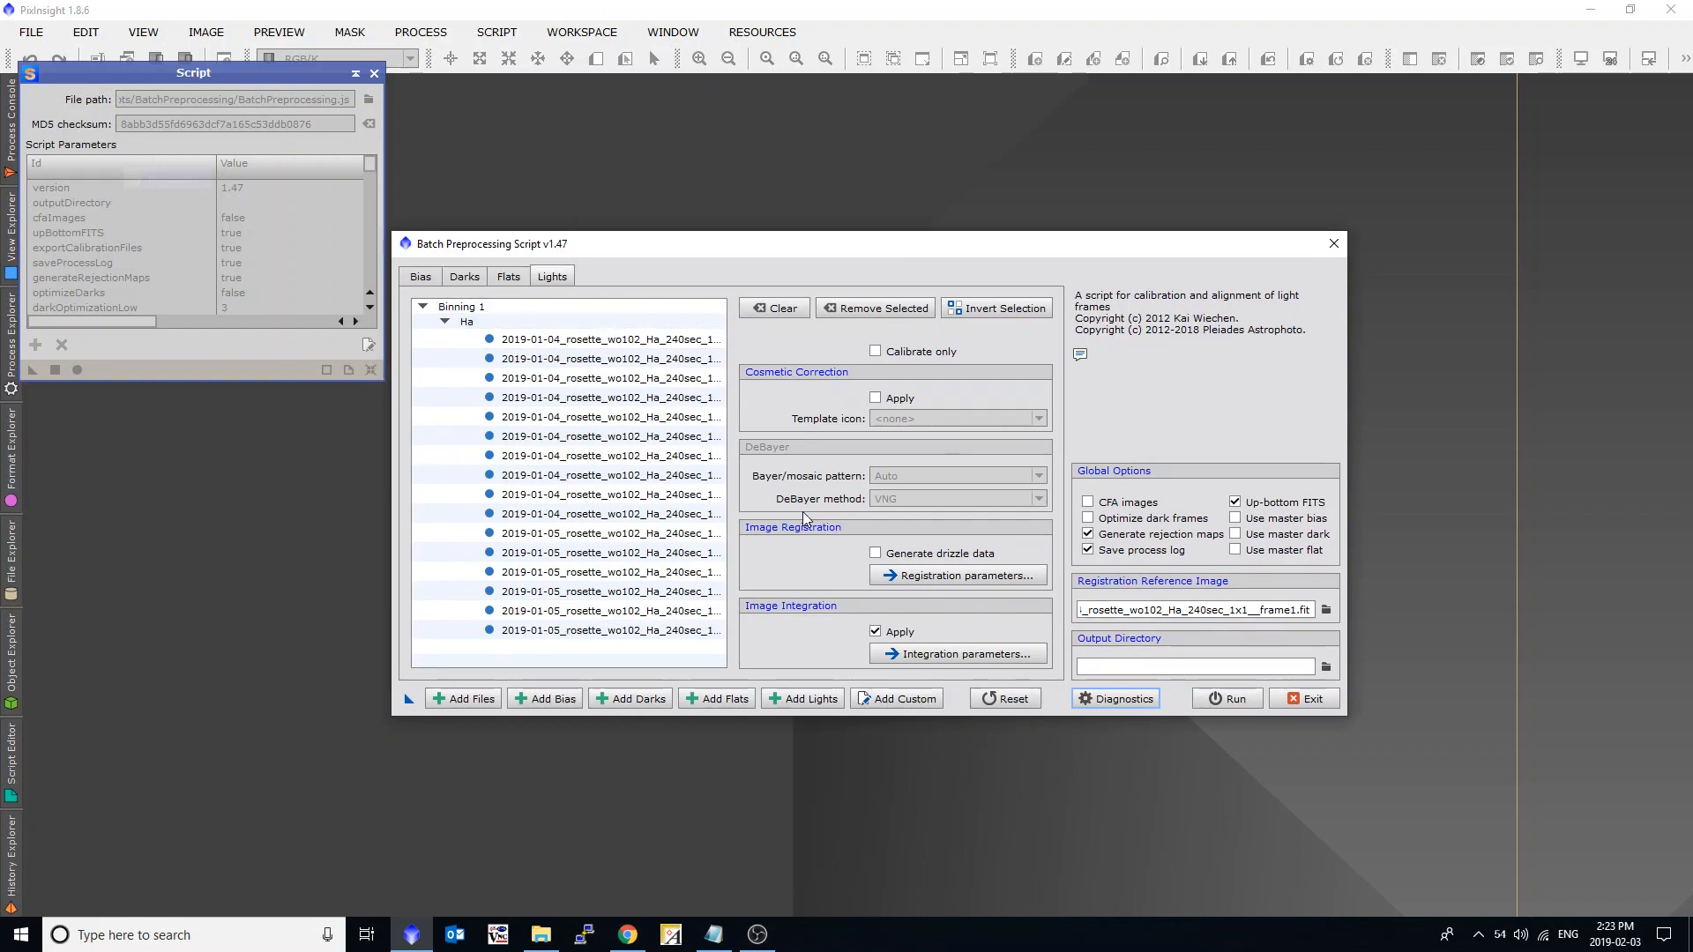
Add MasterDark_Done_Manually_1s and MasterDark_Done_Manually_240s from _Library_Dark as dark frames and enable the use of master darks.
left_click(463, 279)
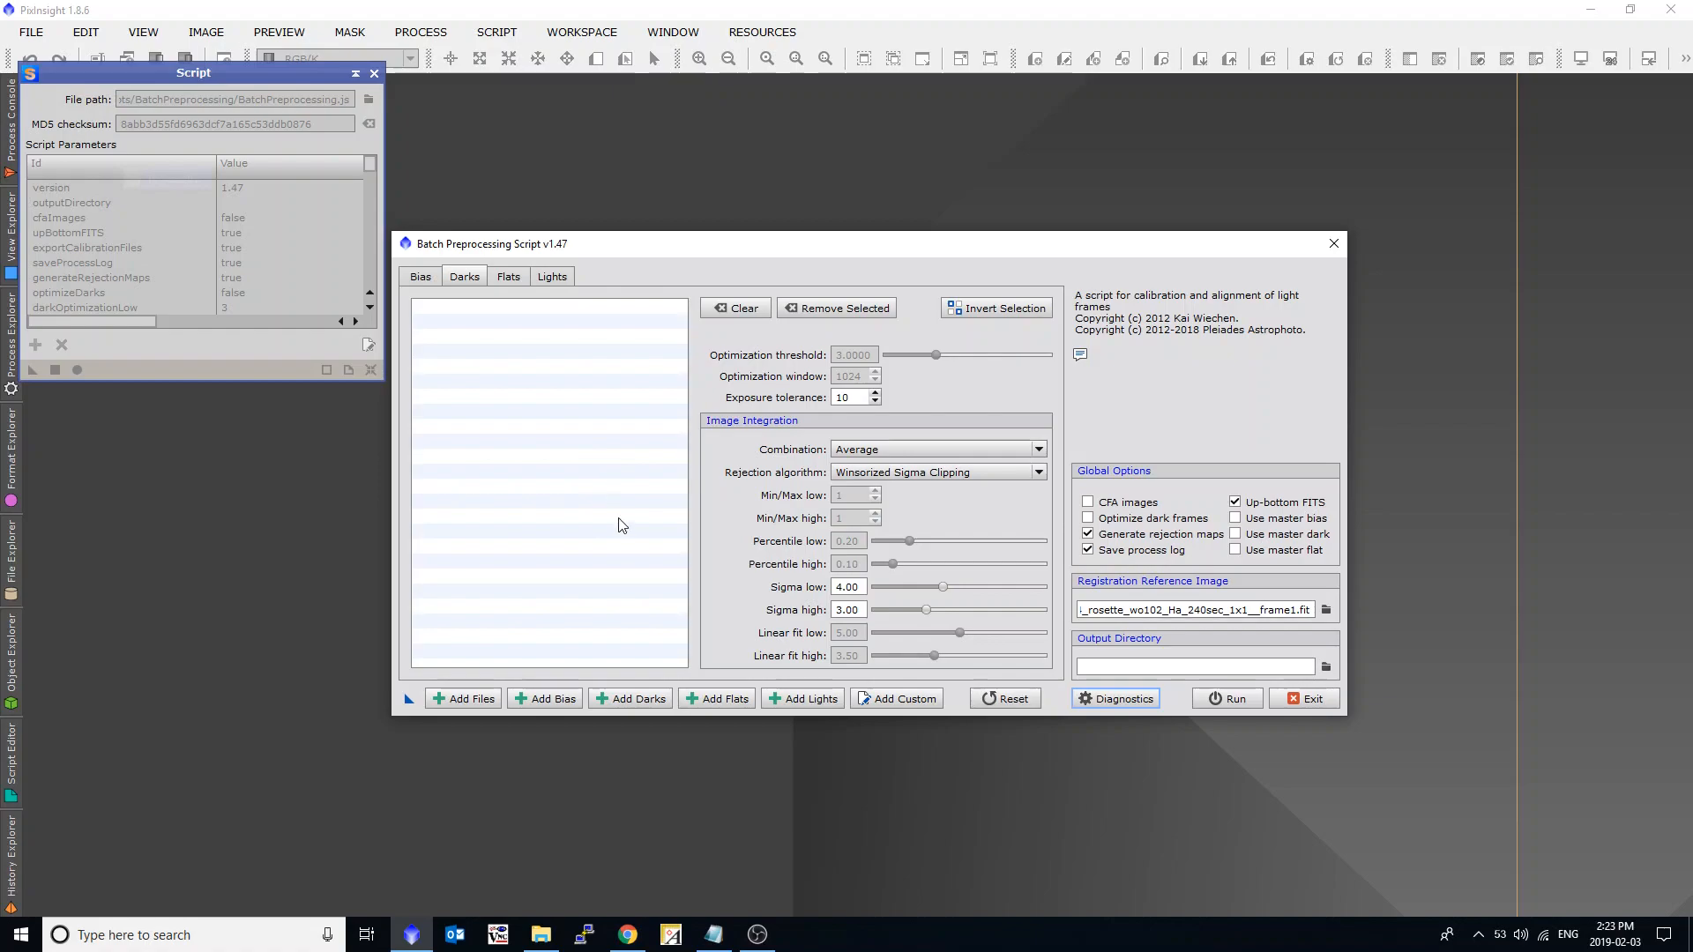
left_click(639, 700)
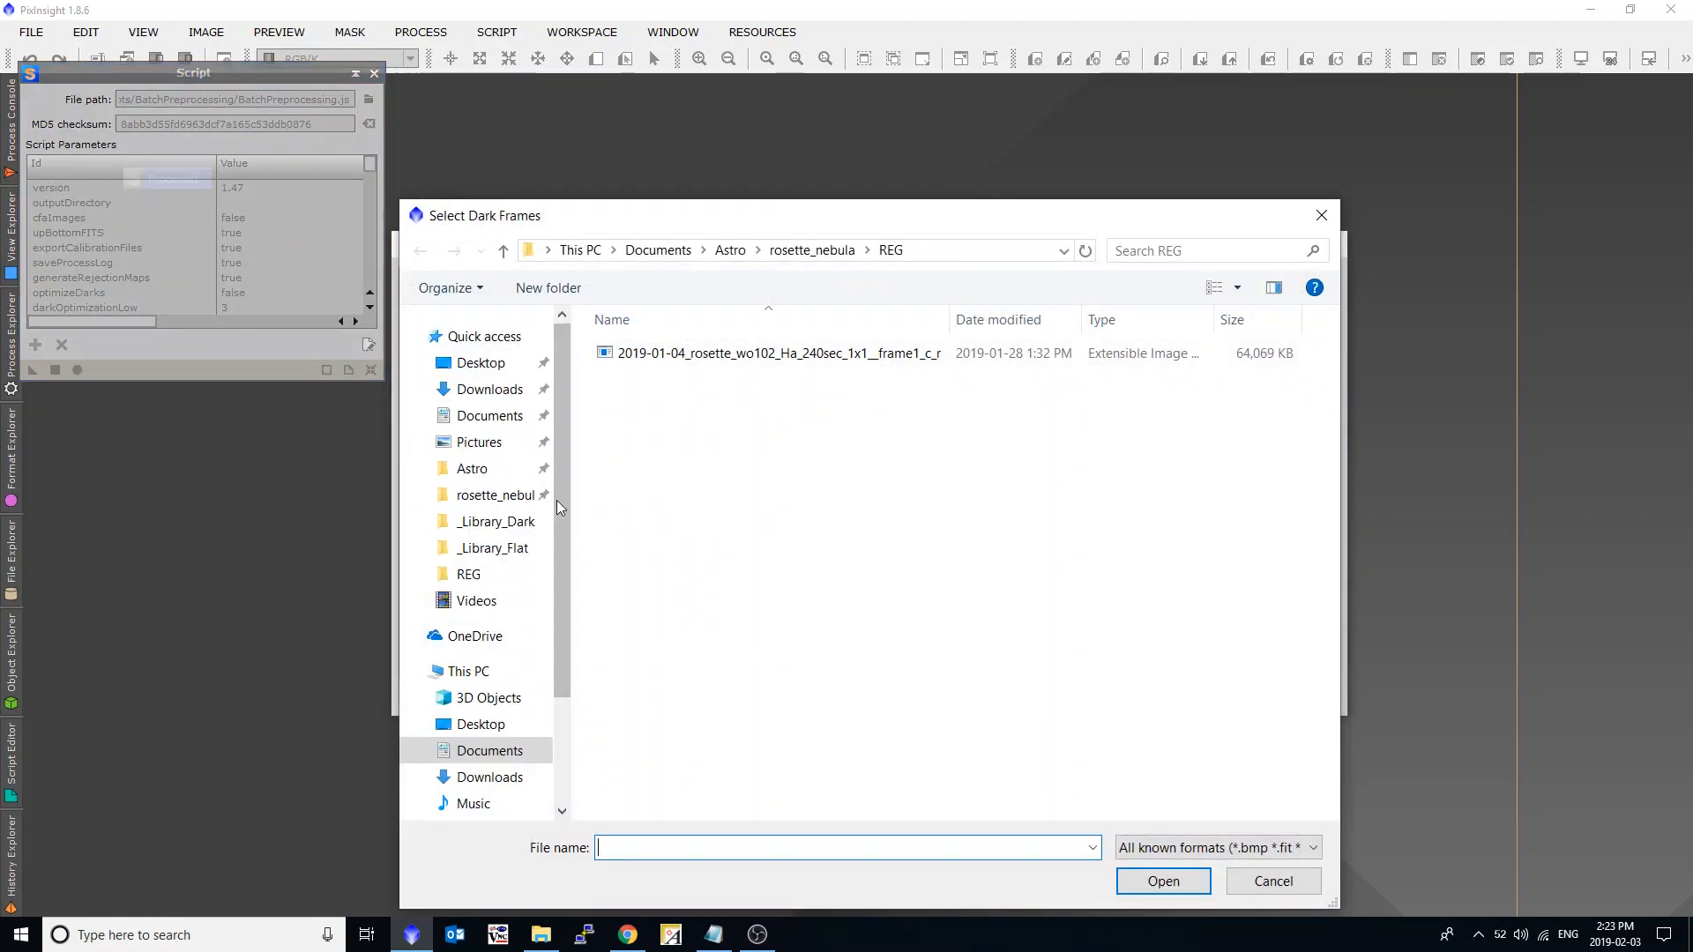
left_click(495, 522)
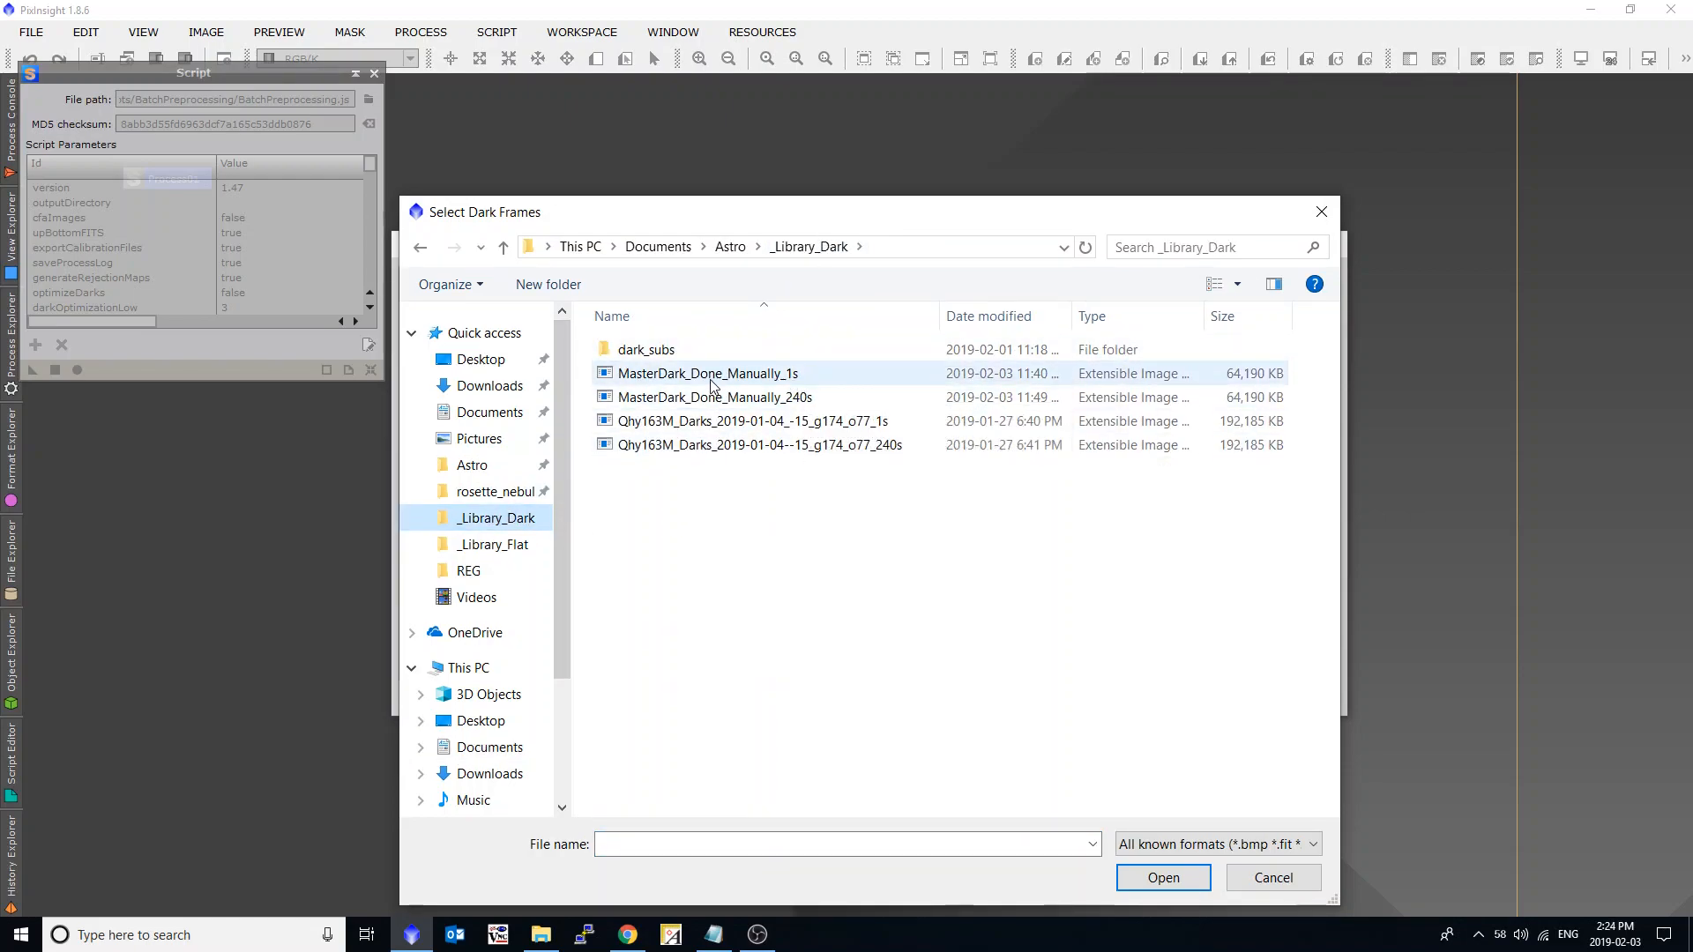
left_click(757, 376)
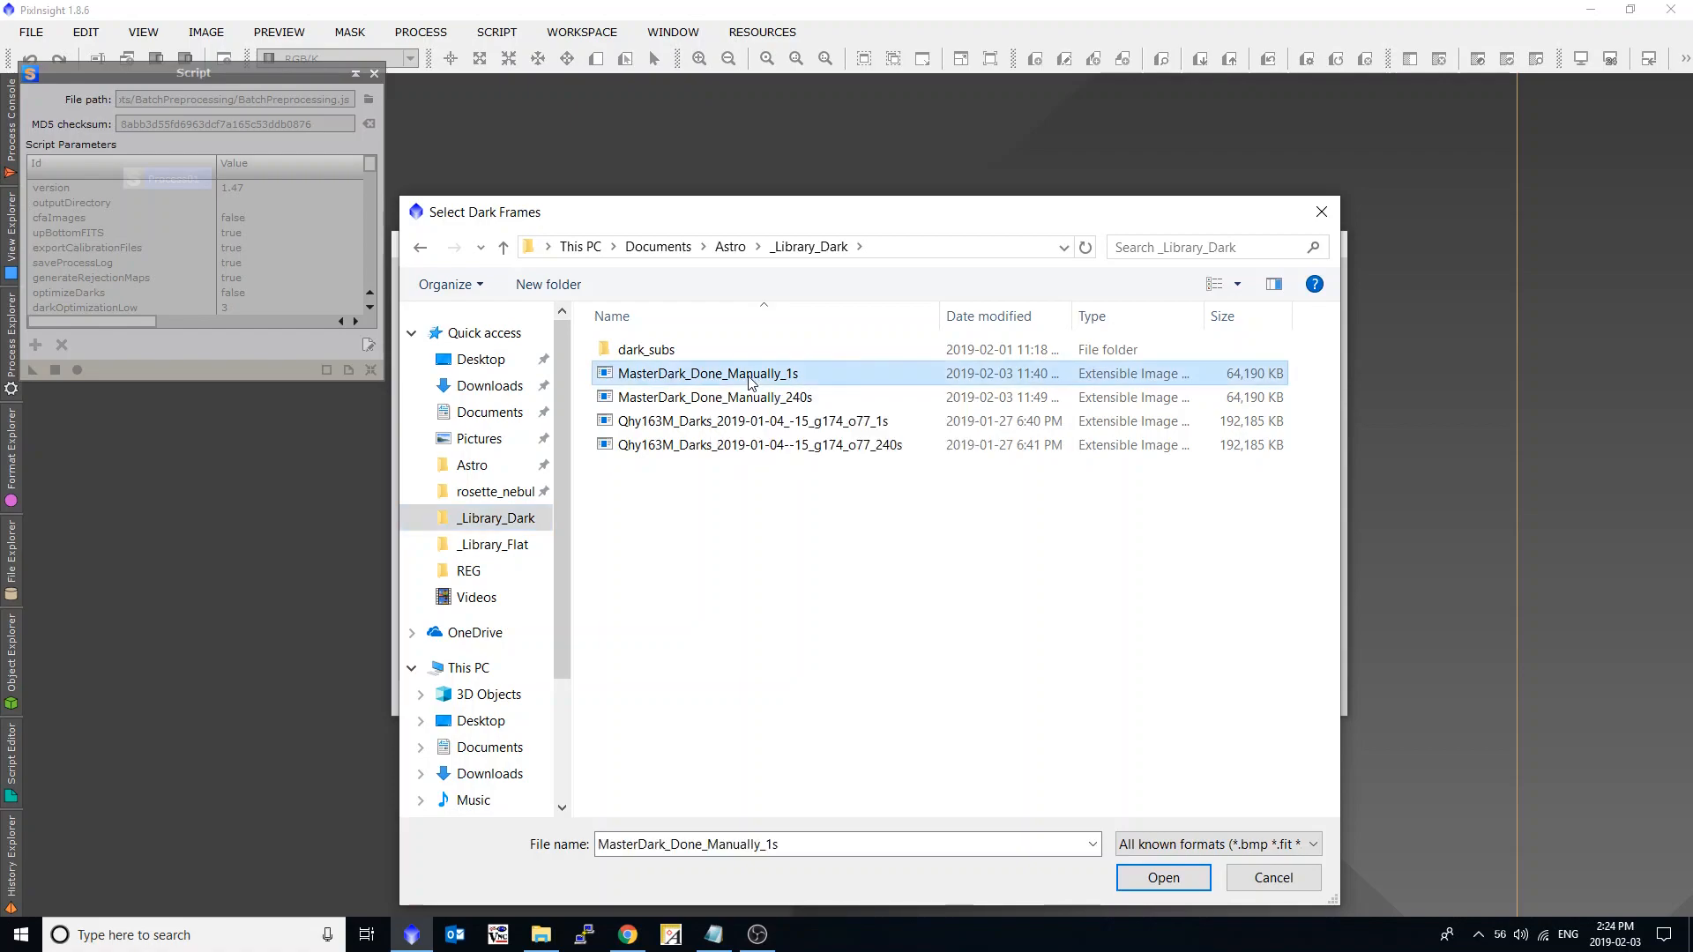
left_click(798, 399, "shift")
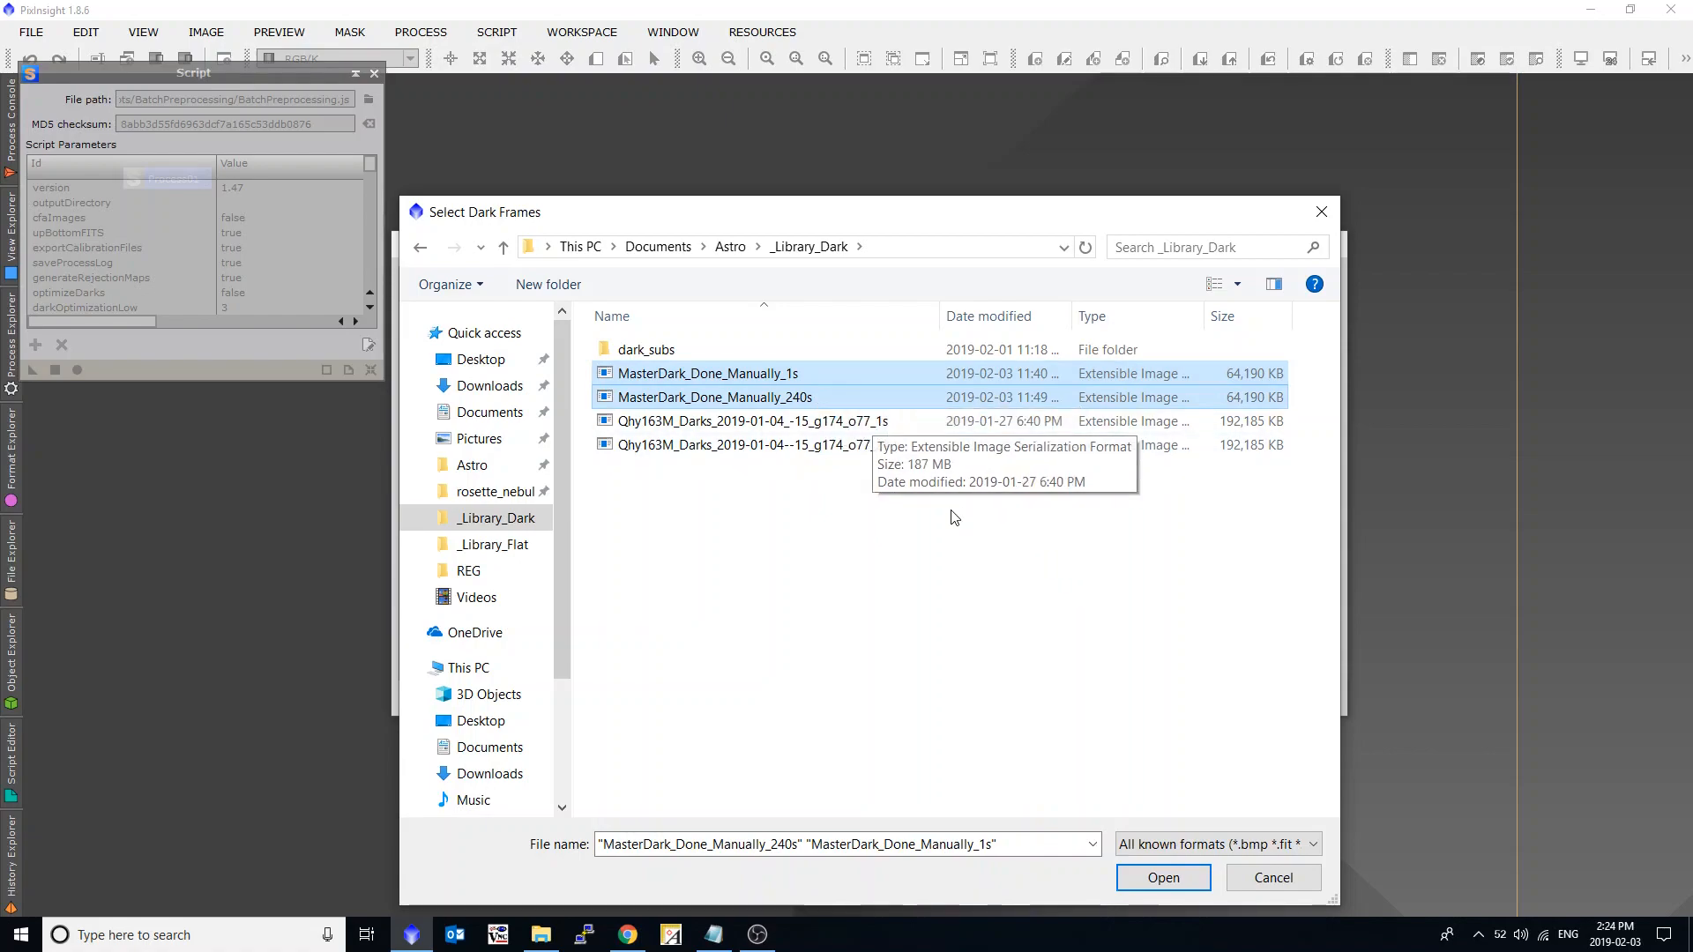
left_click(1162, 879)
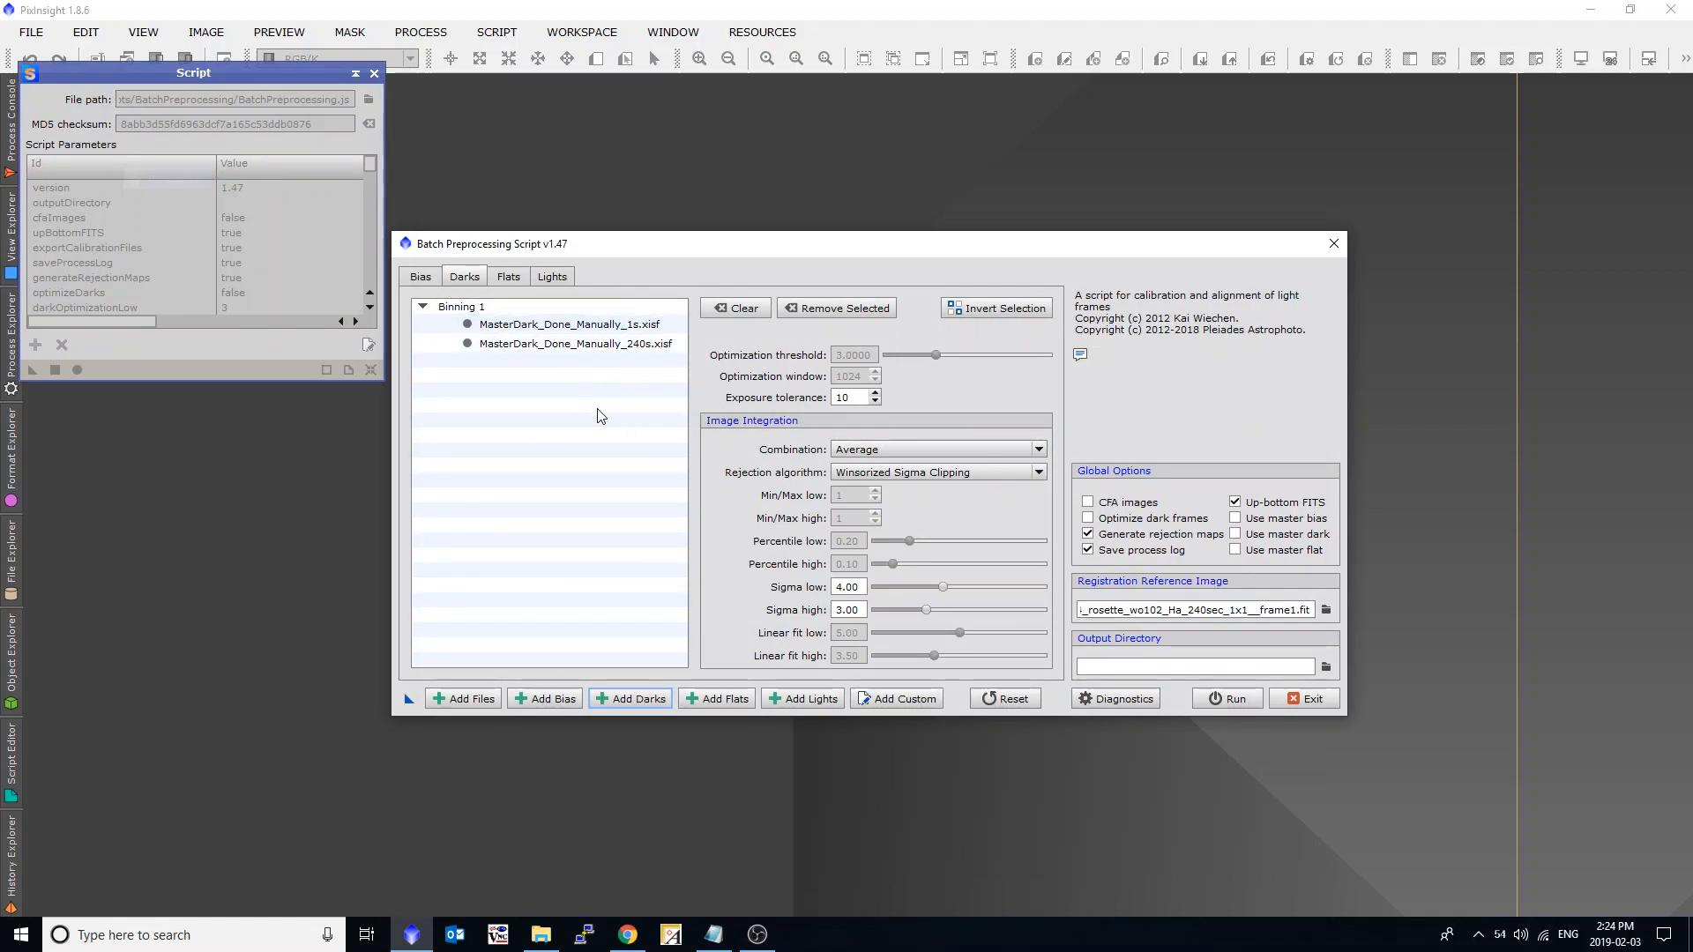
left_click(1267, 539)
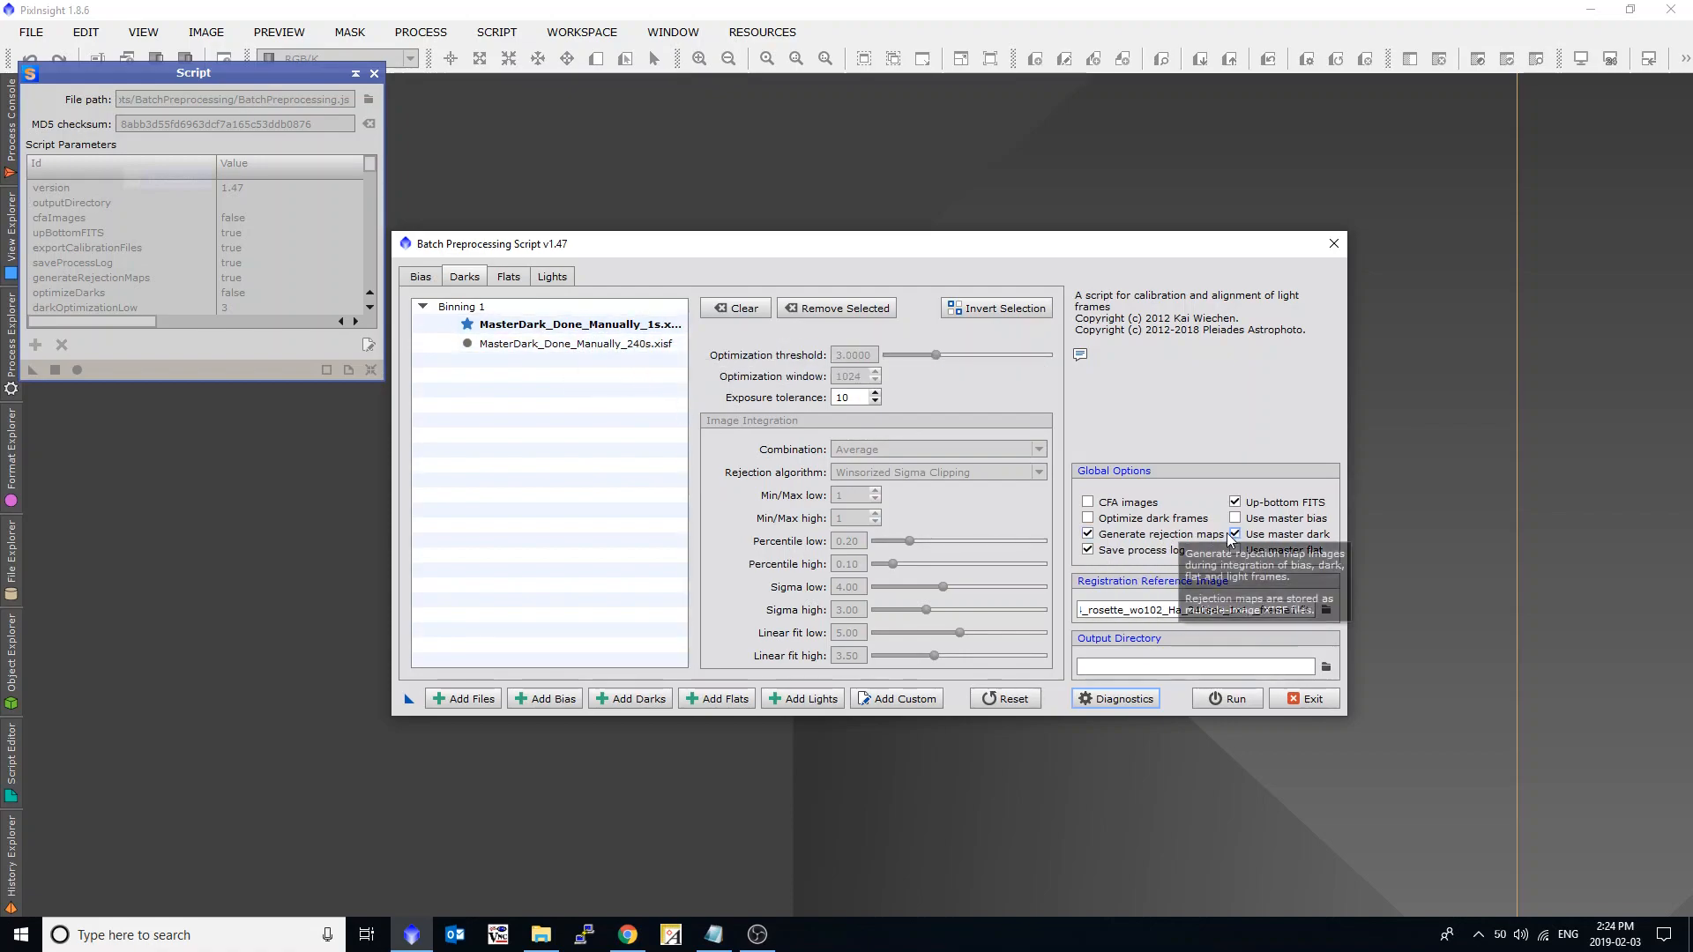
Replace the listed darks with the Qhy163M_Darks_2019-01-04 1s and 240s masters from _Library_Dark.
left_click(736, 308)
left_click(649, 698)
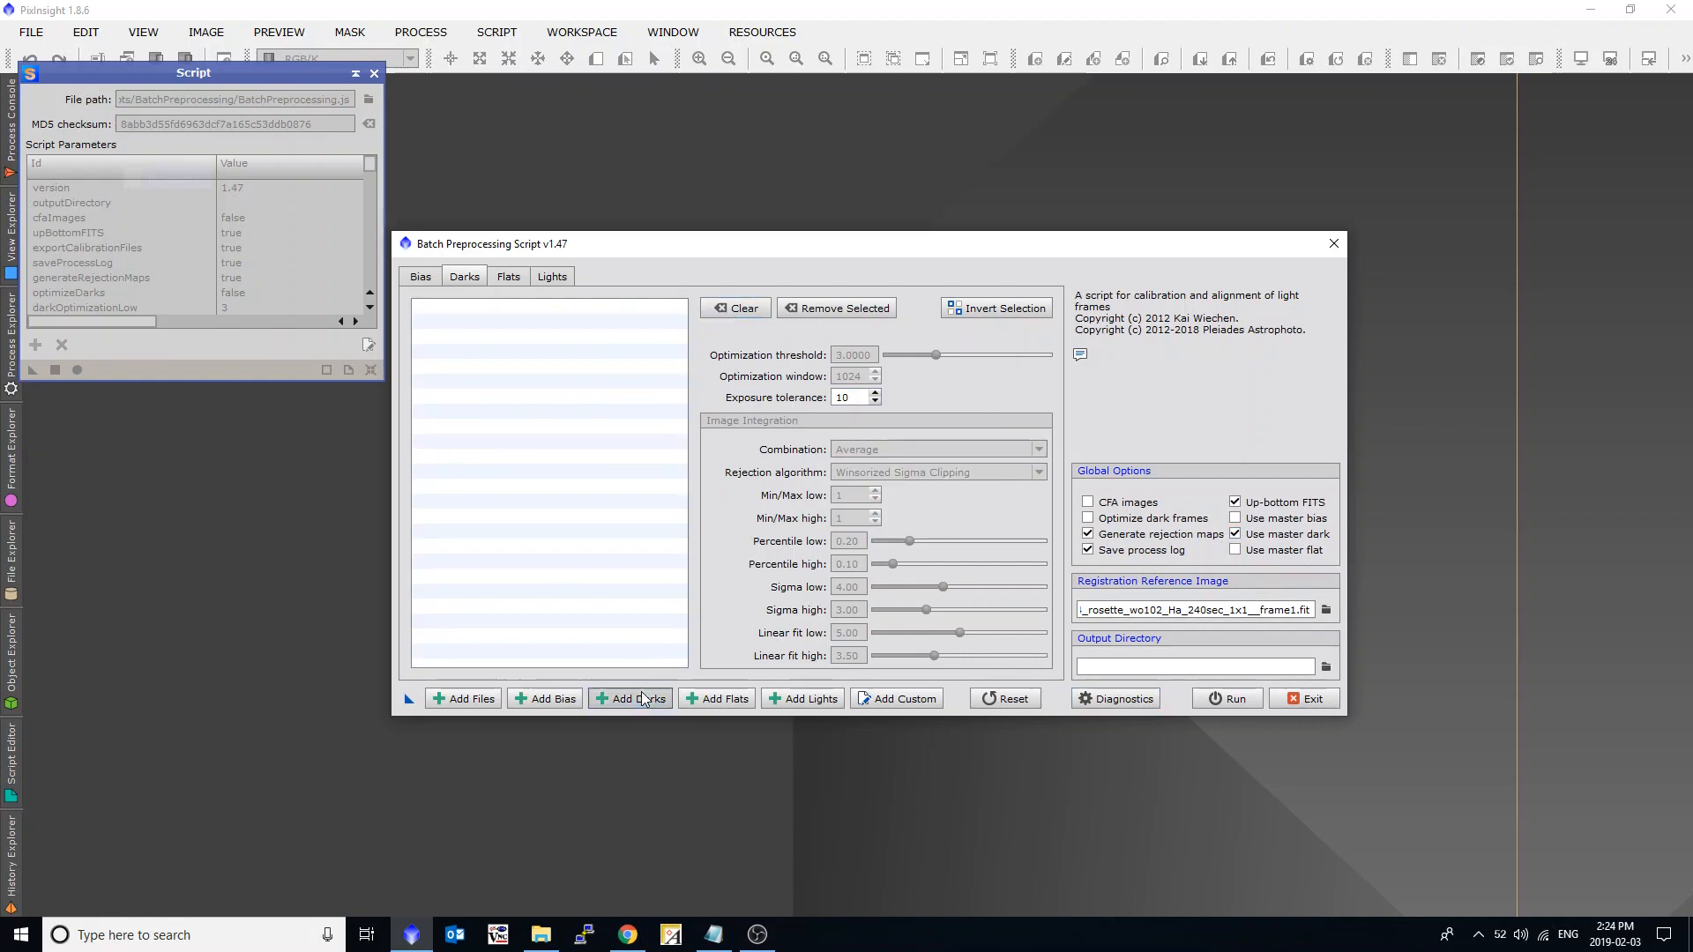
left_click(793, 422)
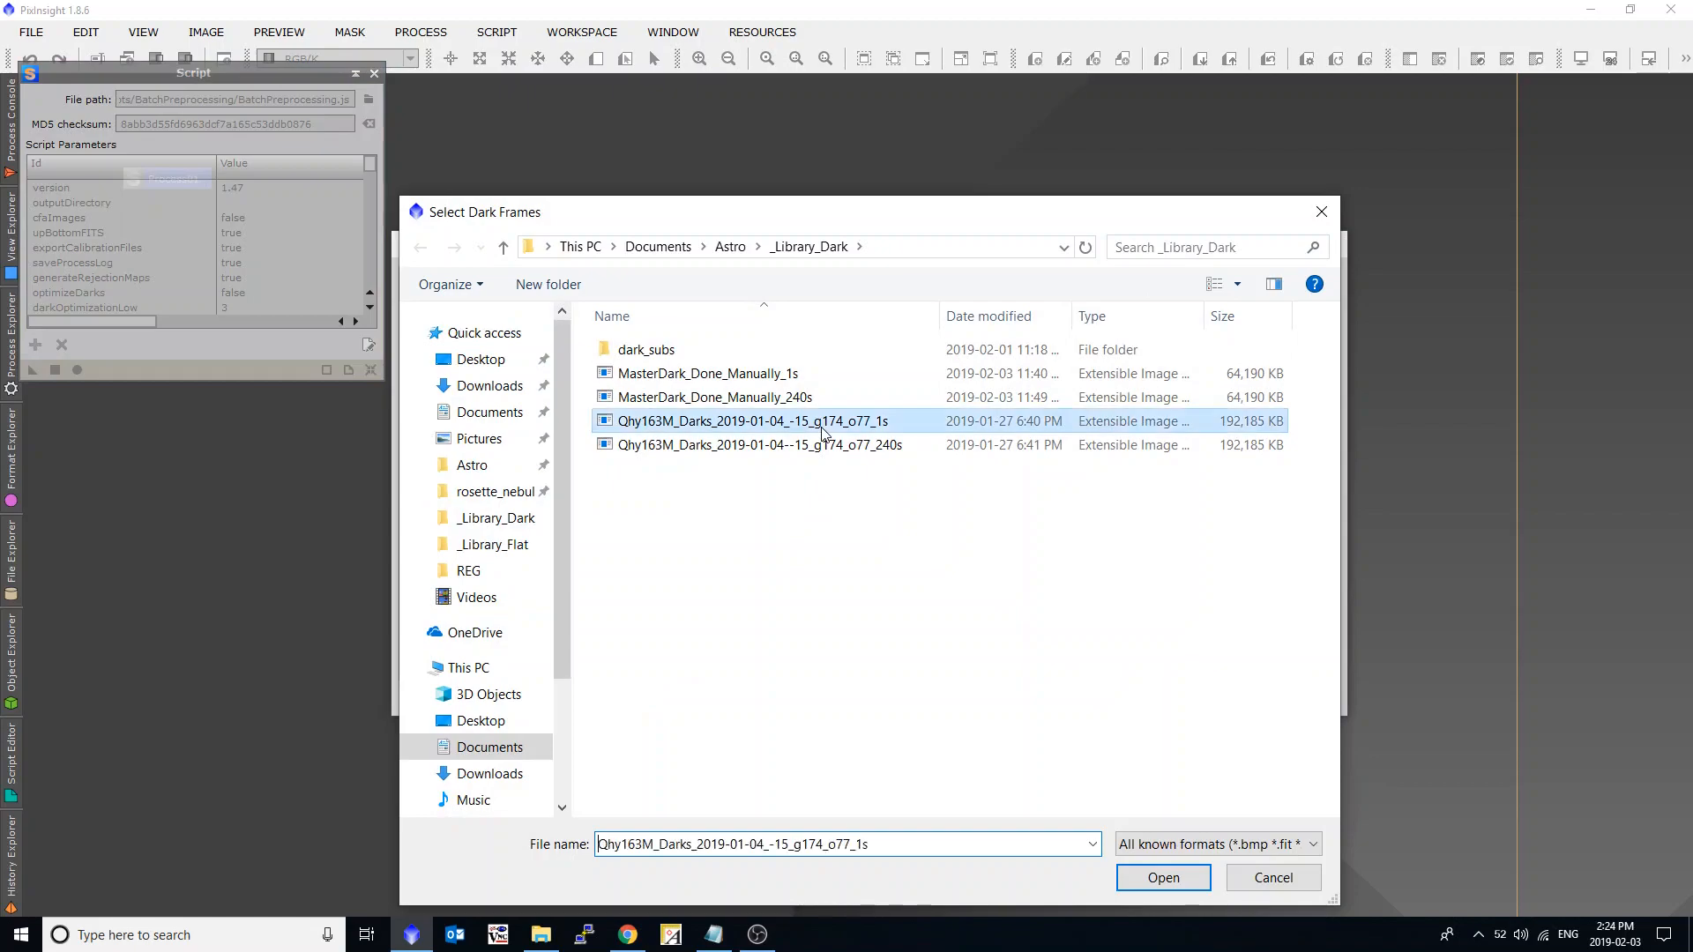
left_click(838, 447, "shift")
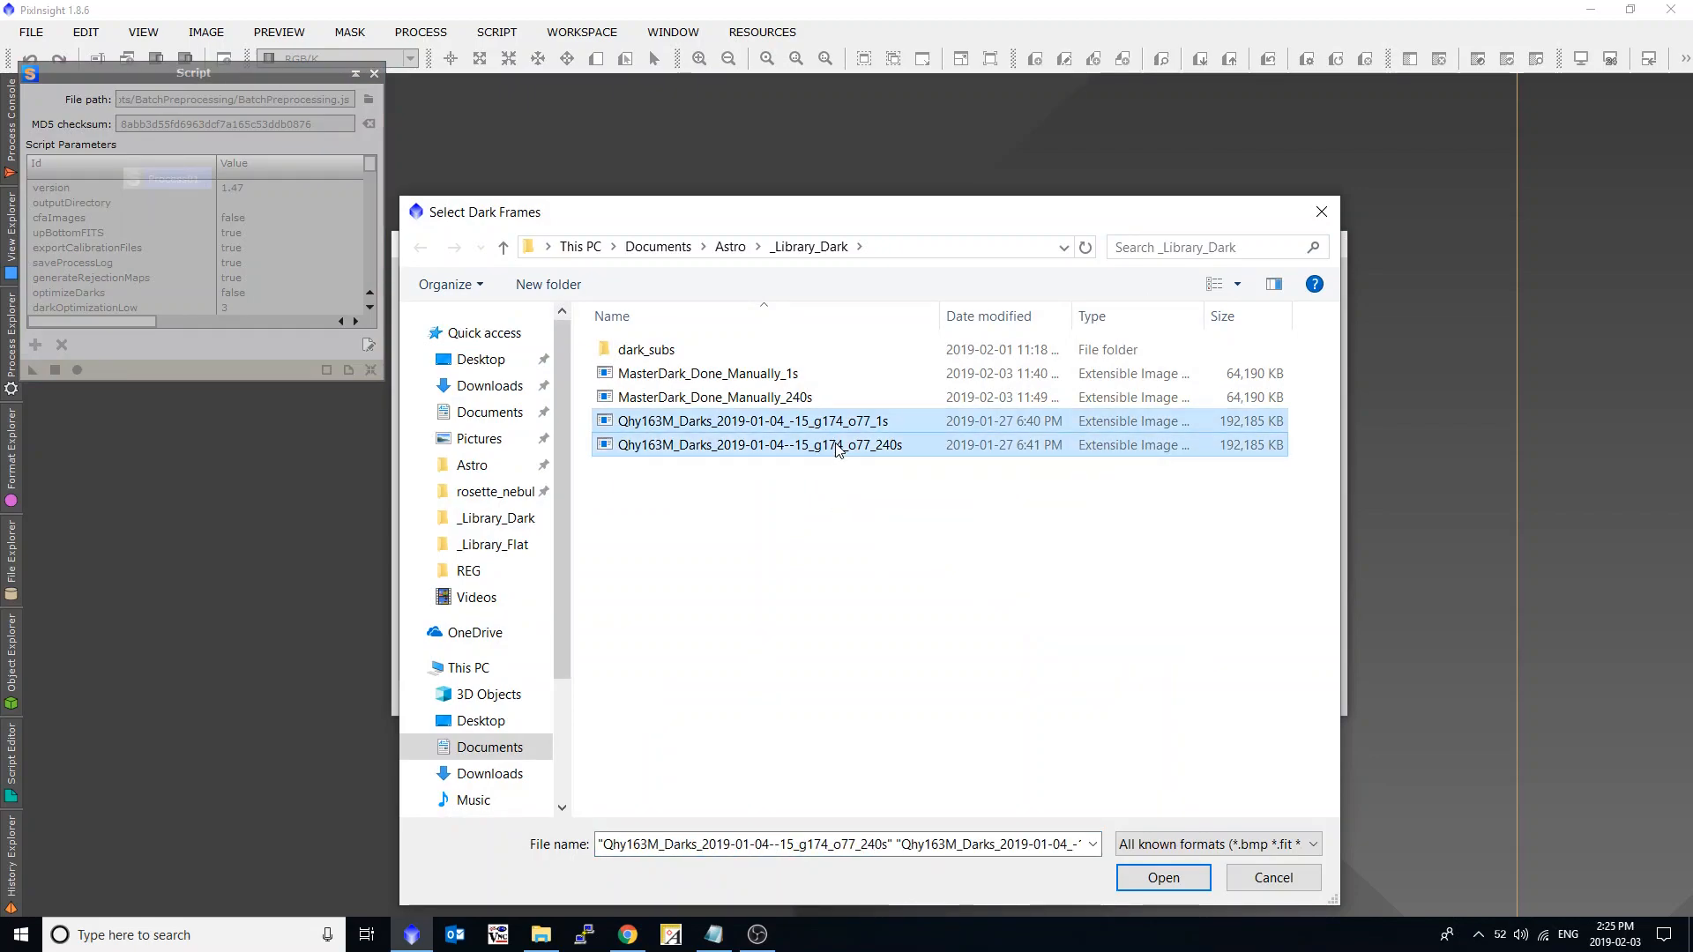
left_click(1164, 882)
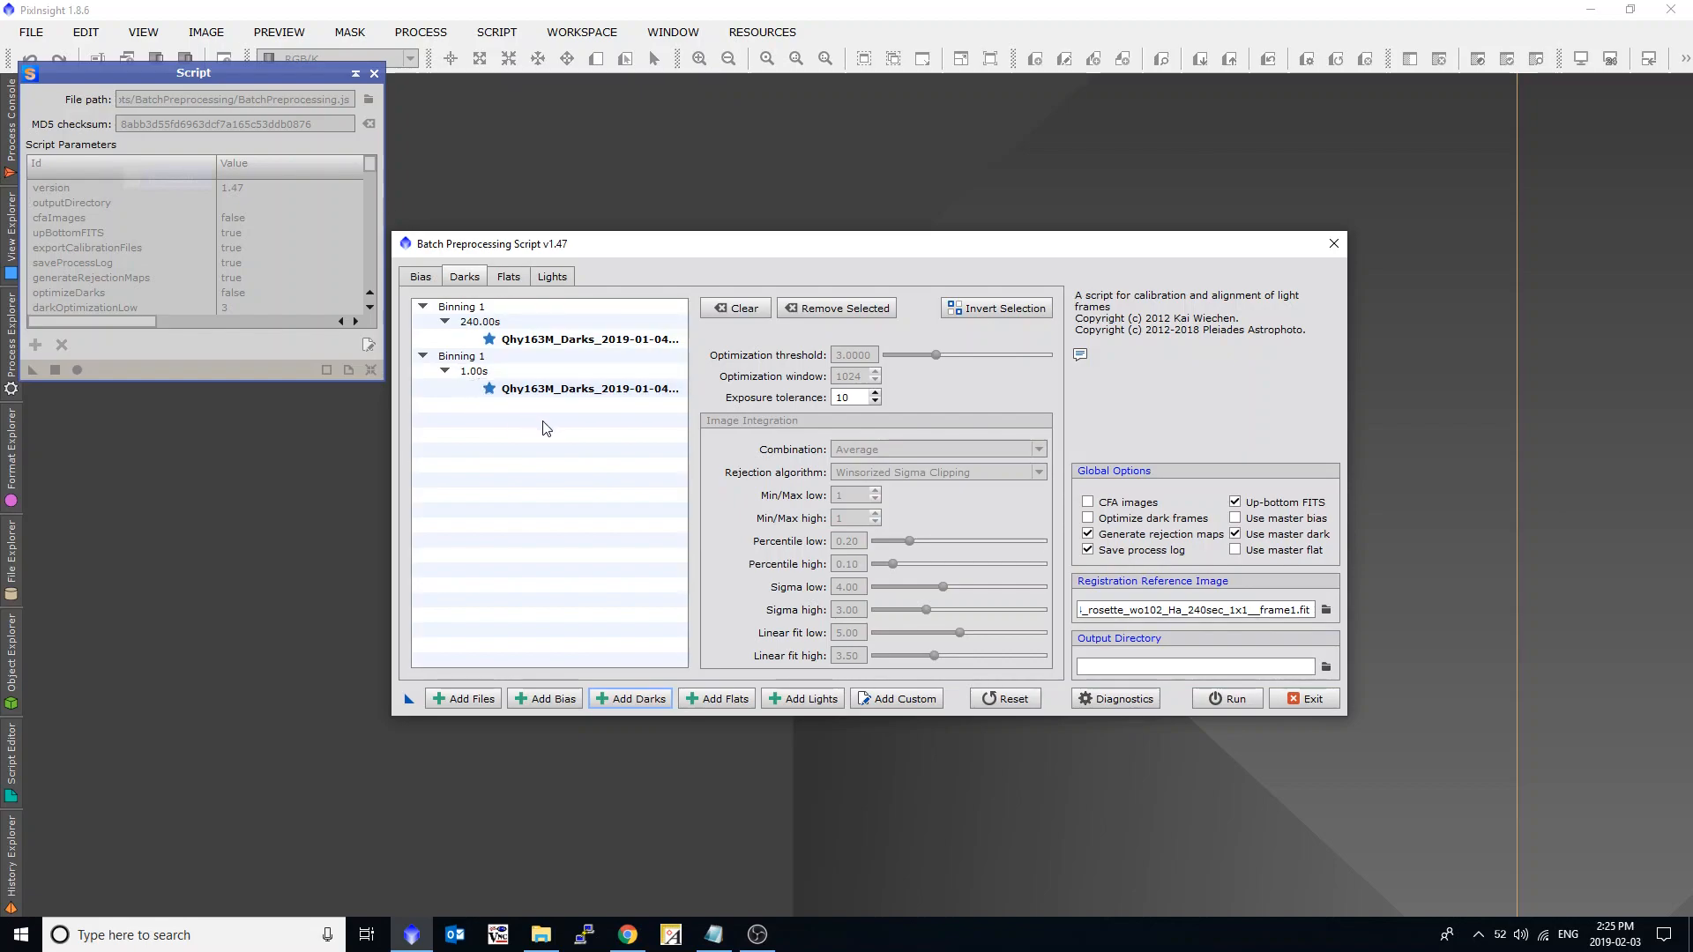
left_click(518, 390)
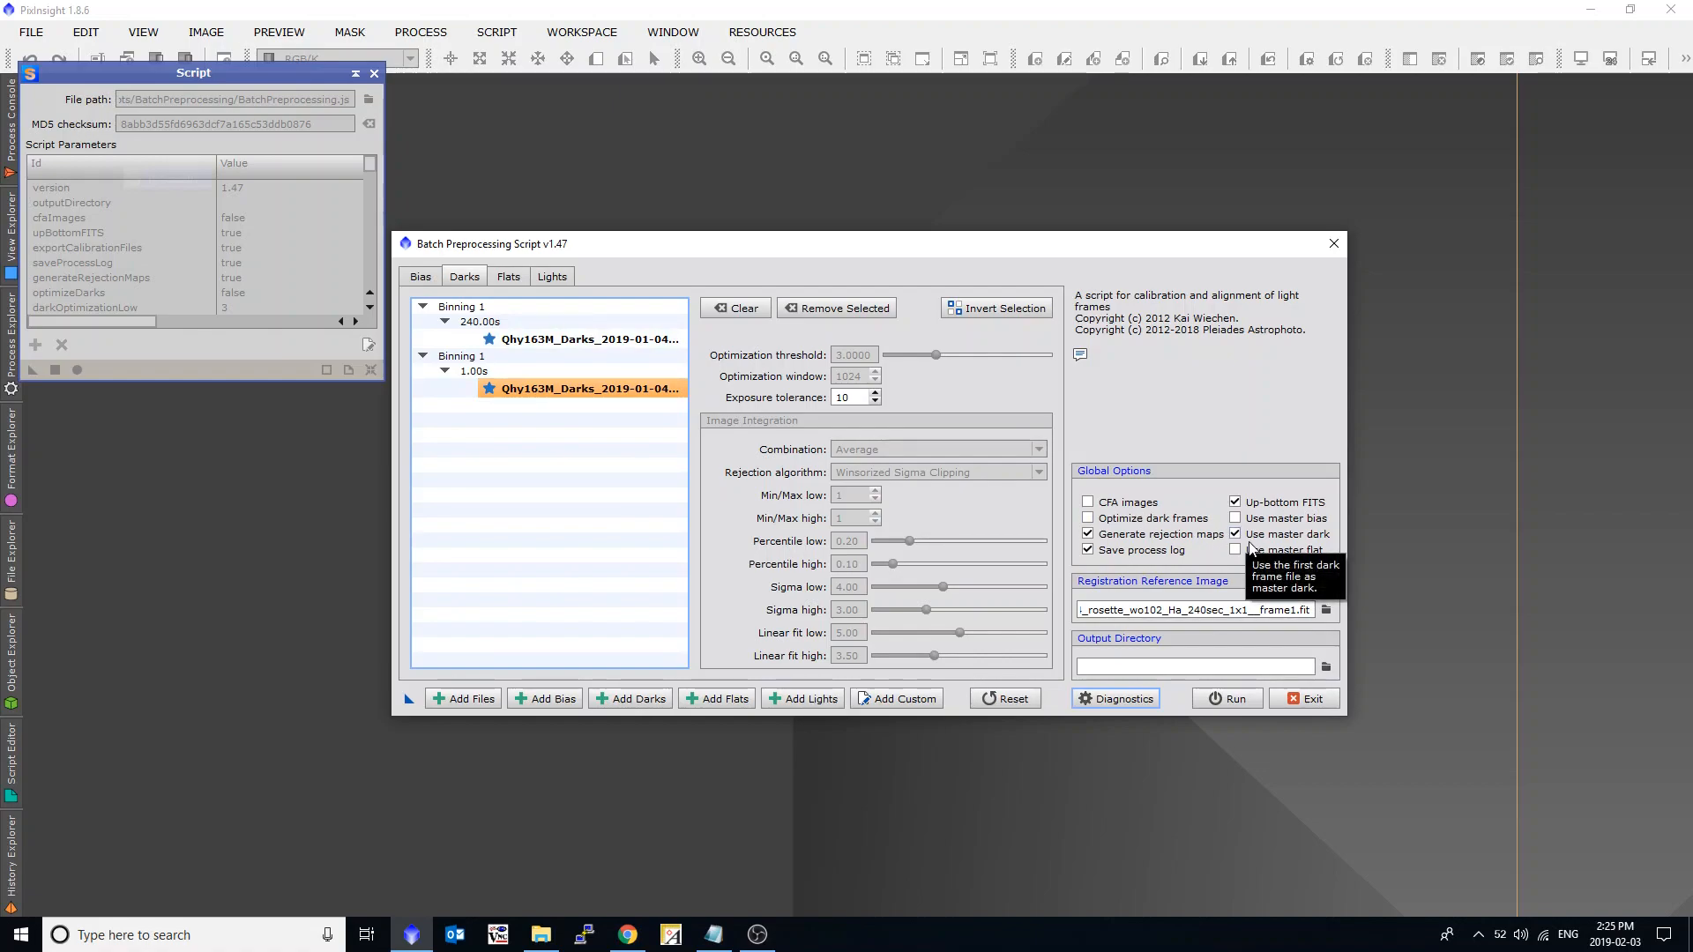
Clear the dark frame list and exit the Batch Preprocessing script.
left_click(736, 313)
left_click(1301, 707)
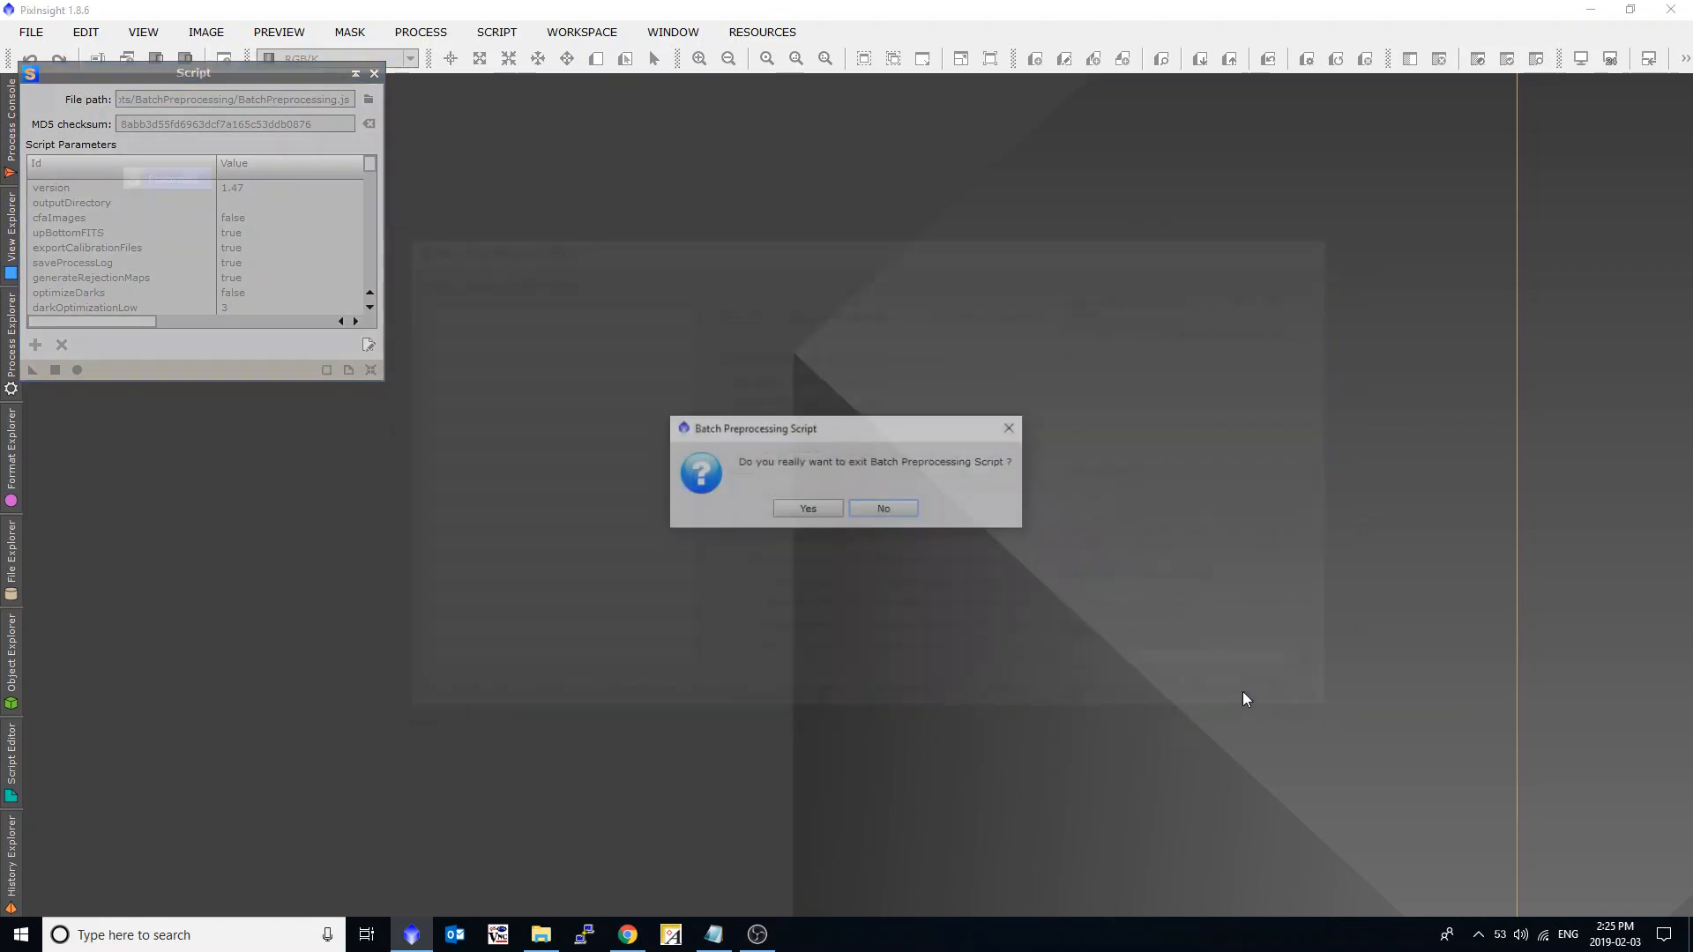
left_click(810, 516)
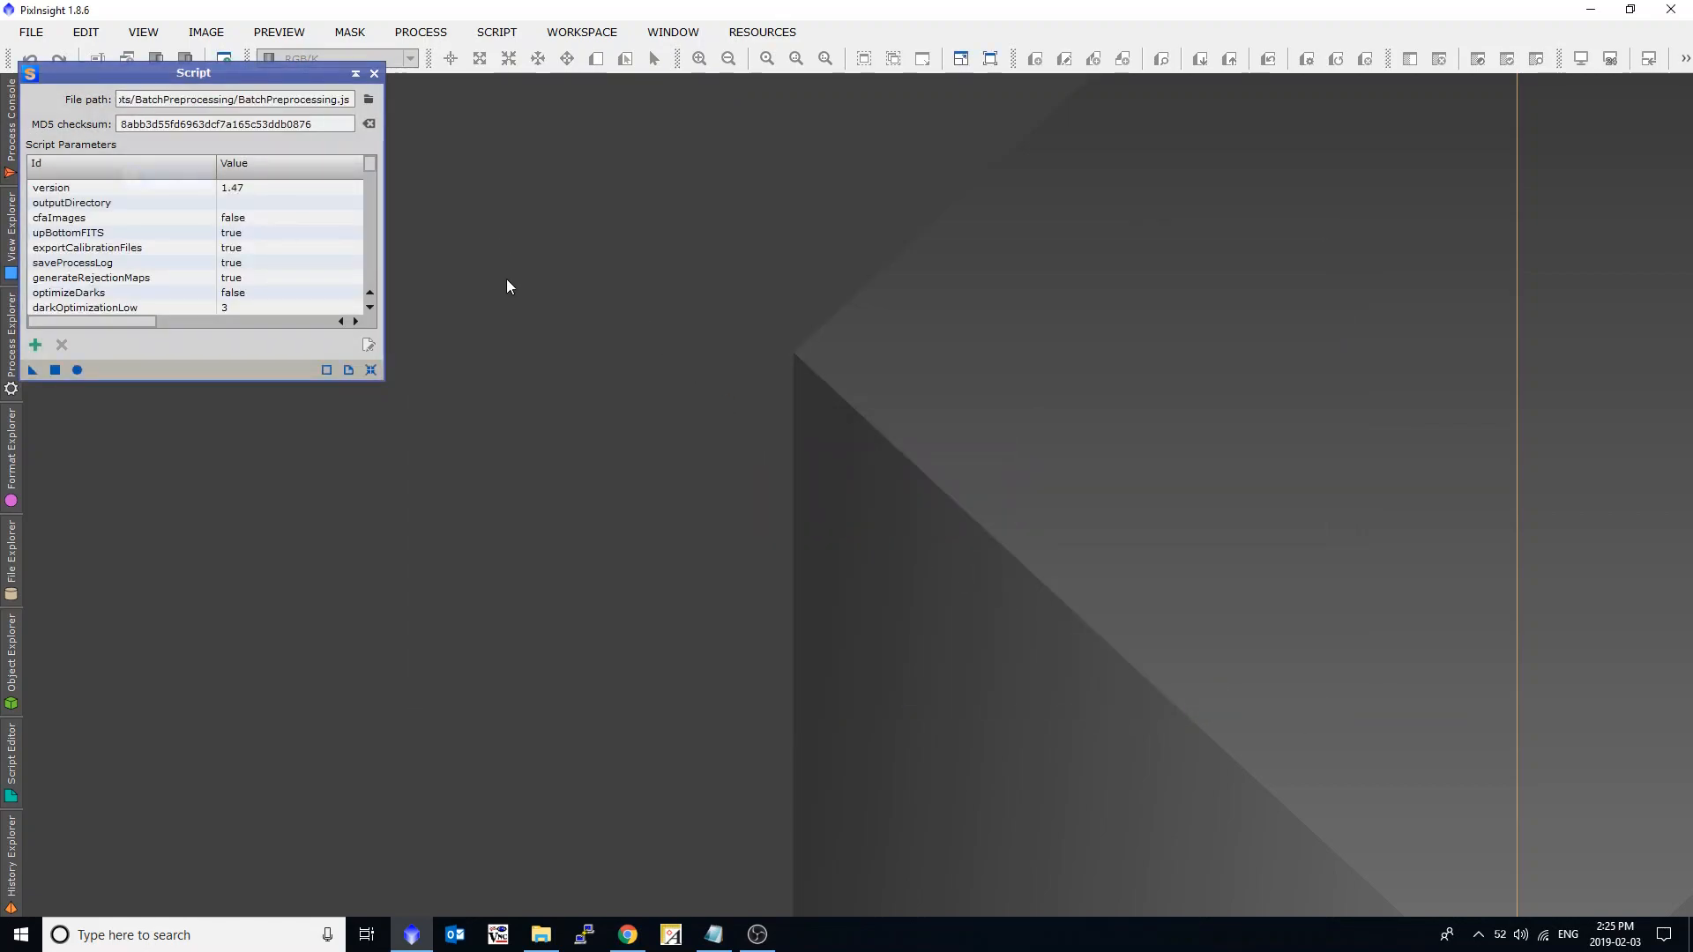
left_click(541, 930)
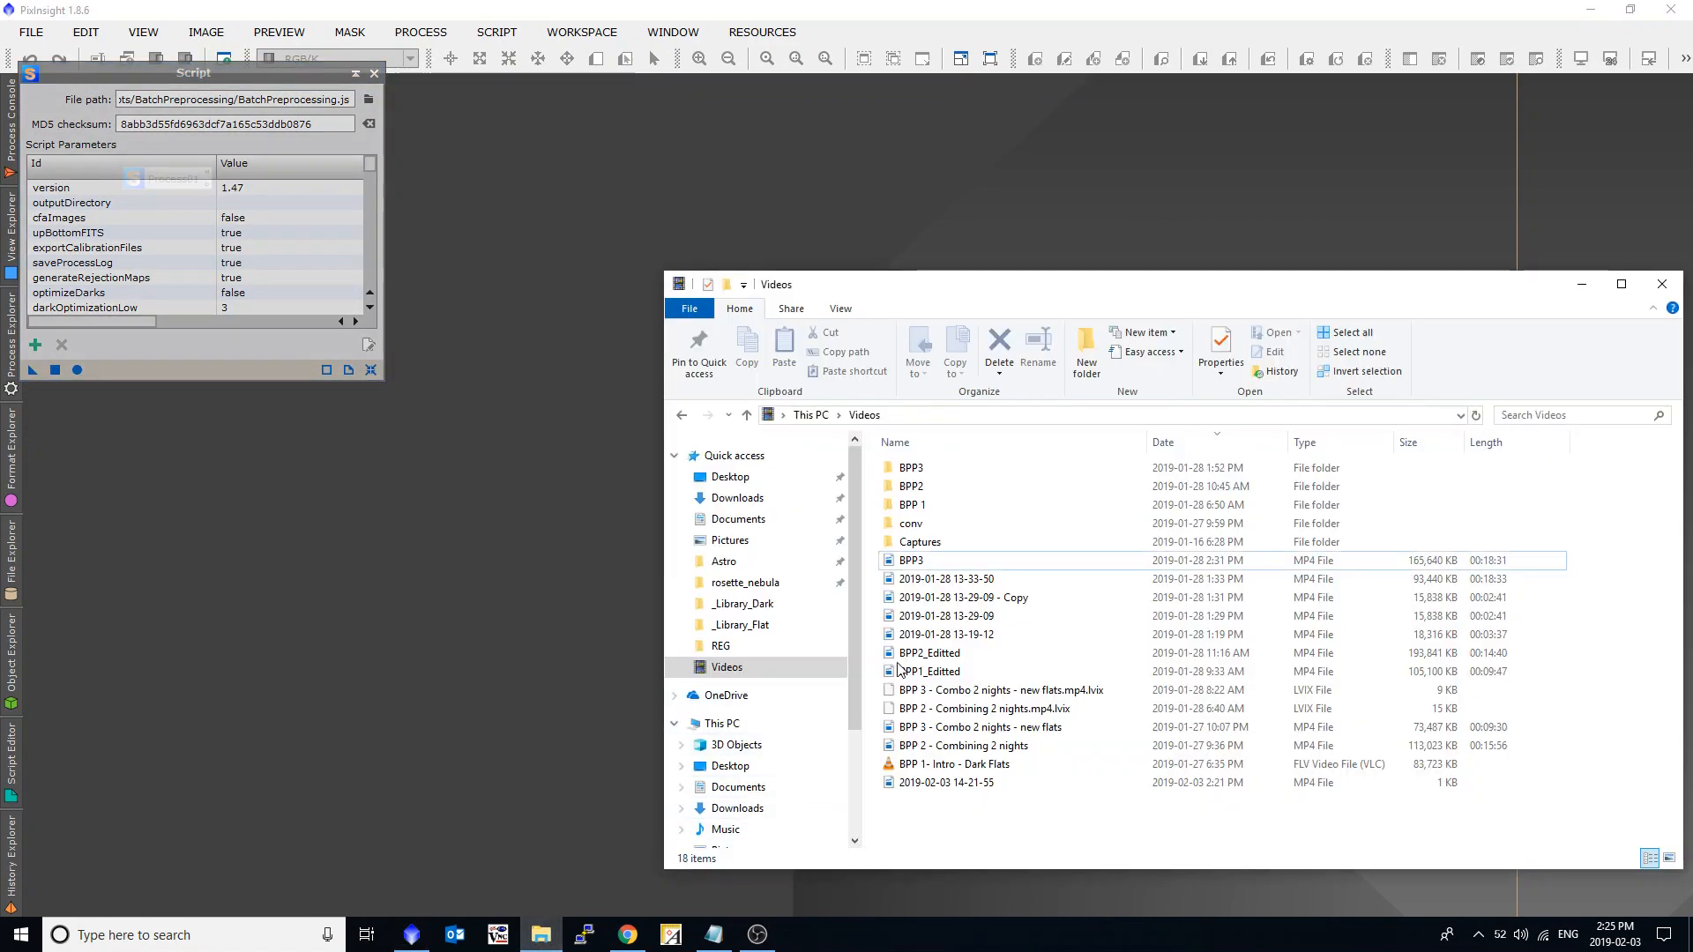
left_click(725, 562)
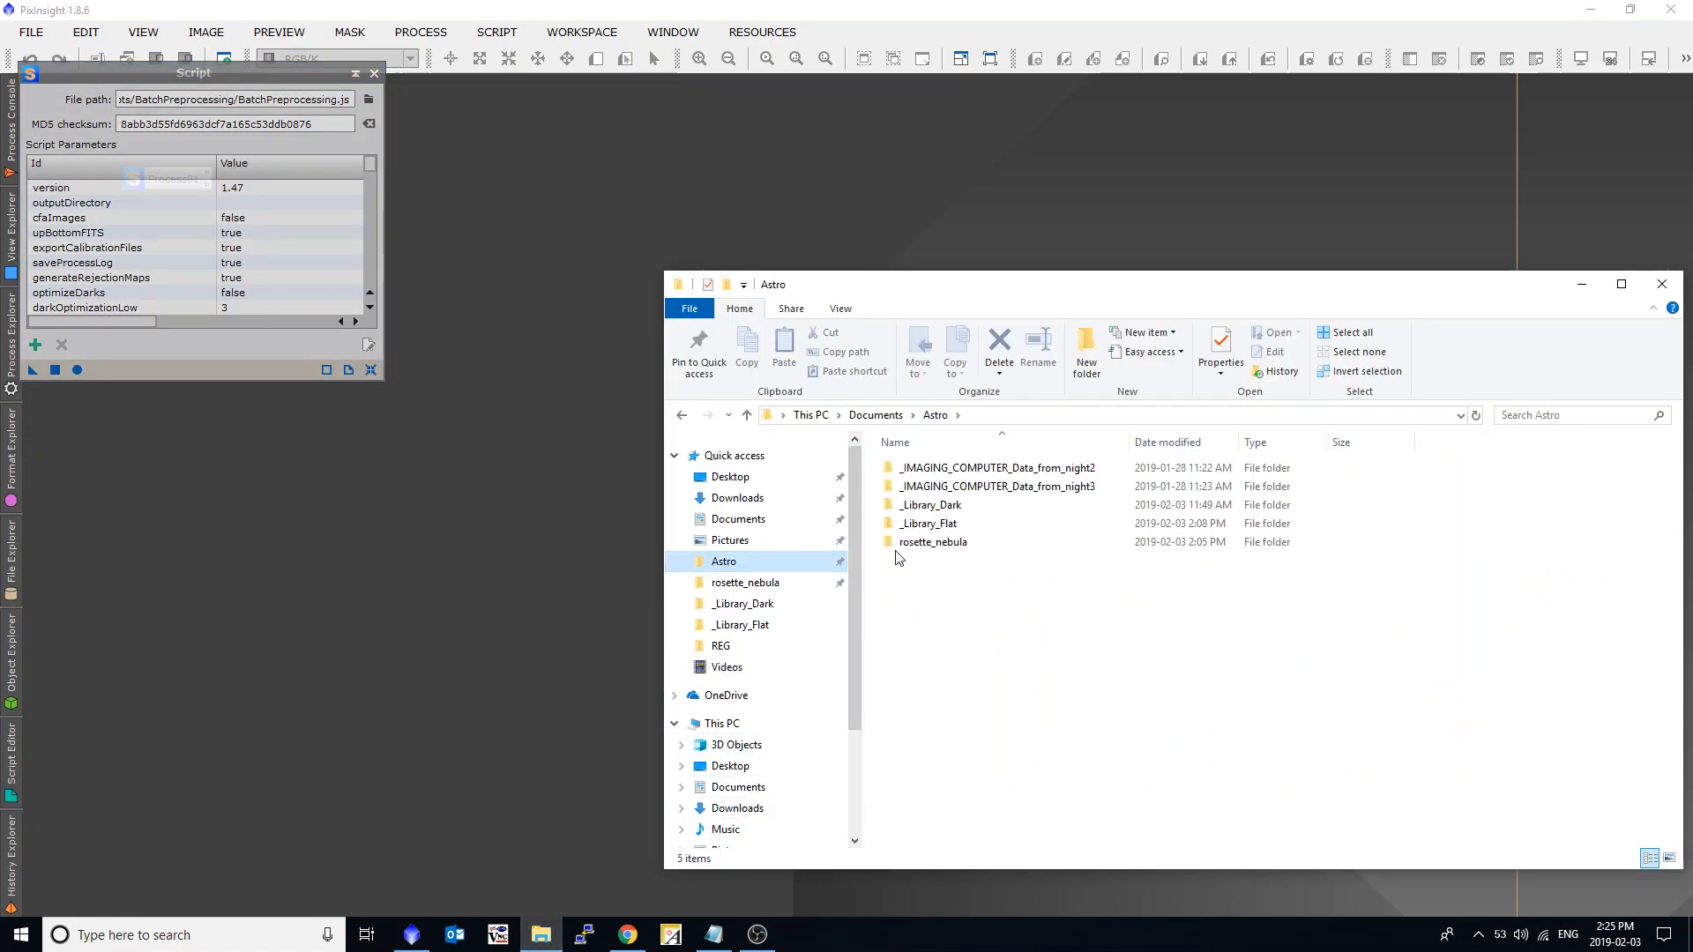
double_click(951, 508)
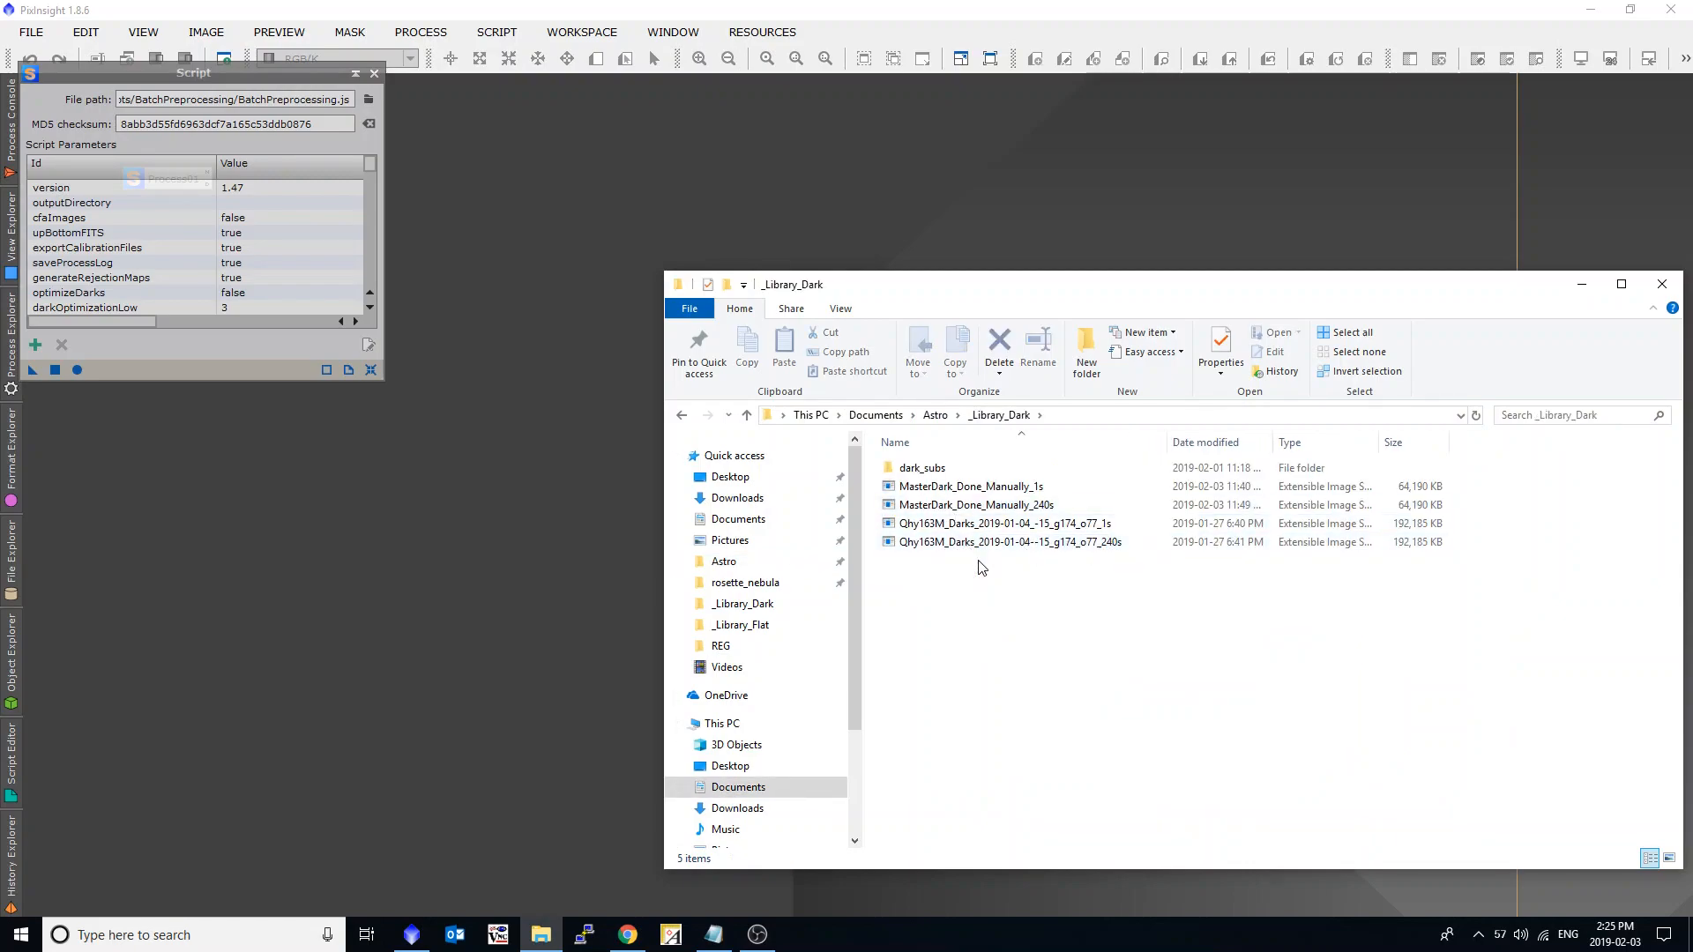
left_click_drag(987, 556, 479, 562)
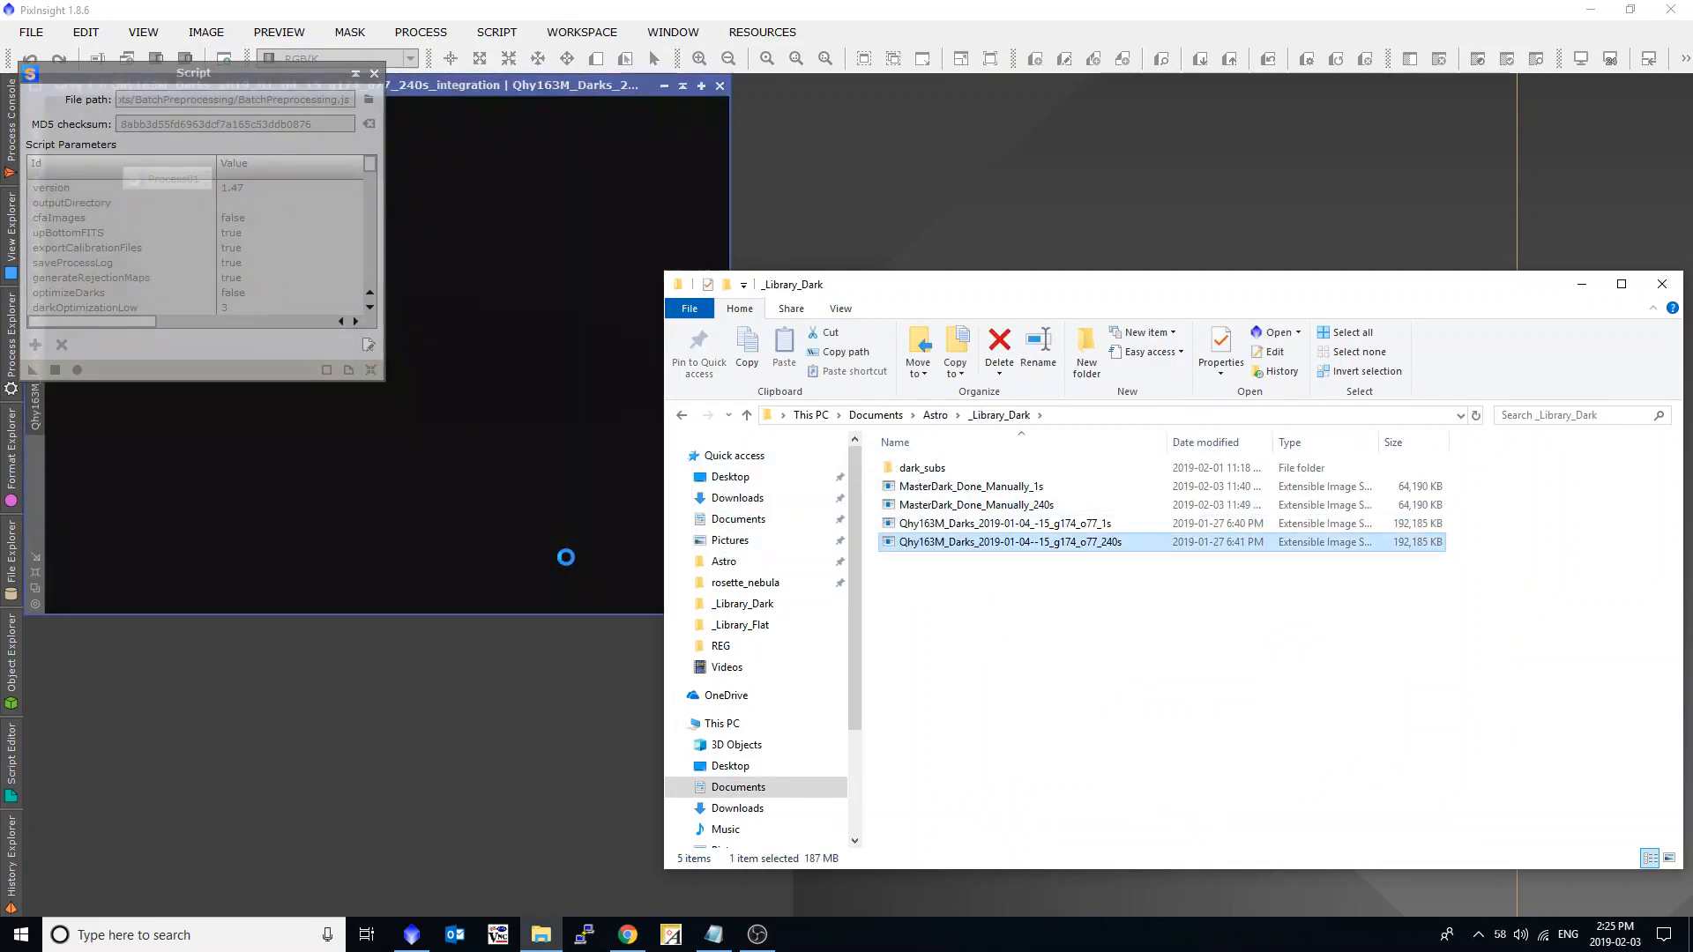
left_click_drag(979, 504, 976, 198)
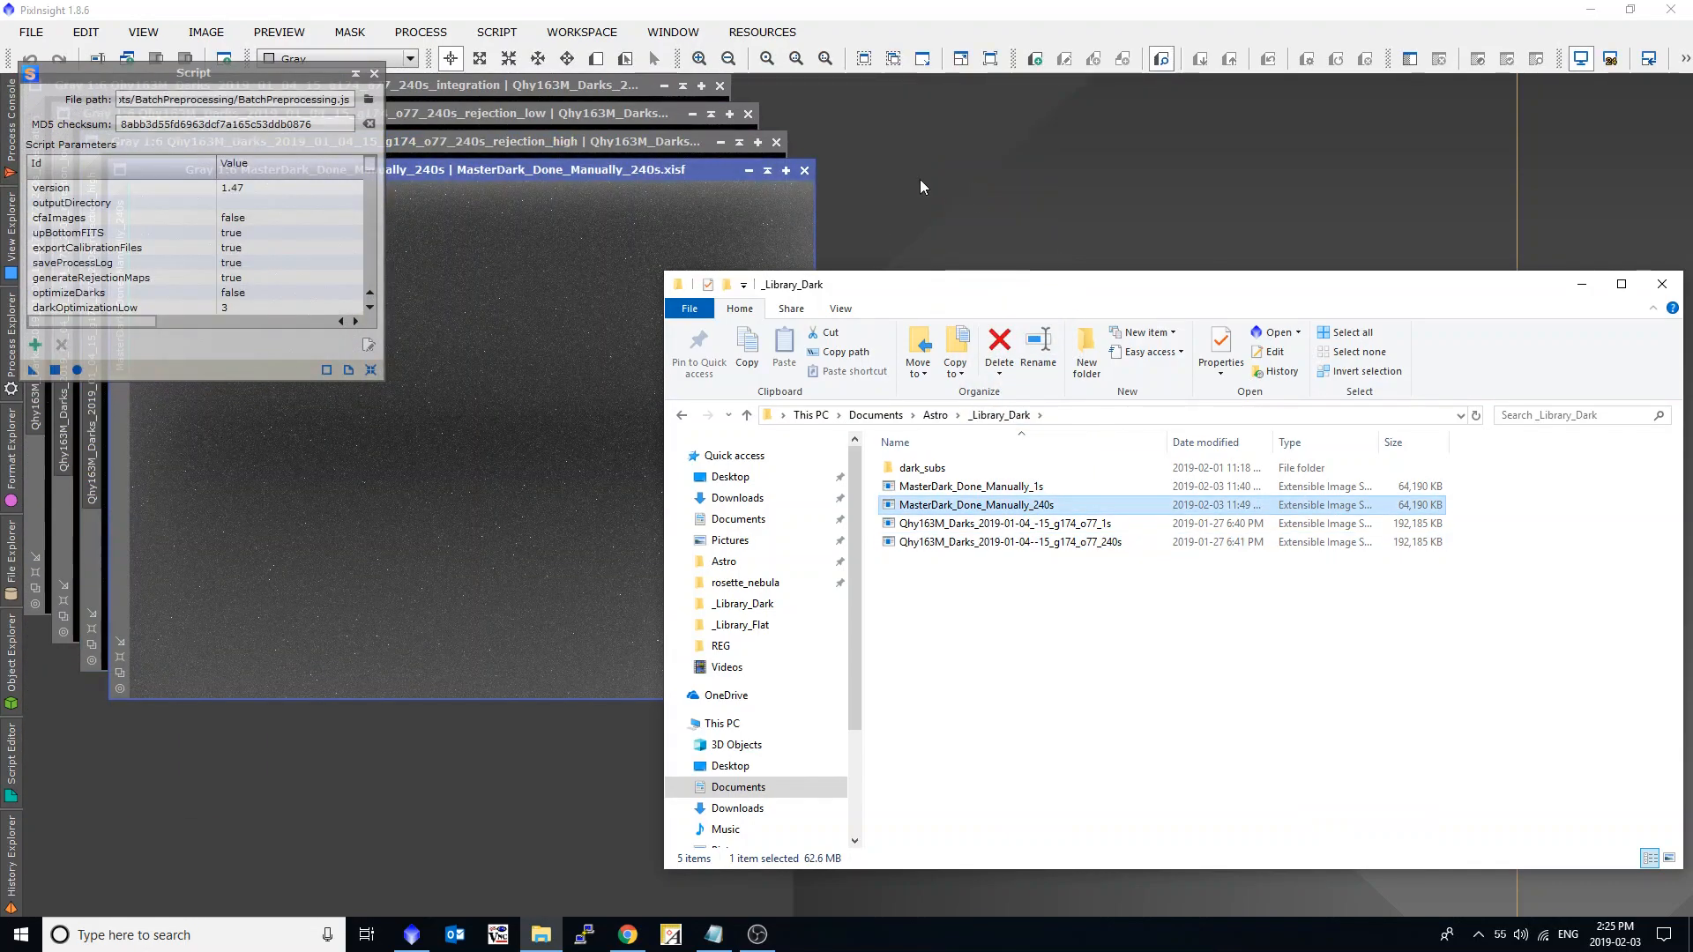
Close the two rejection maps and the Script window, and reposition both 240s dark images for comparison.
left_click_drag(700, 173, 1237, 225)
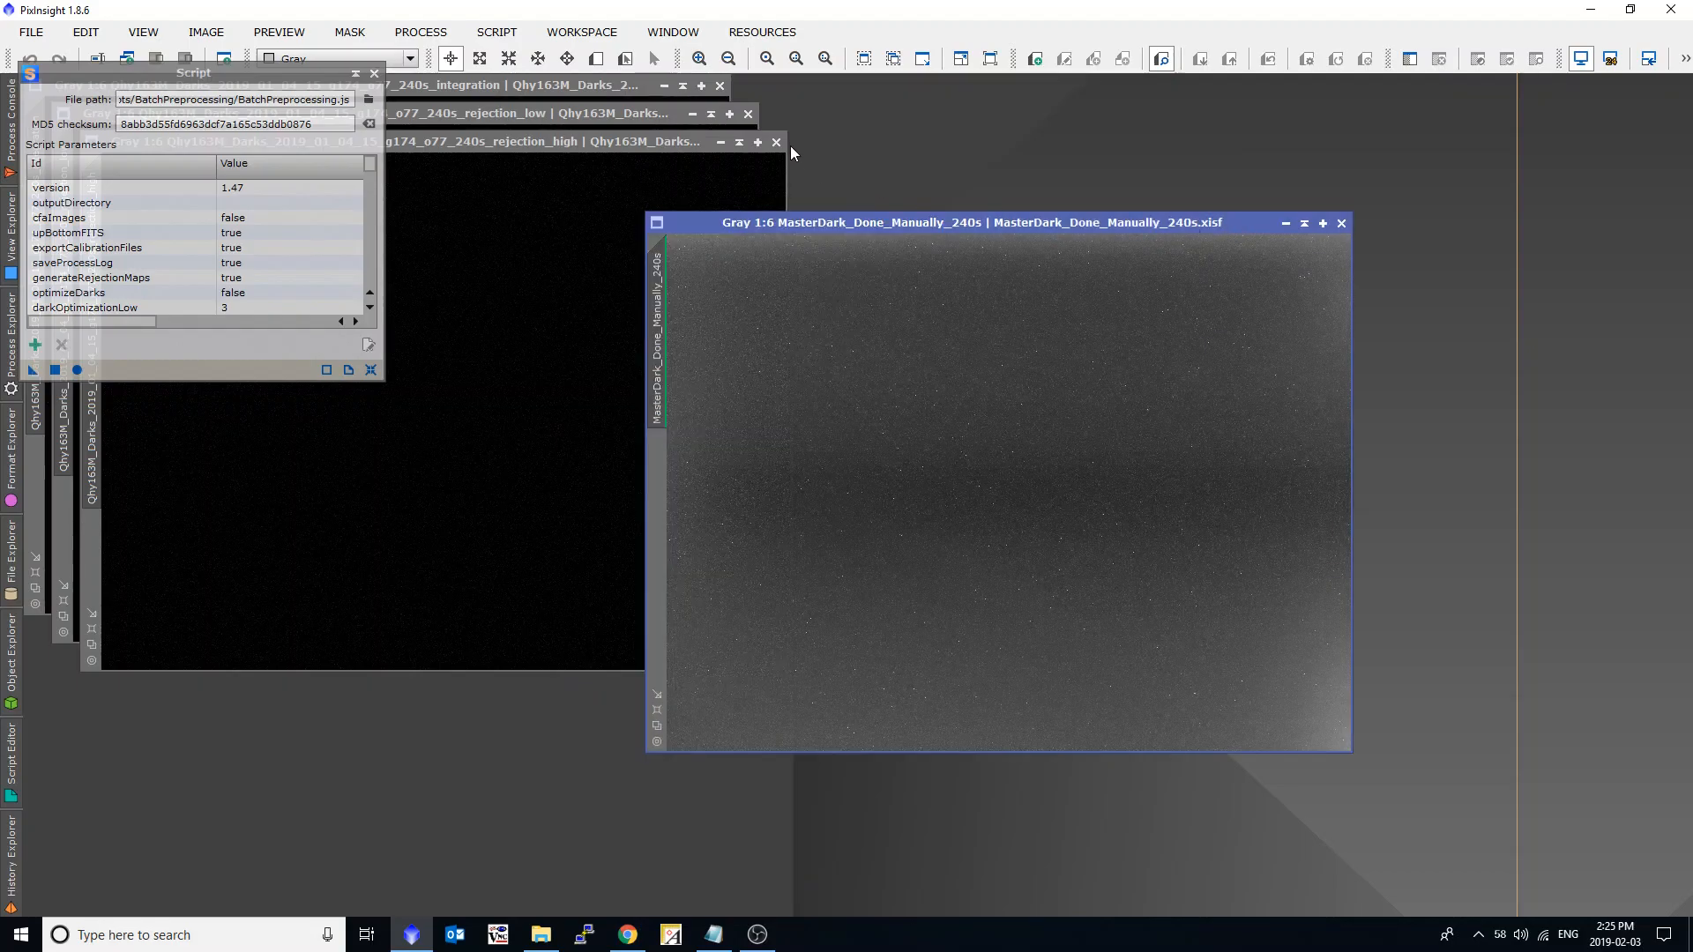
left_click(776, 142)
left_click(748, 114)
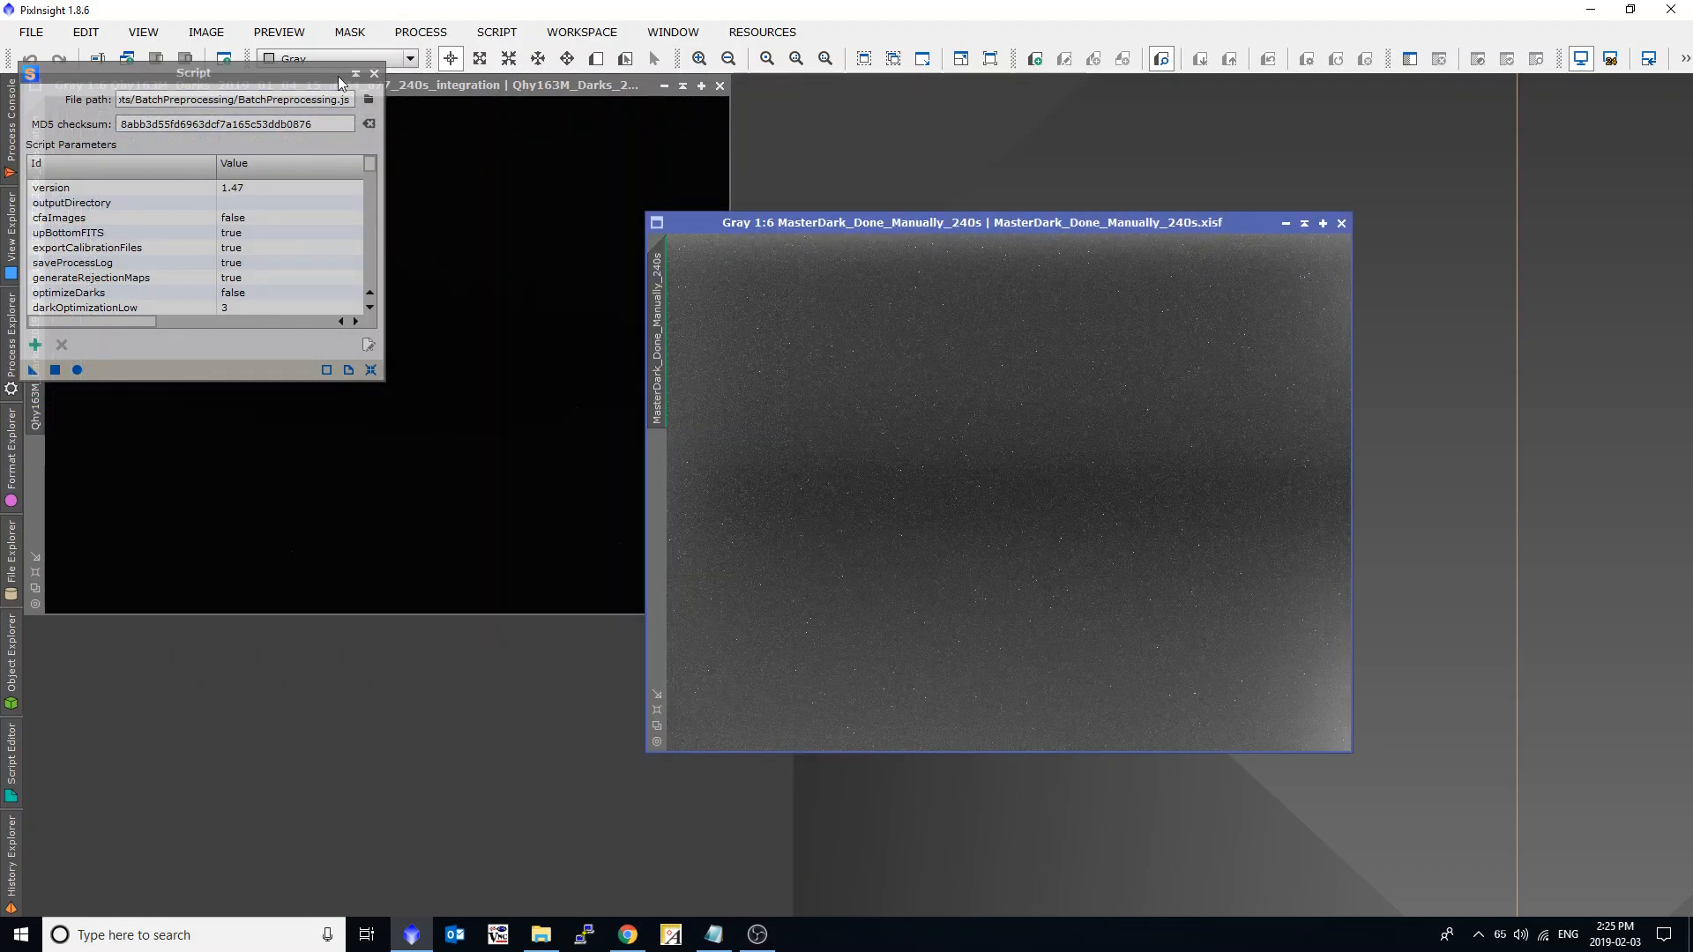
left_click(375, 73)
left_click_drag(452, 86, 522, 142)
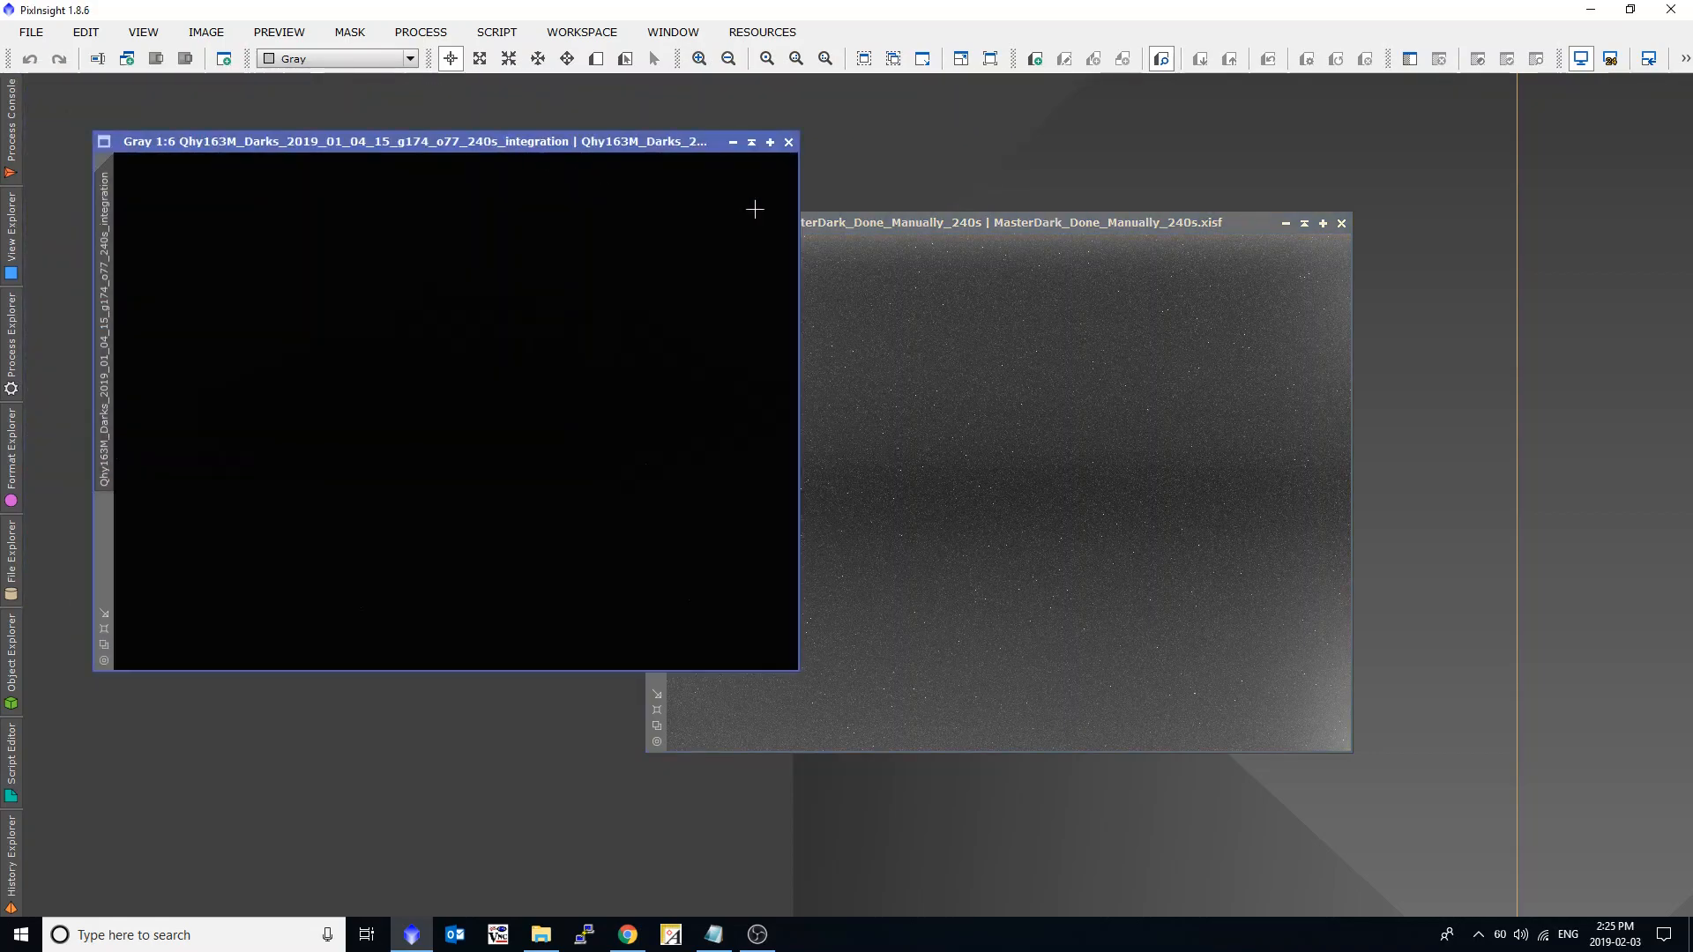
Place MasterDark_Done_Manually_240s beside the Qhy163M 240s dark and auto-stretch the Qhy163M dark's display to compare both images.
left_click_drag(863, 219, 1030, 141)
left_click(744, 253)
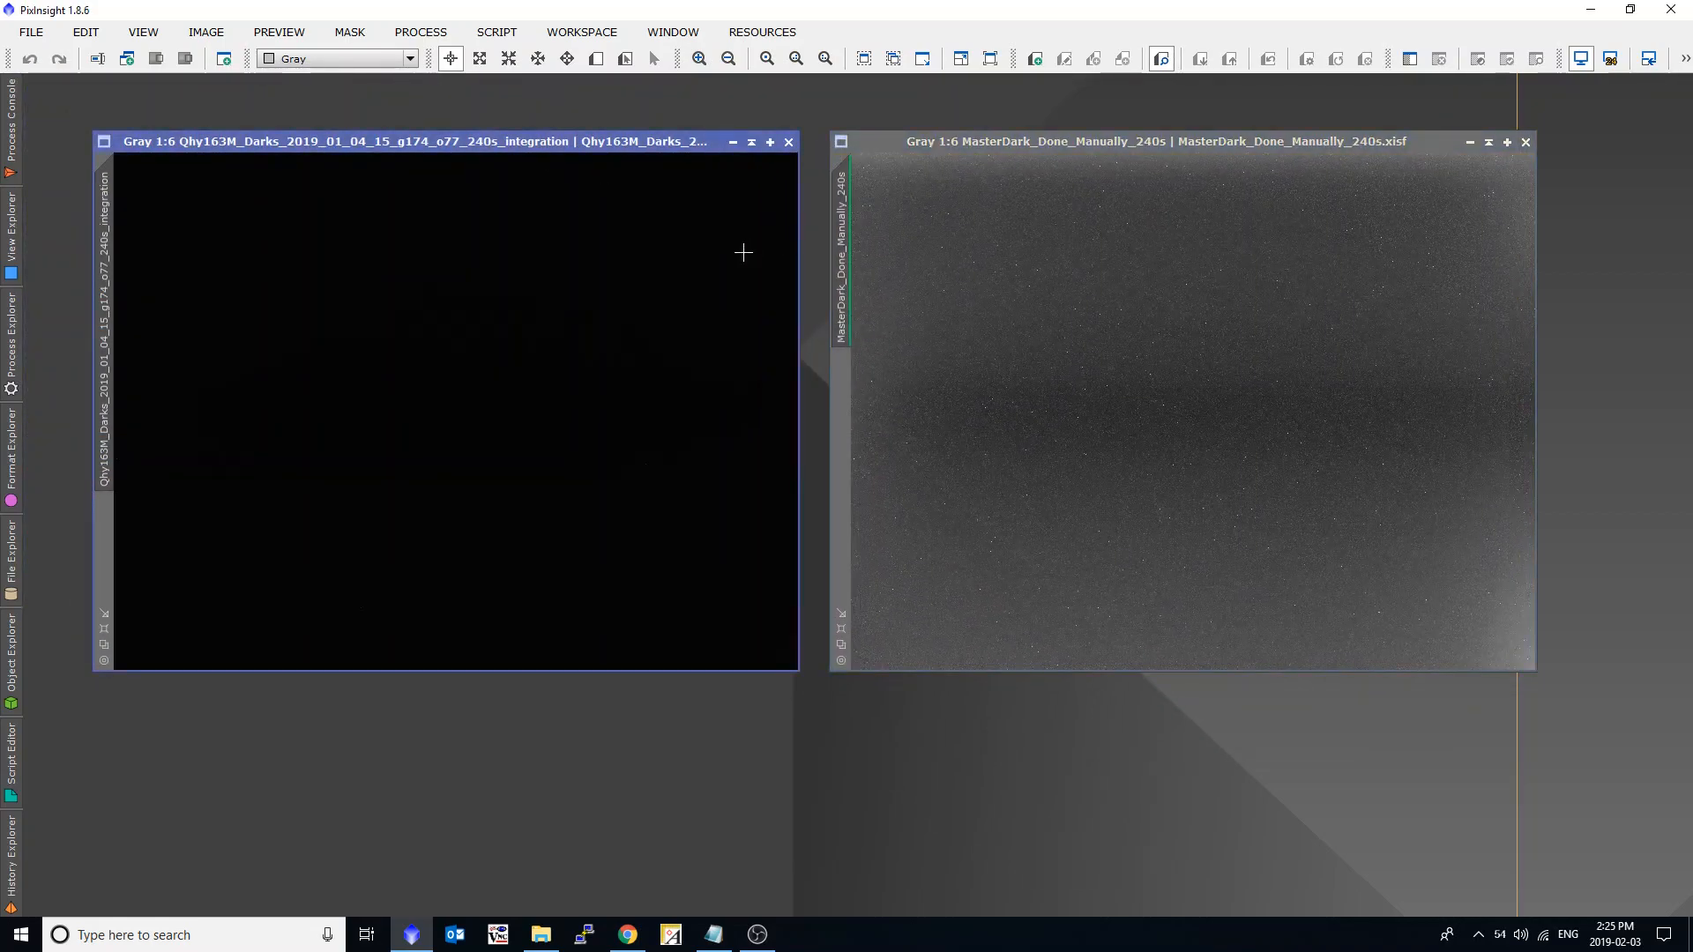
key("ctrl+a")
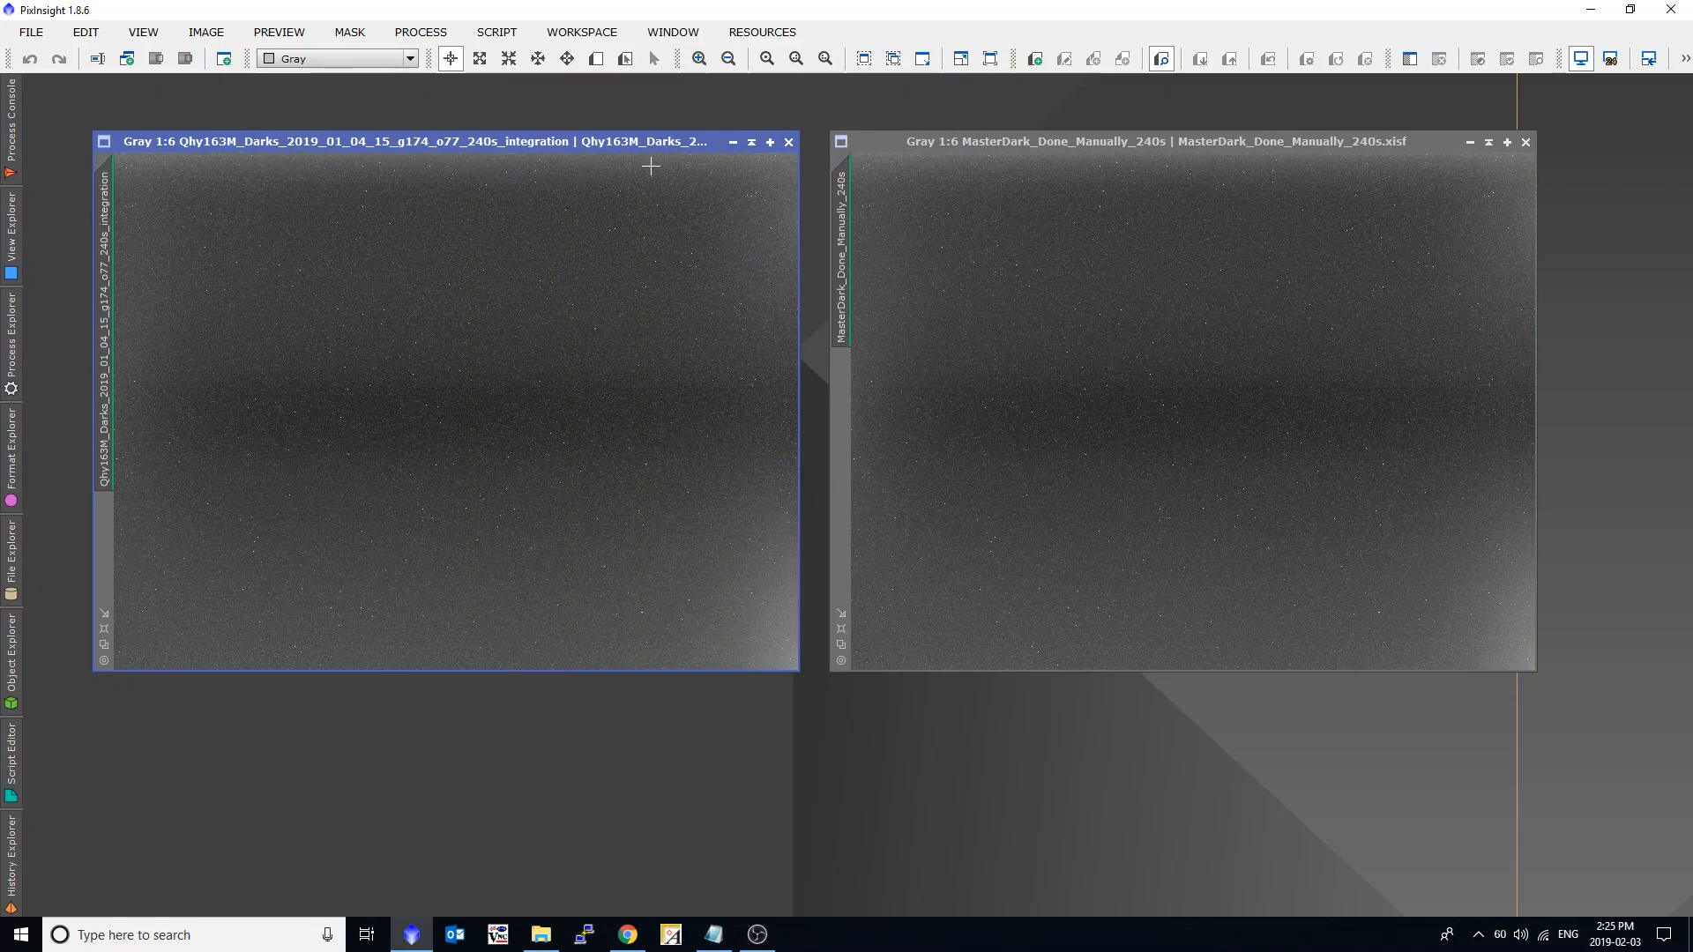
left_click(1206, 212)
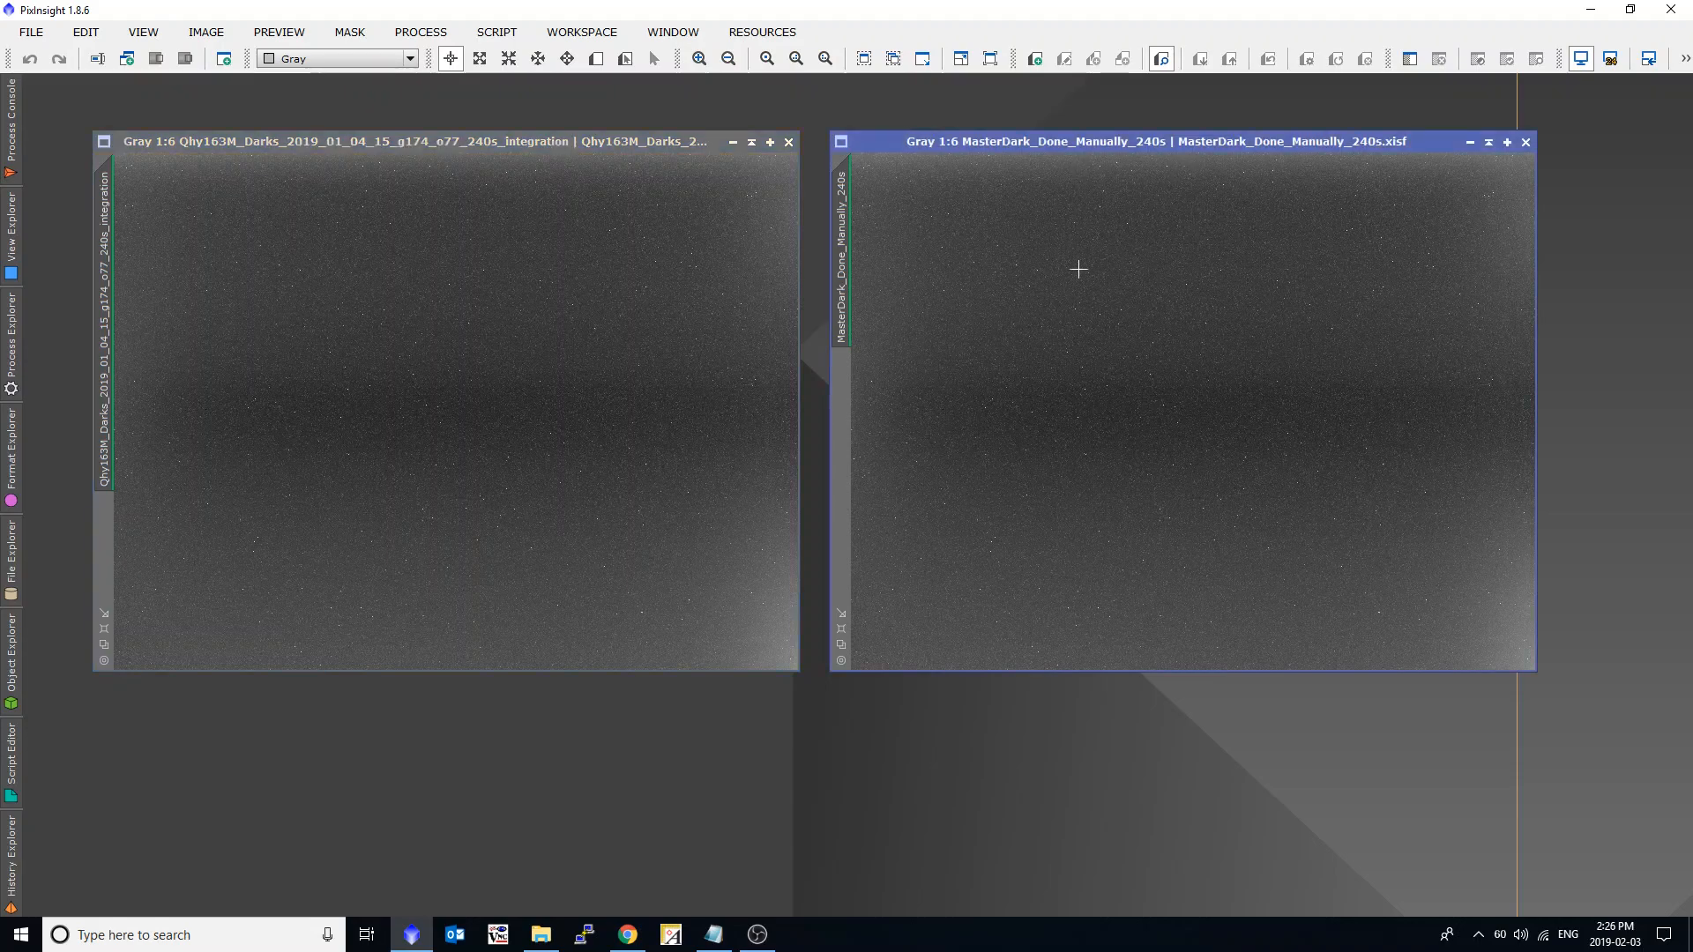
left_click(502, 188)
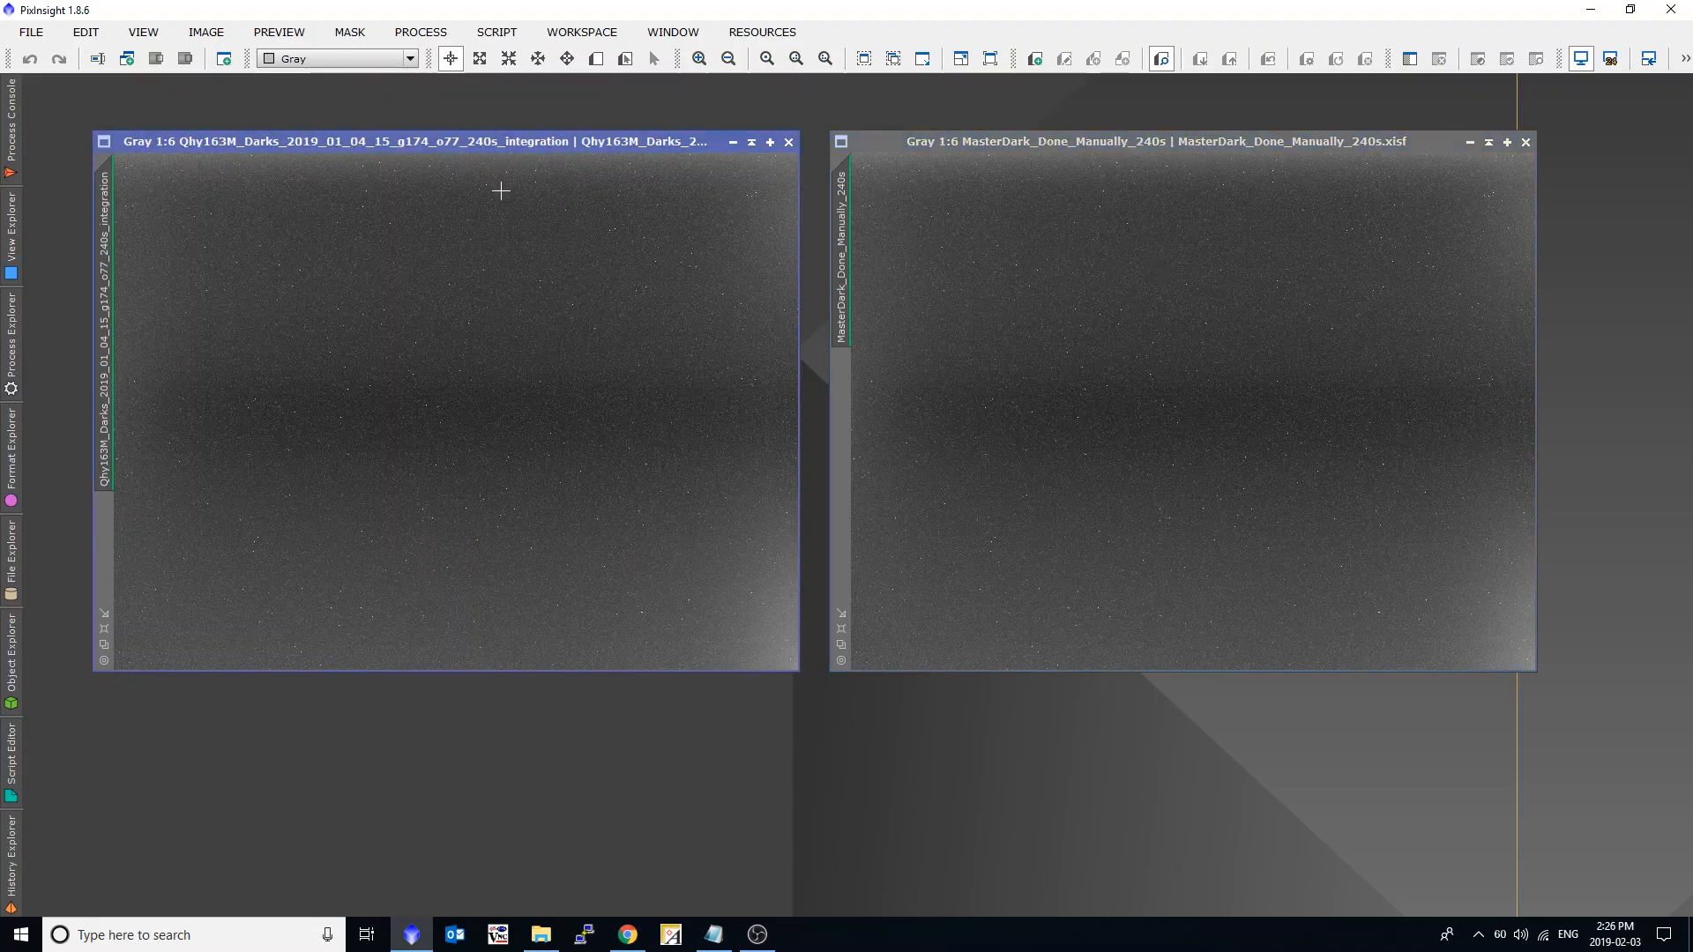
Examine the EXPTIME keyword in the FITS header of the Qhy163M 240s integration dark.
left_click(422, 32)
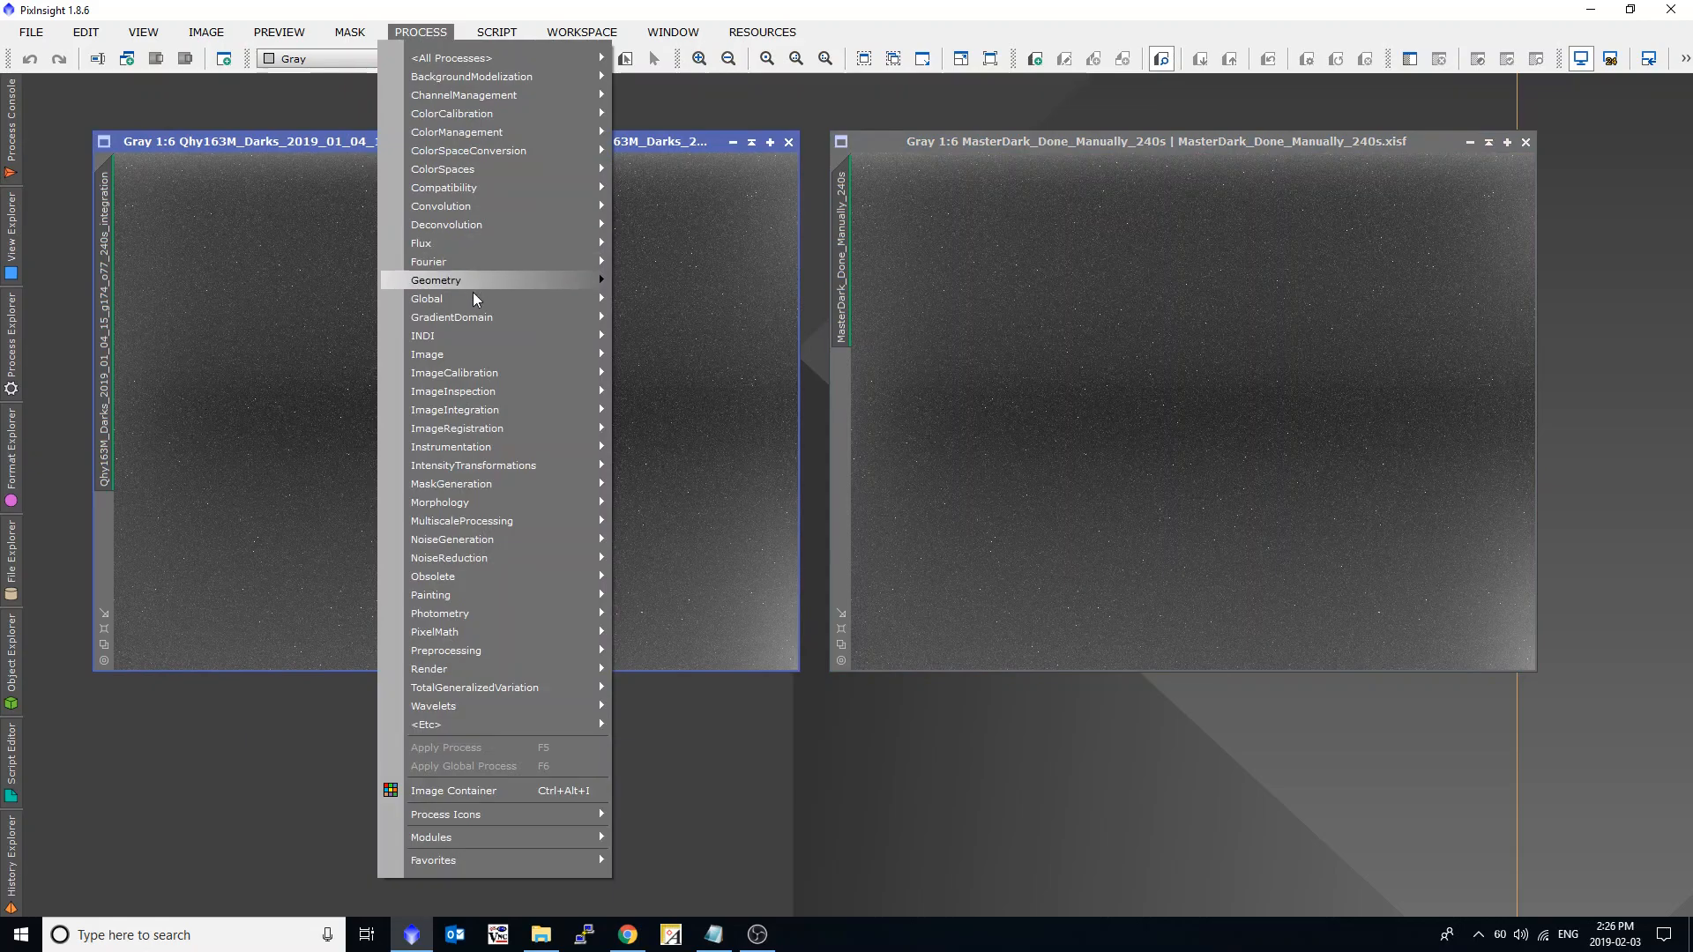
mouse_move(488, 353)
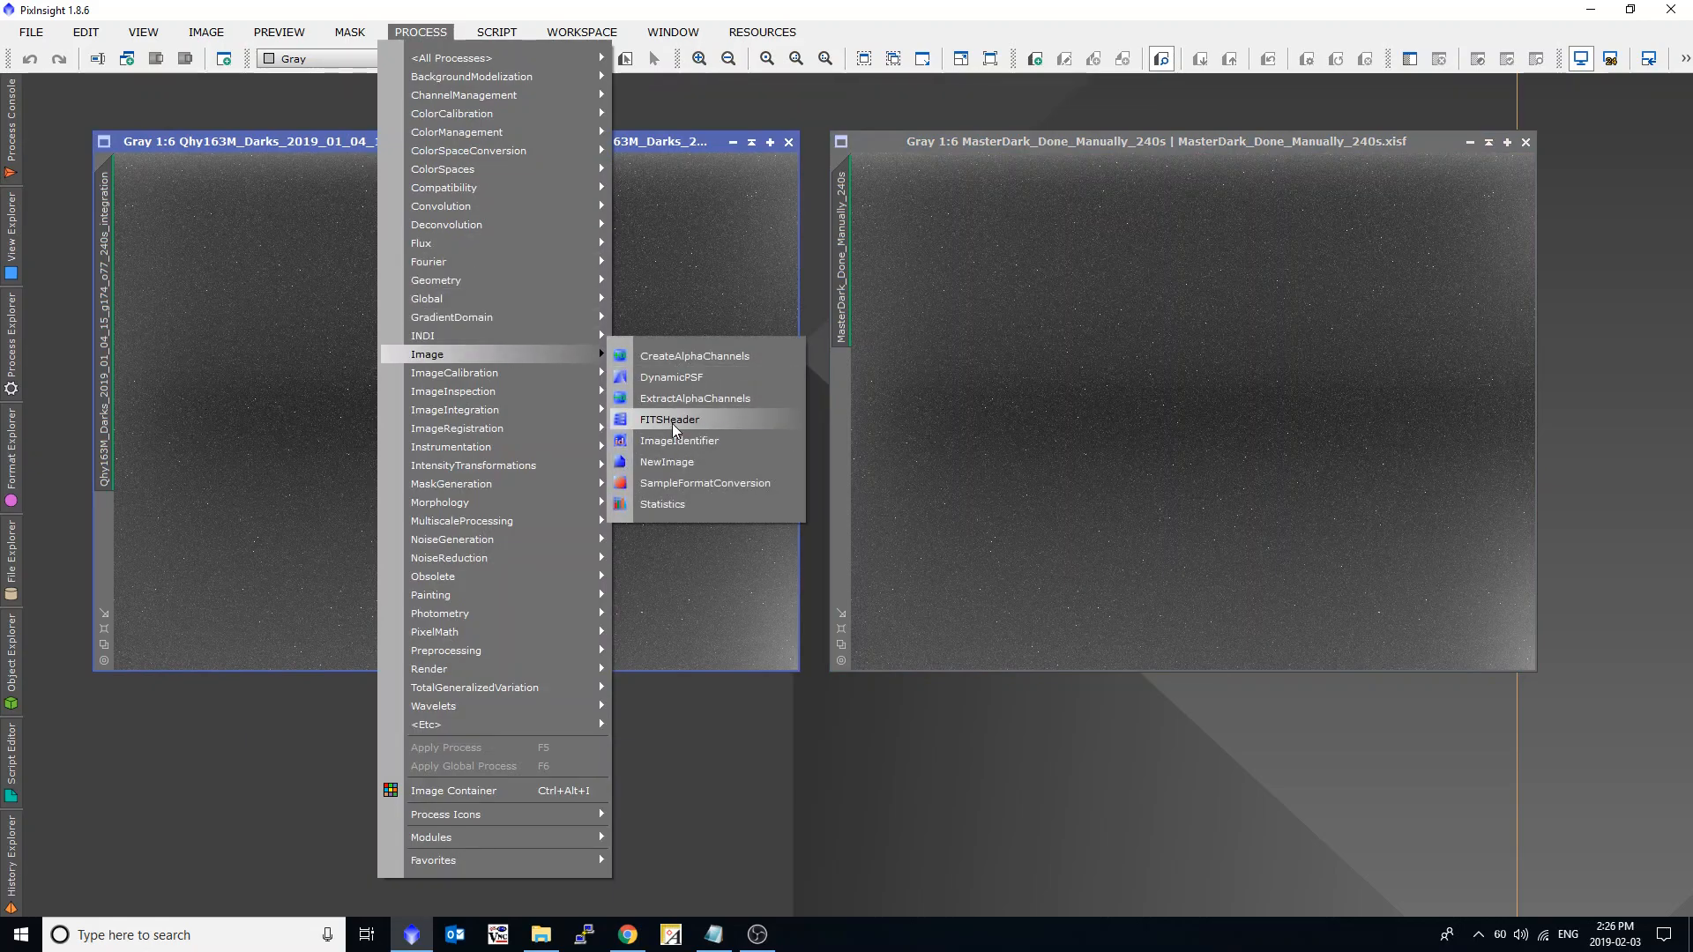
left_click(657, 420)
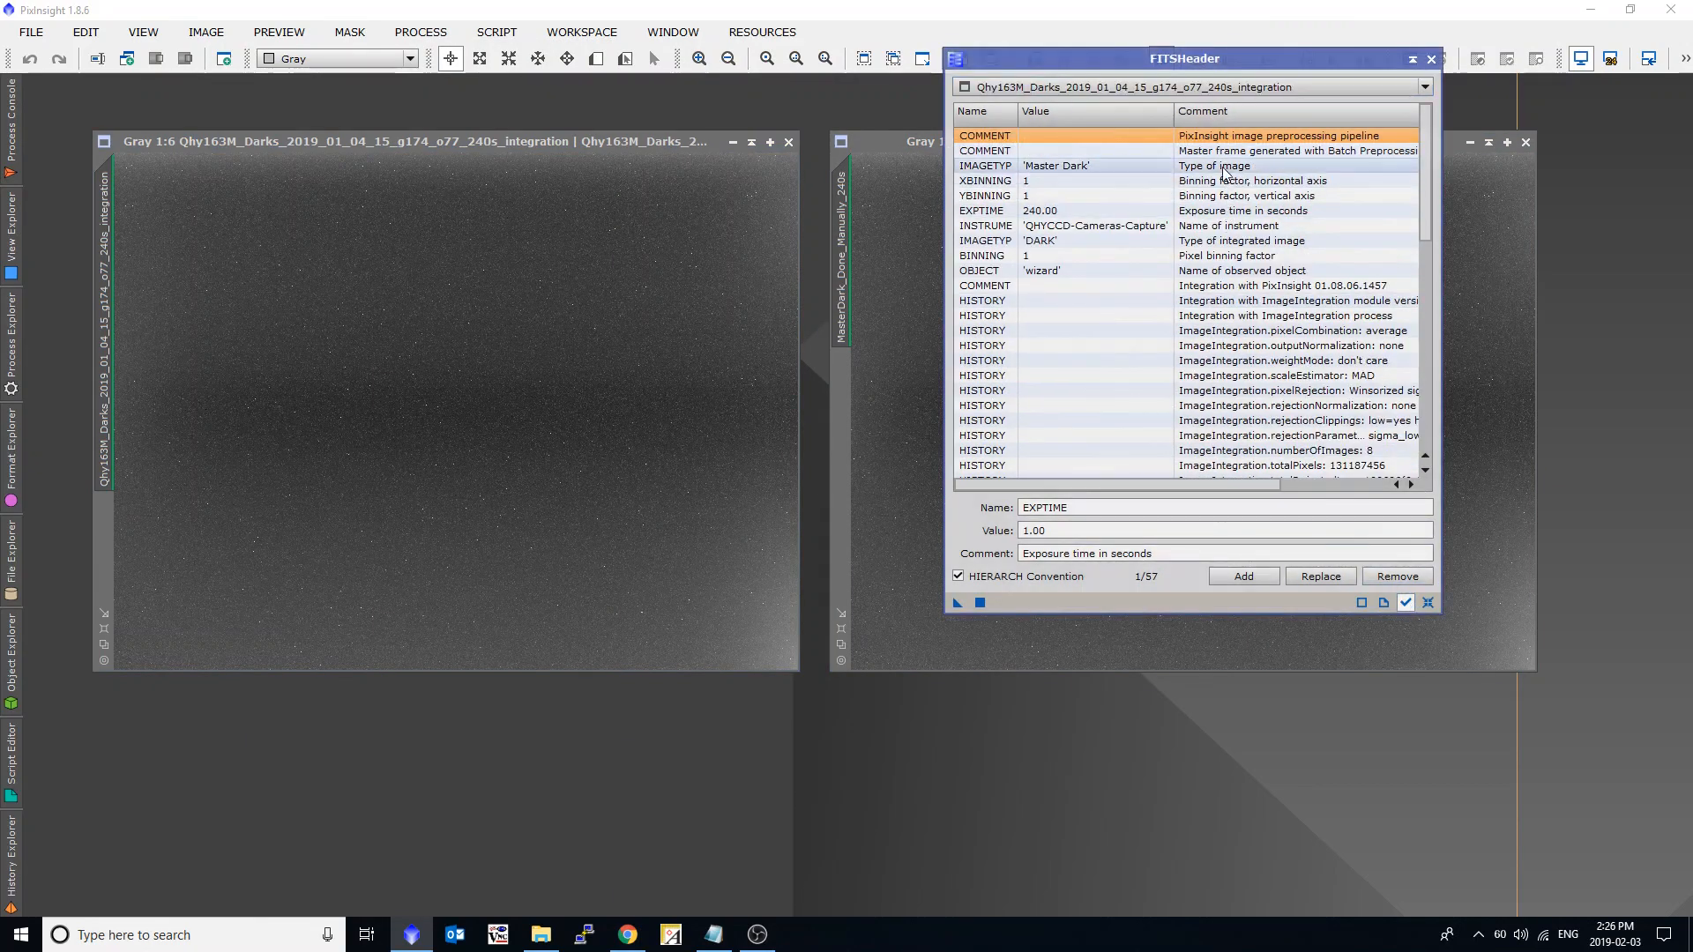
left_click_drag(1188, 62, 815, 554)
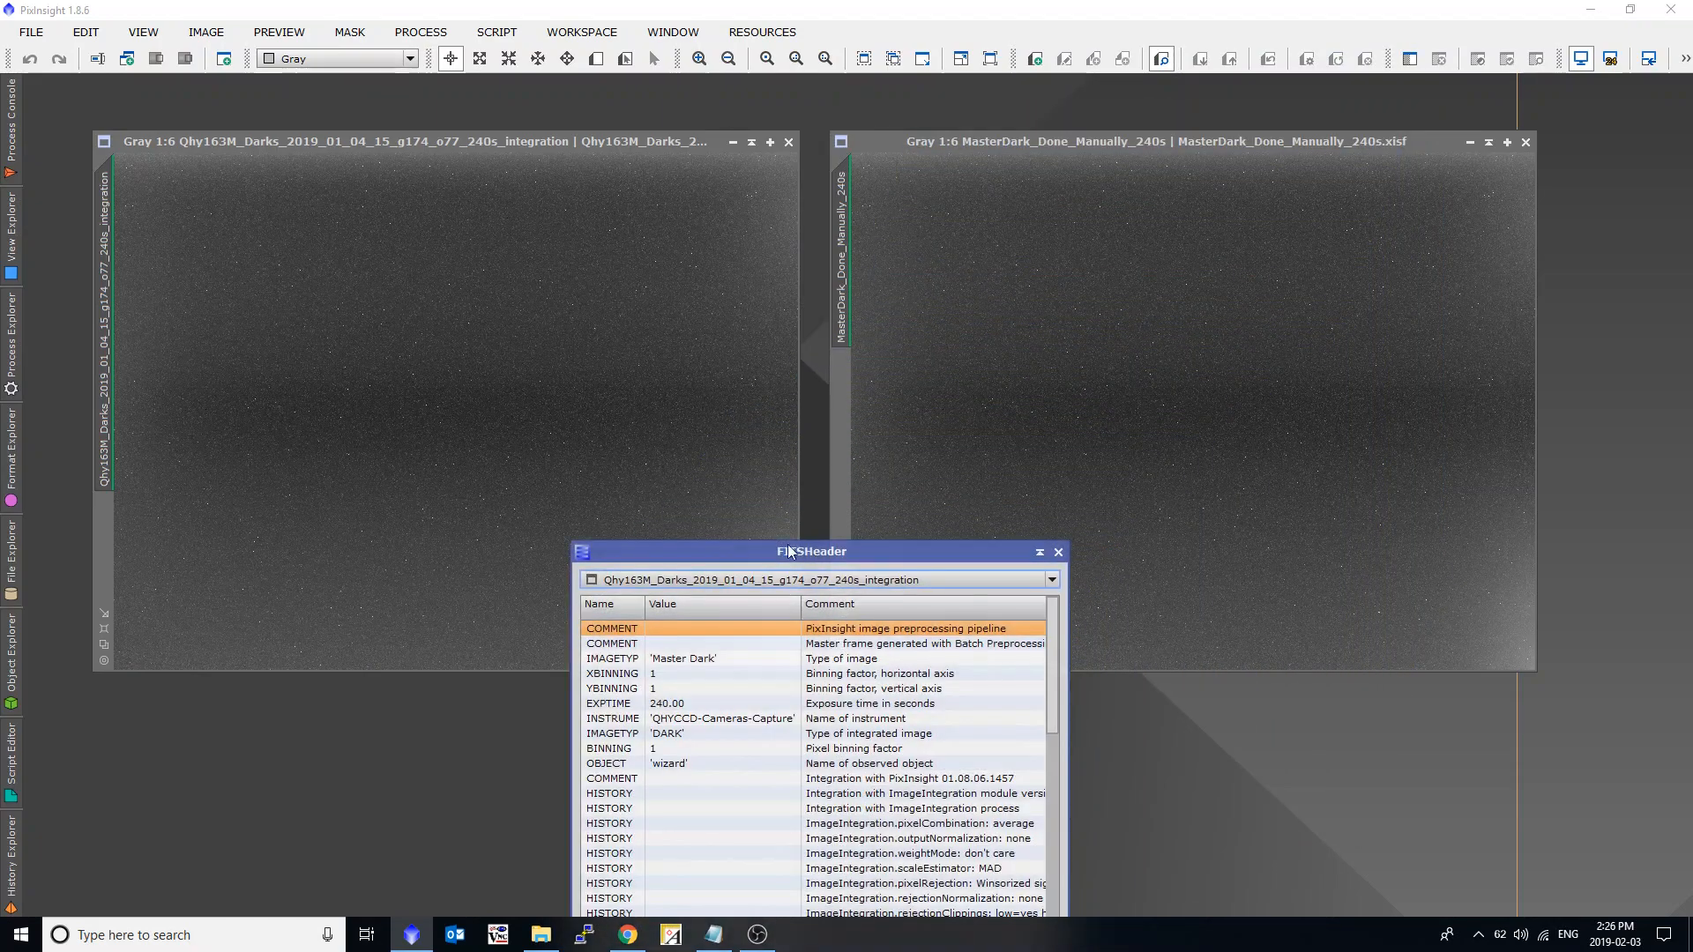
left_click(629, 363)
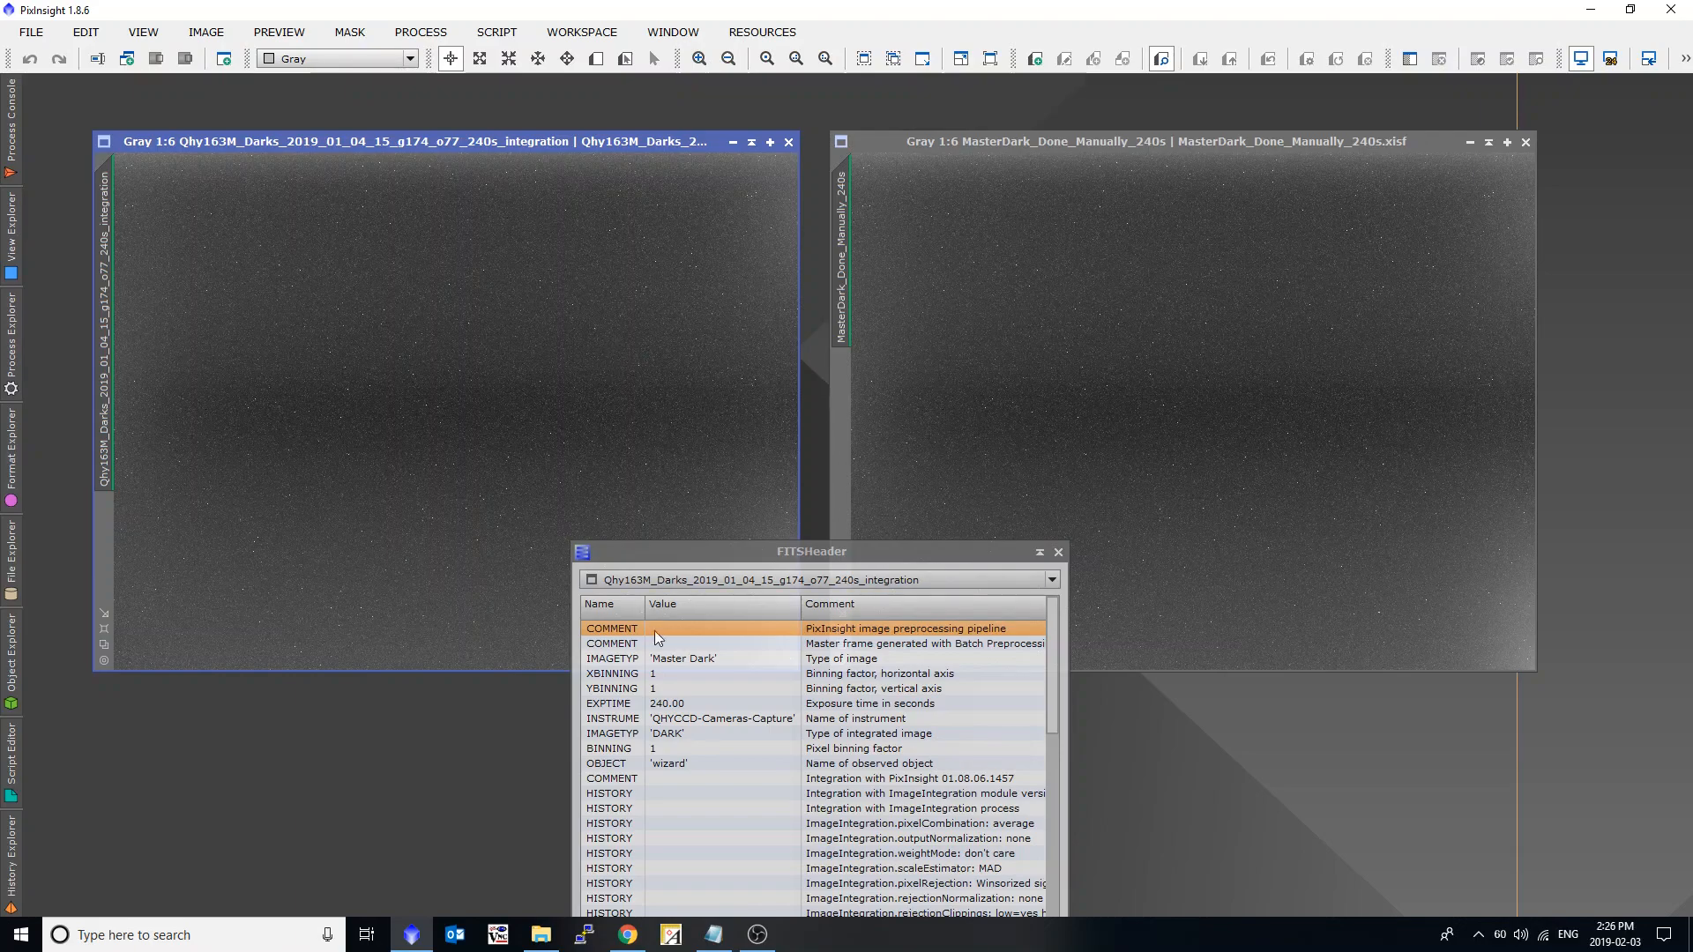
left_click(609, 705)
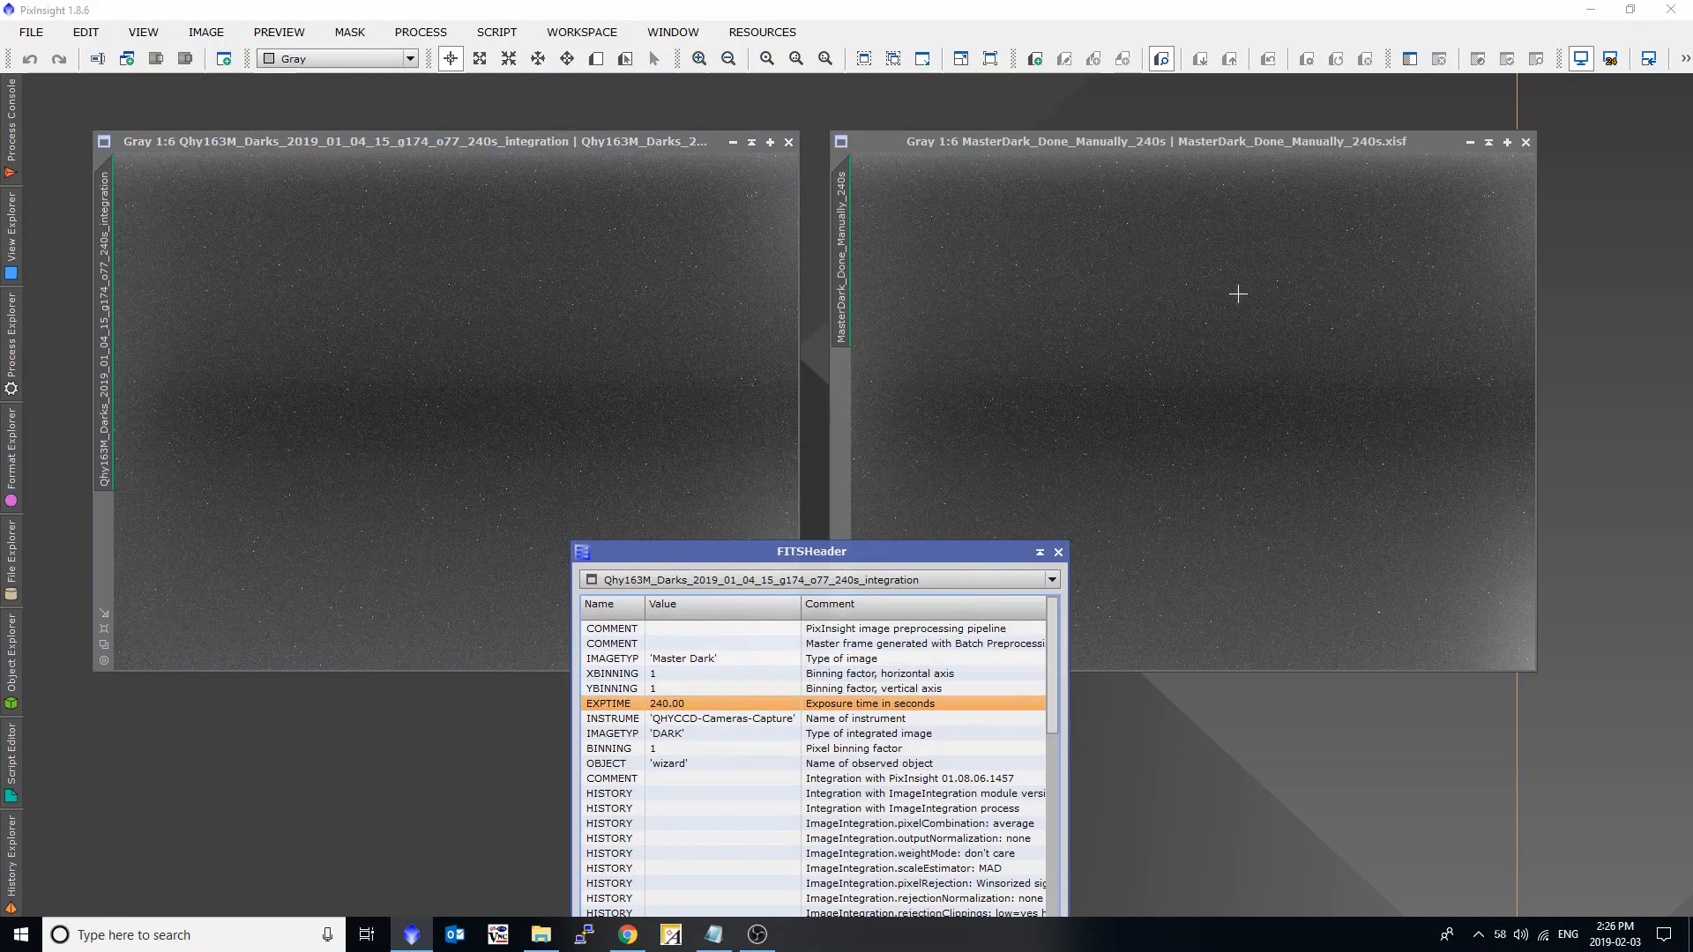
Check the FITS header of MasterDark_Done_Manually_240s for an EXPTIME keyword.
left_click(1126, 316)
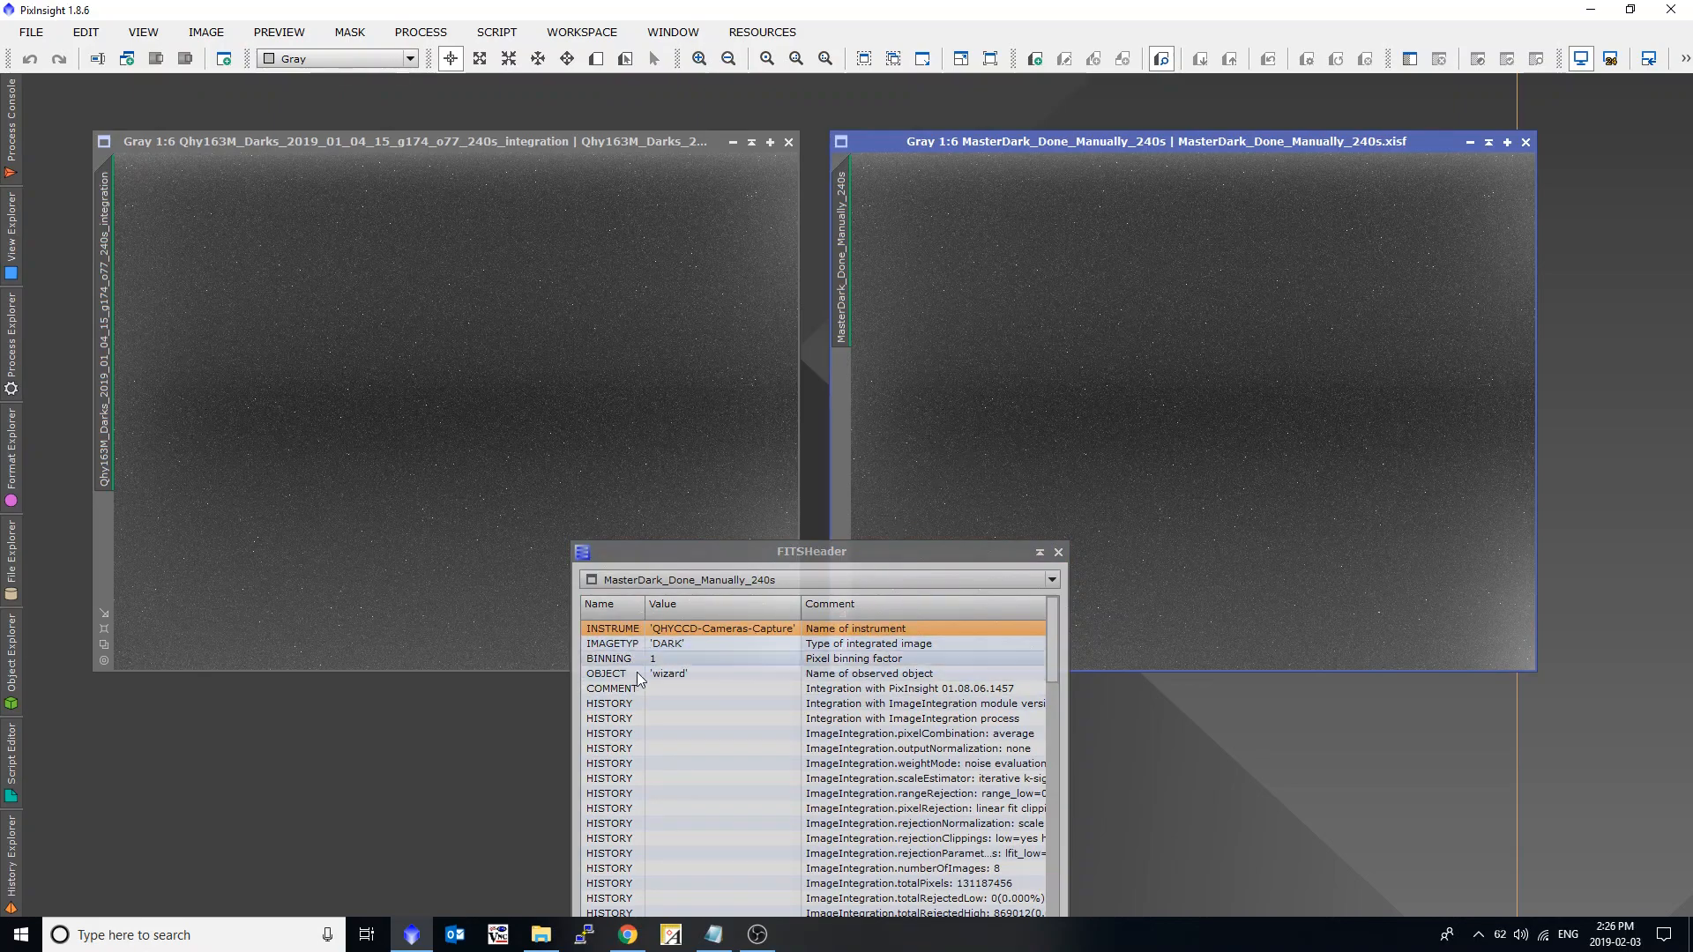
left_click(1059, 553)
left_click_drag(980, 552, 947, 278)
left_click(1132, 242)
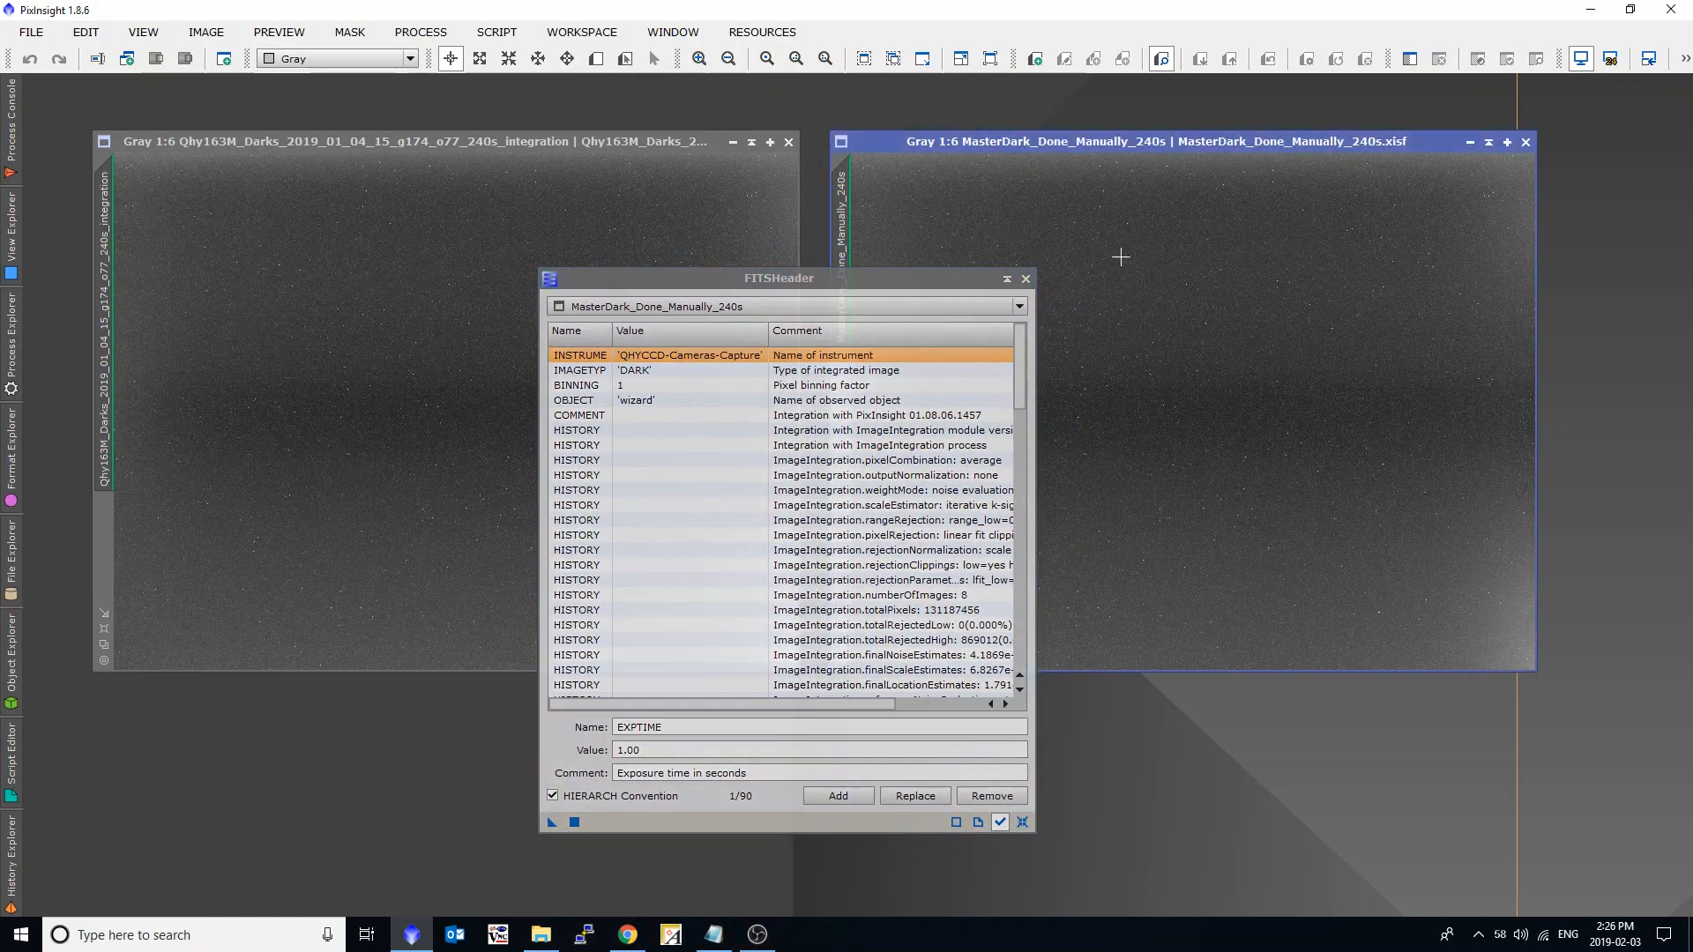
double_click(671, 728)
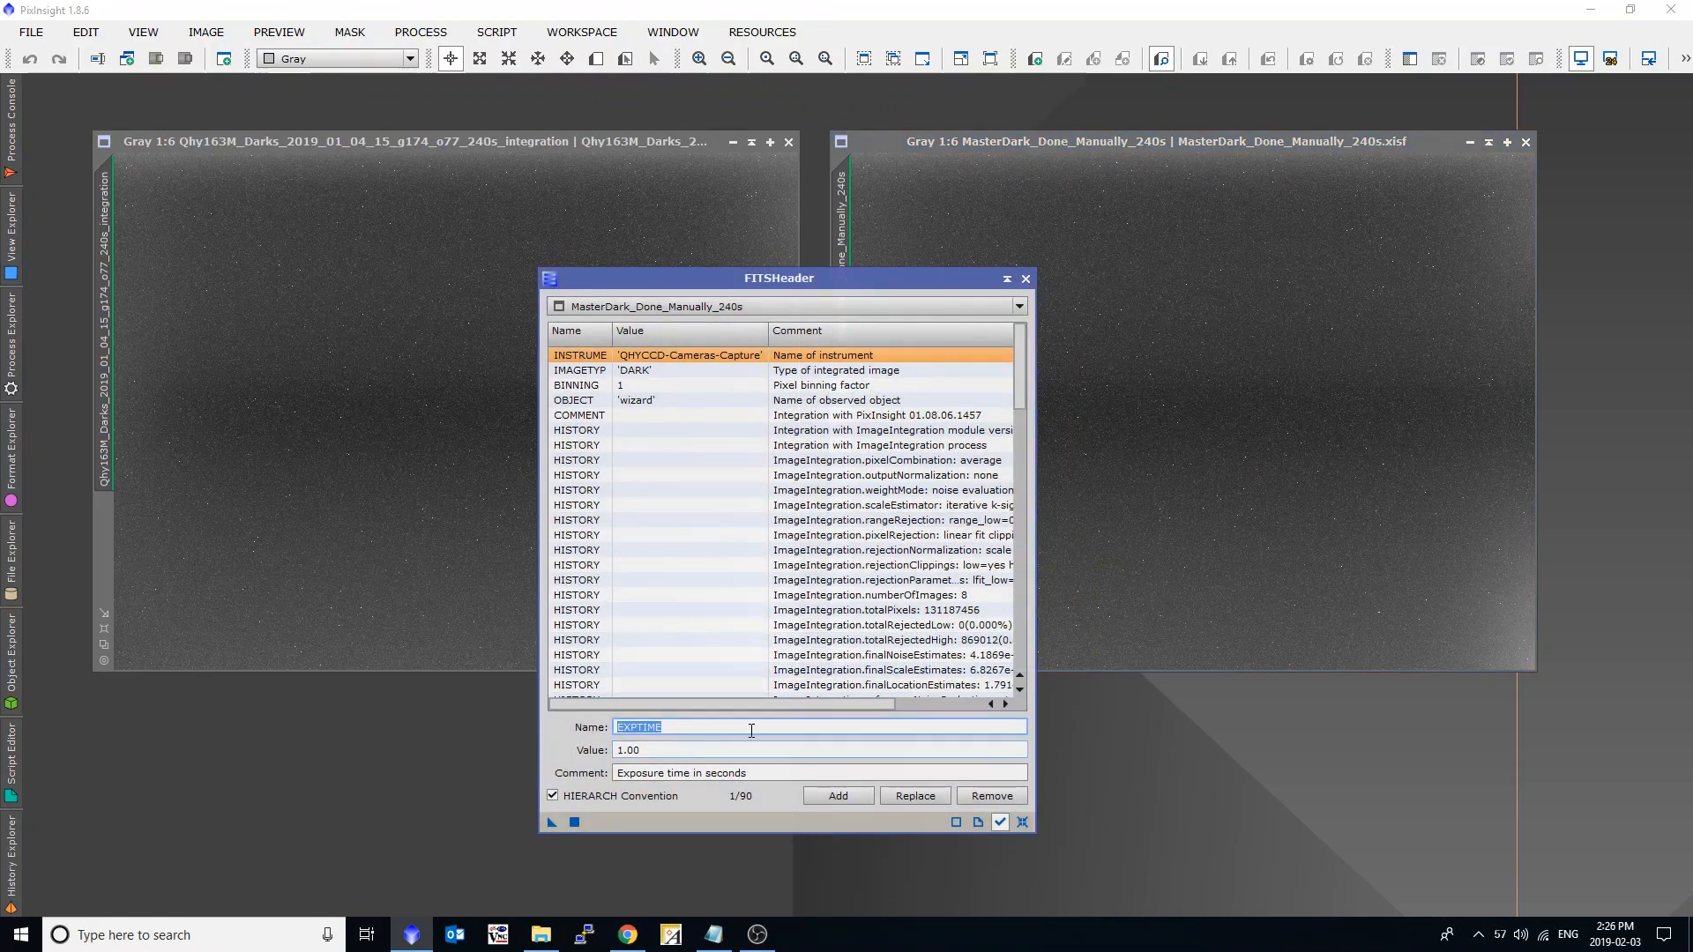
left_click(1120, 393)
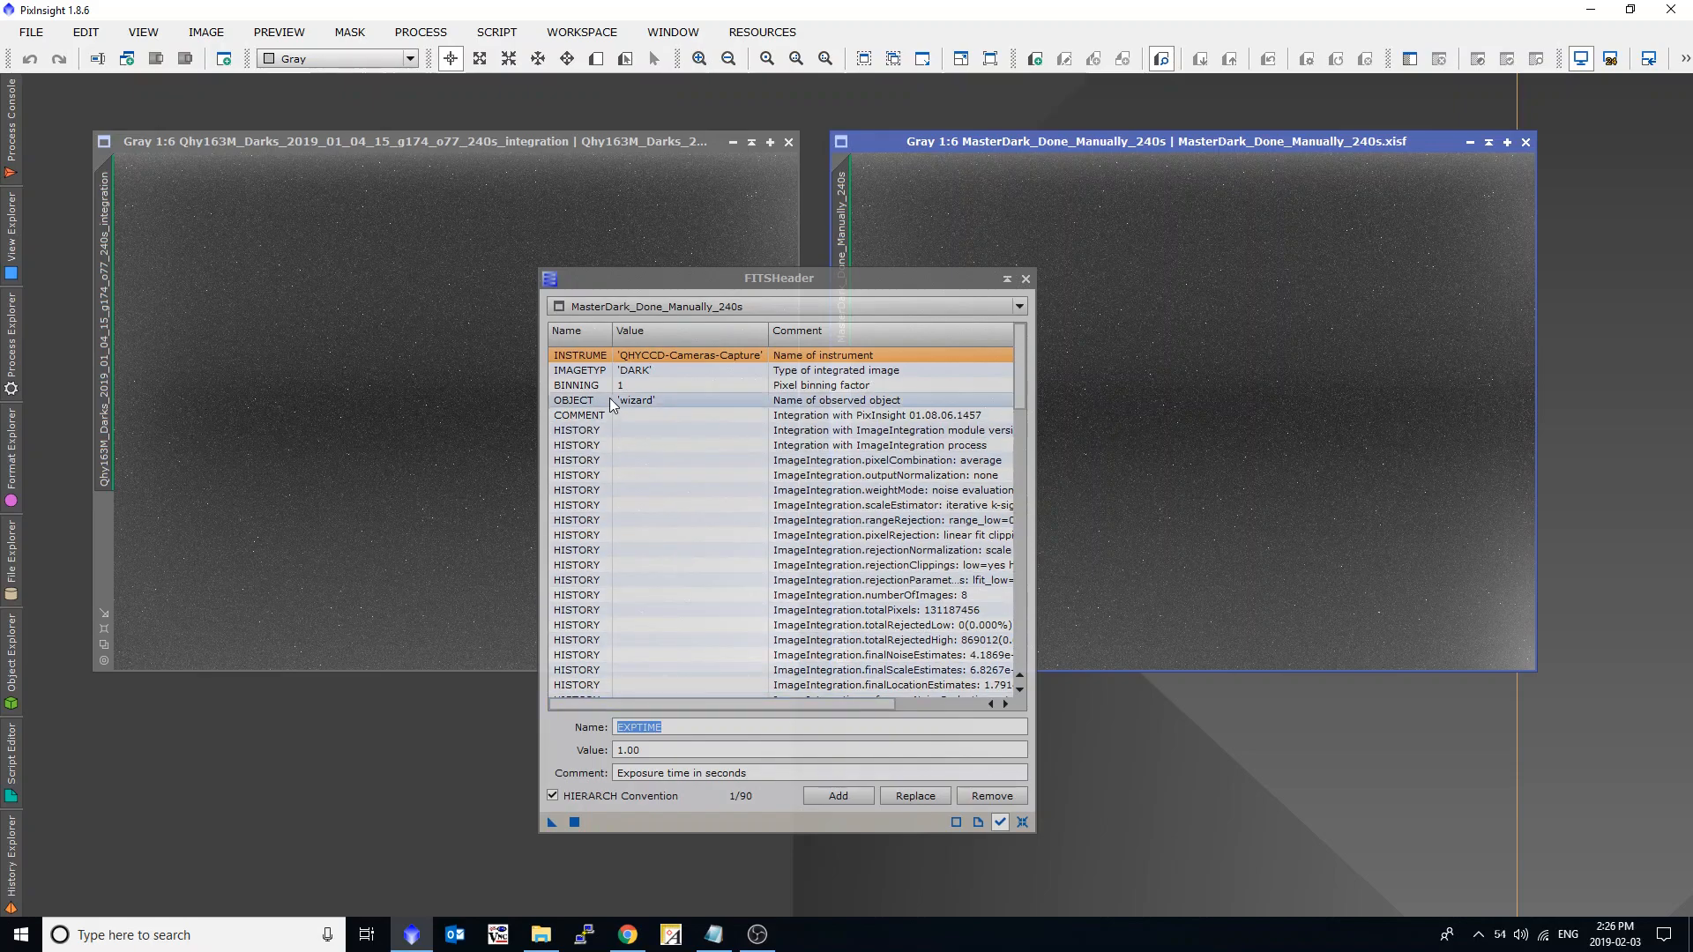
left_click(605, 734)
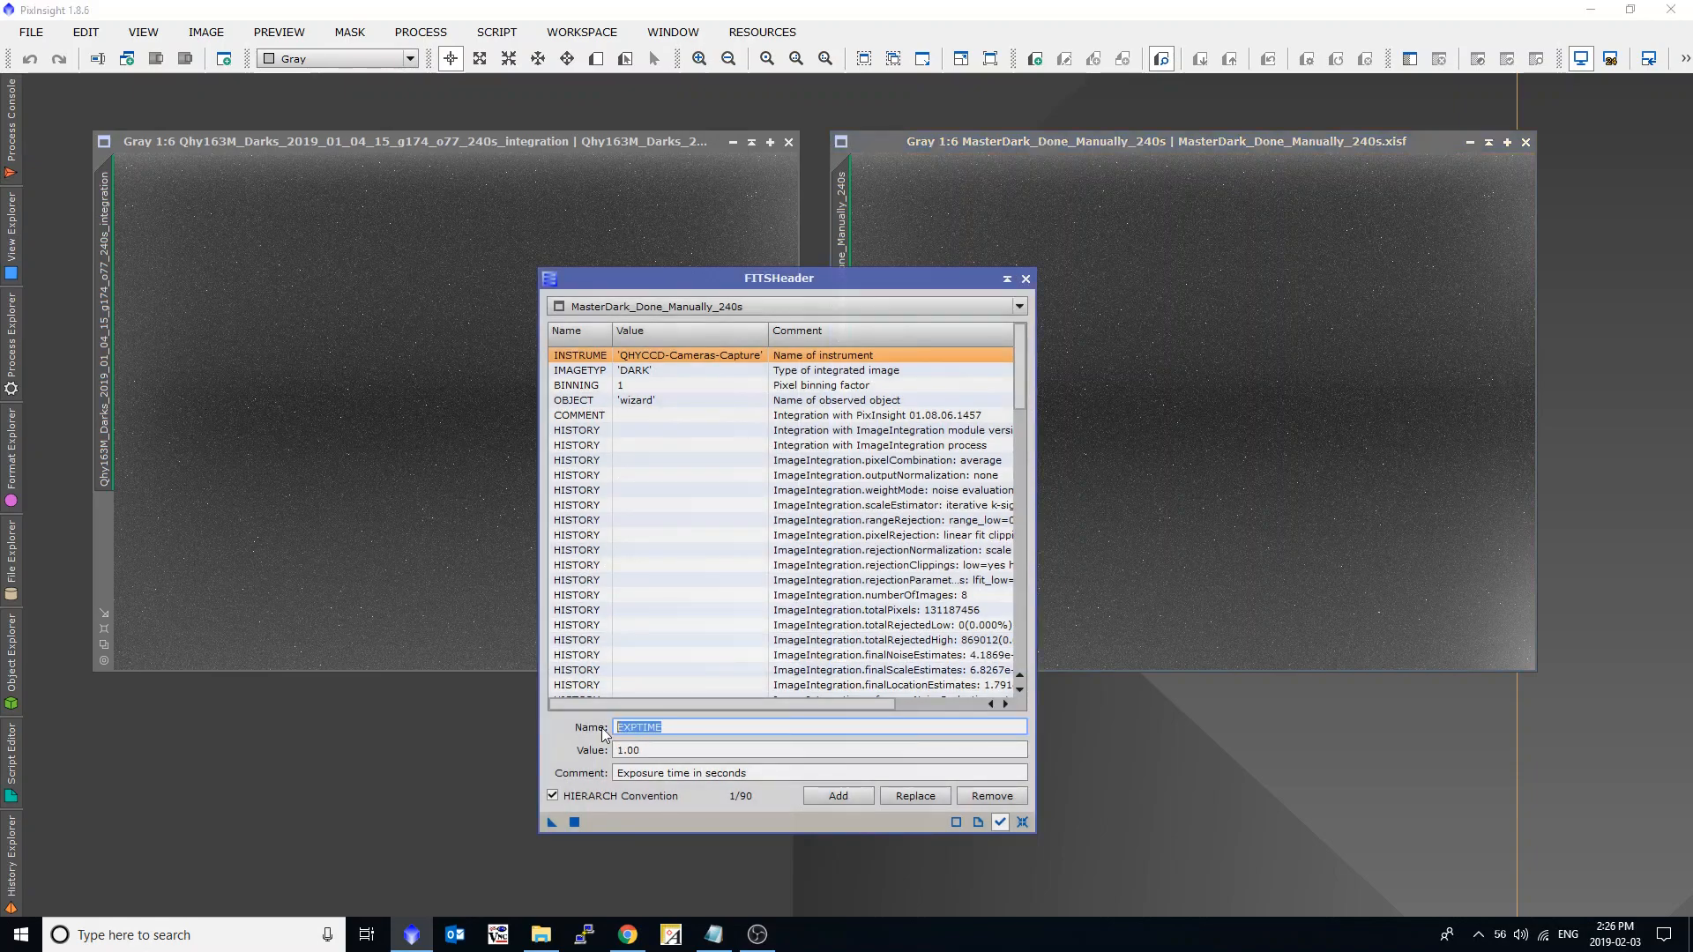
left_click(1187, 340)
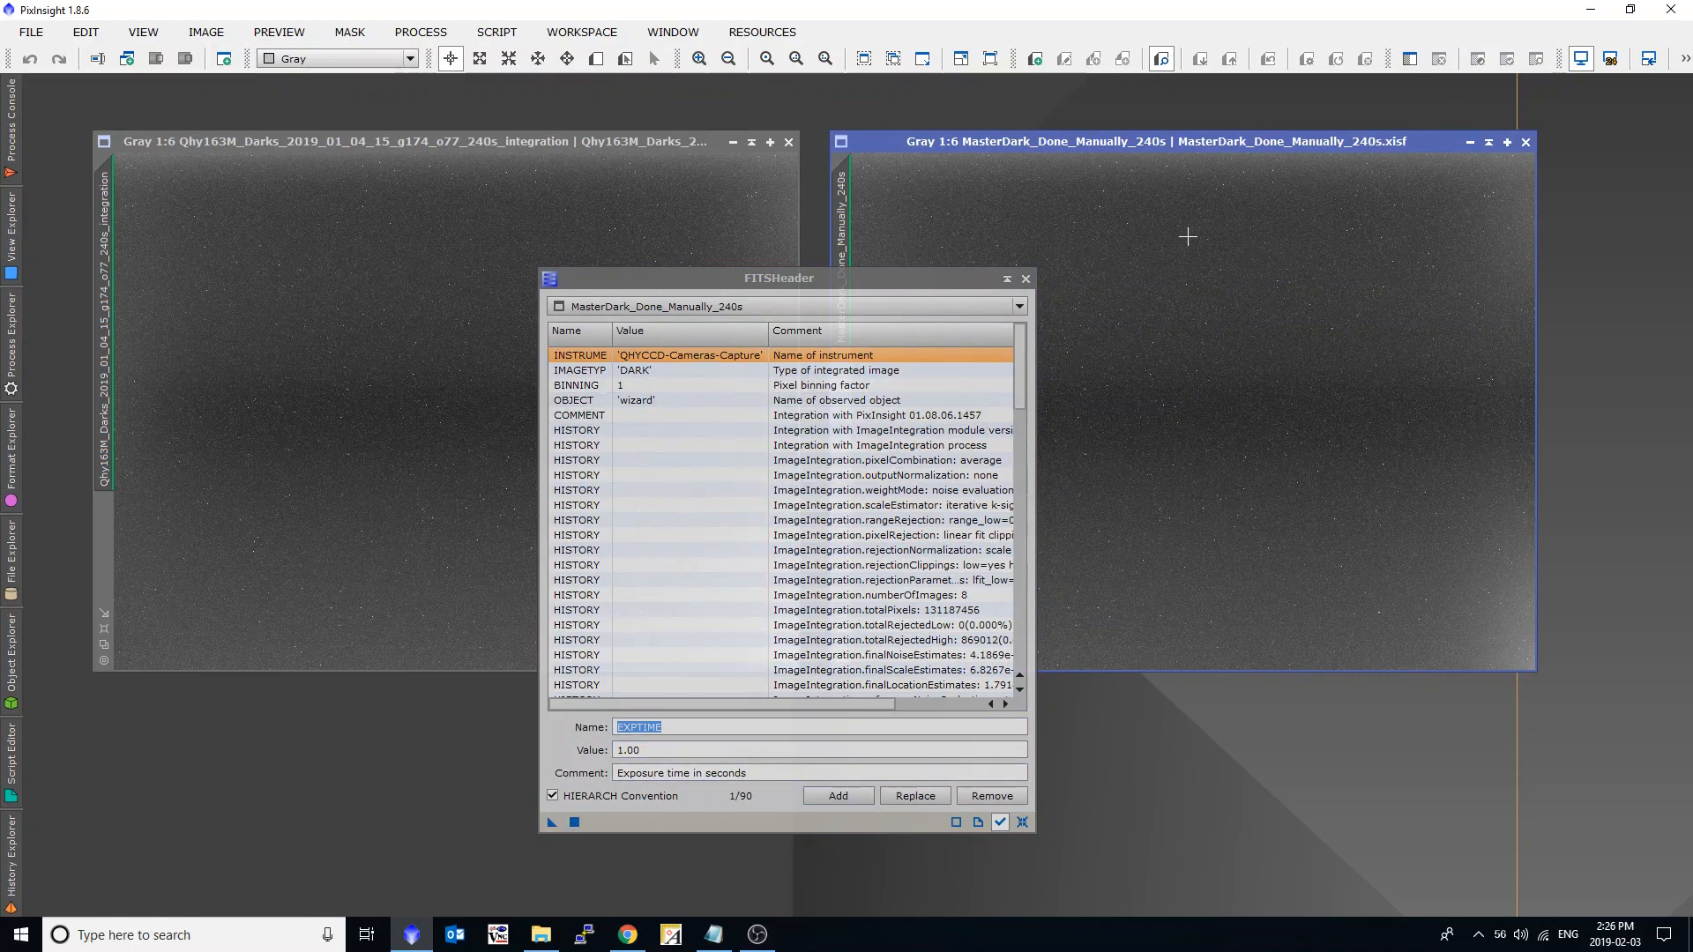
Close the FITSHeader window and both 240s dark images.
left_click(1027, 280)
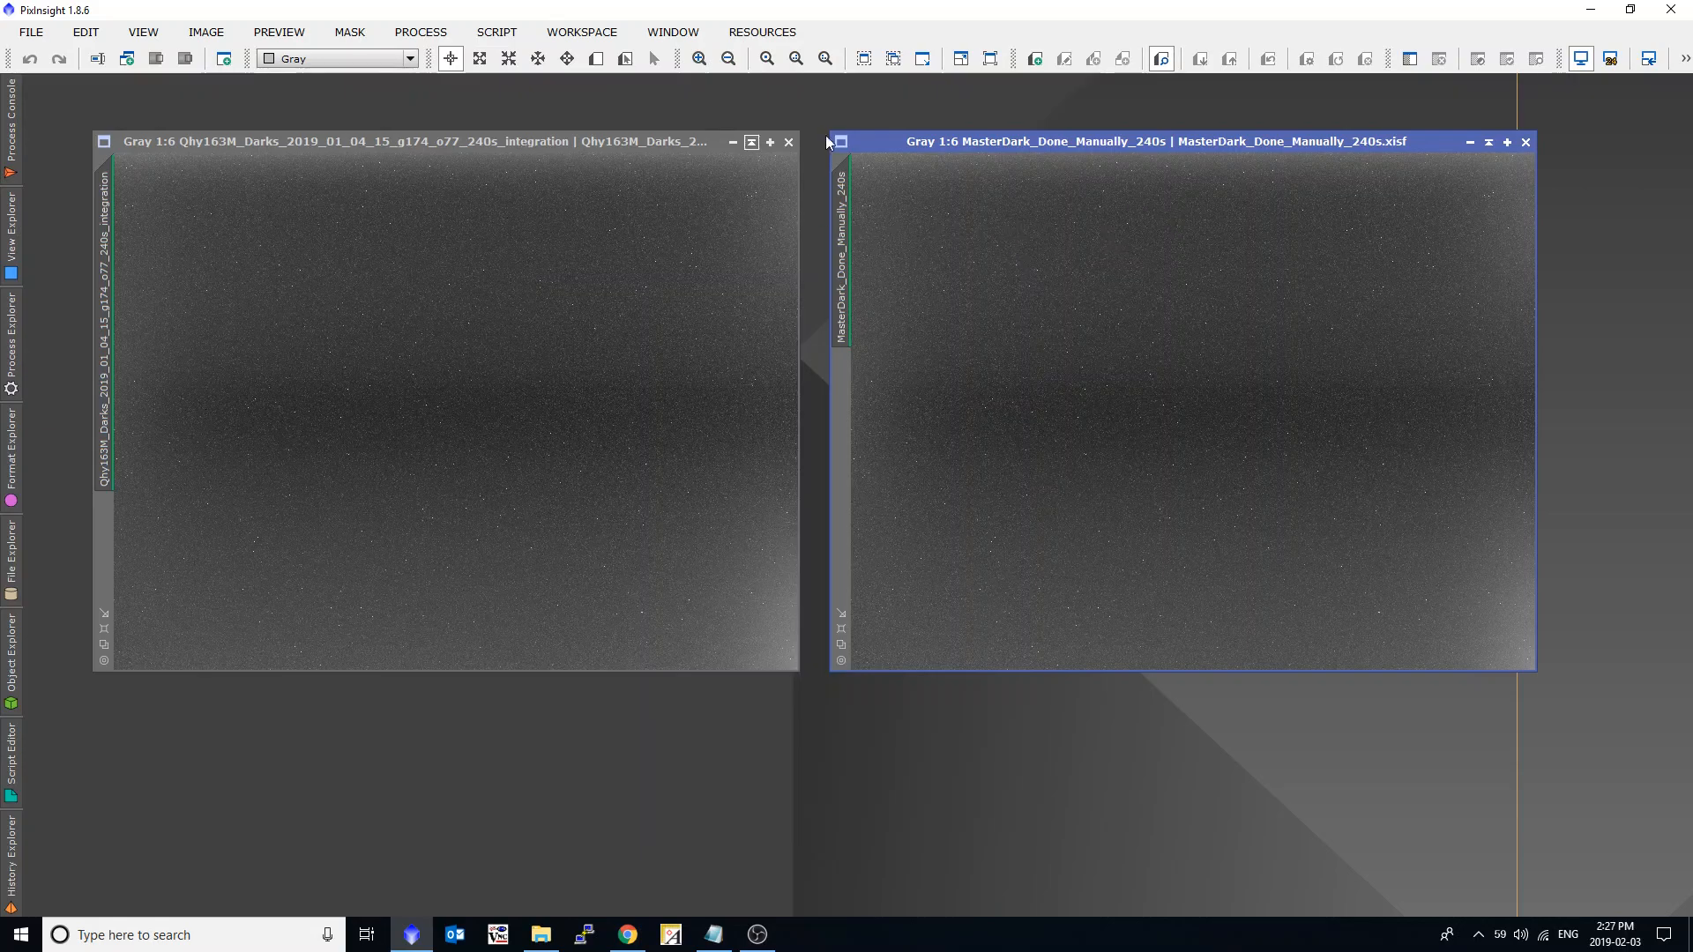
left_click(788, 142)
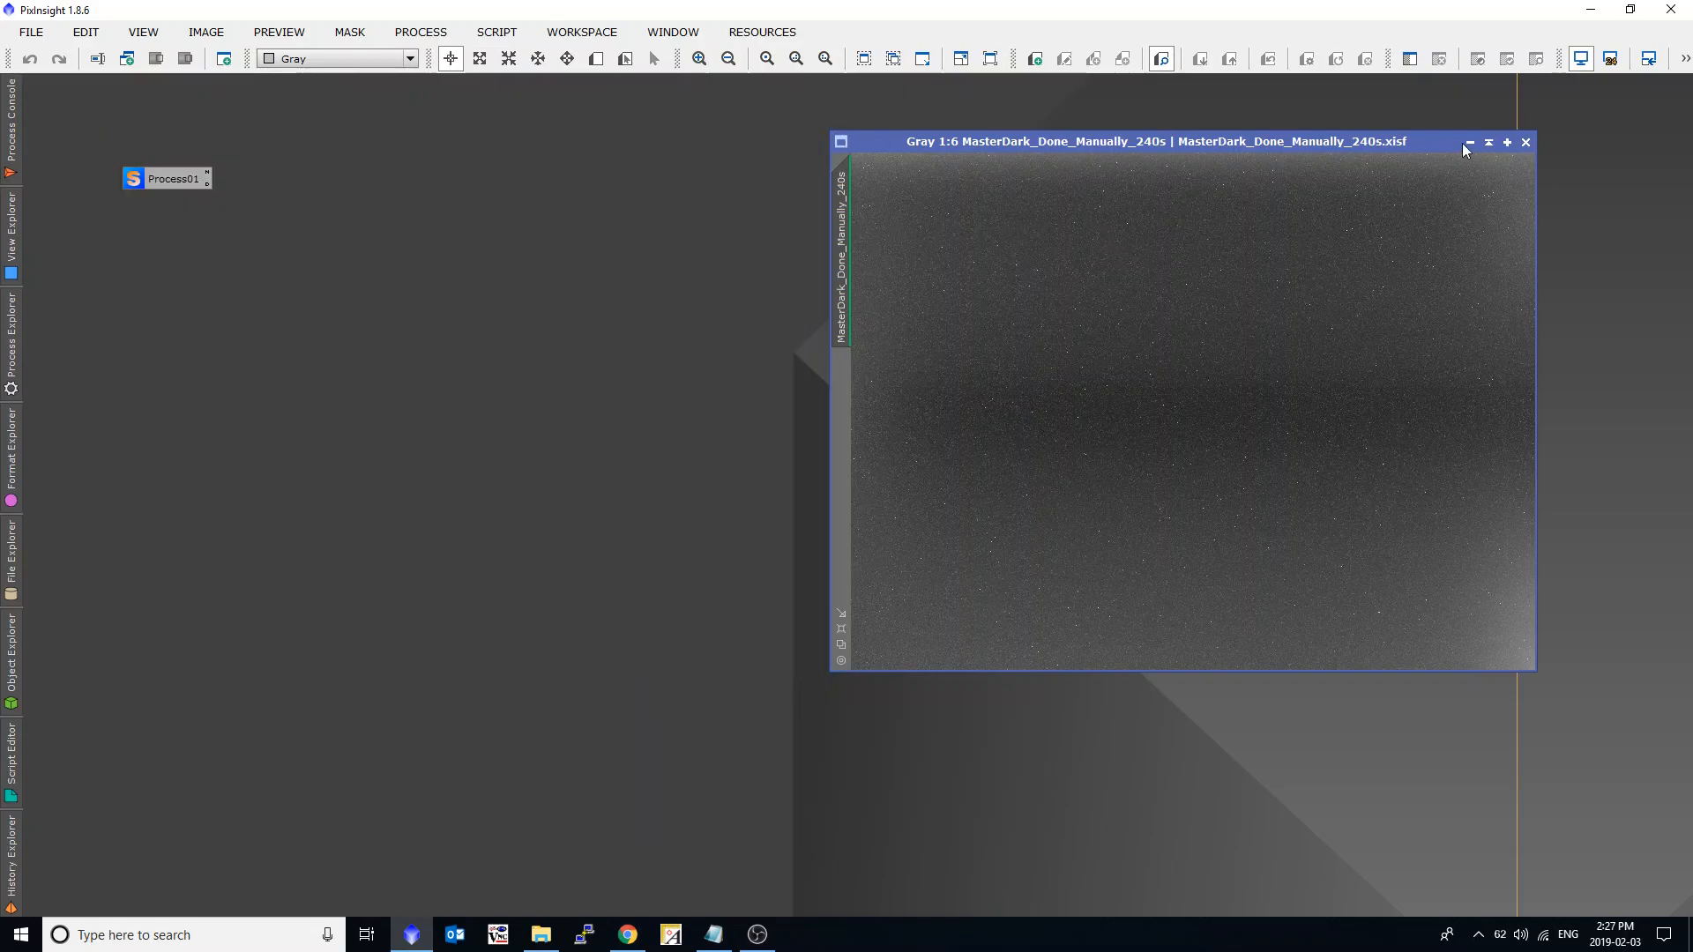
left_click(1526, 142)
left_click(424, 35)
mouse_move(434, 60)
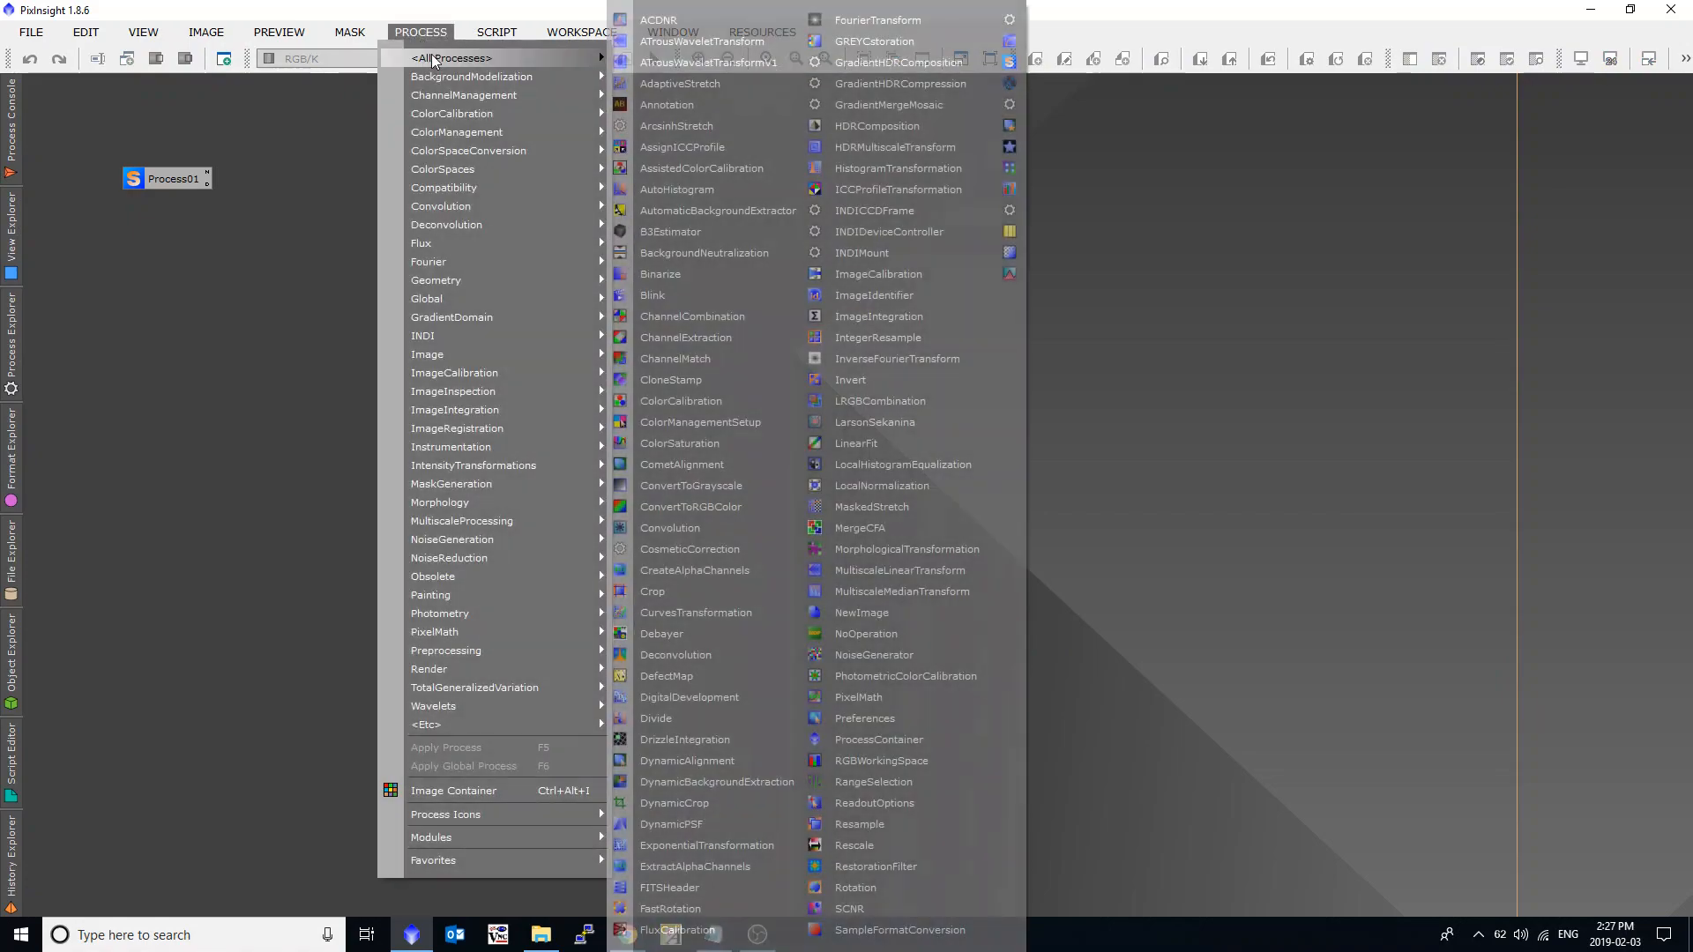
left_click(497, 32)
mouse_move(536, 58)
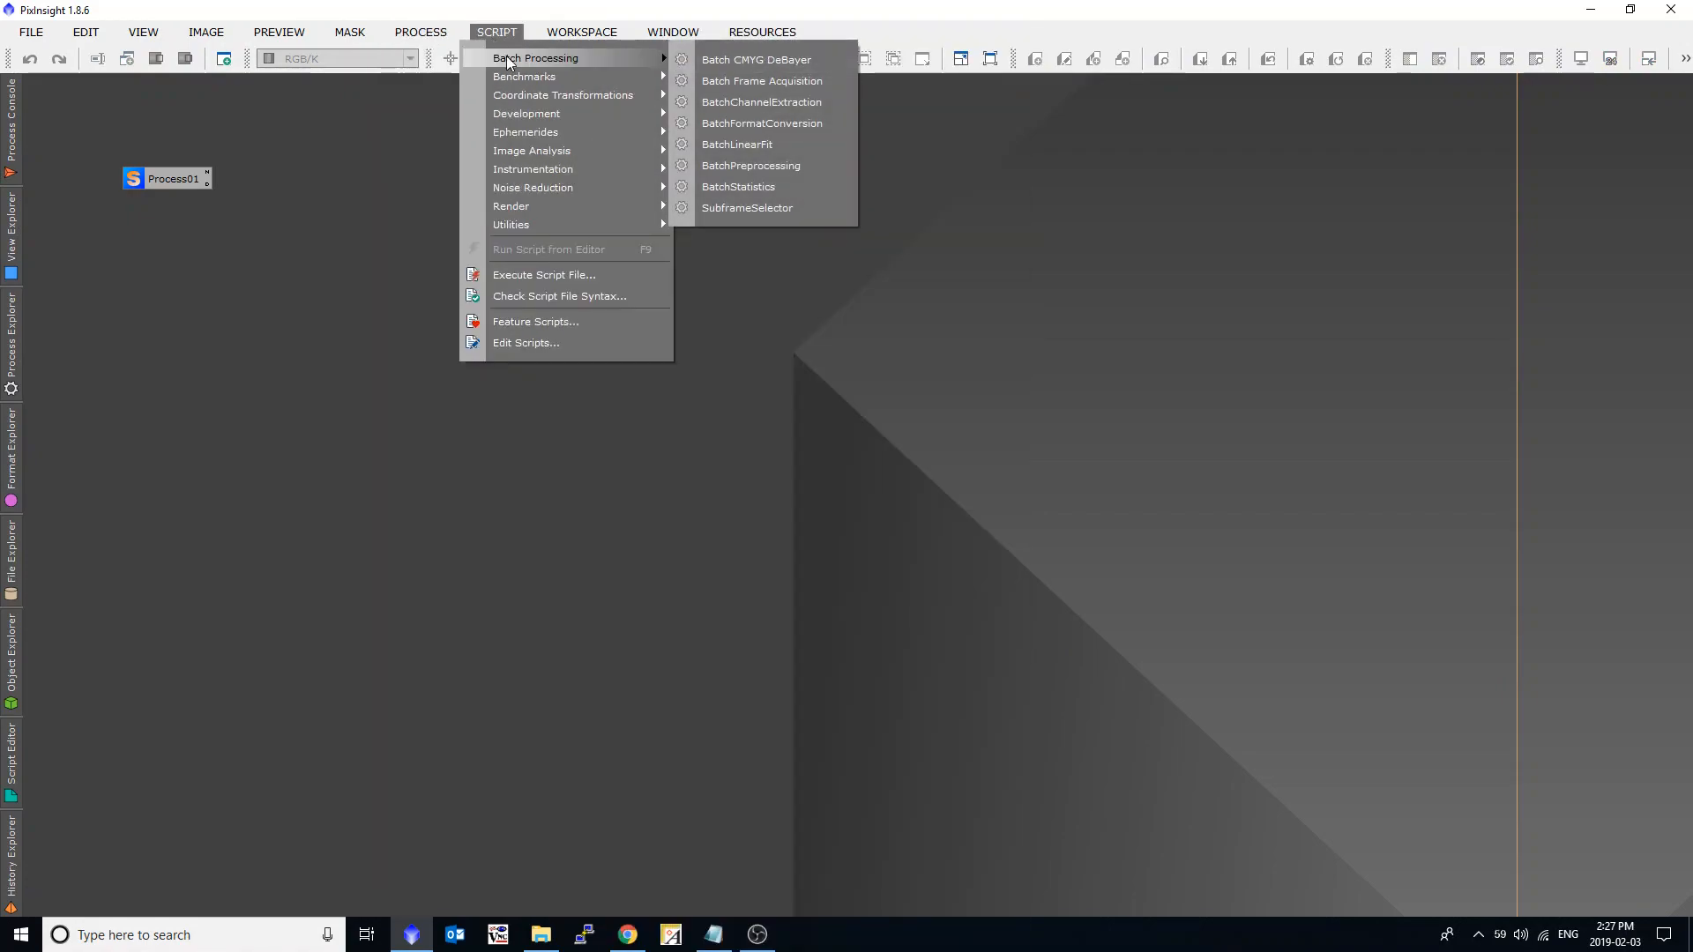
left_click(716, 167)
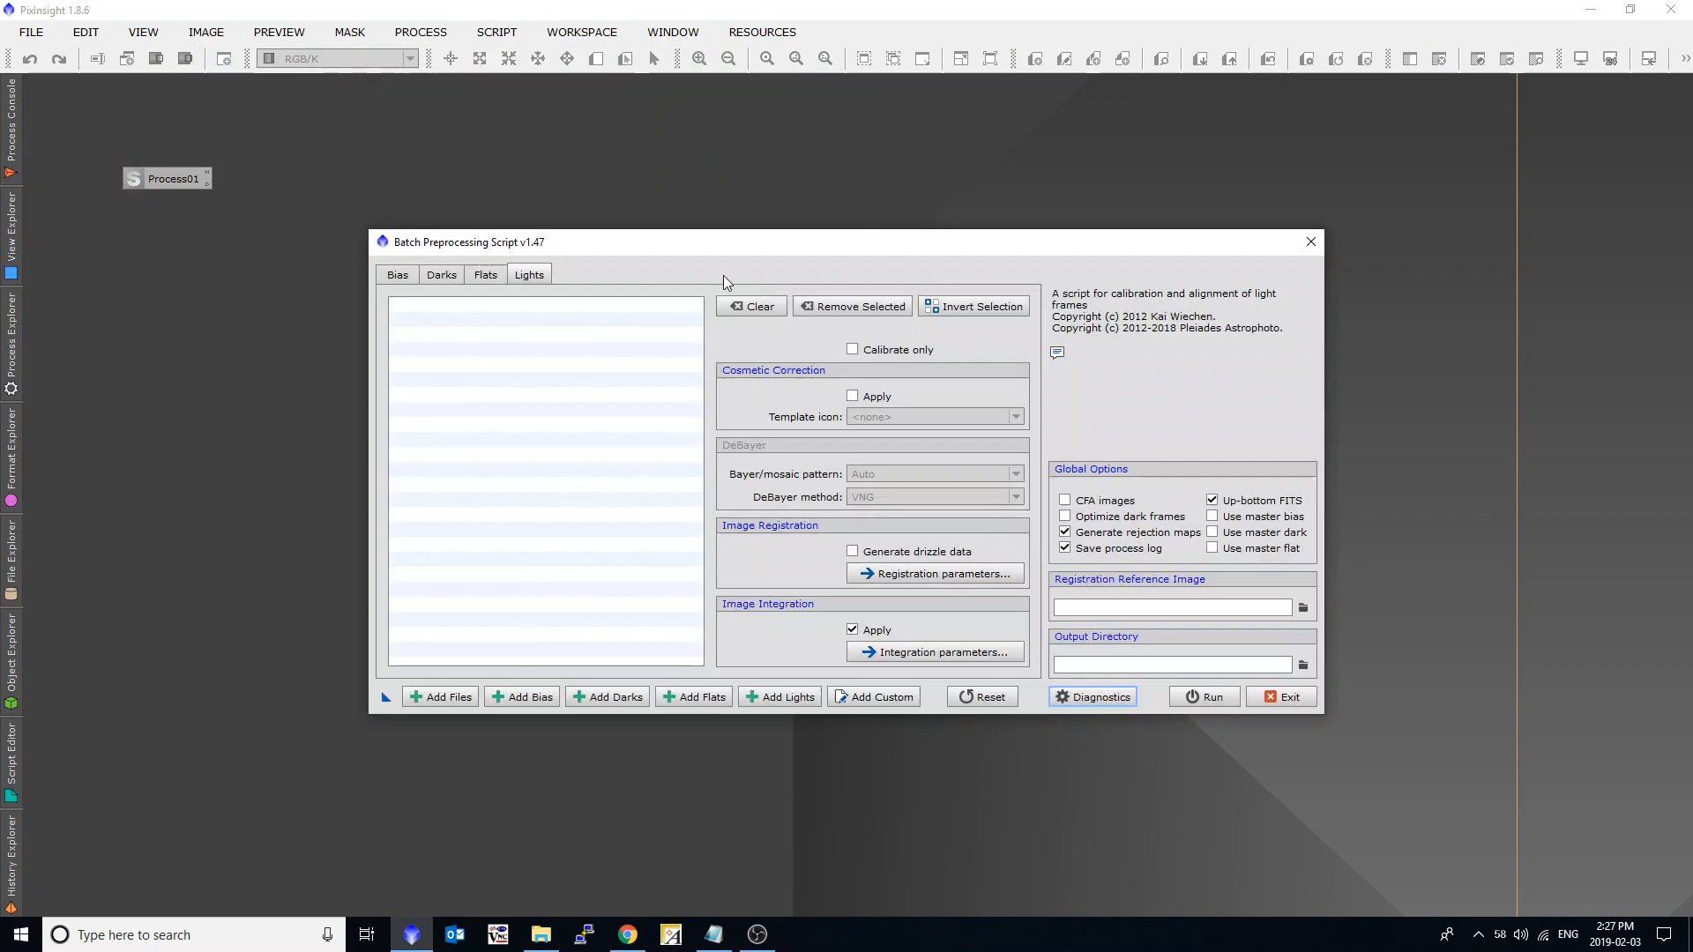
left_click(452, 278)
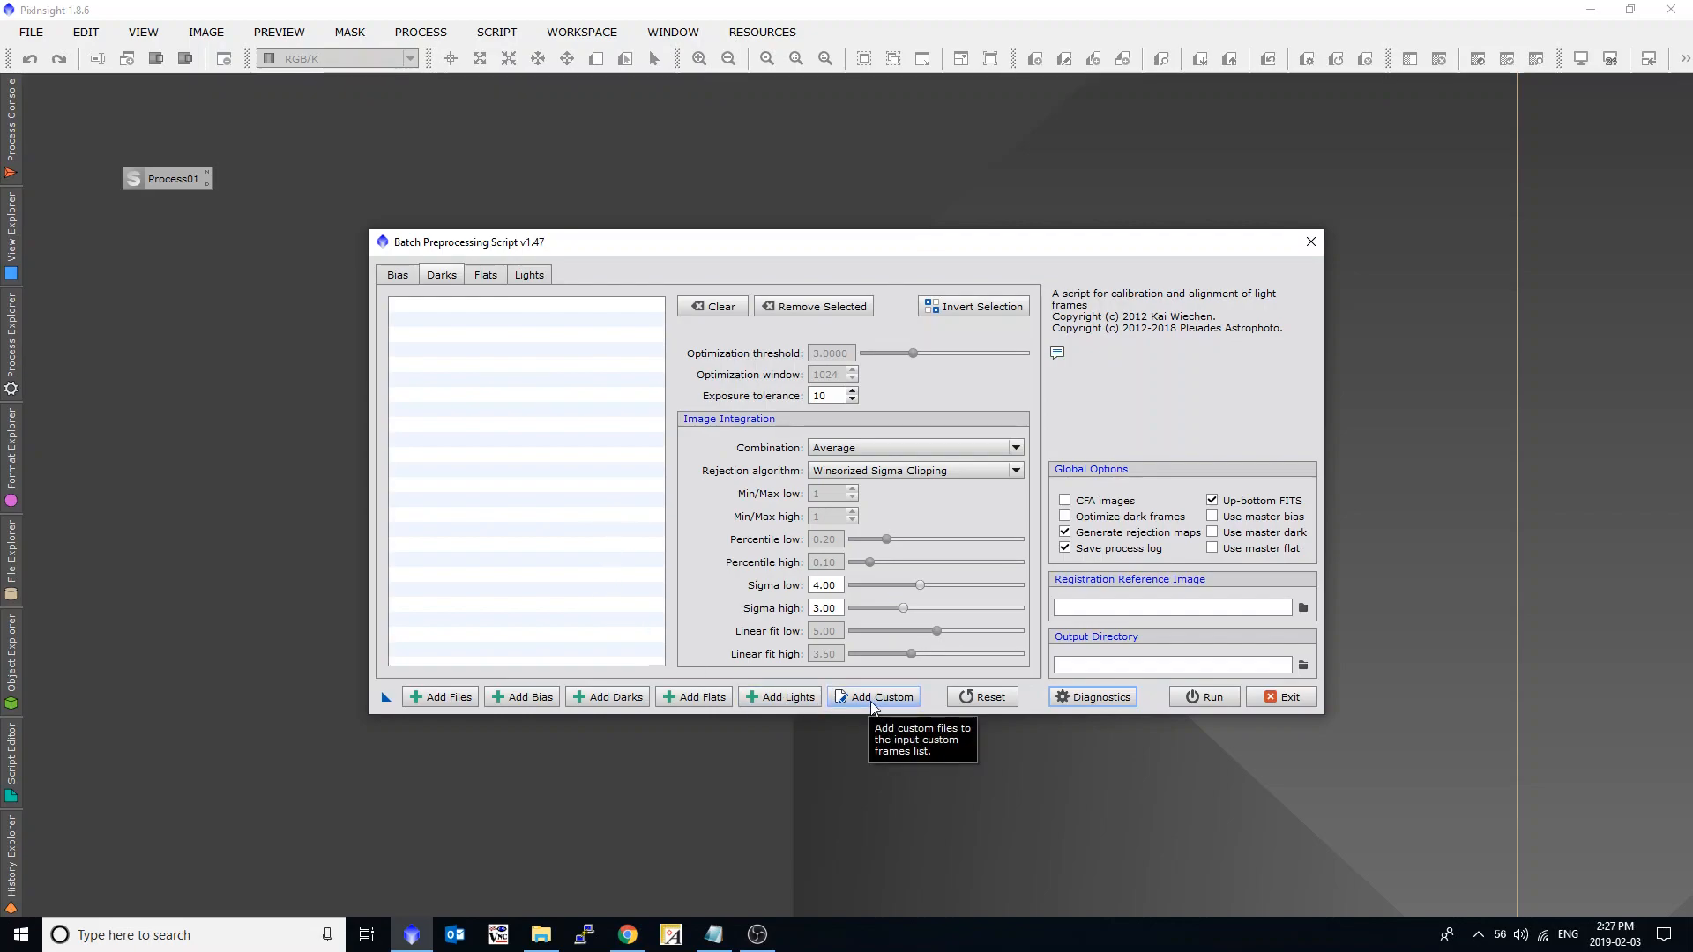
left_click(537, 278)
left_click(1283, 697)
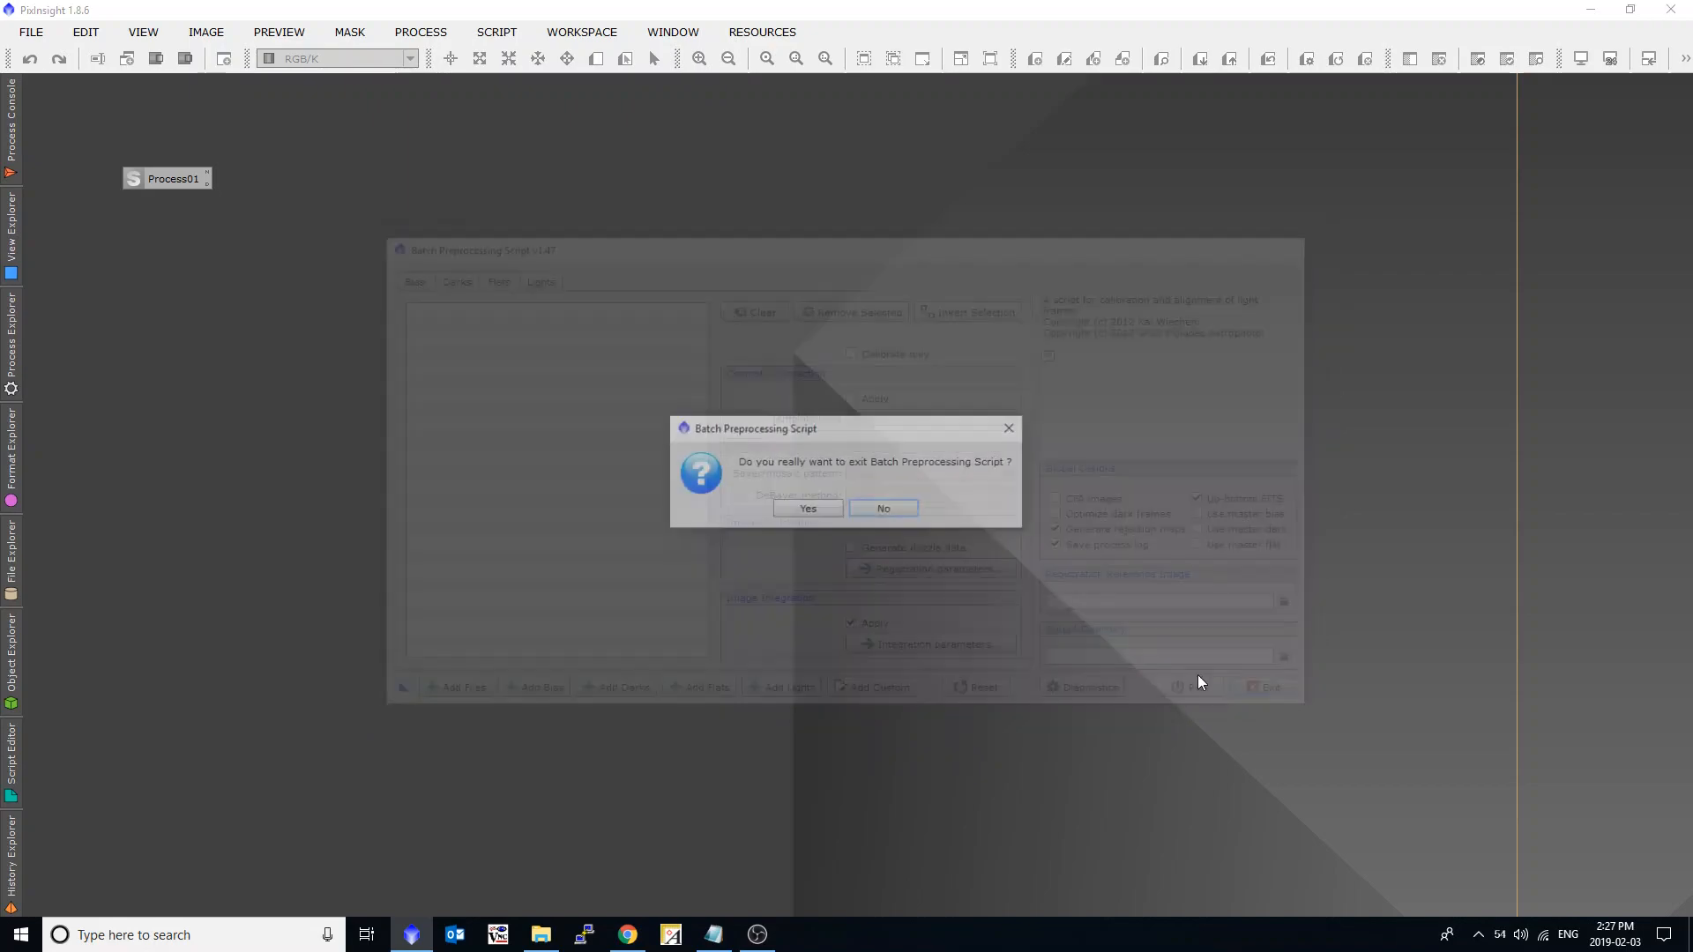
left_click(797, 510)
Run Batch Preprocessing from the saved Process01 icon and show its dark frame list.
double_click(184, 183)
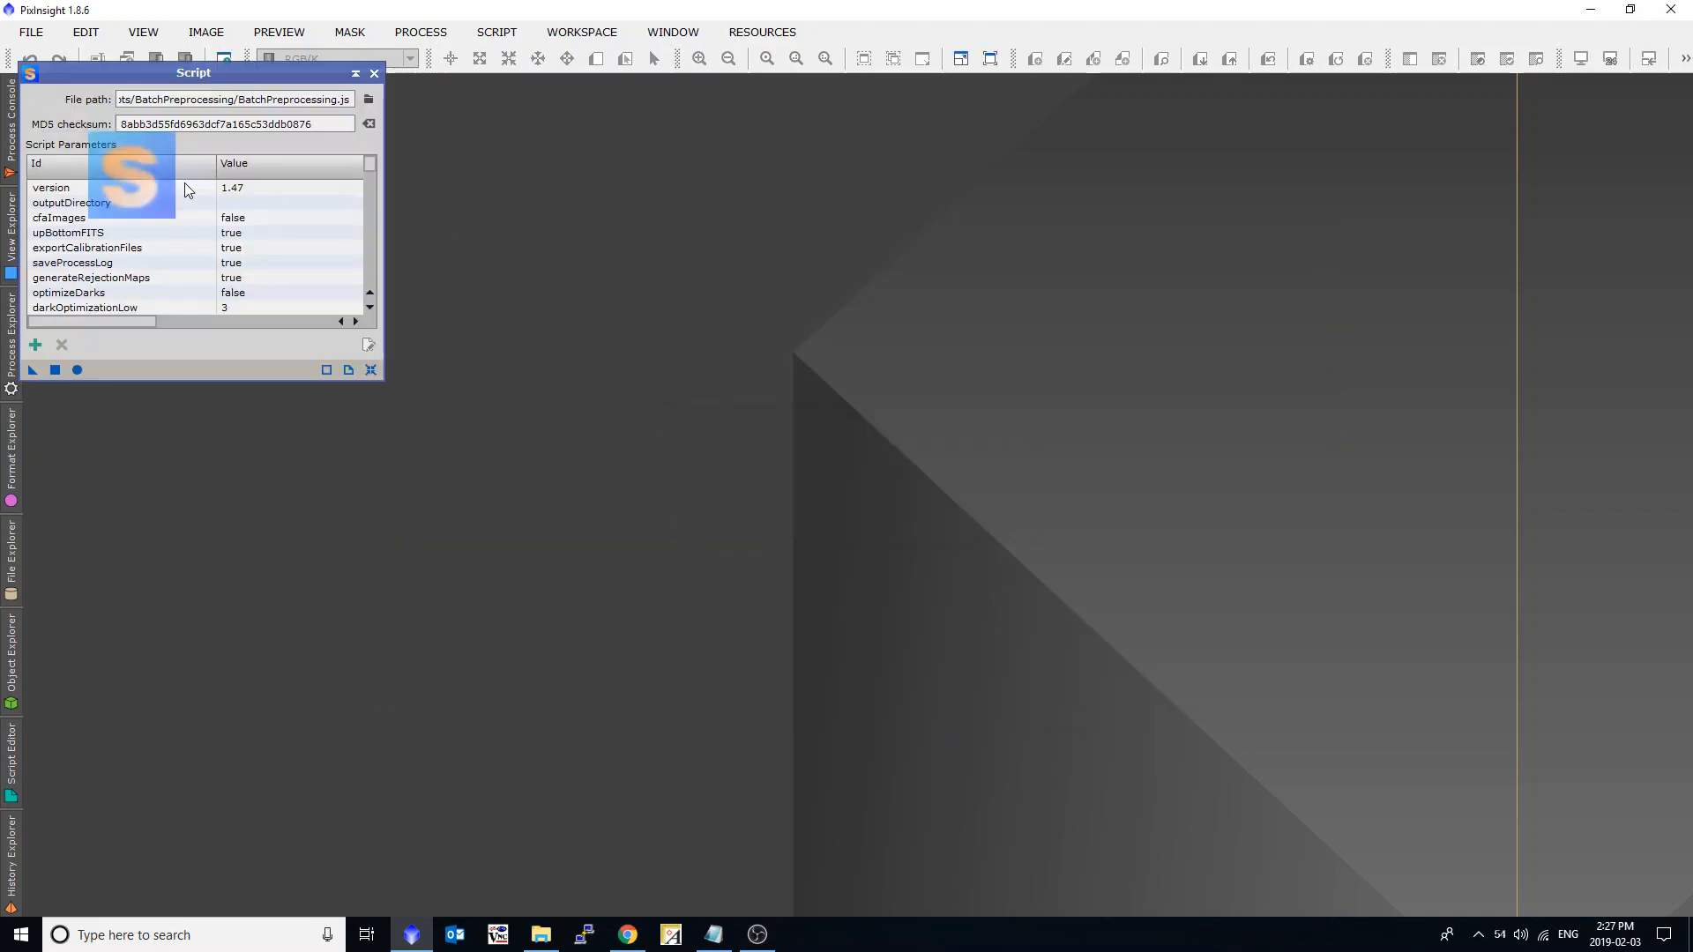
left_click(77, 371)
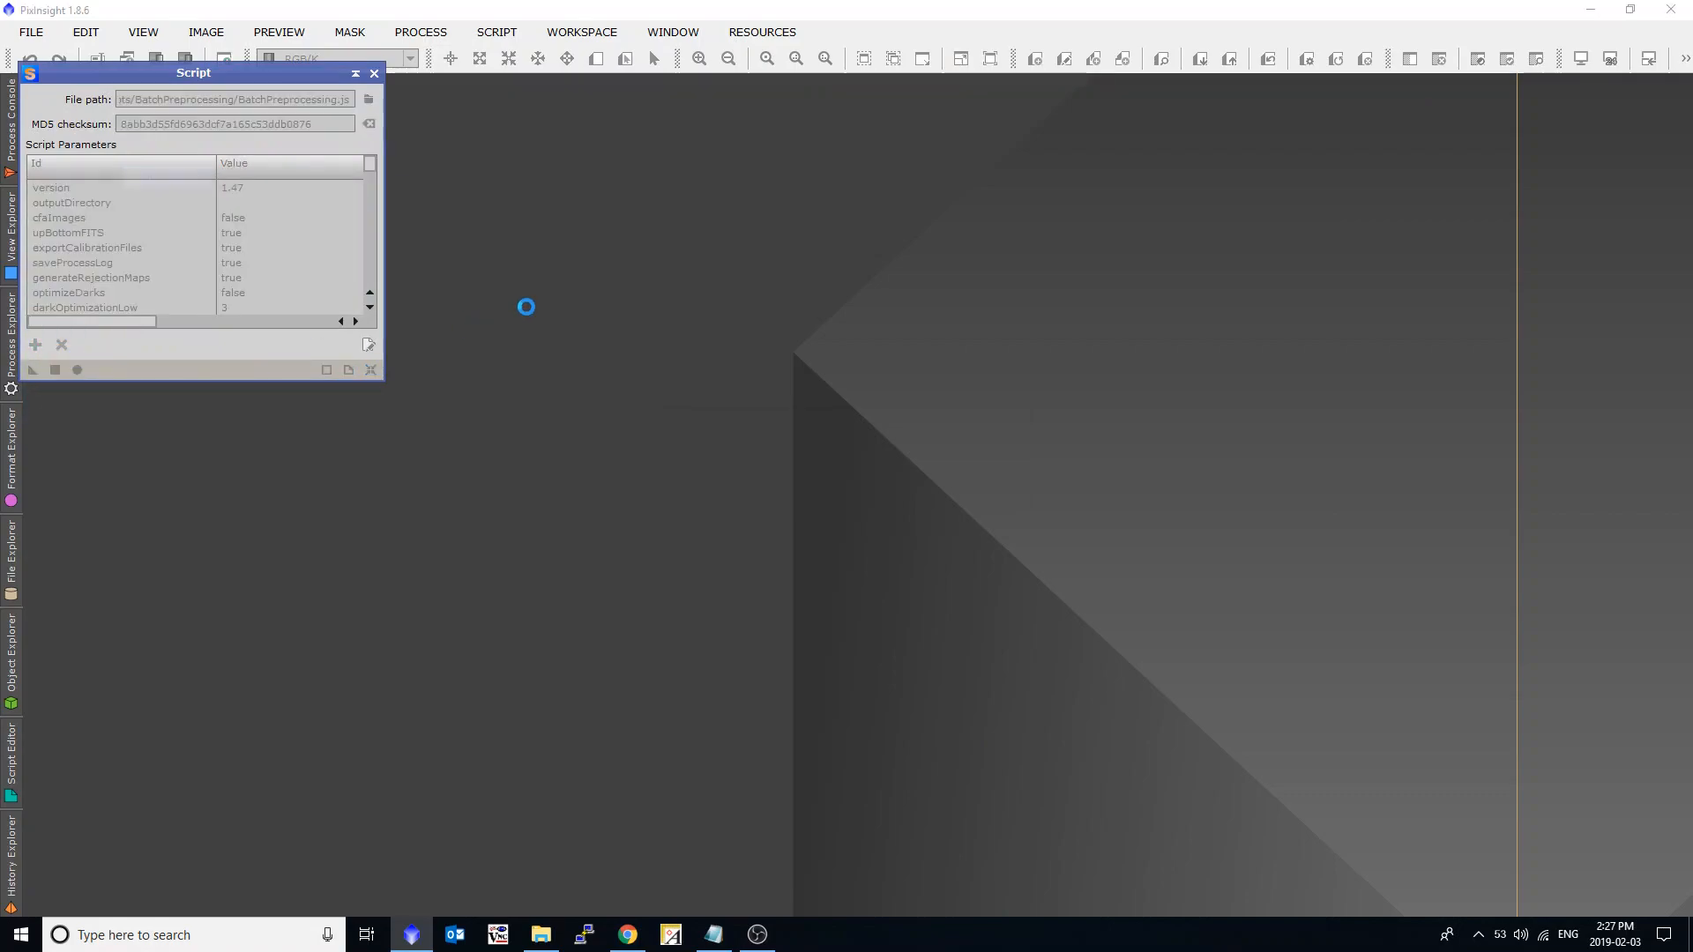
left_click(443, 275)
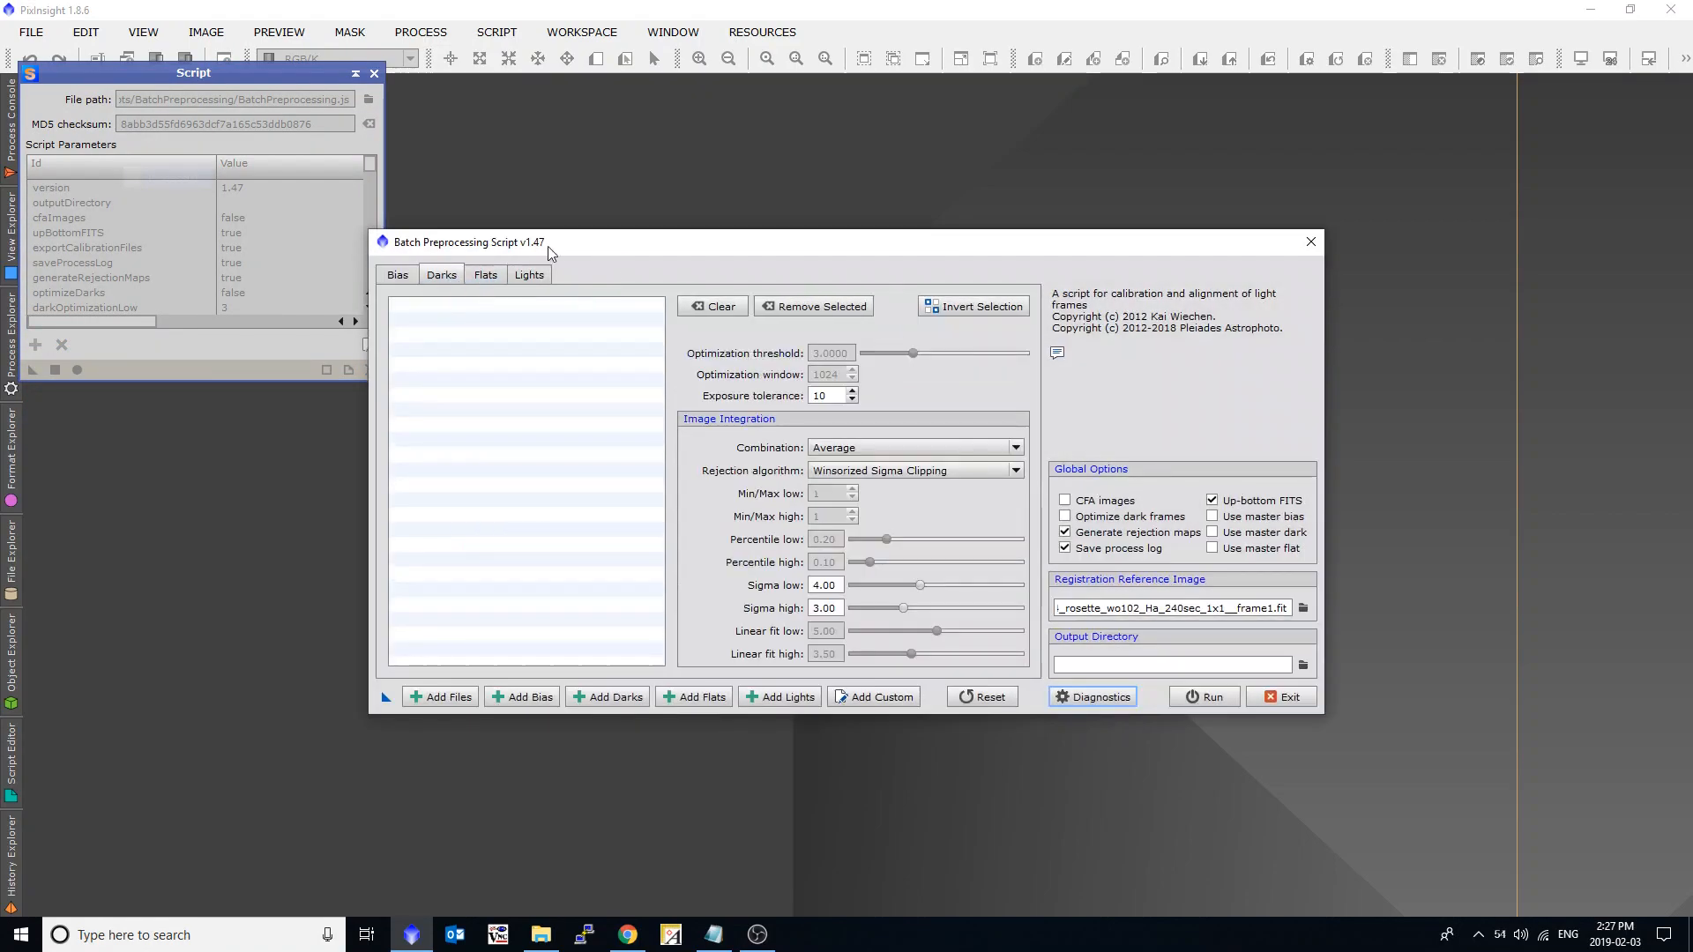
left_click_drag(548, 248, 645, 268)
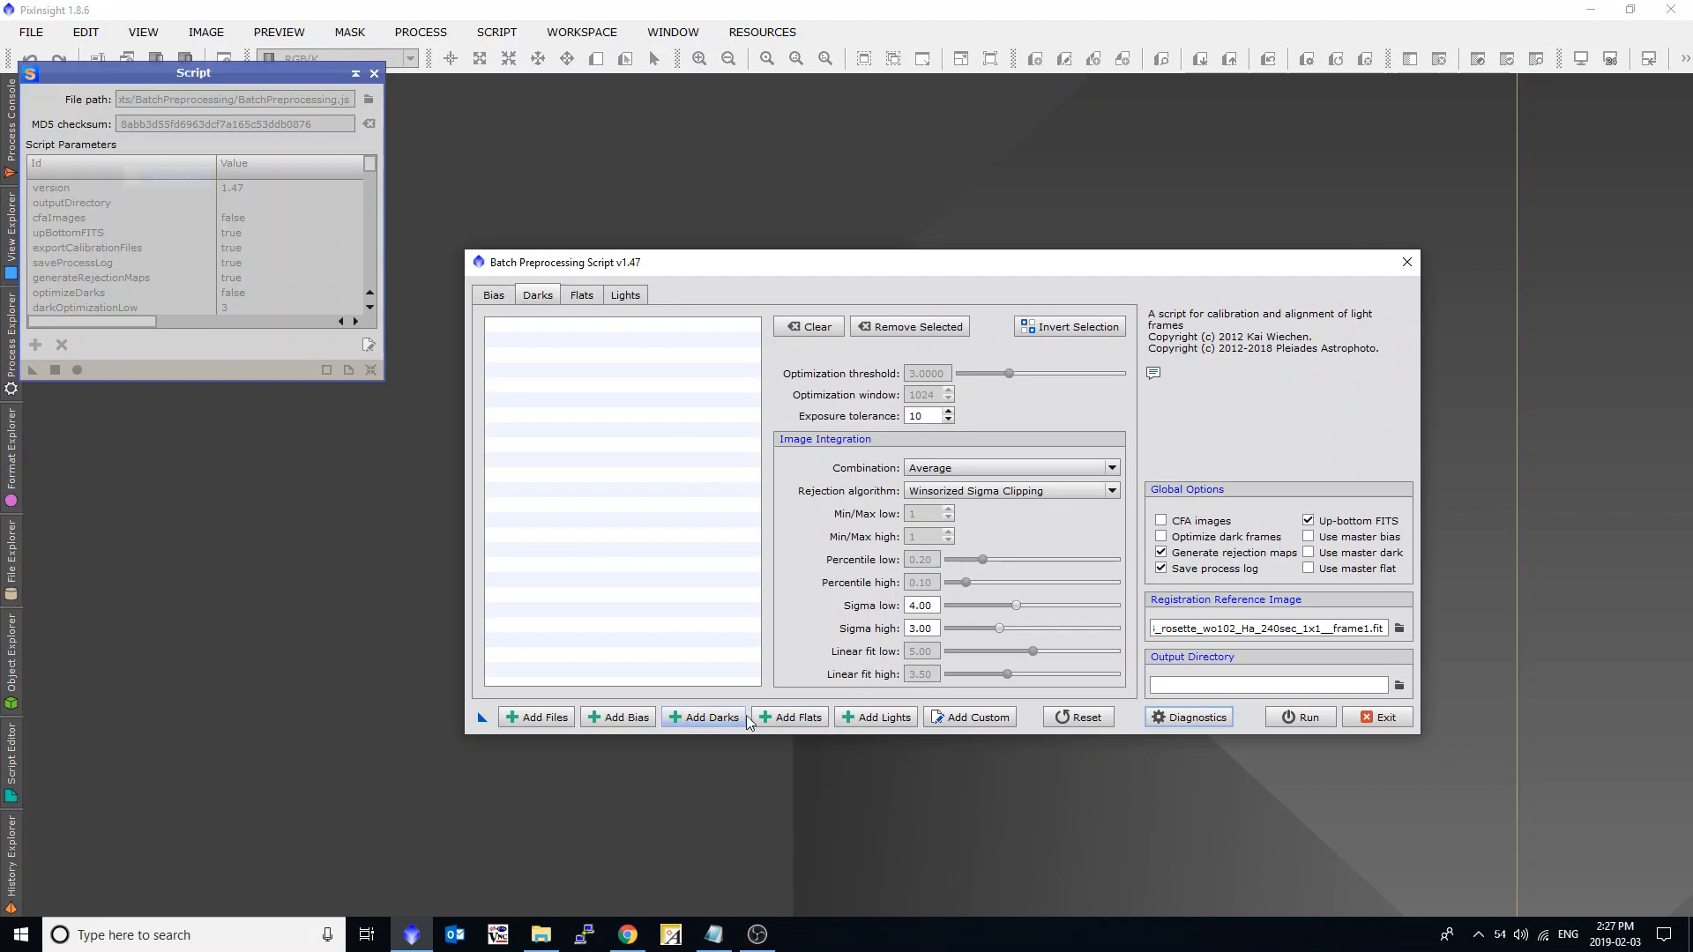
Start adding custom frames and load MasterDark_Done_Manually_240s from _Library_Dark.
left_click(950, 723)
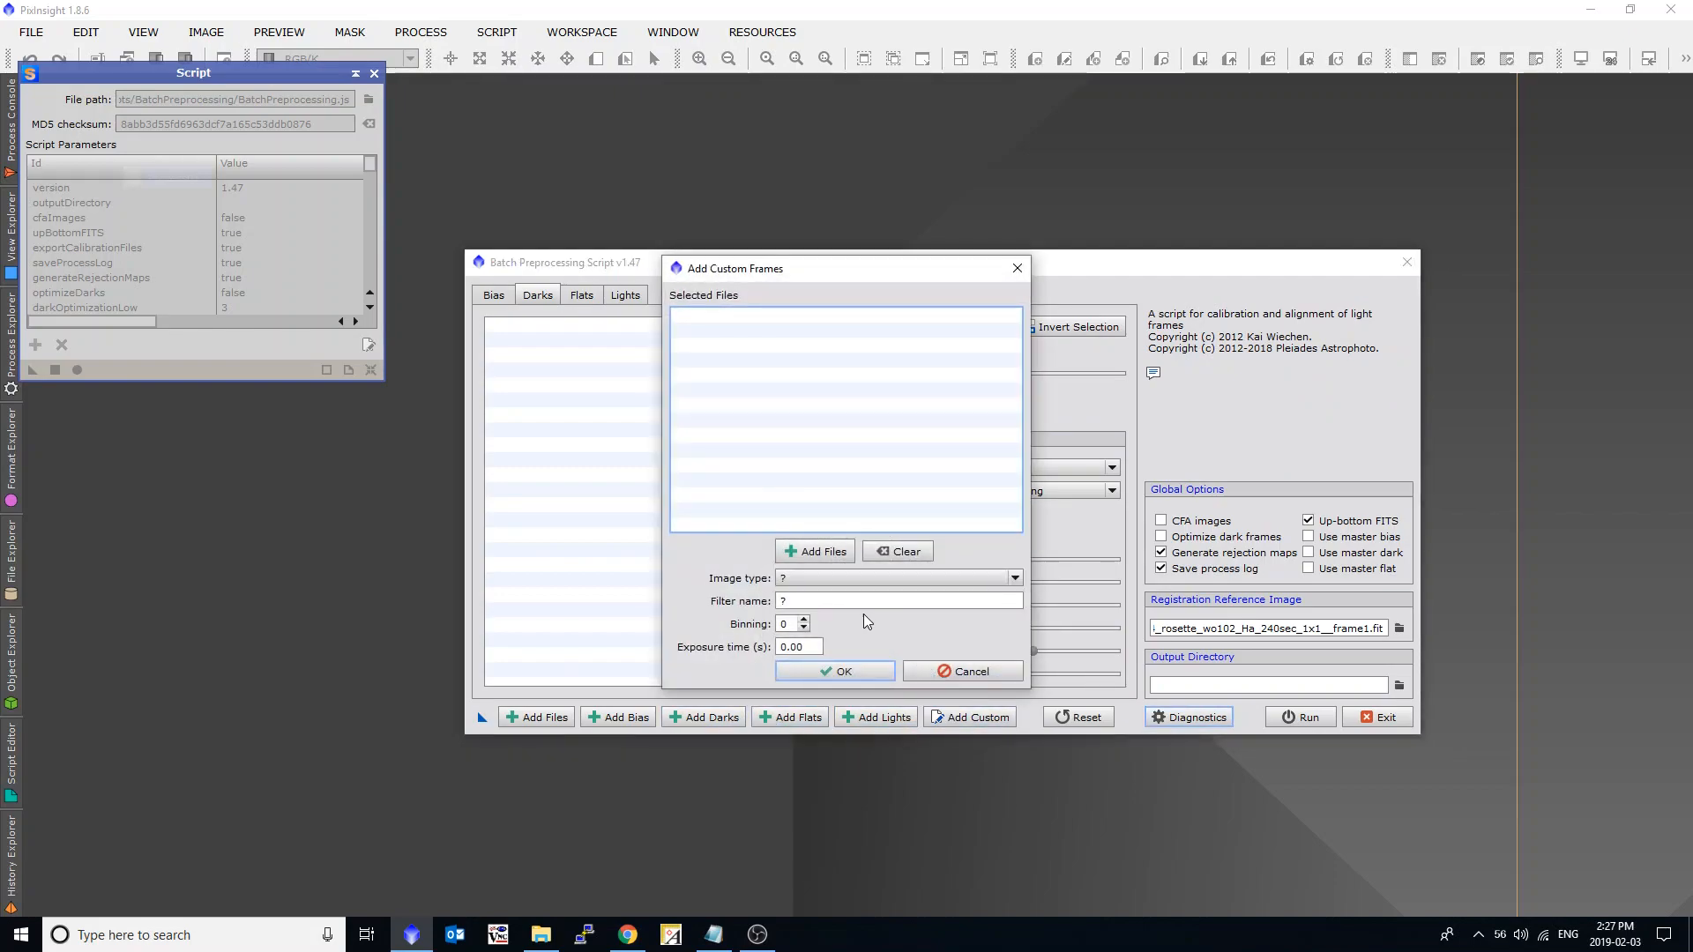
left_click(808, 554)
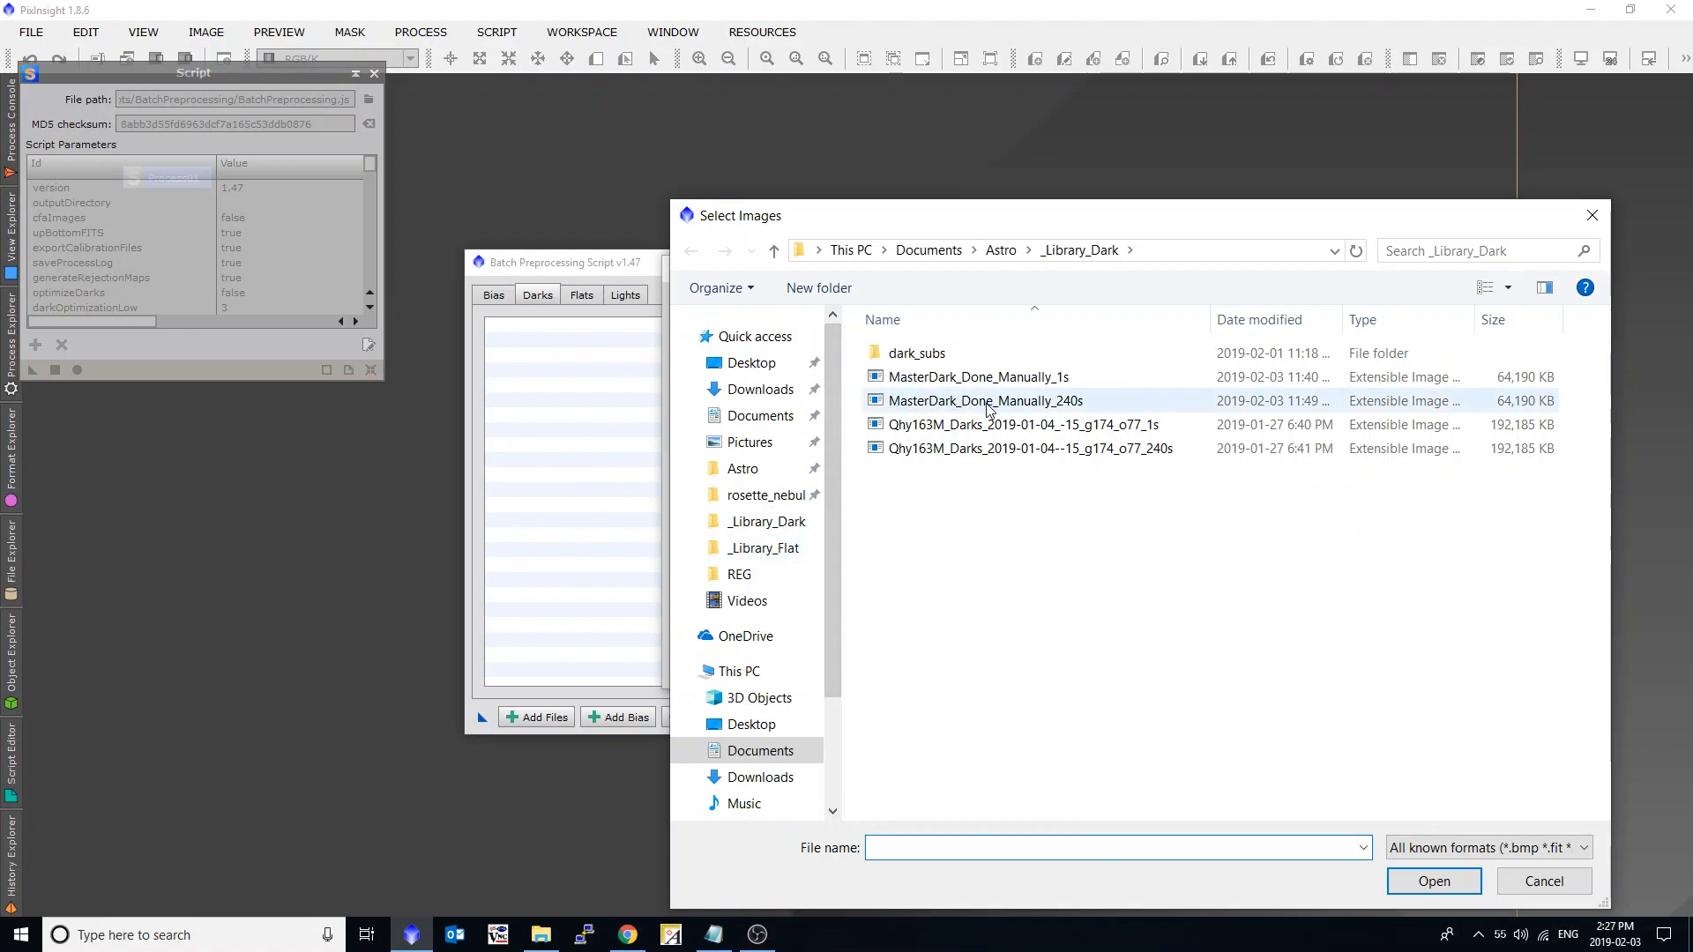
left_click(989, 409)
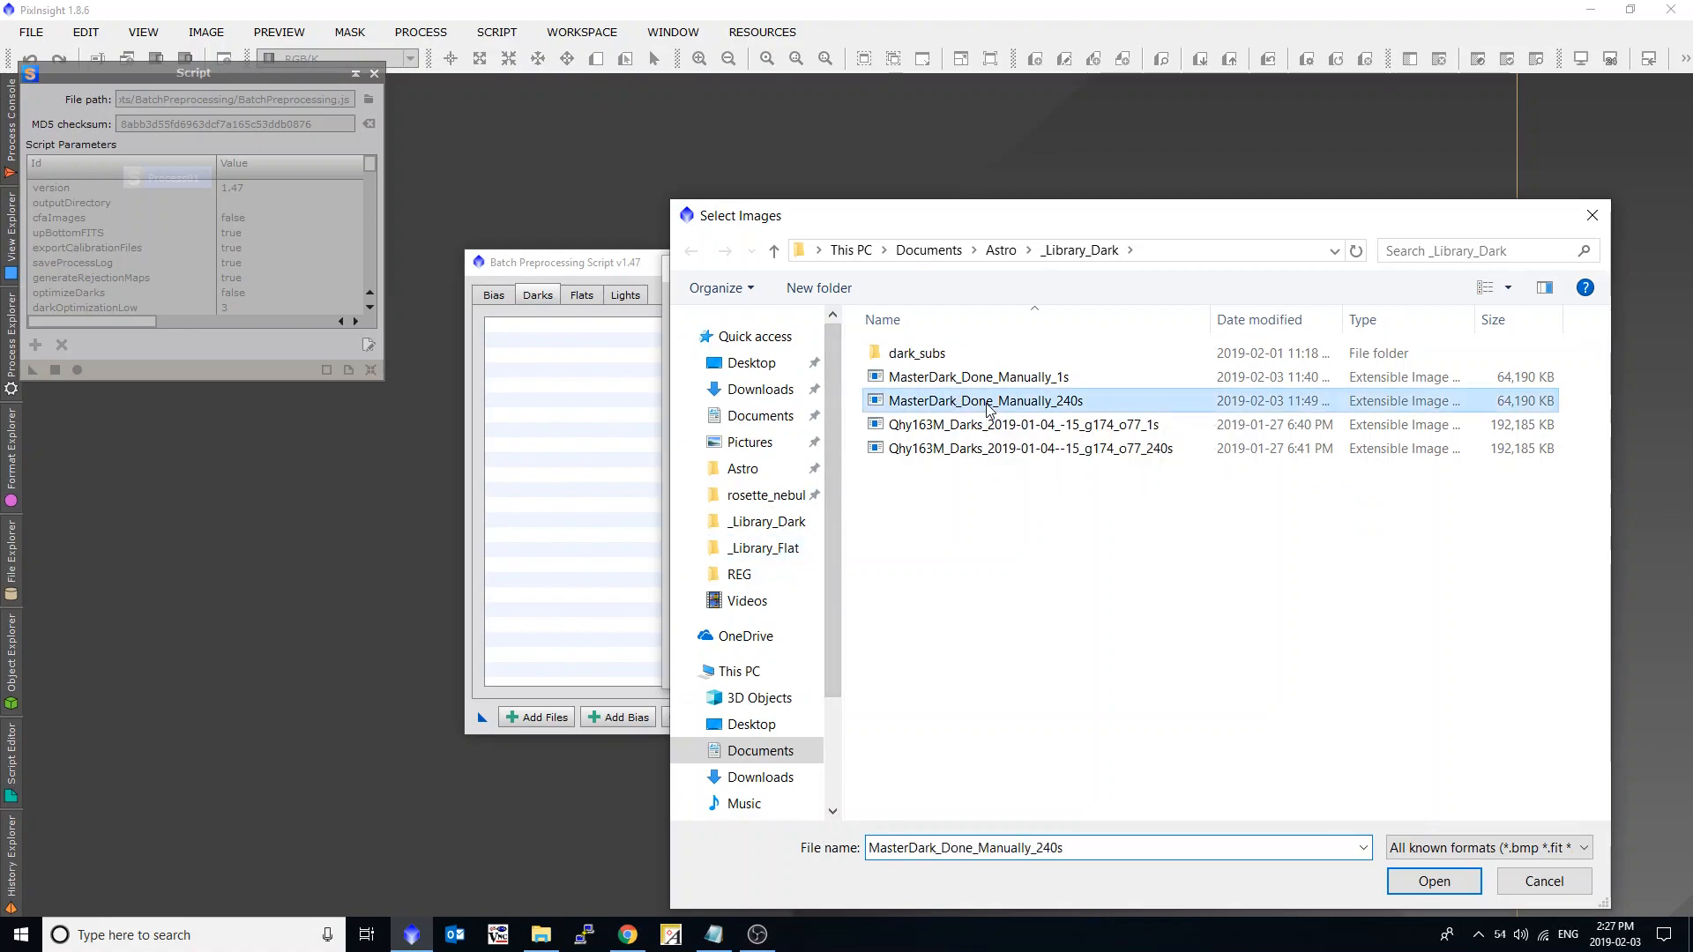
double_click(1082, 404)
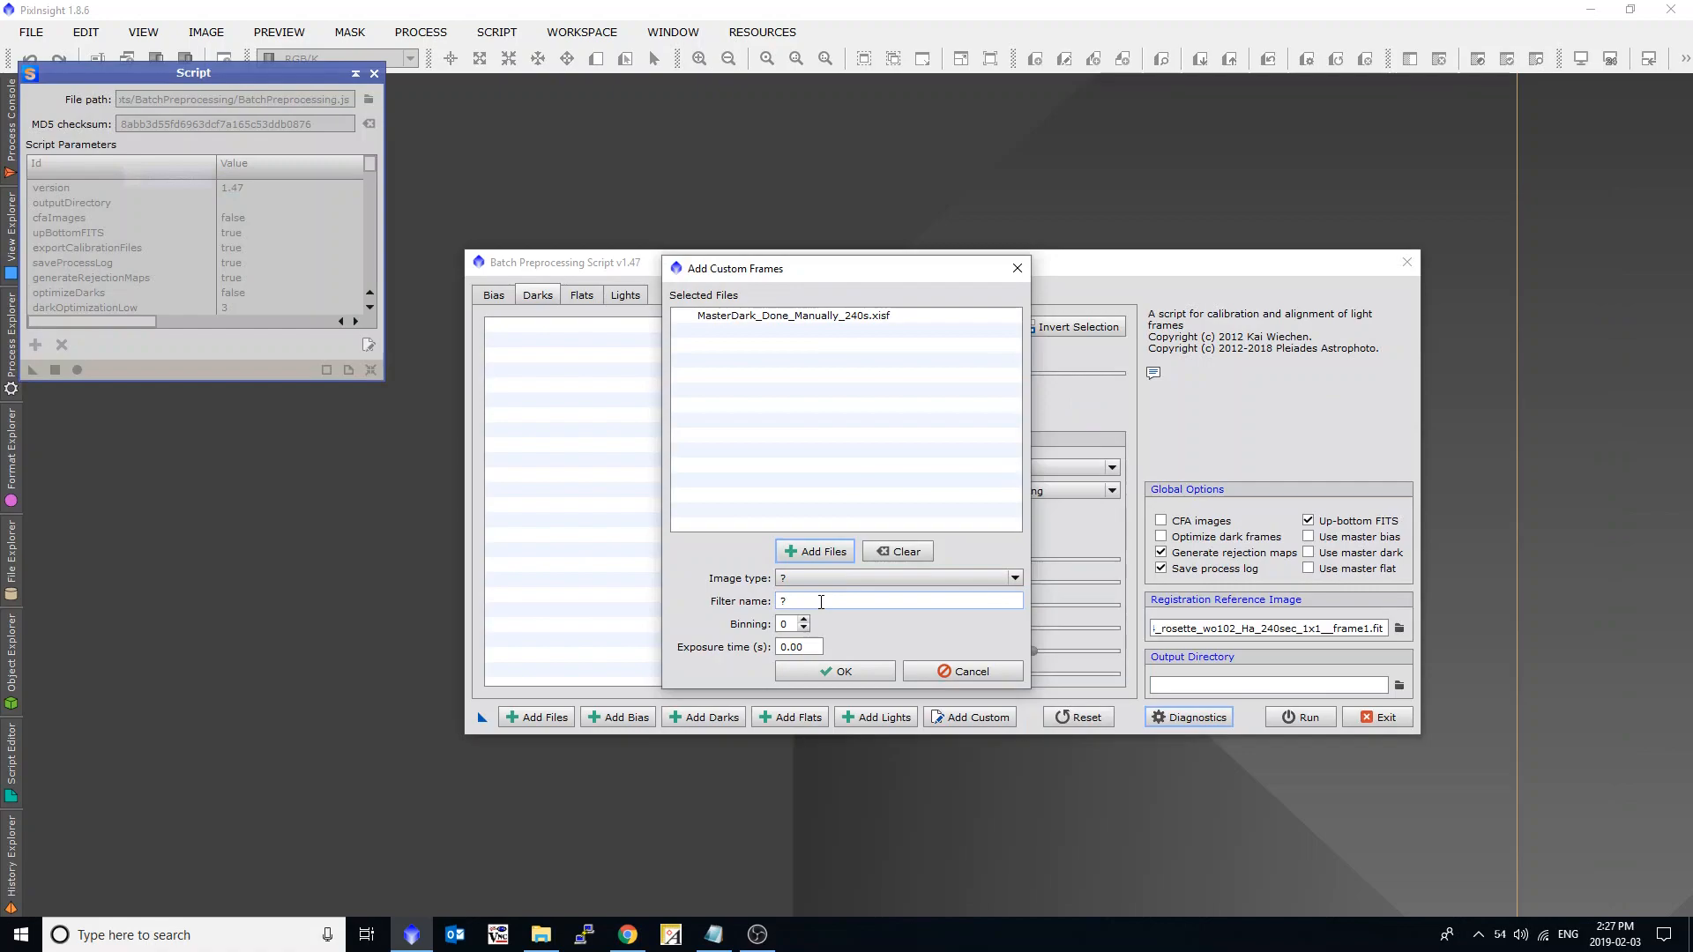
Add the custom file as a Dark frame with binning 1 and an exposure time of 240 s.
double_click(787, 624)
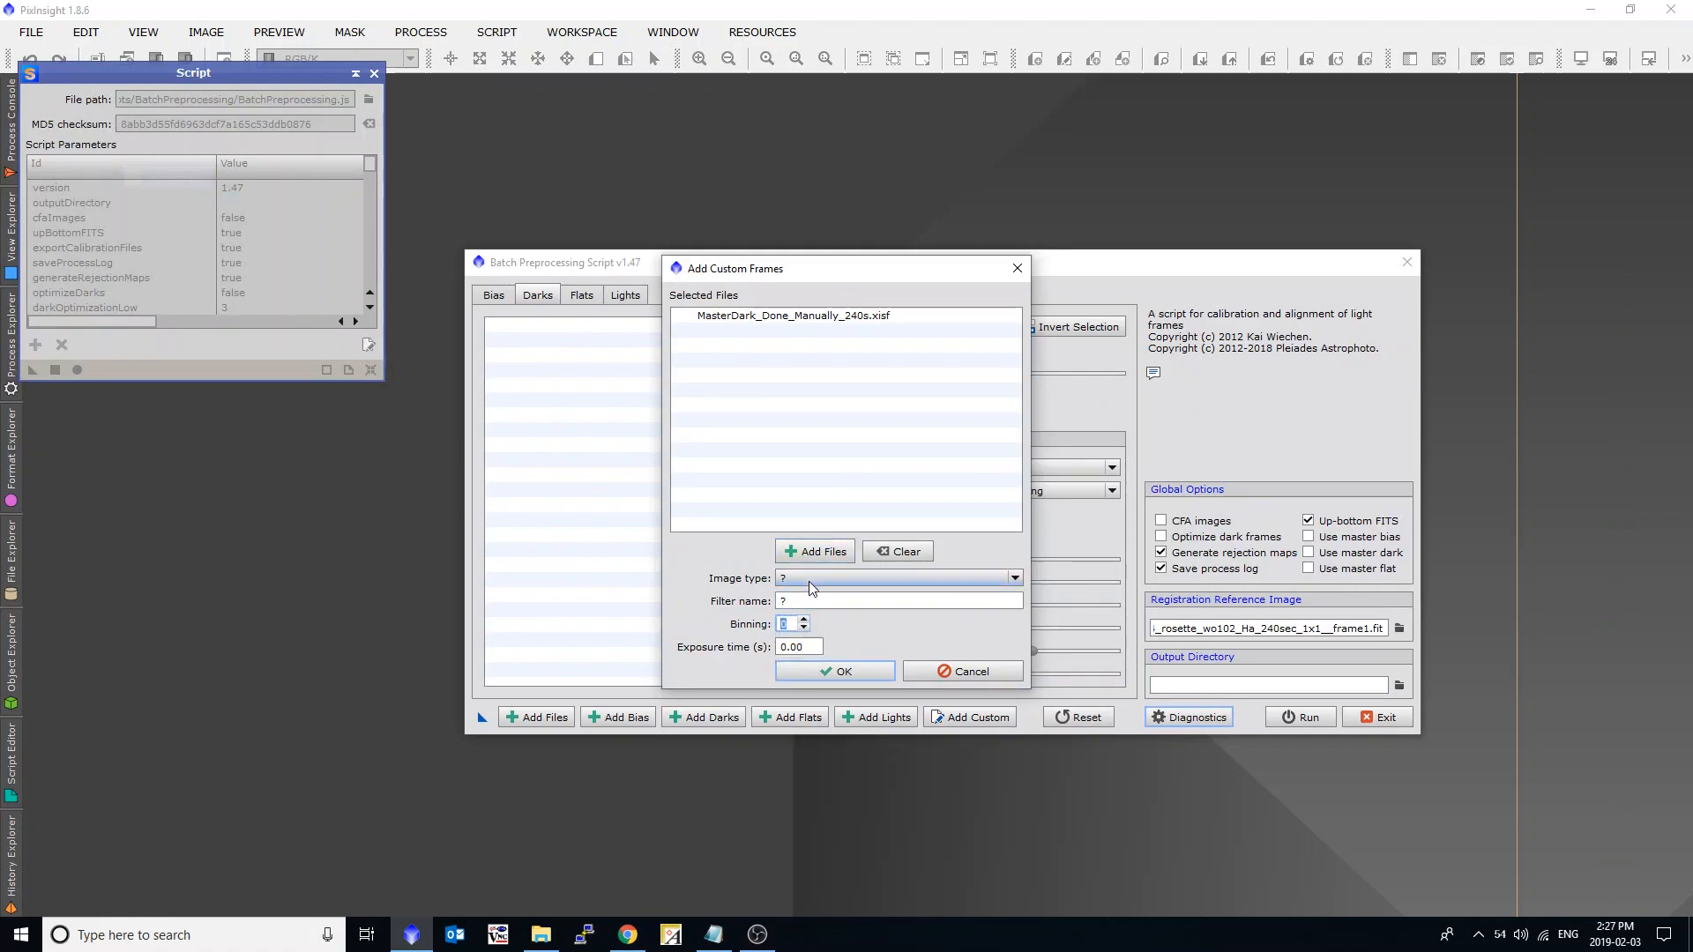
left_click(809, 578)
key("Down")
key("Down")
key("Return")
double_click(785, 623)
type("1")
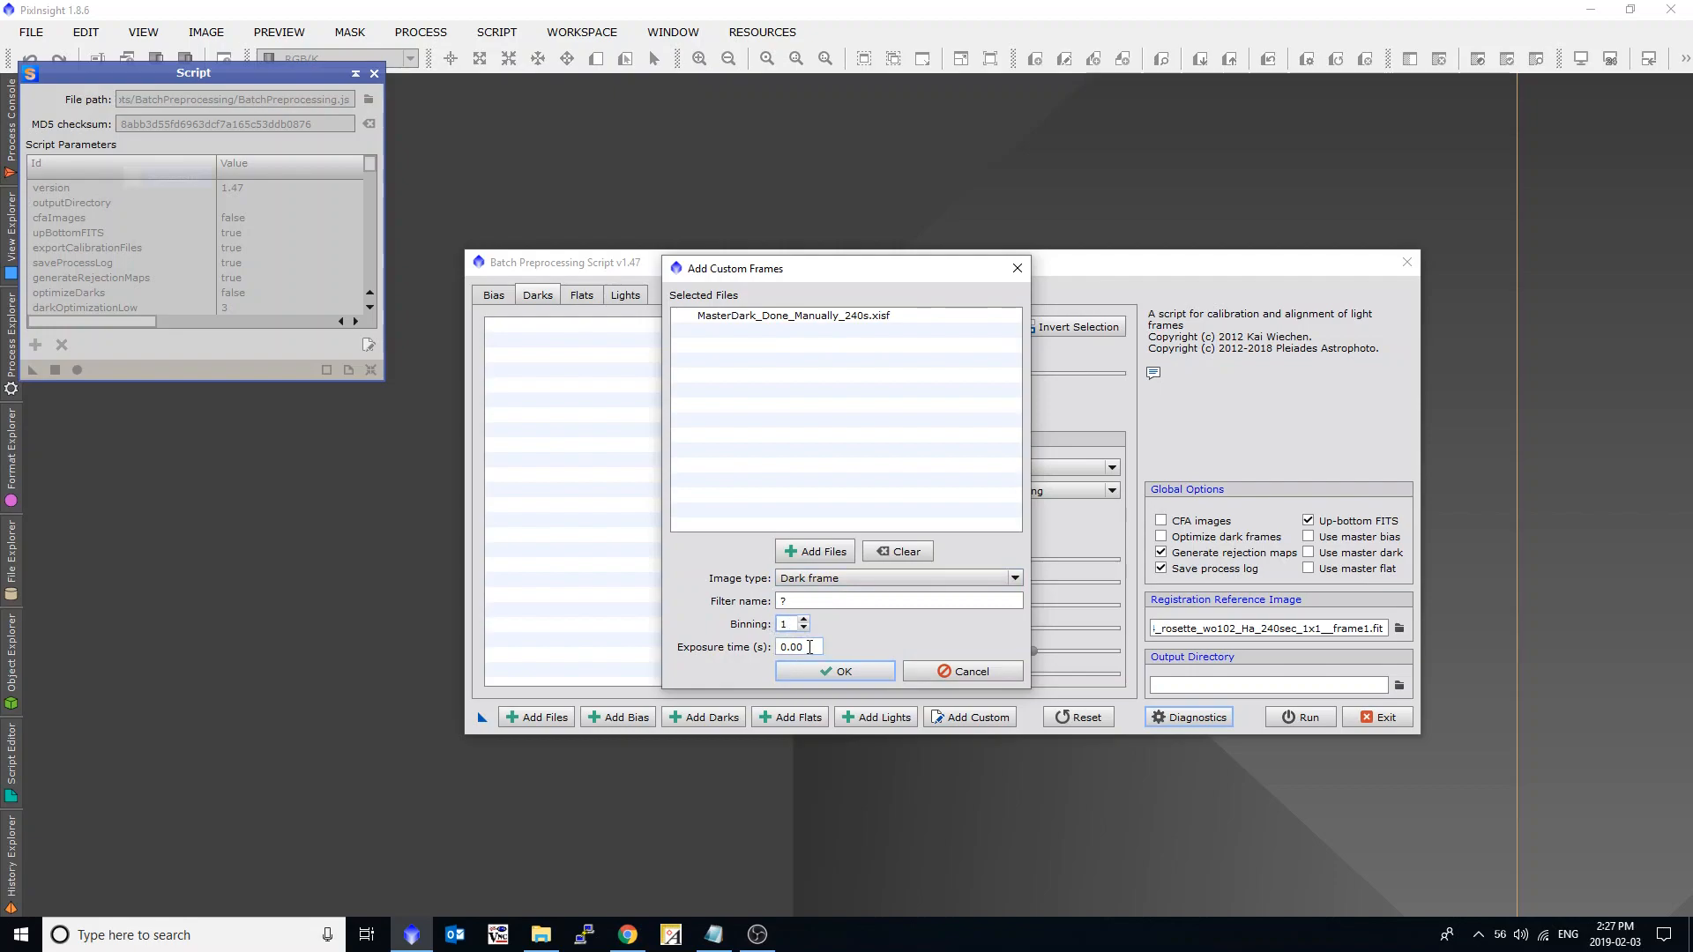
double_click(810, 648)
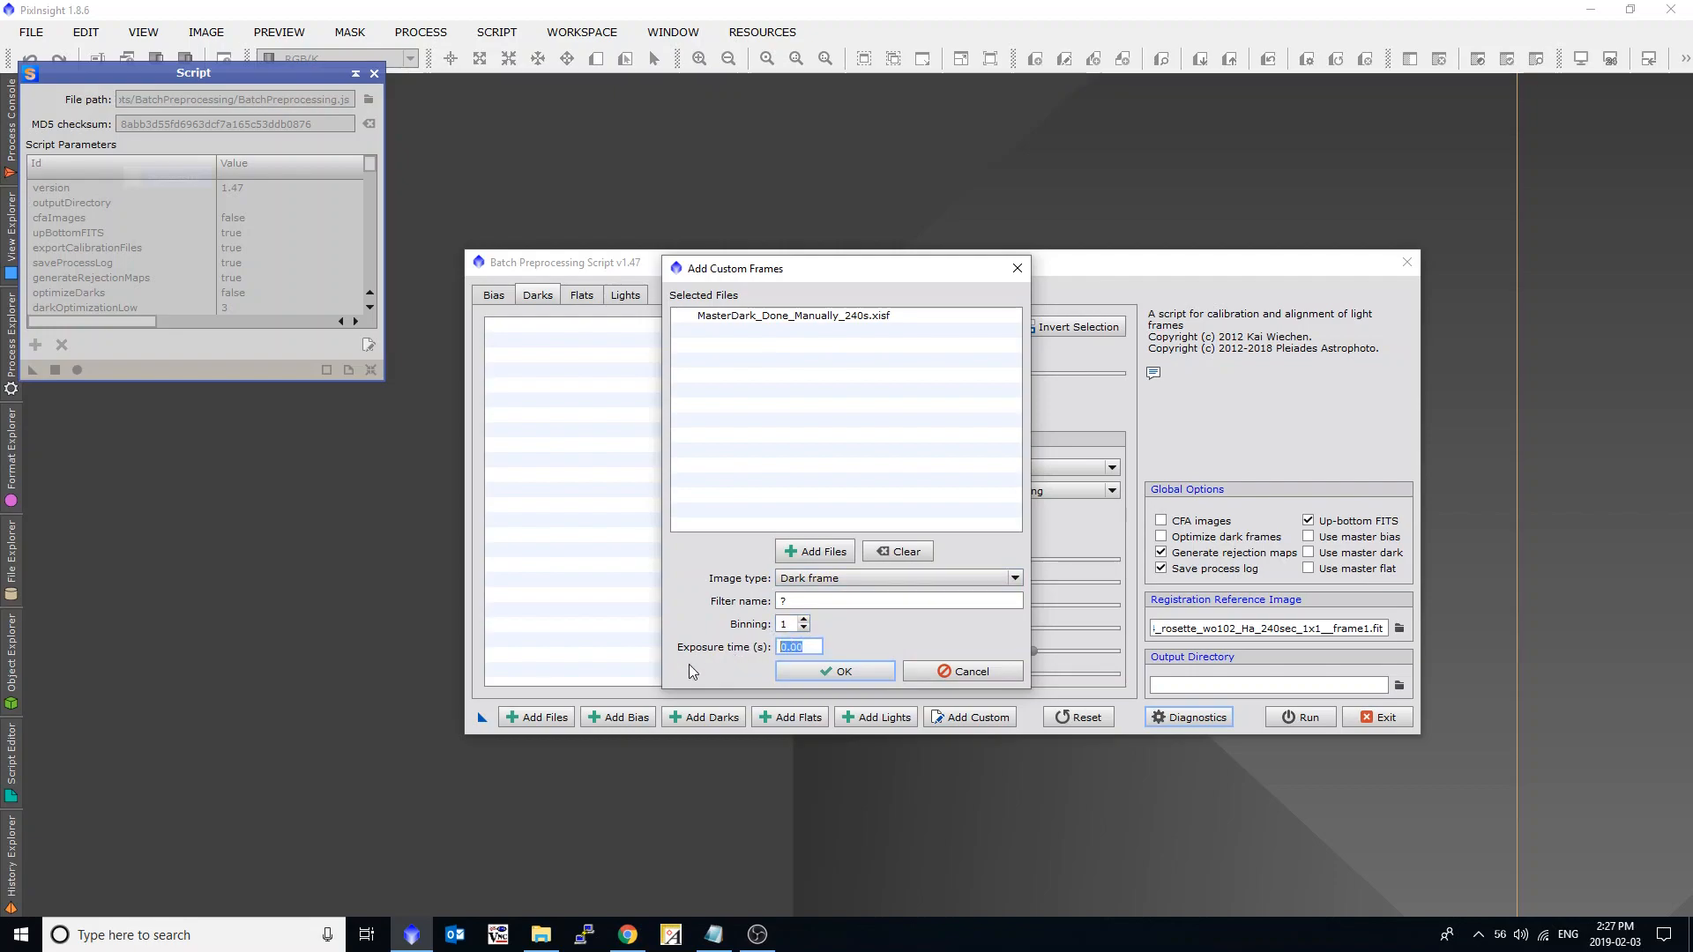
type("240")
left_click(805, 670)
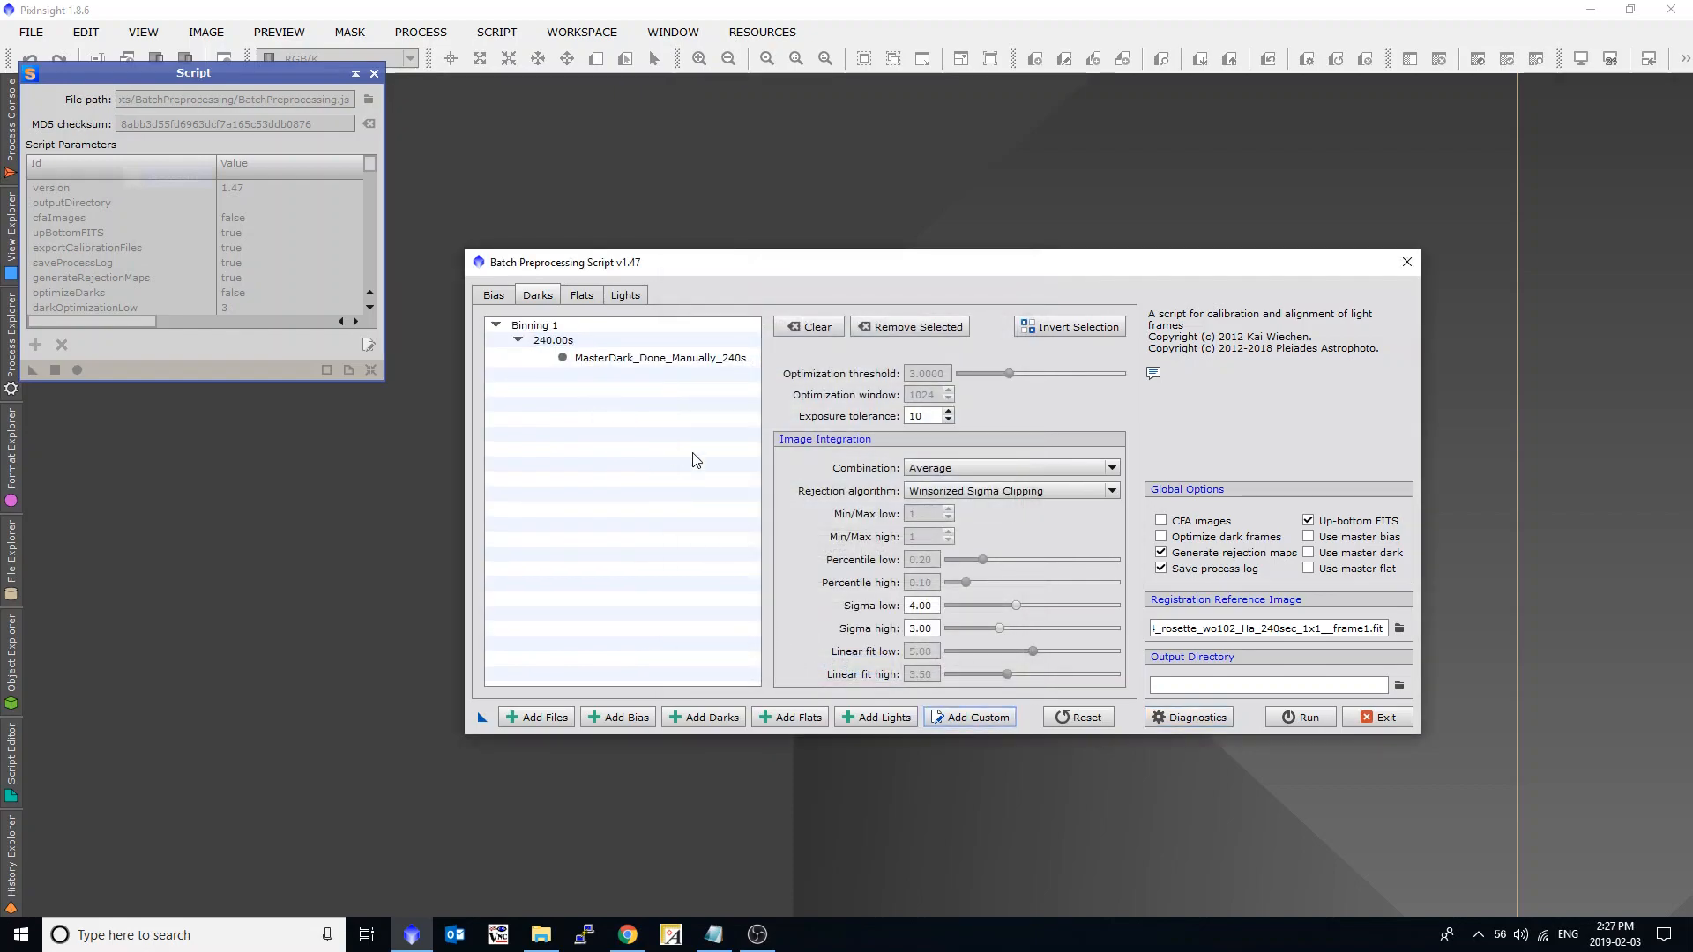
Add MasterDark_Done_Manually_1s as a custom Dark frame with binning 1 and an exposure time of 1 s.
left_click(968, 723)
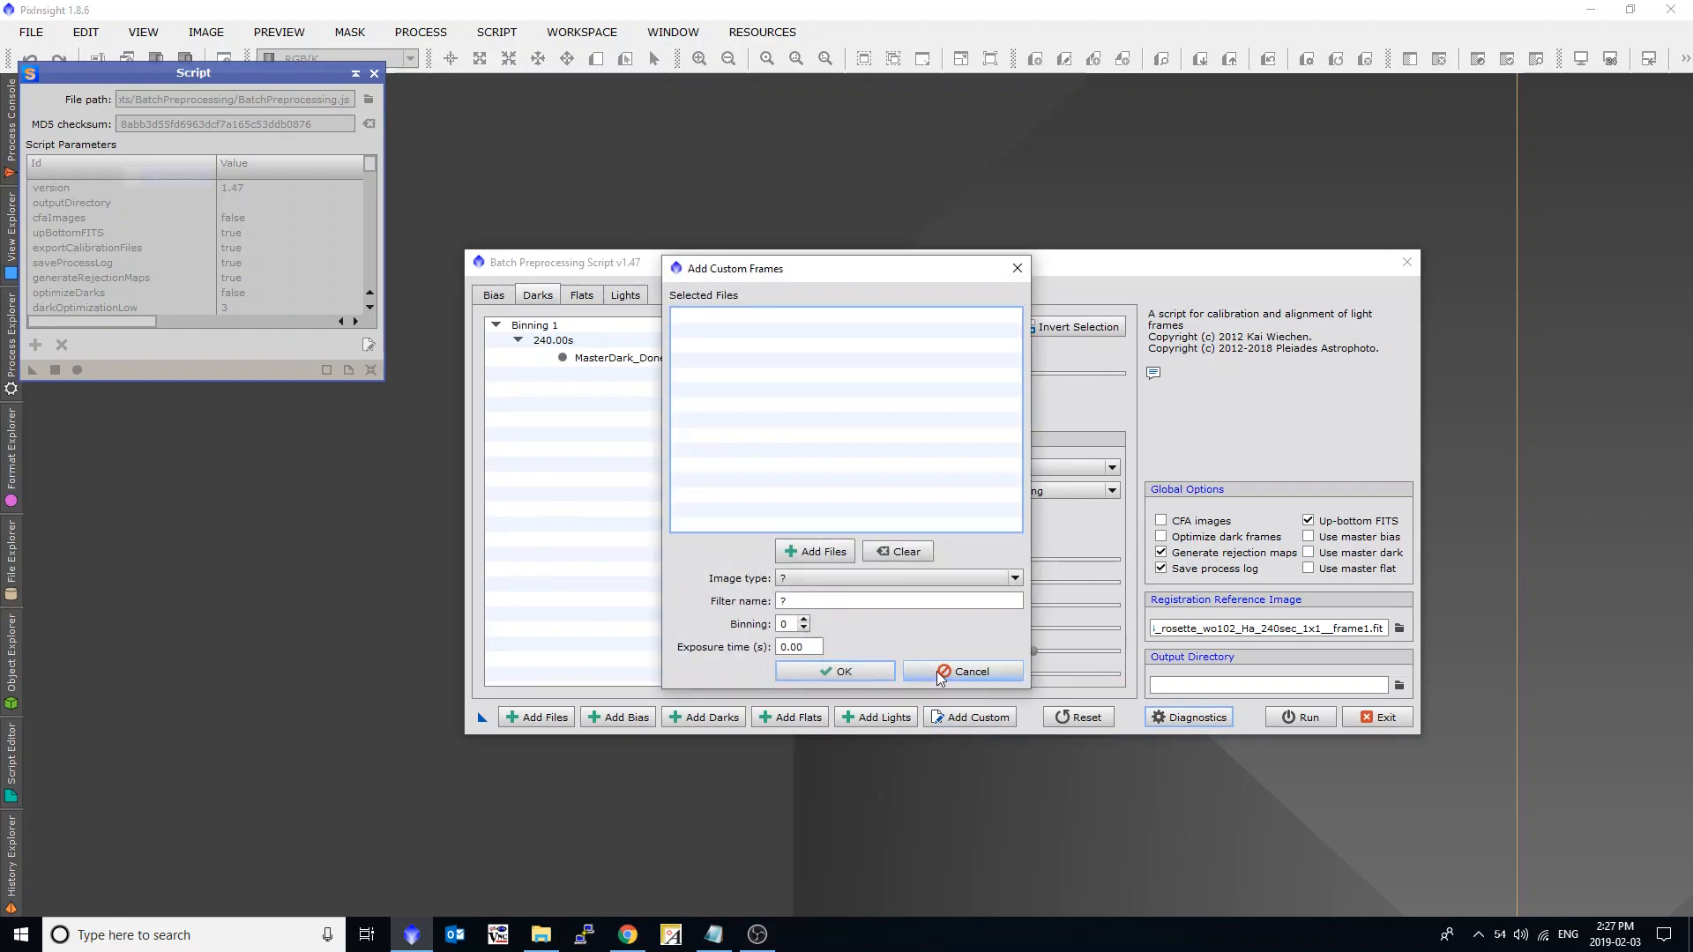
left_click(850, 577)
left_click(845, 621)
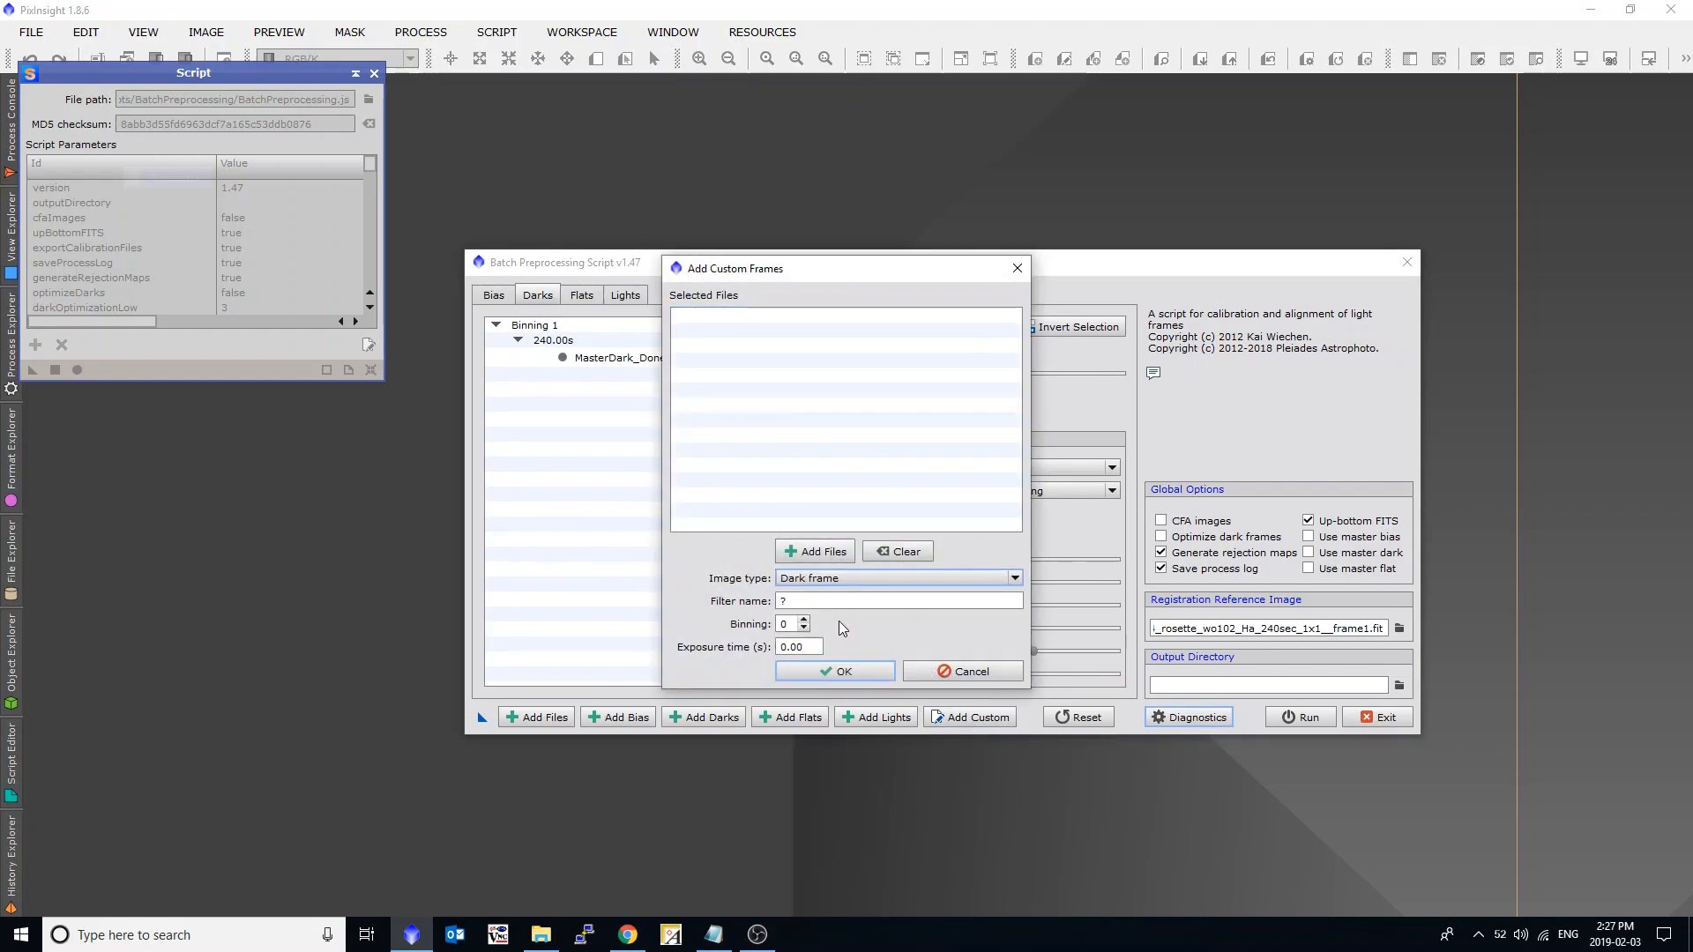
left_click(799, 626)
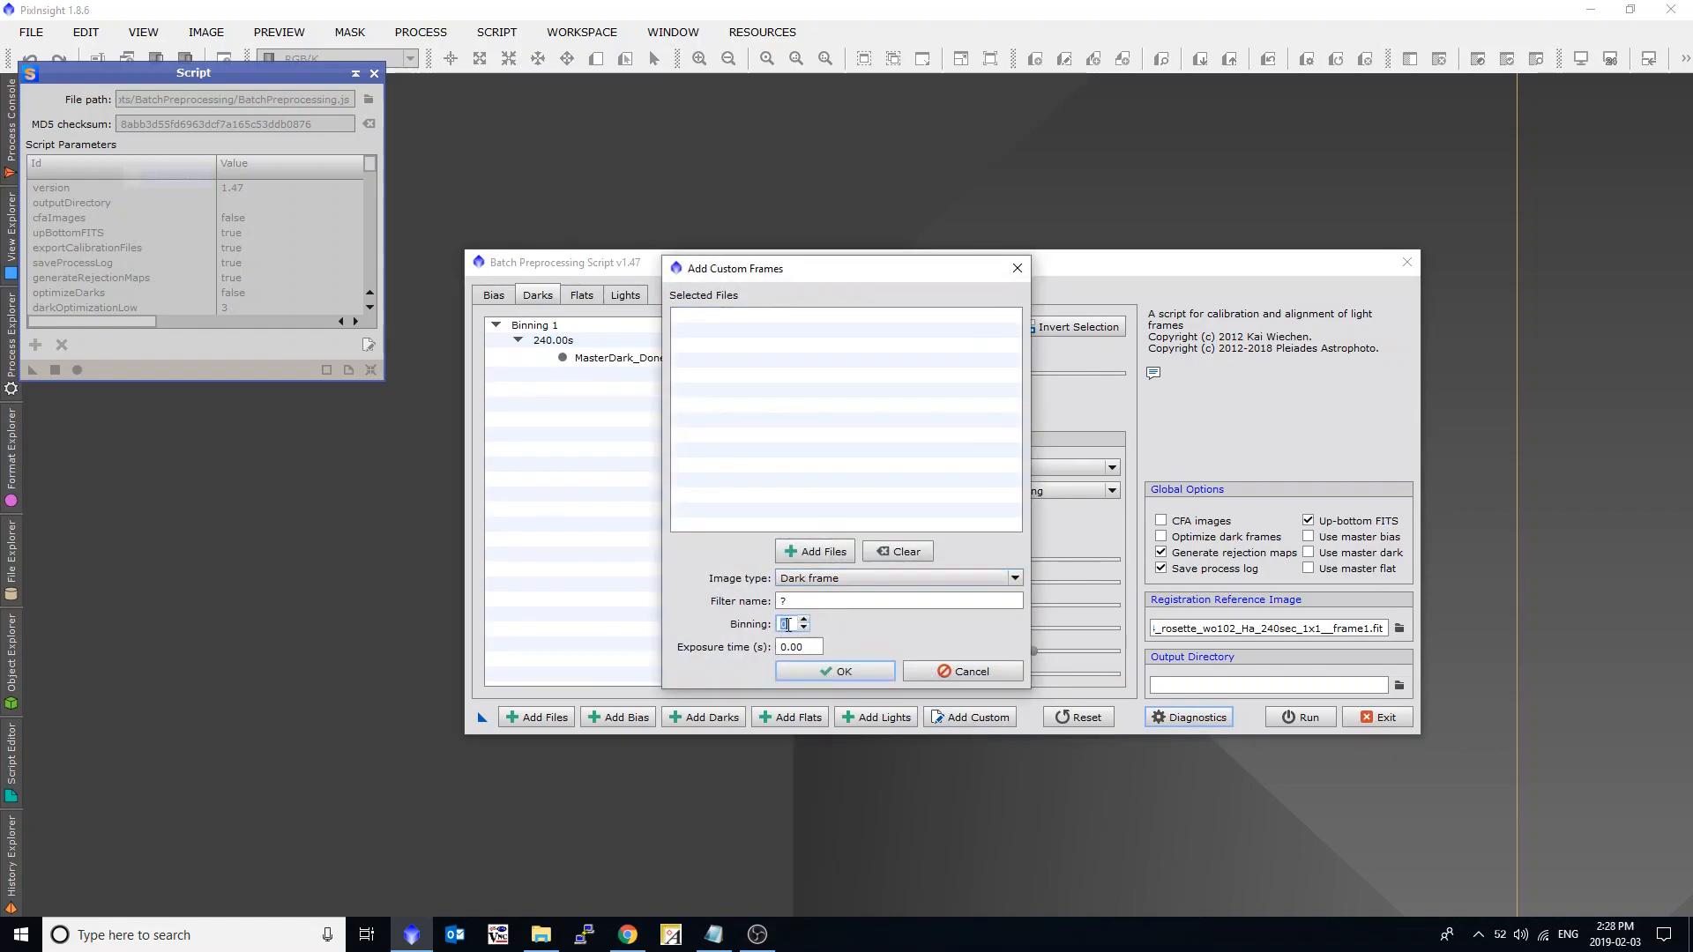
left_click(818, 552)
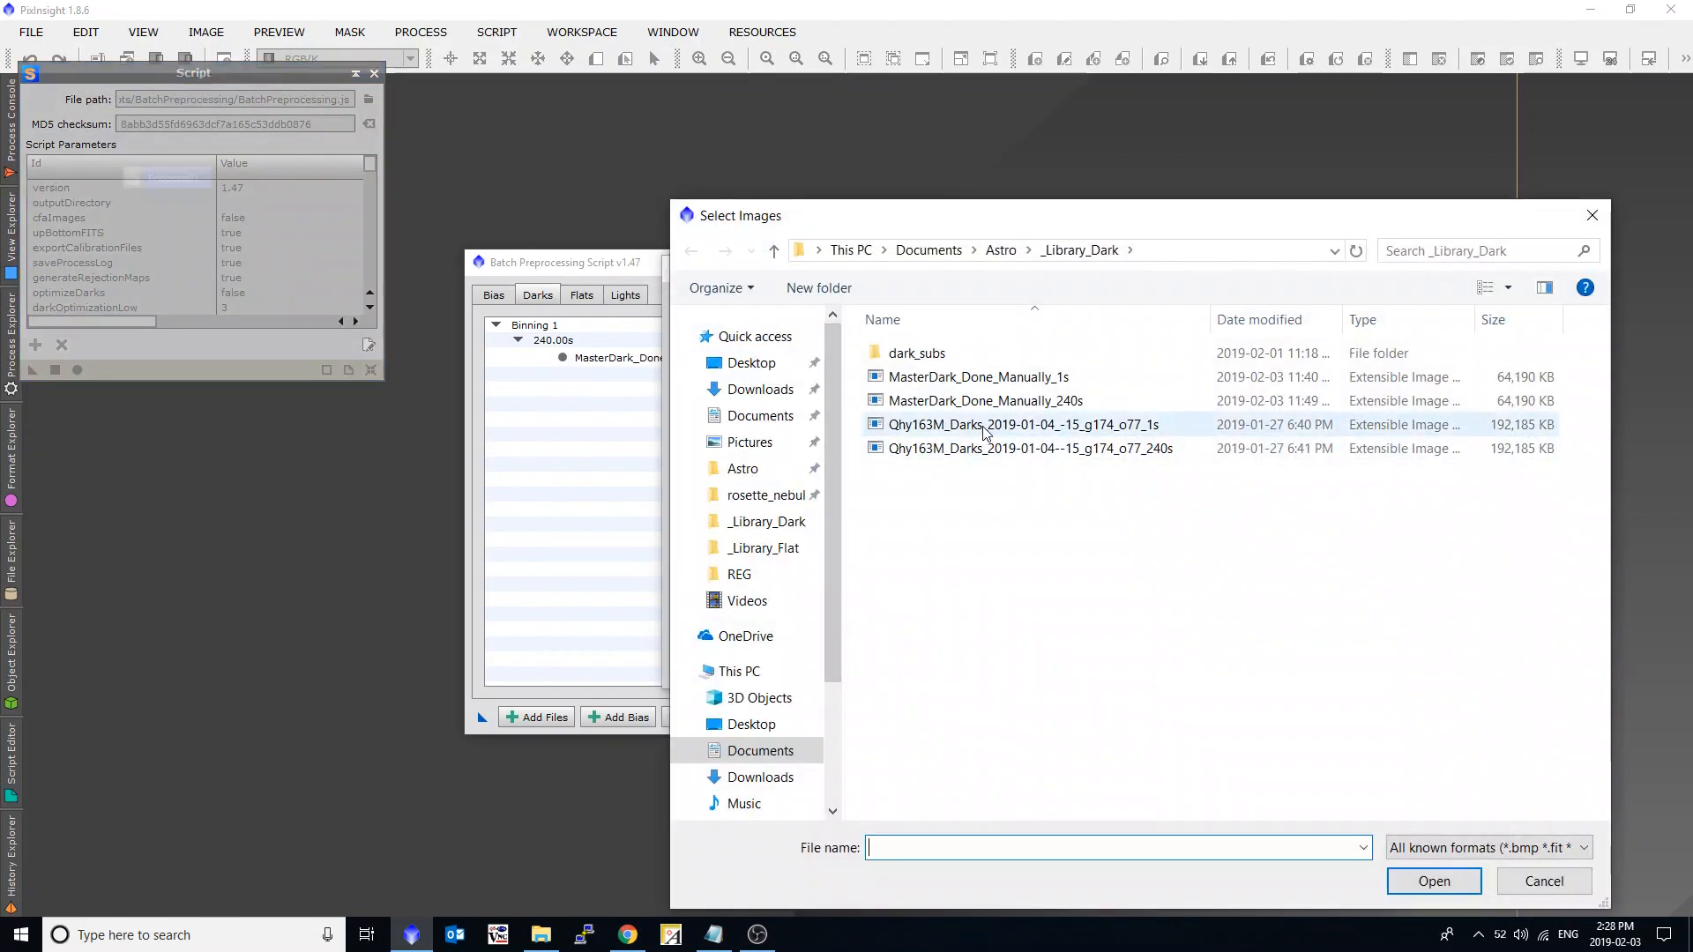
double_click(979, 378)
left_click_drag(792, 638, 740, 636)
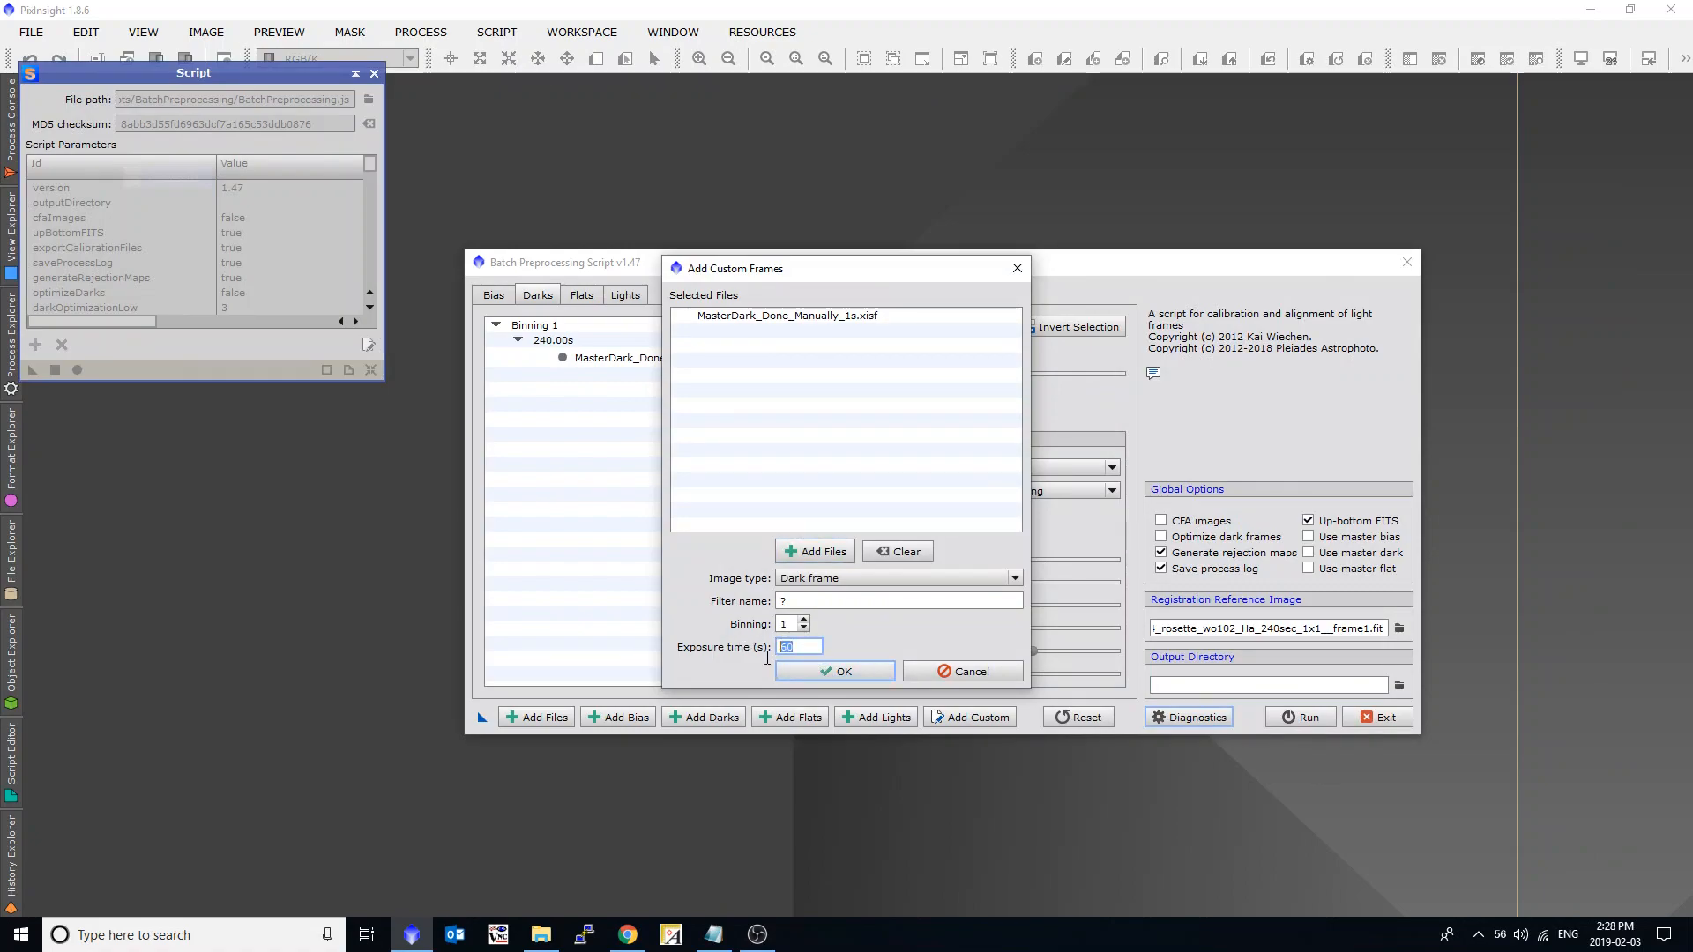
left_click(802, 669)
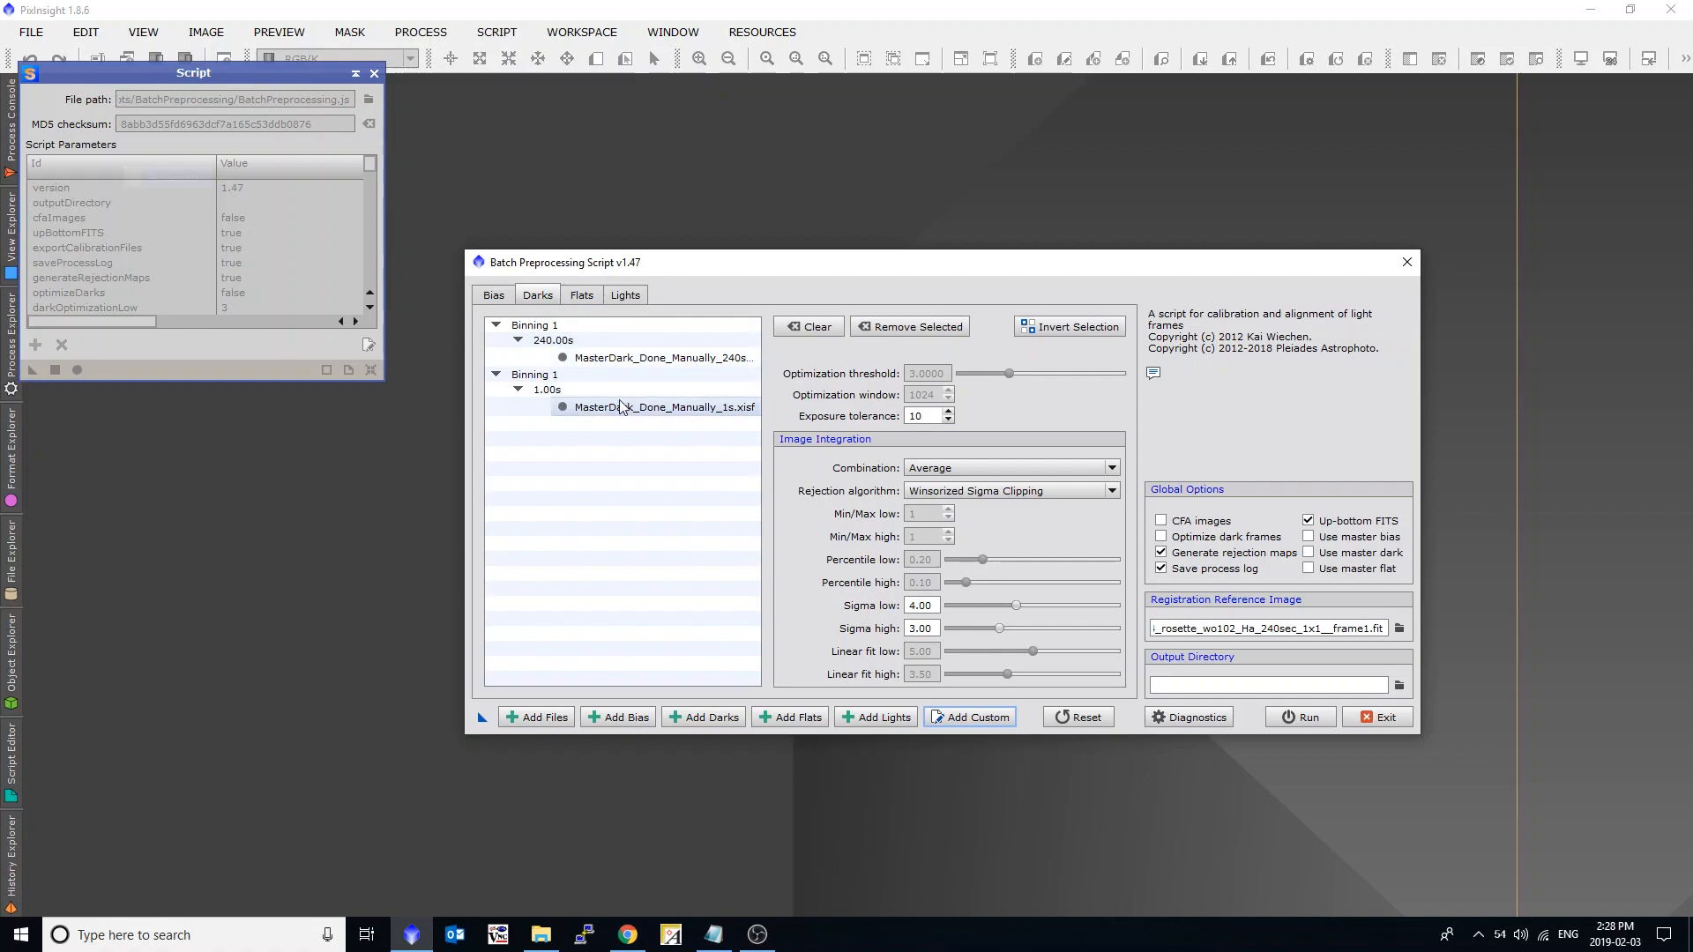
Toggle Use master dark on and back off, and clear all frames from the dark list.
left_click(1309, 553)
left_click(1309, 553)
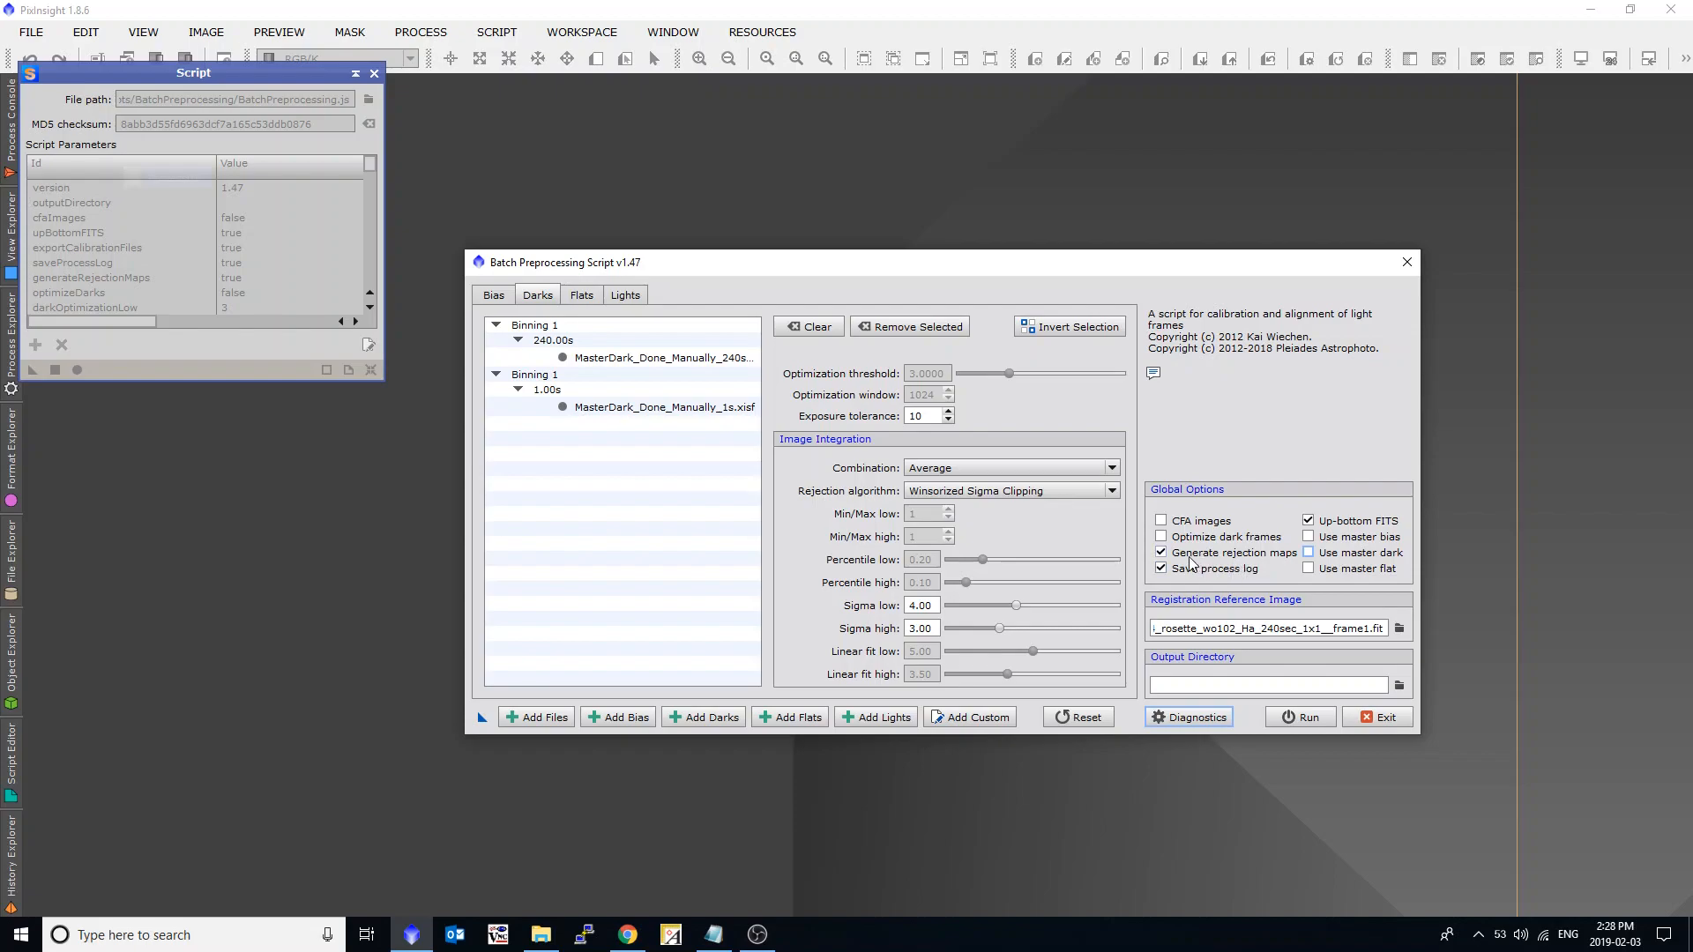
left_click(817, 329)
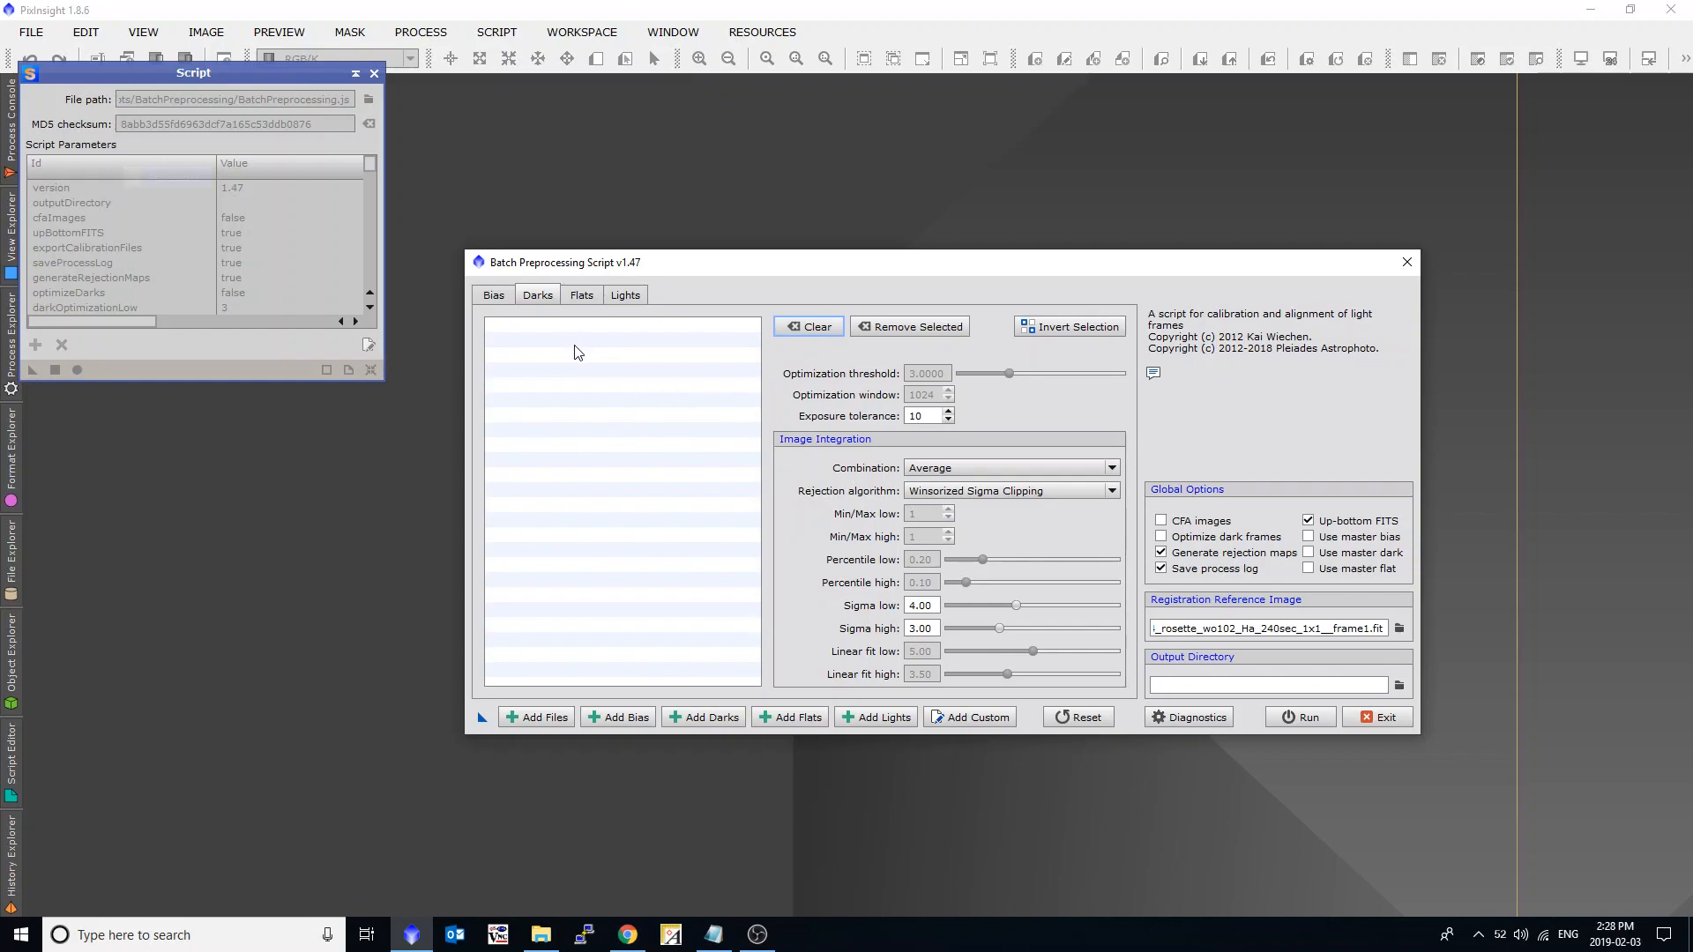
Add all dark subs from the 1s folder inside _Library_Dark's dark_subs to the dark list.
left_click(710, 720)
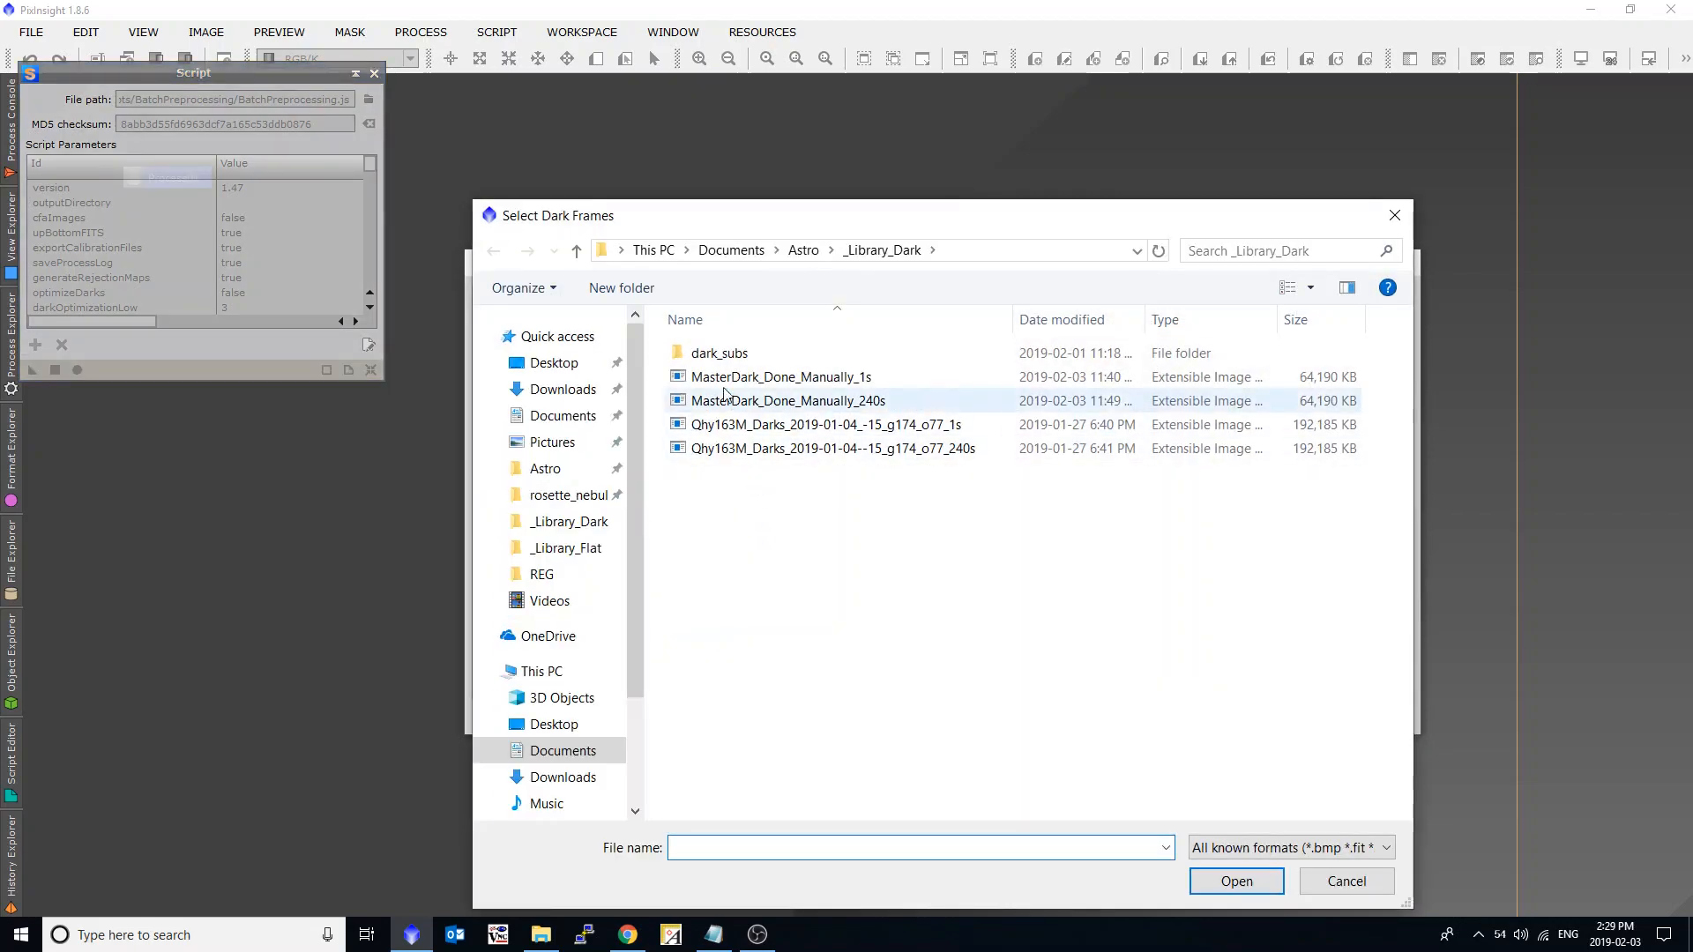
double_click(718, 354)
left_click_drag(765, 229, 1035, 198)
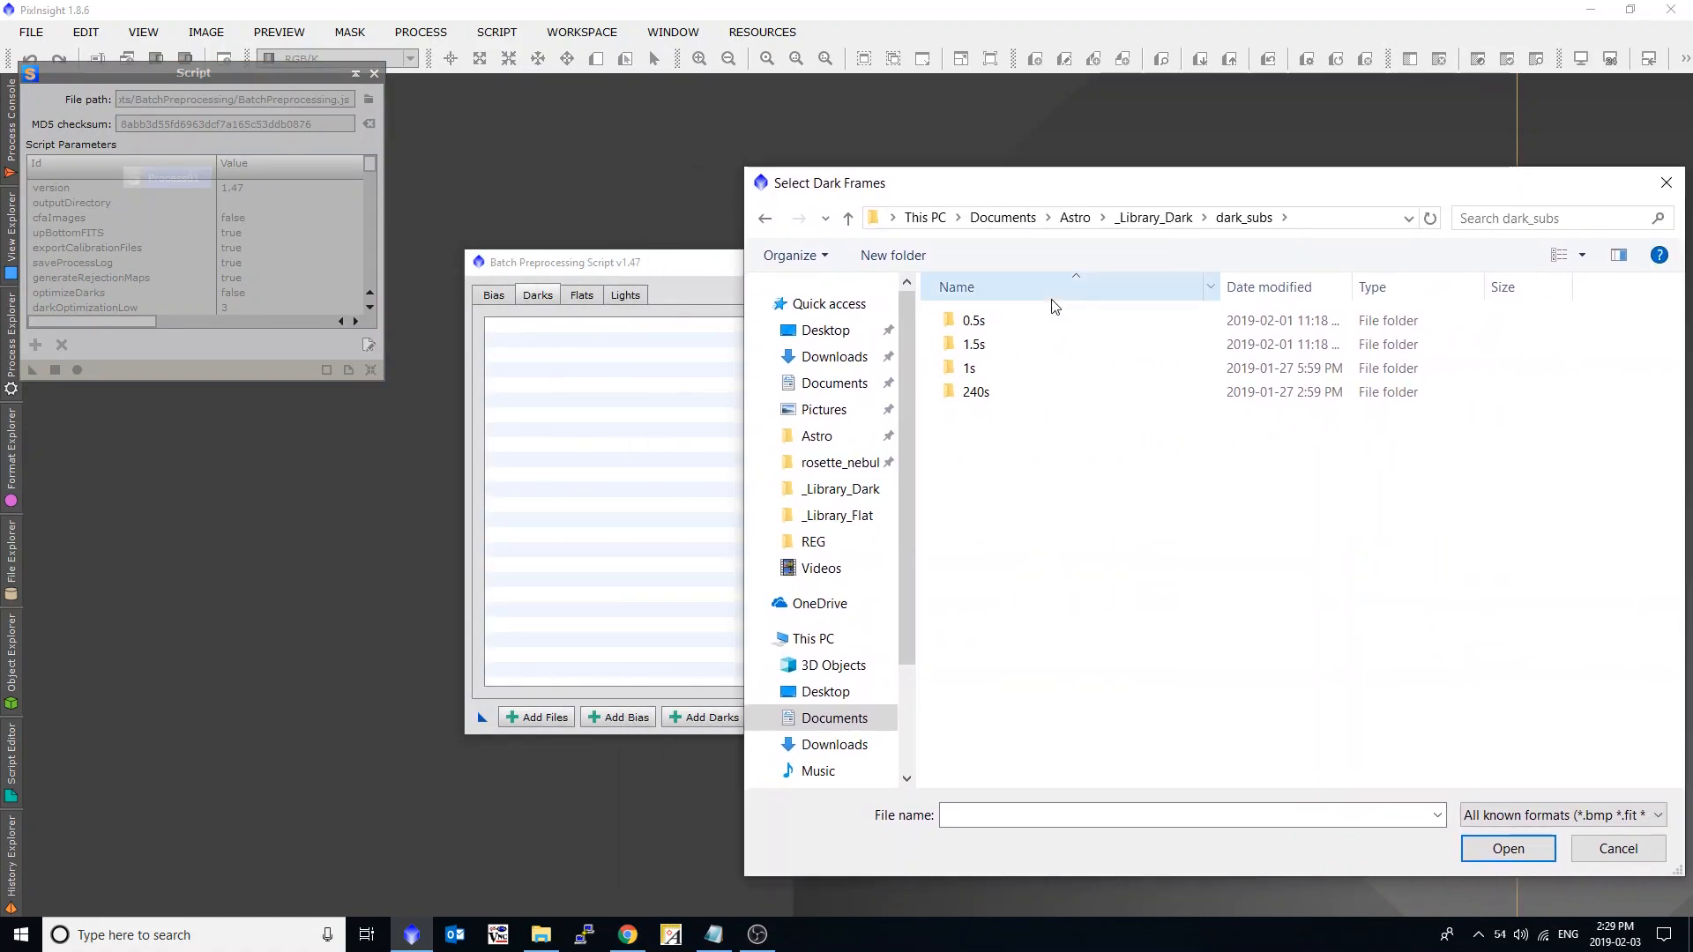
left_click(1003, 368)
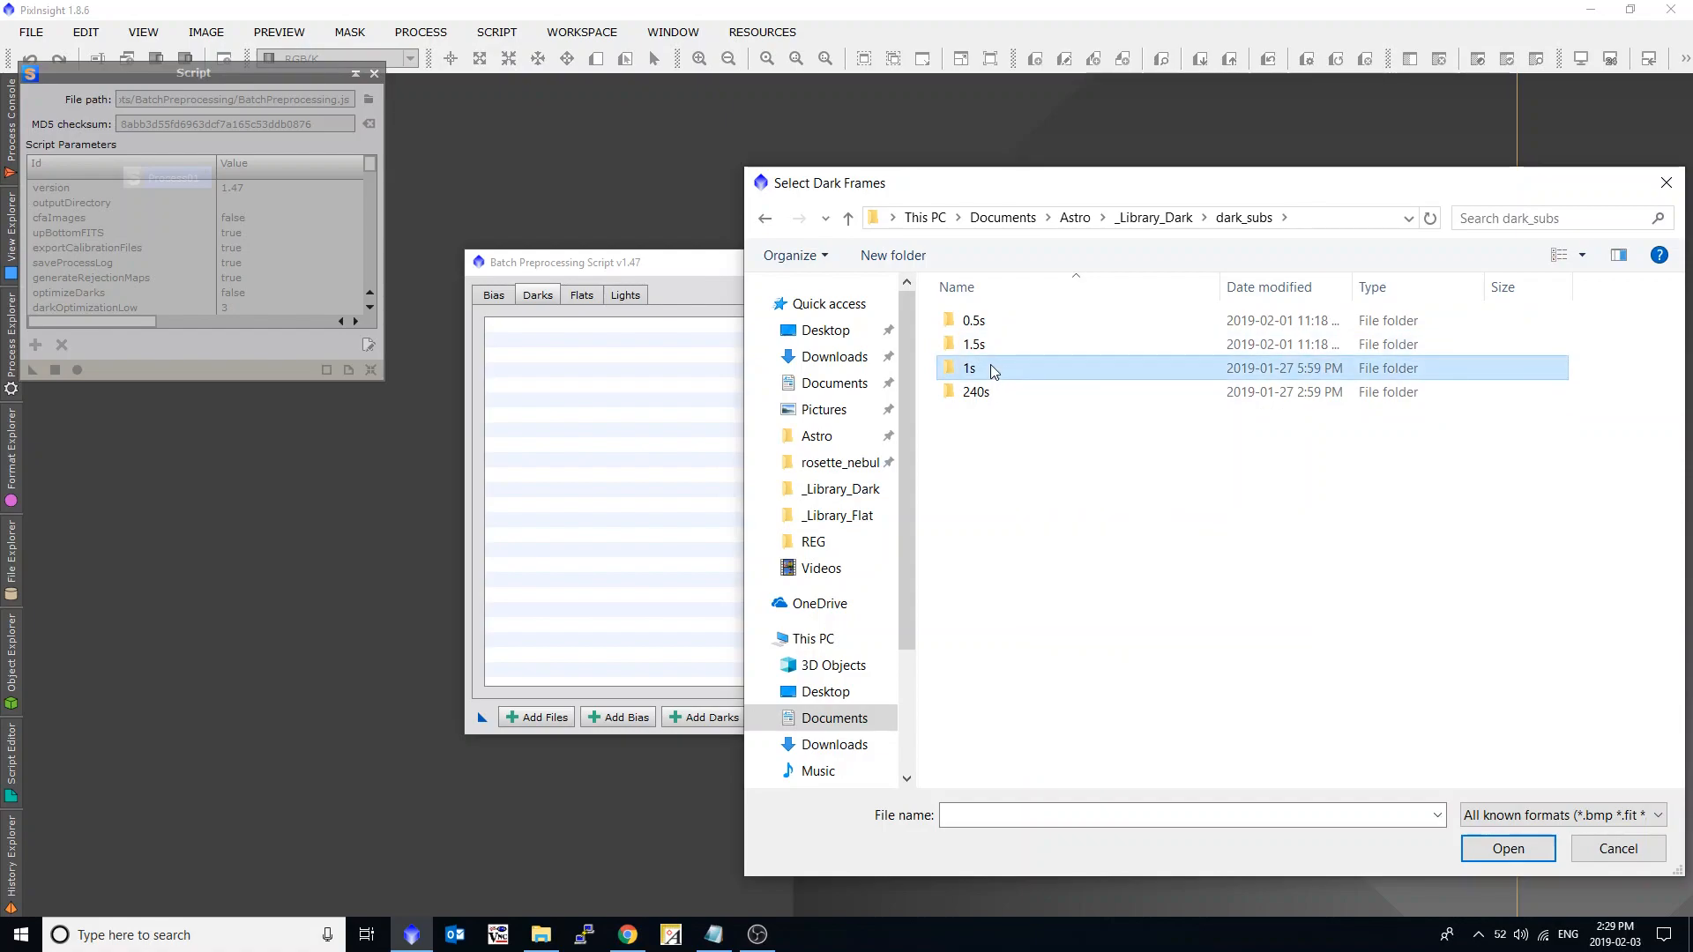
double_click(991, 368)
left_click(1001, 365)
key("ctrl+a")
left_click(1509, 848)
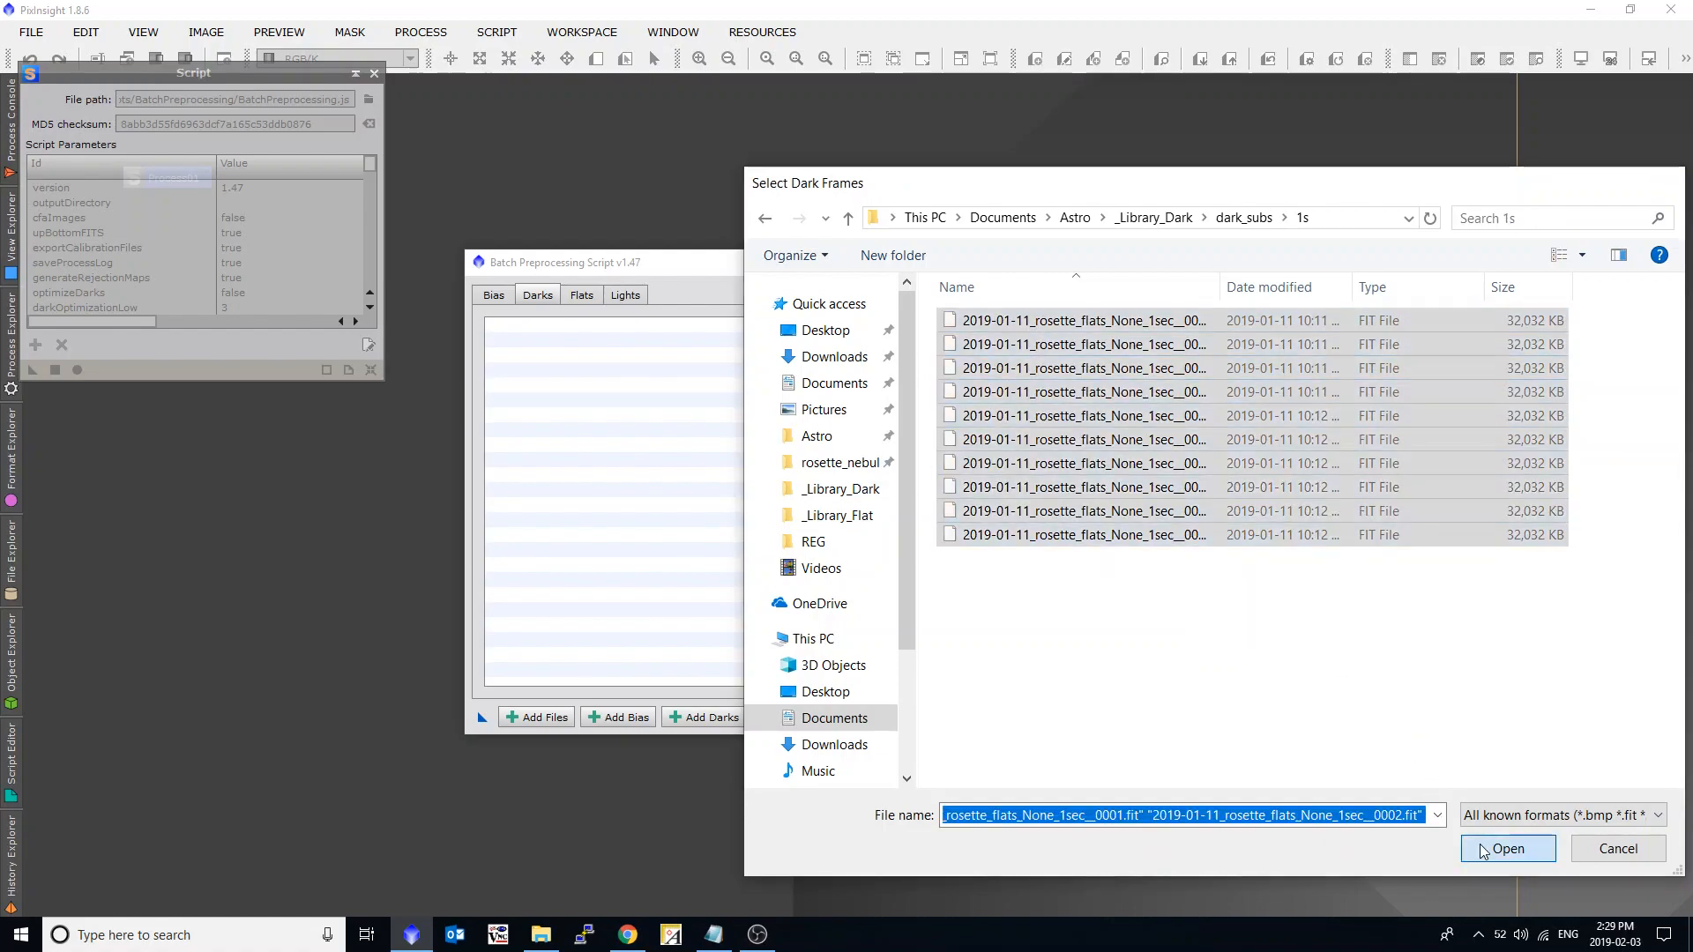
Add all three 0.5-second darks from the dark_subs 0.5s folder with the exposure tolerance at 10.
left_click(706, 719)
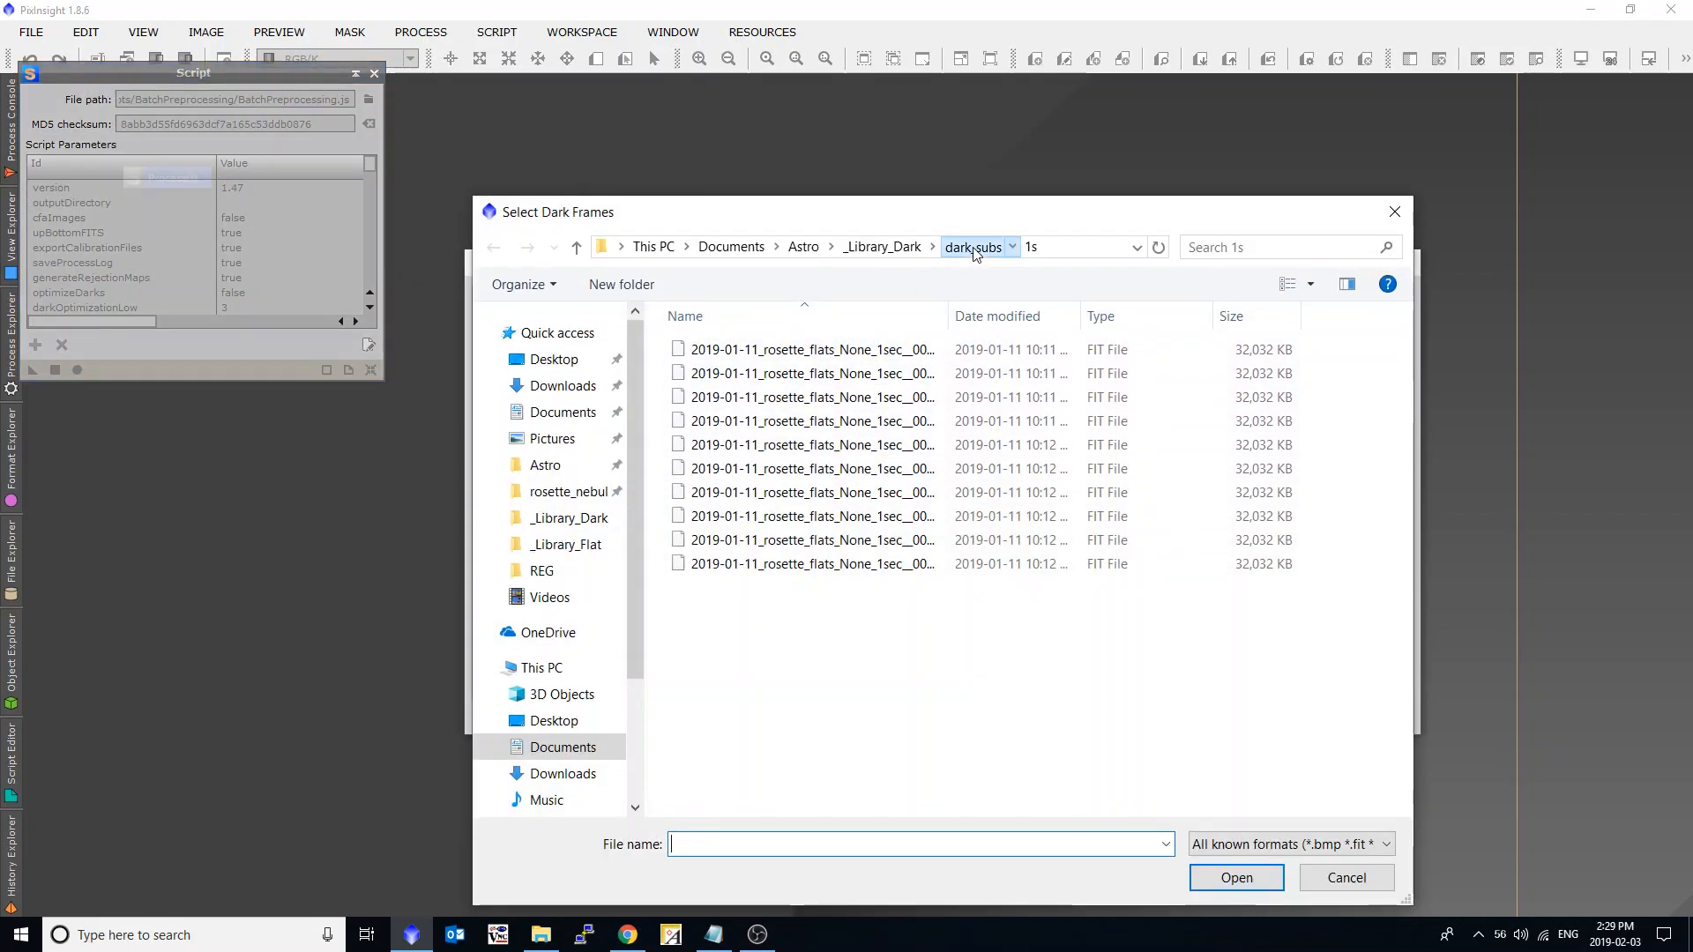
left_click(970, 250)
double_click(702, 350)
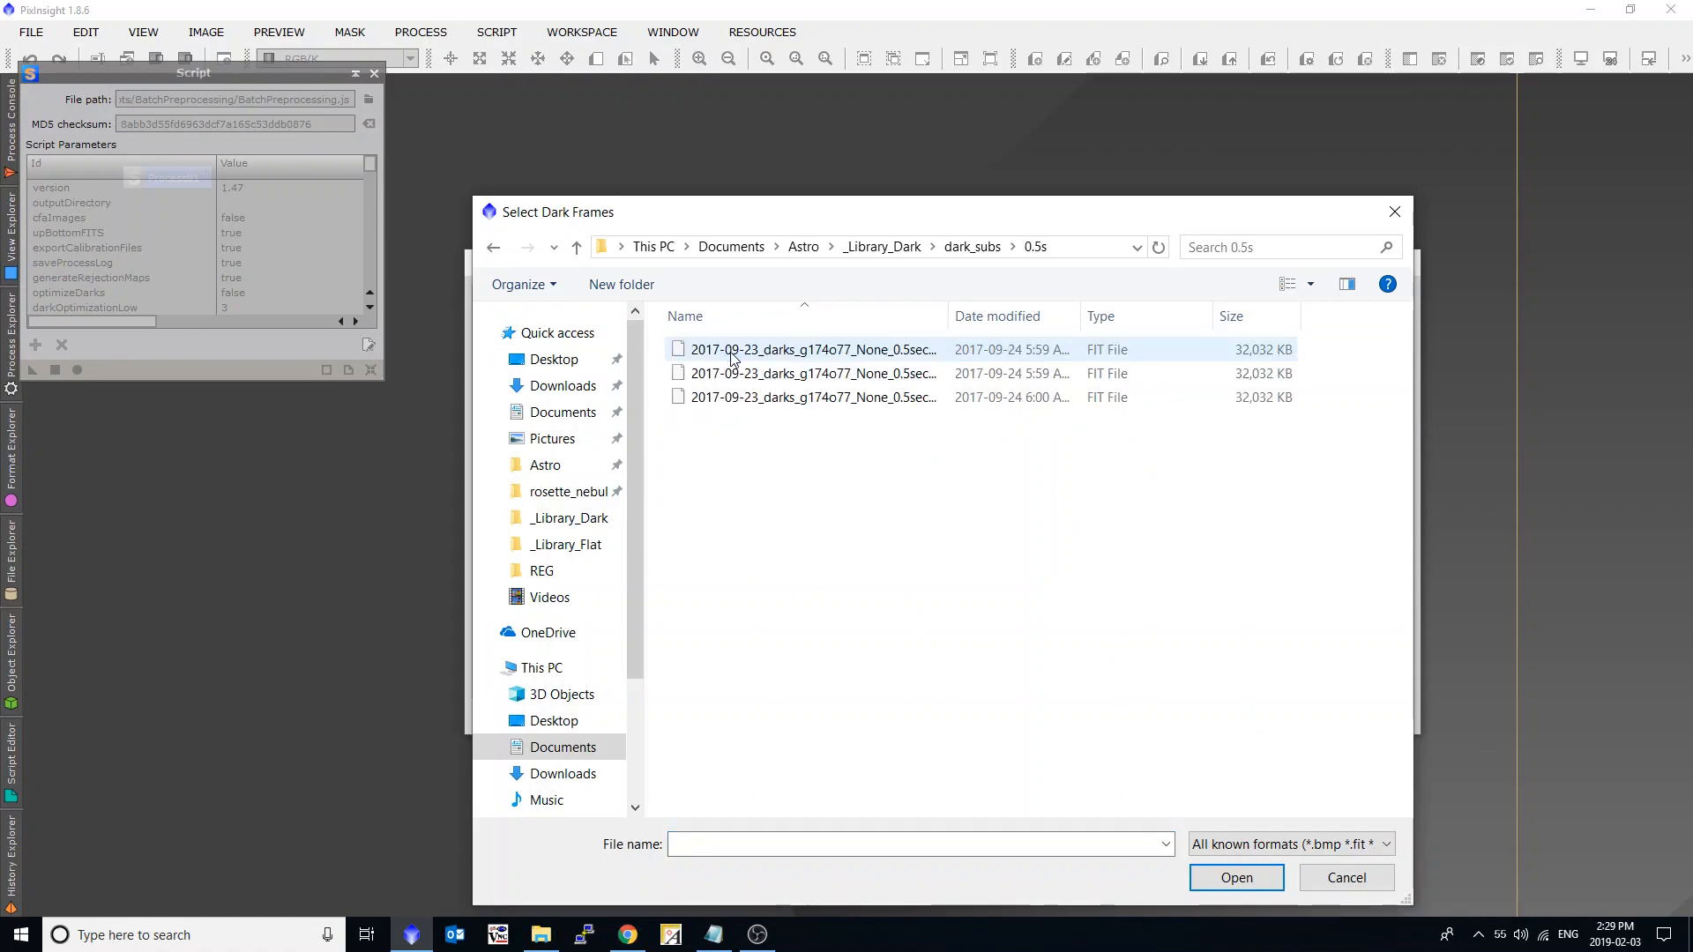
left_click(732, 357)
key("ctrl+a")
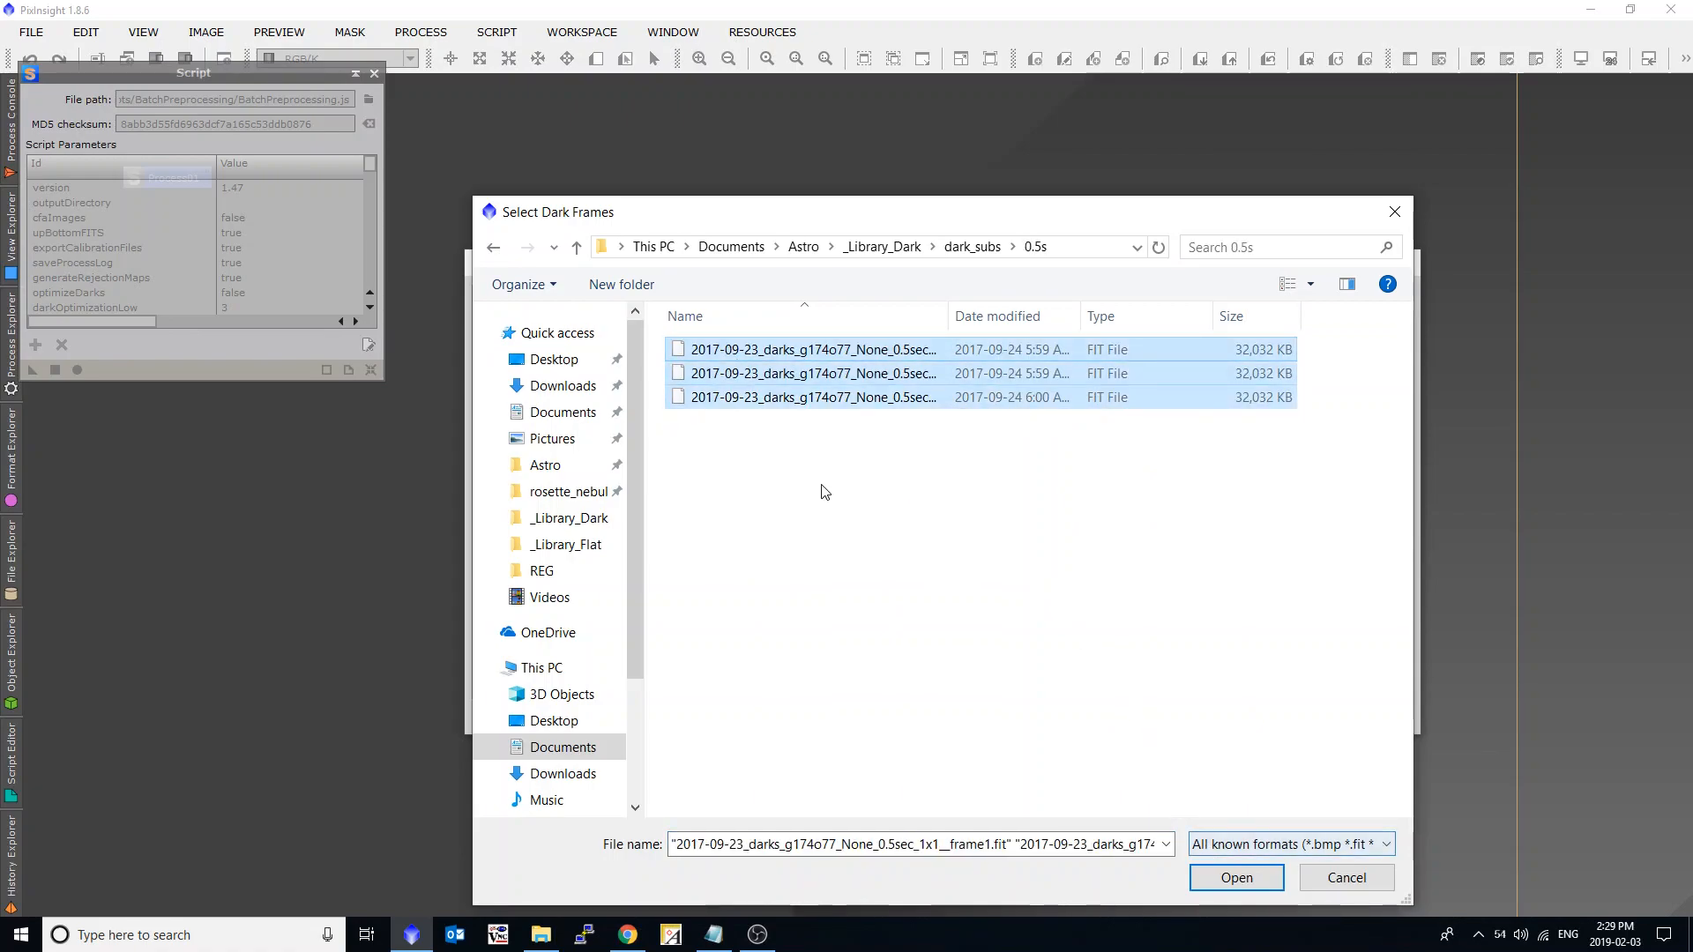
left_click(1237, 877)
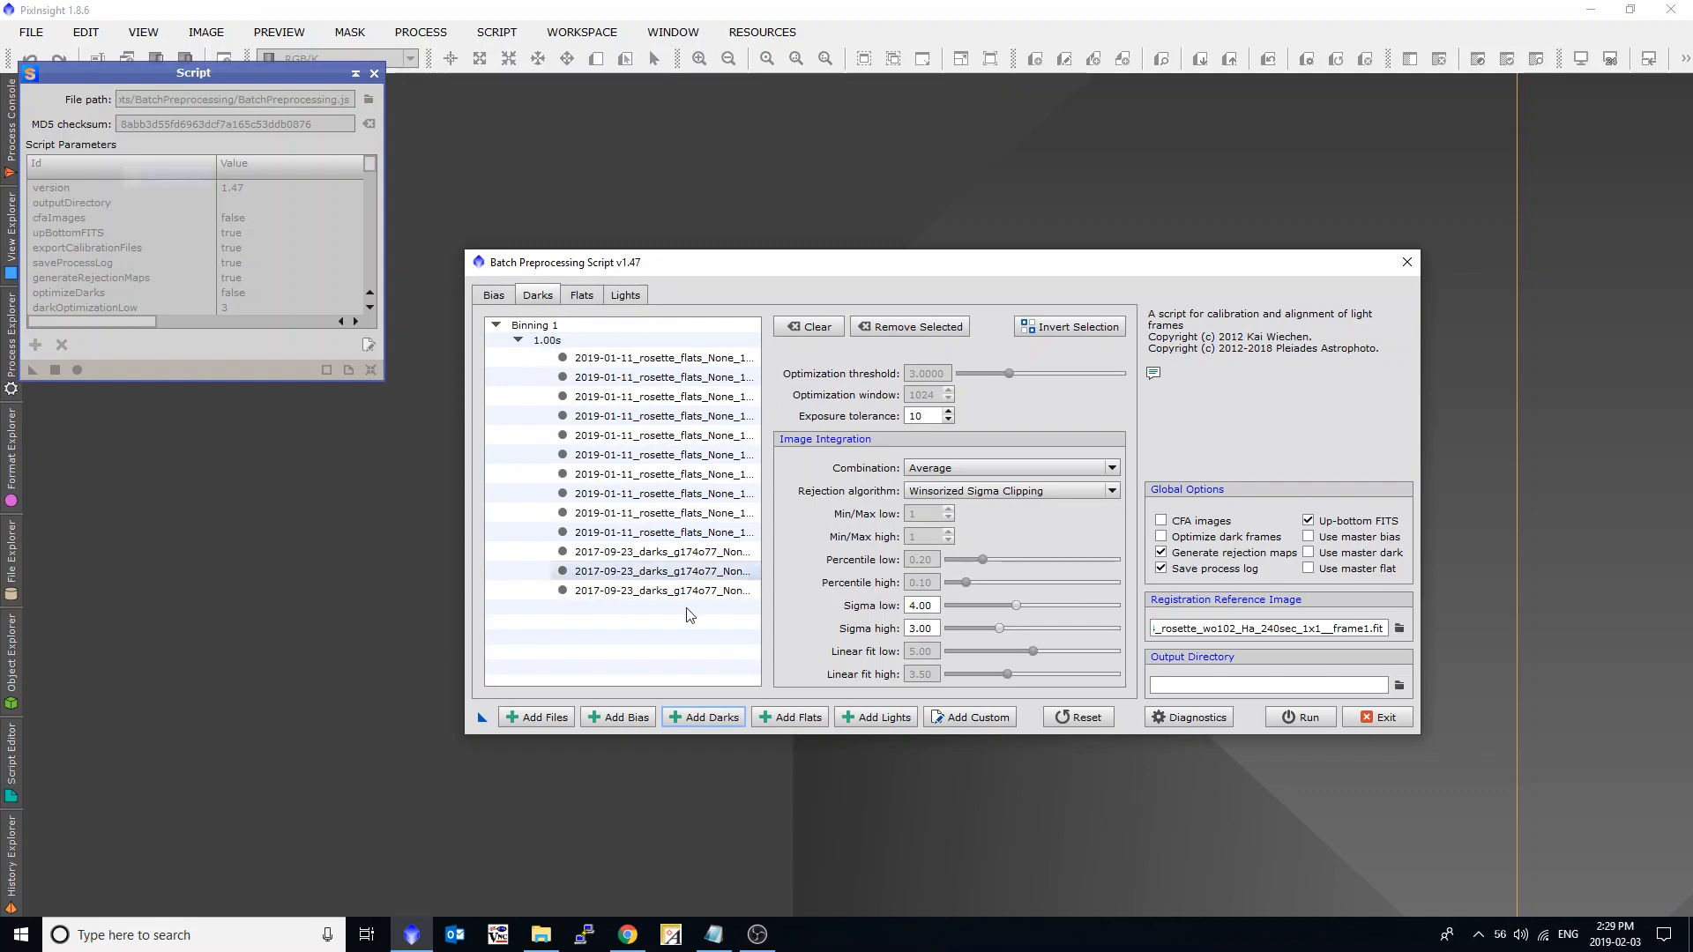
Add all three 1.5-second darks from the dark_subs 1.5s folder, and collapse and re-expand the 1.00s group.
left_click(726, 716)
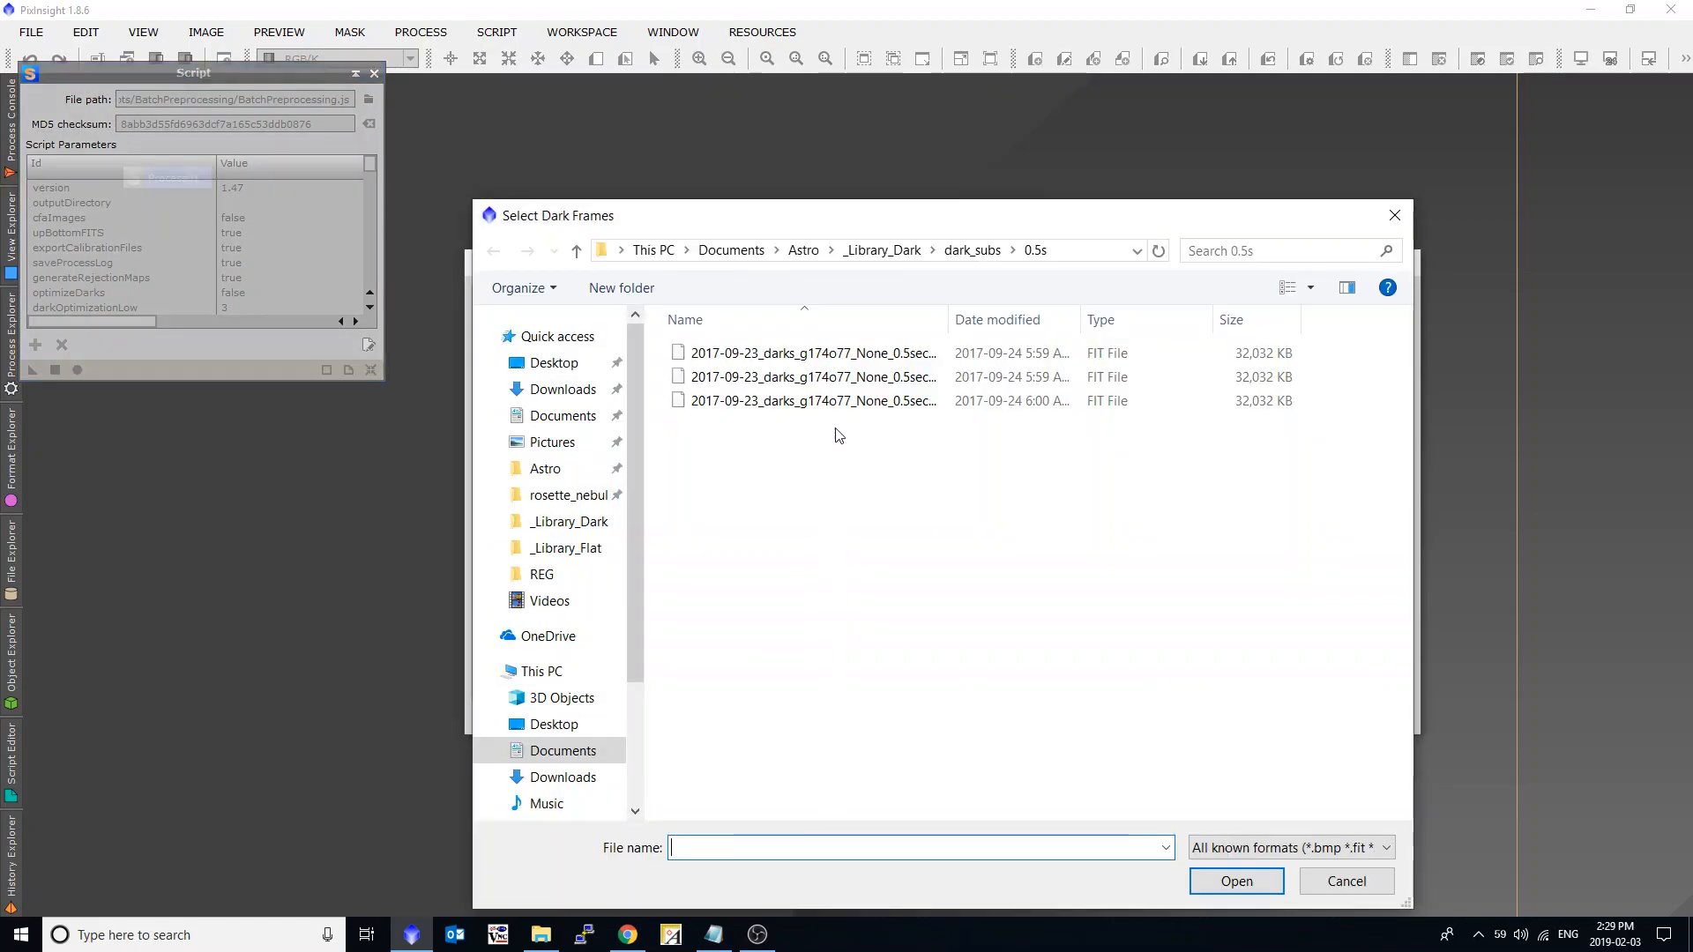
left_click(968, 249)
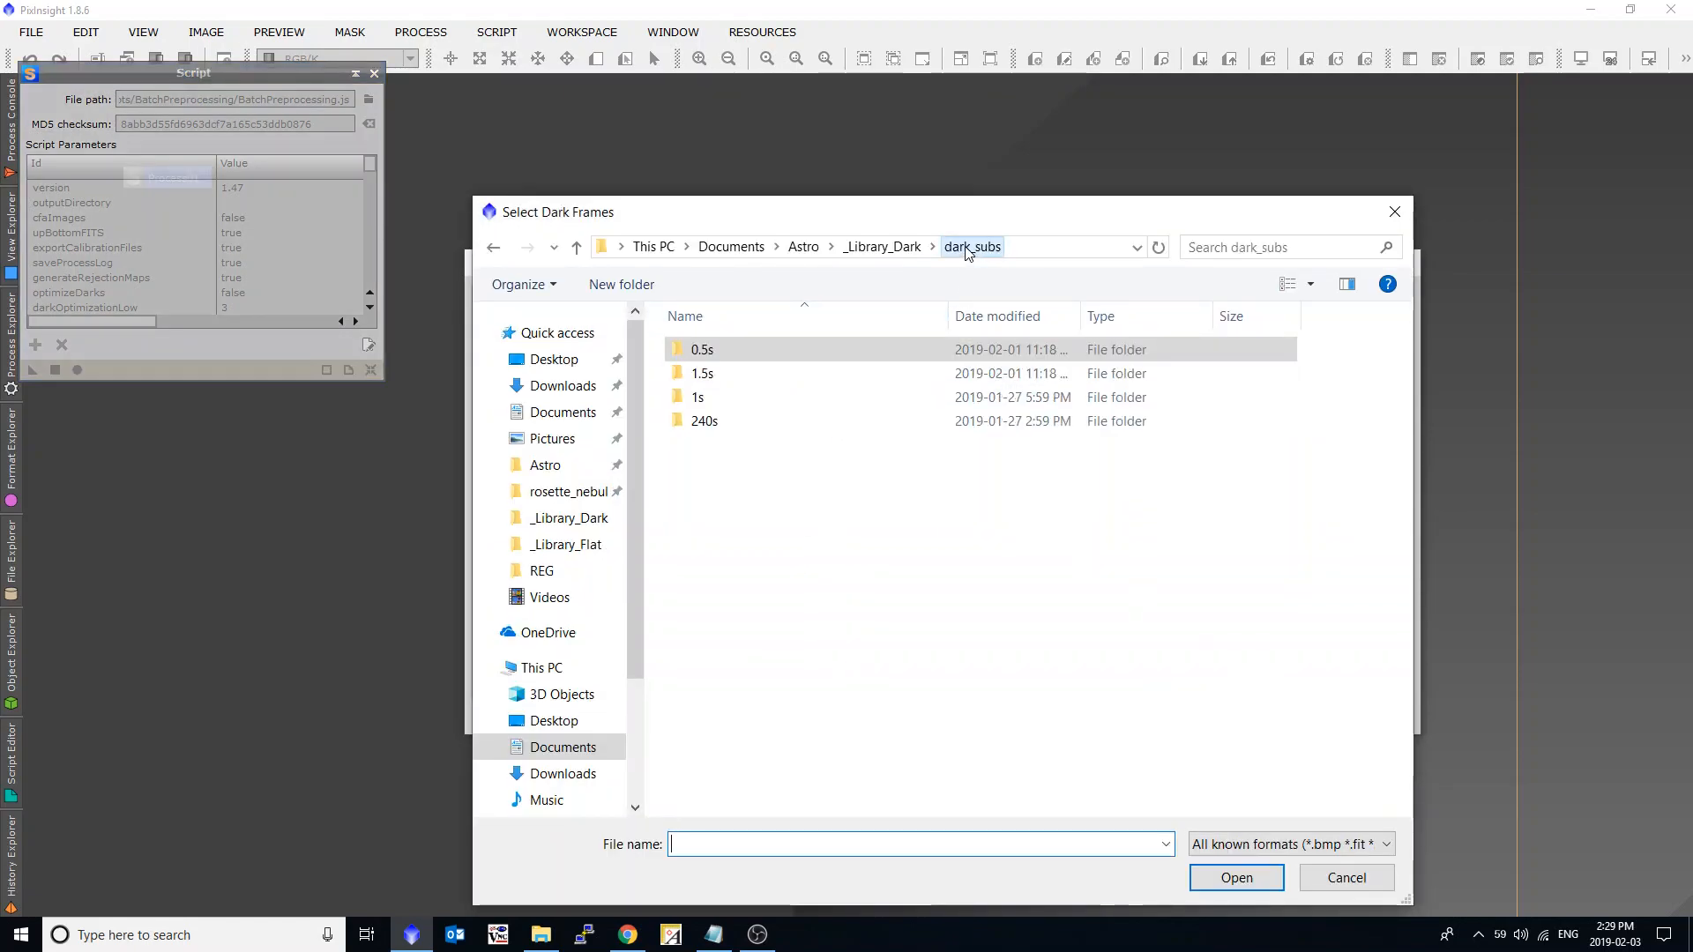
double_click(744, 375)
left_click(743, 375)
key("ctrl+a")
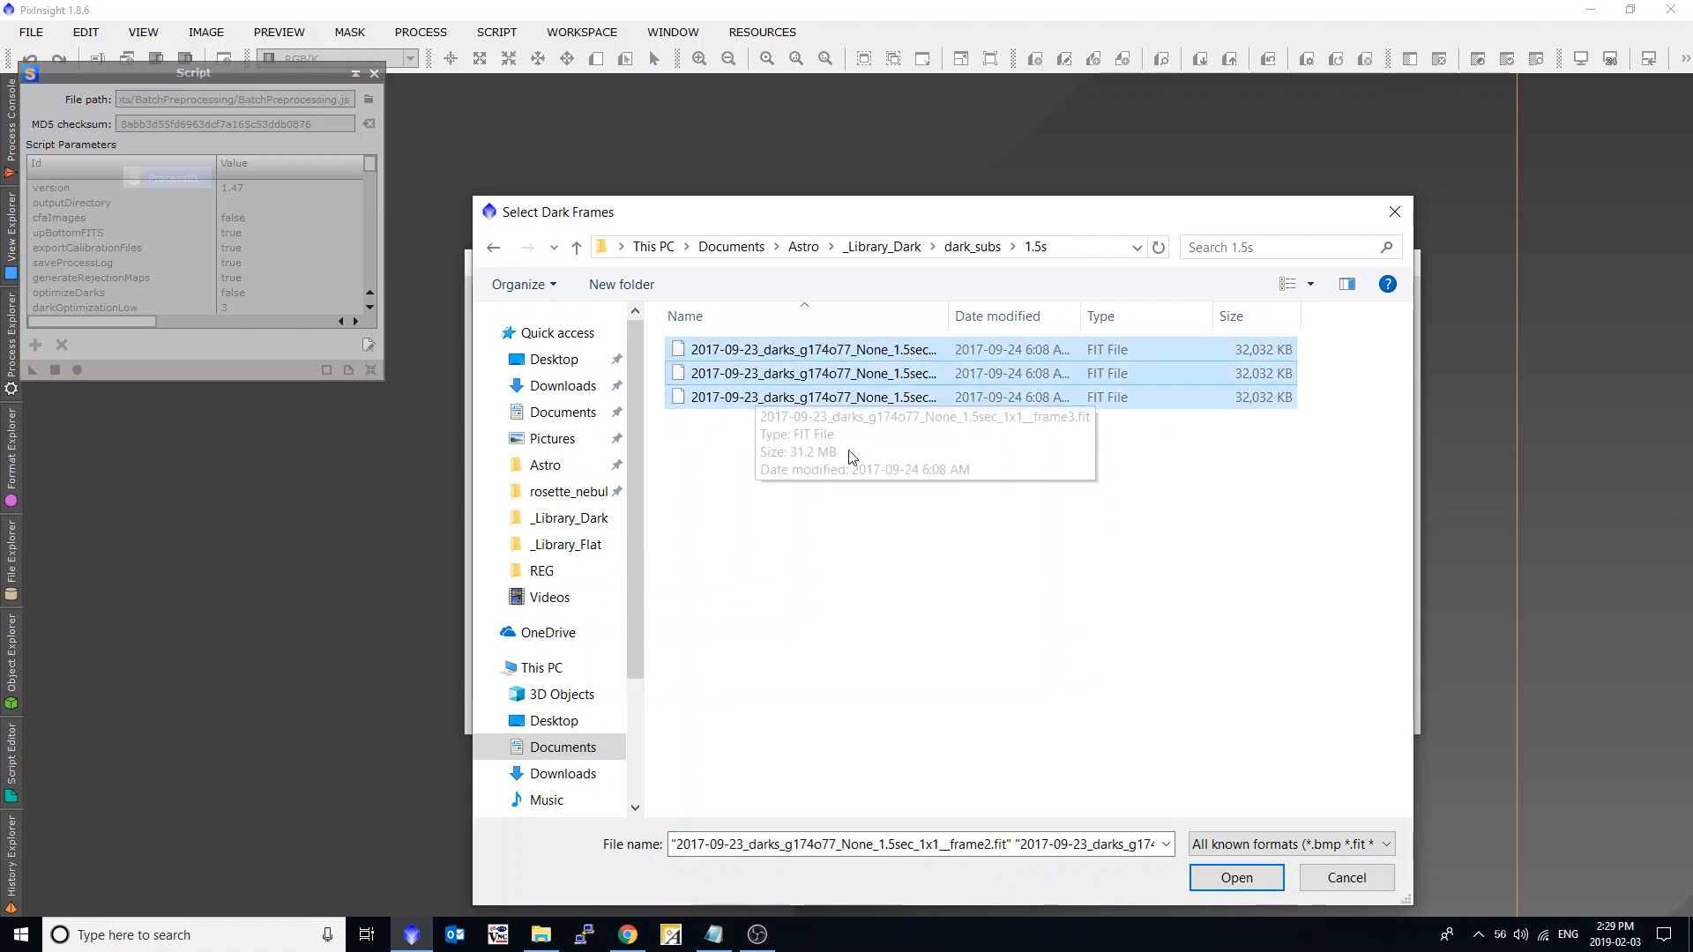
left_click(1236, 877)
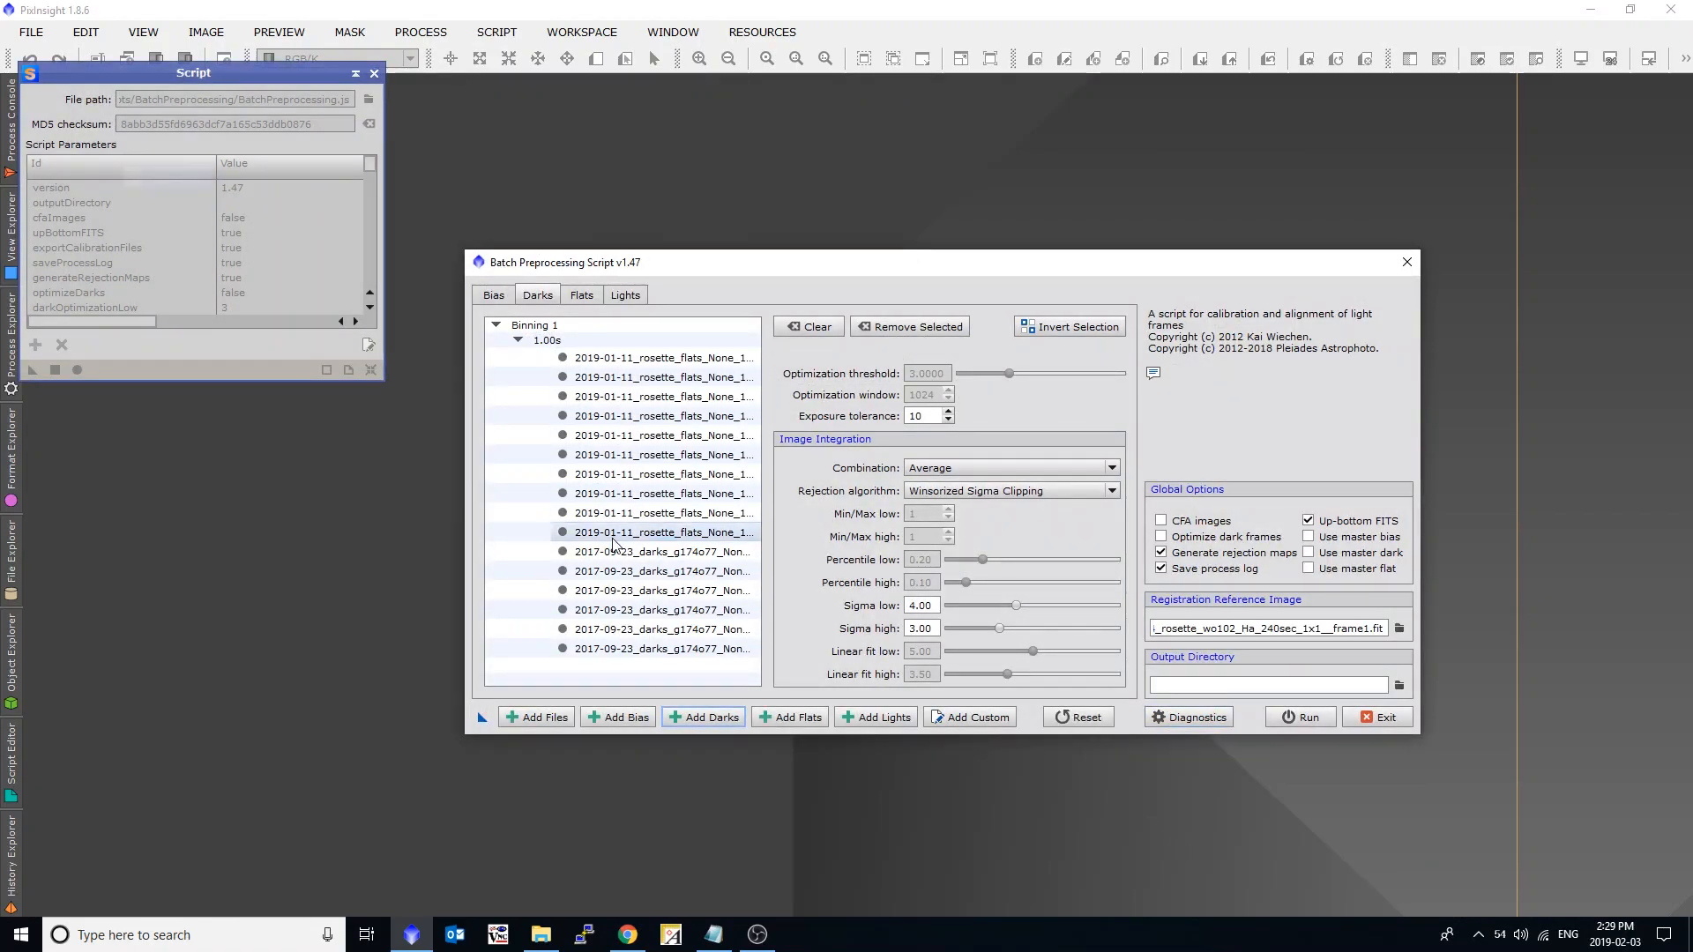
left_click(519, 340)
left_click(519, 340)
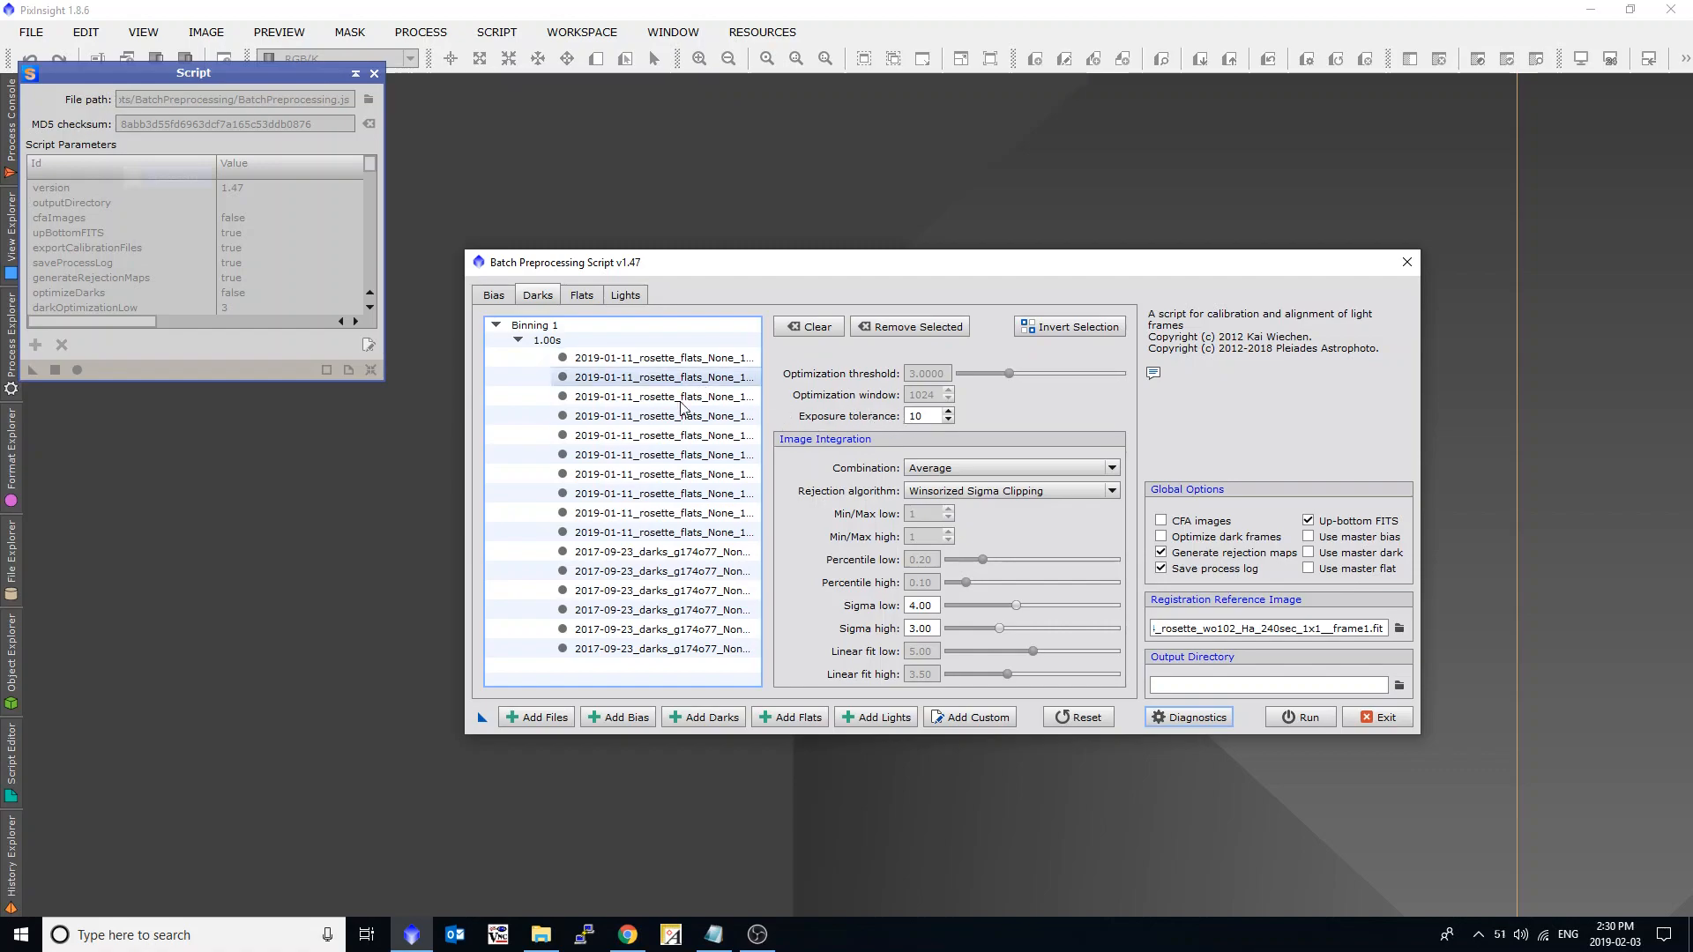
Clear the dark list and set the darks' exposure tolerance to 0.
left_click(808, 325)
left_click_drag(931, 416, 847, 412)
key("Tab")
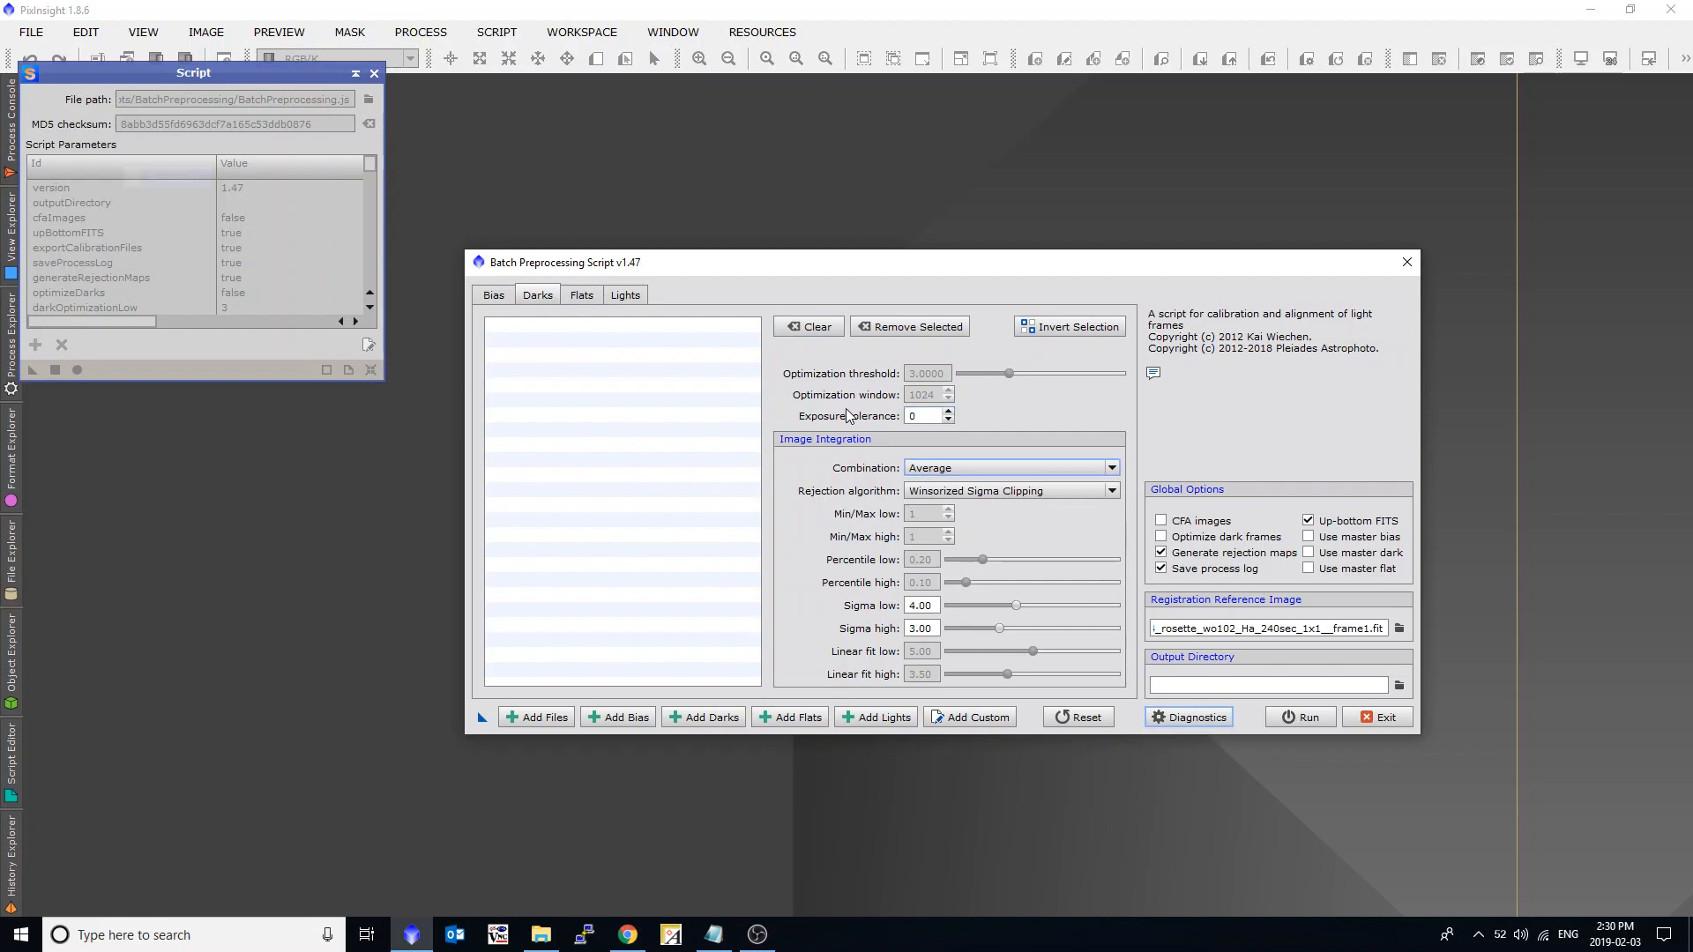
Add the three 1.5-second dark subs from the 1.5s folder to the emptied dark list.
left_click(707, 721)
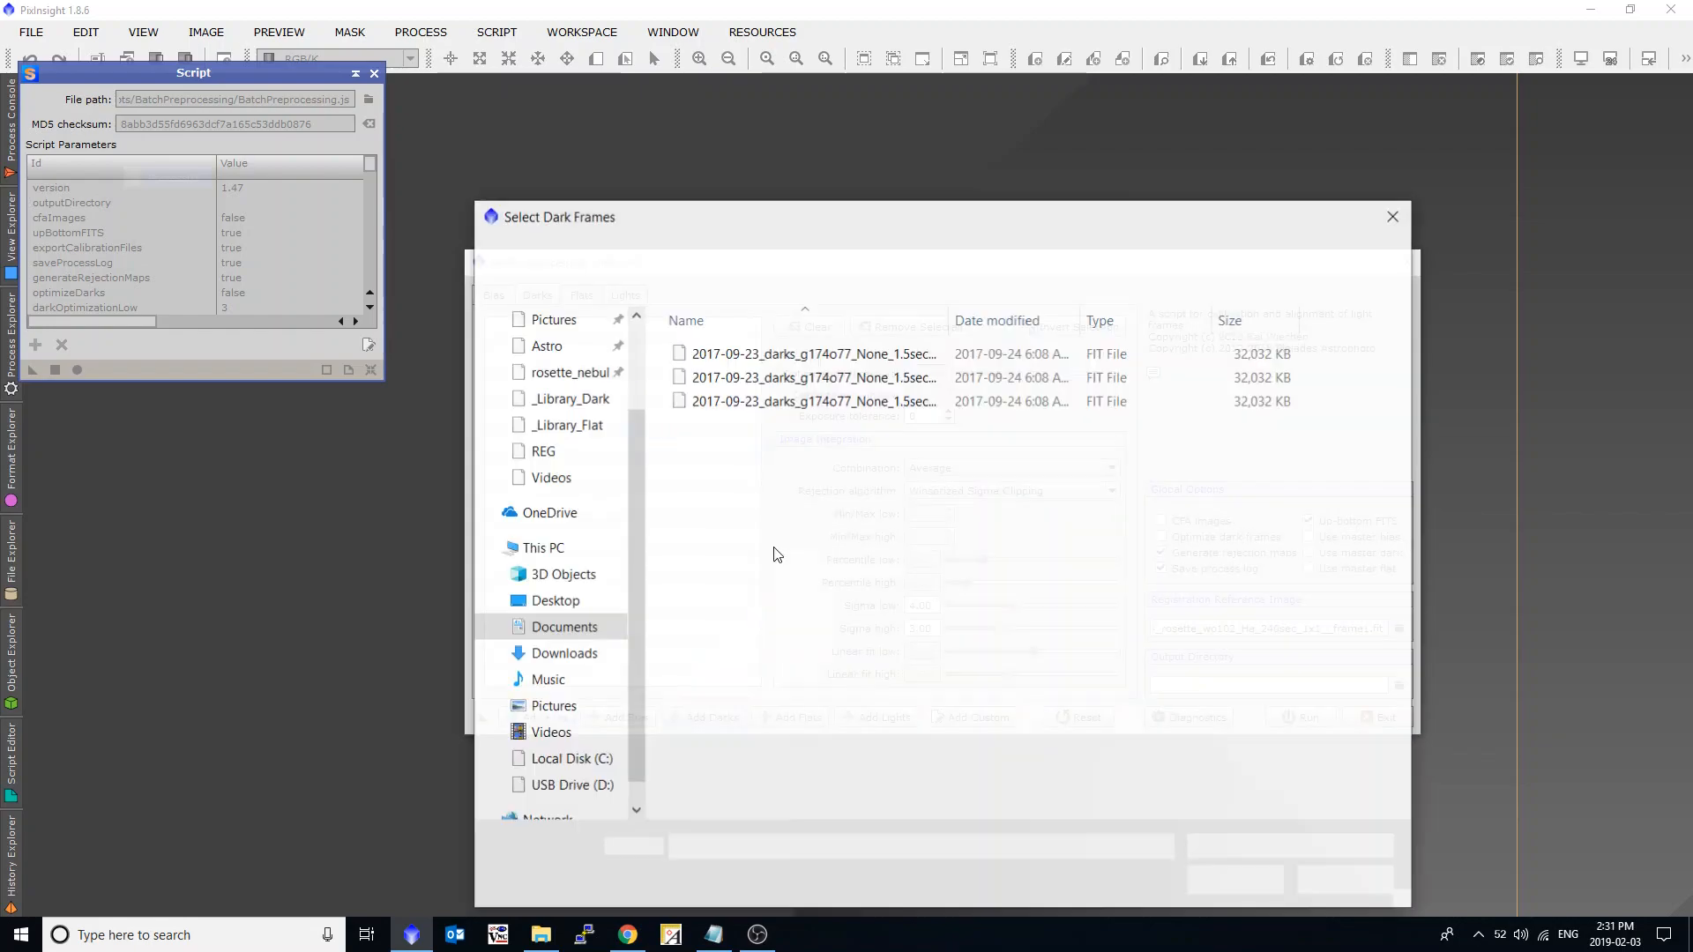
left_click(811, 349)
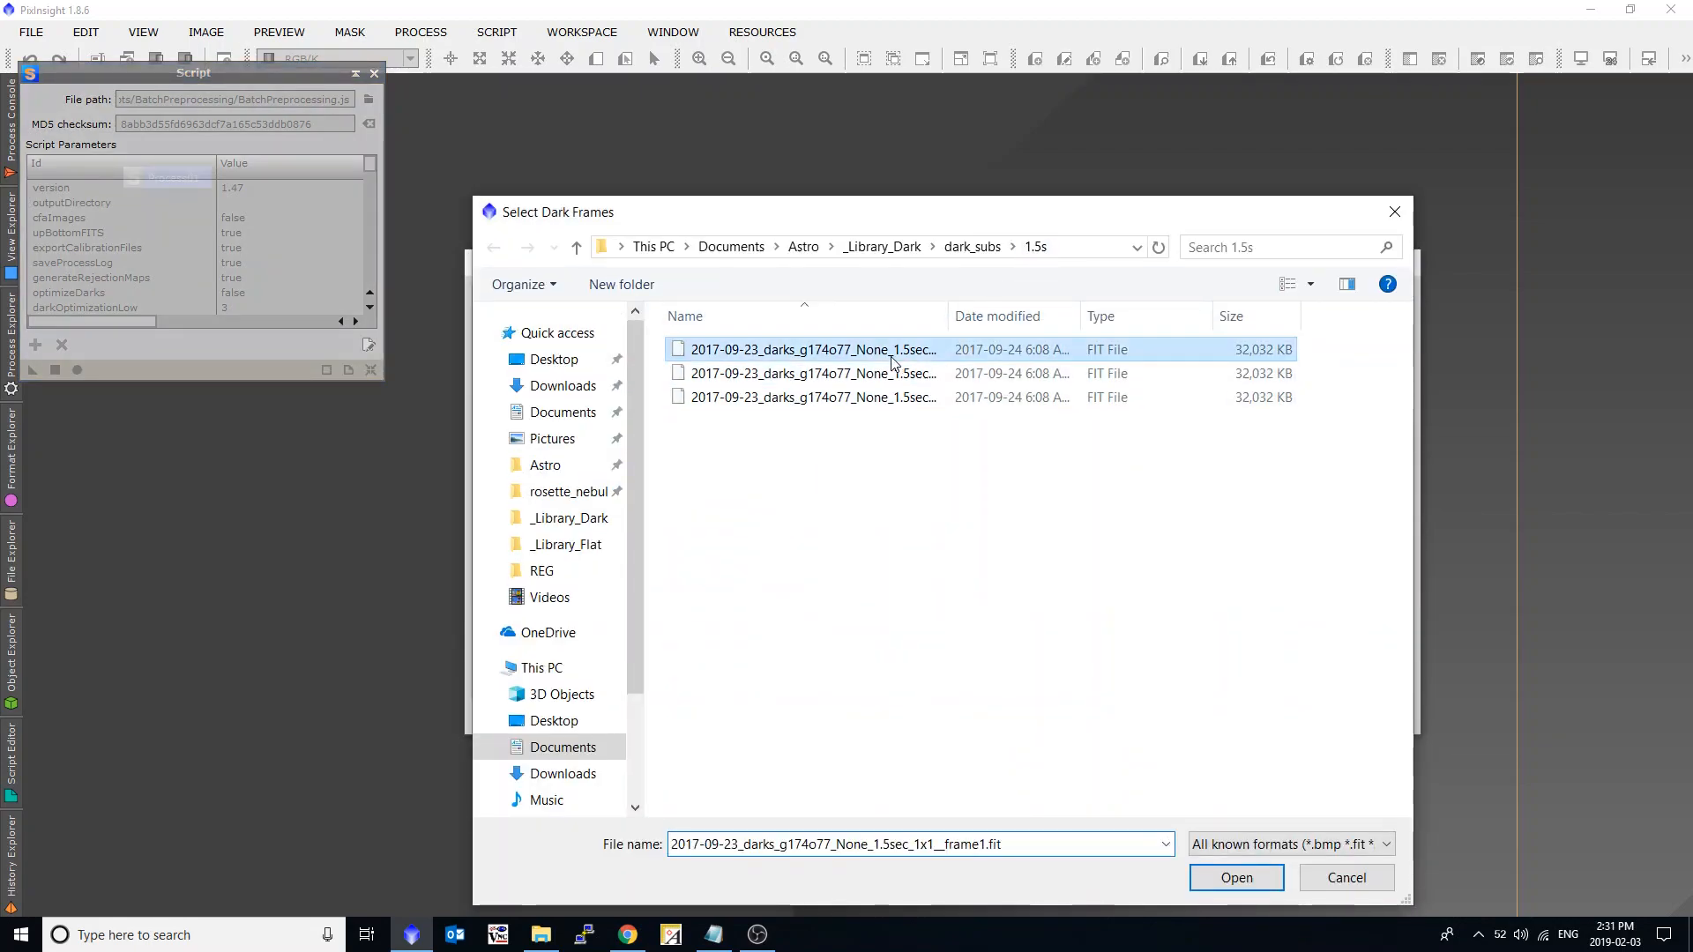
left_click(811, 397, "shift")
left_click(1236, 877)
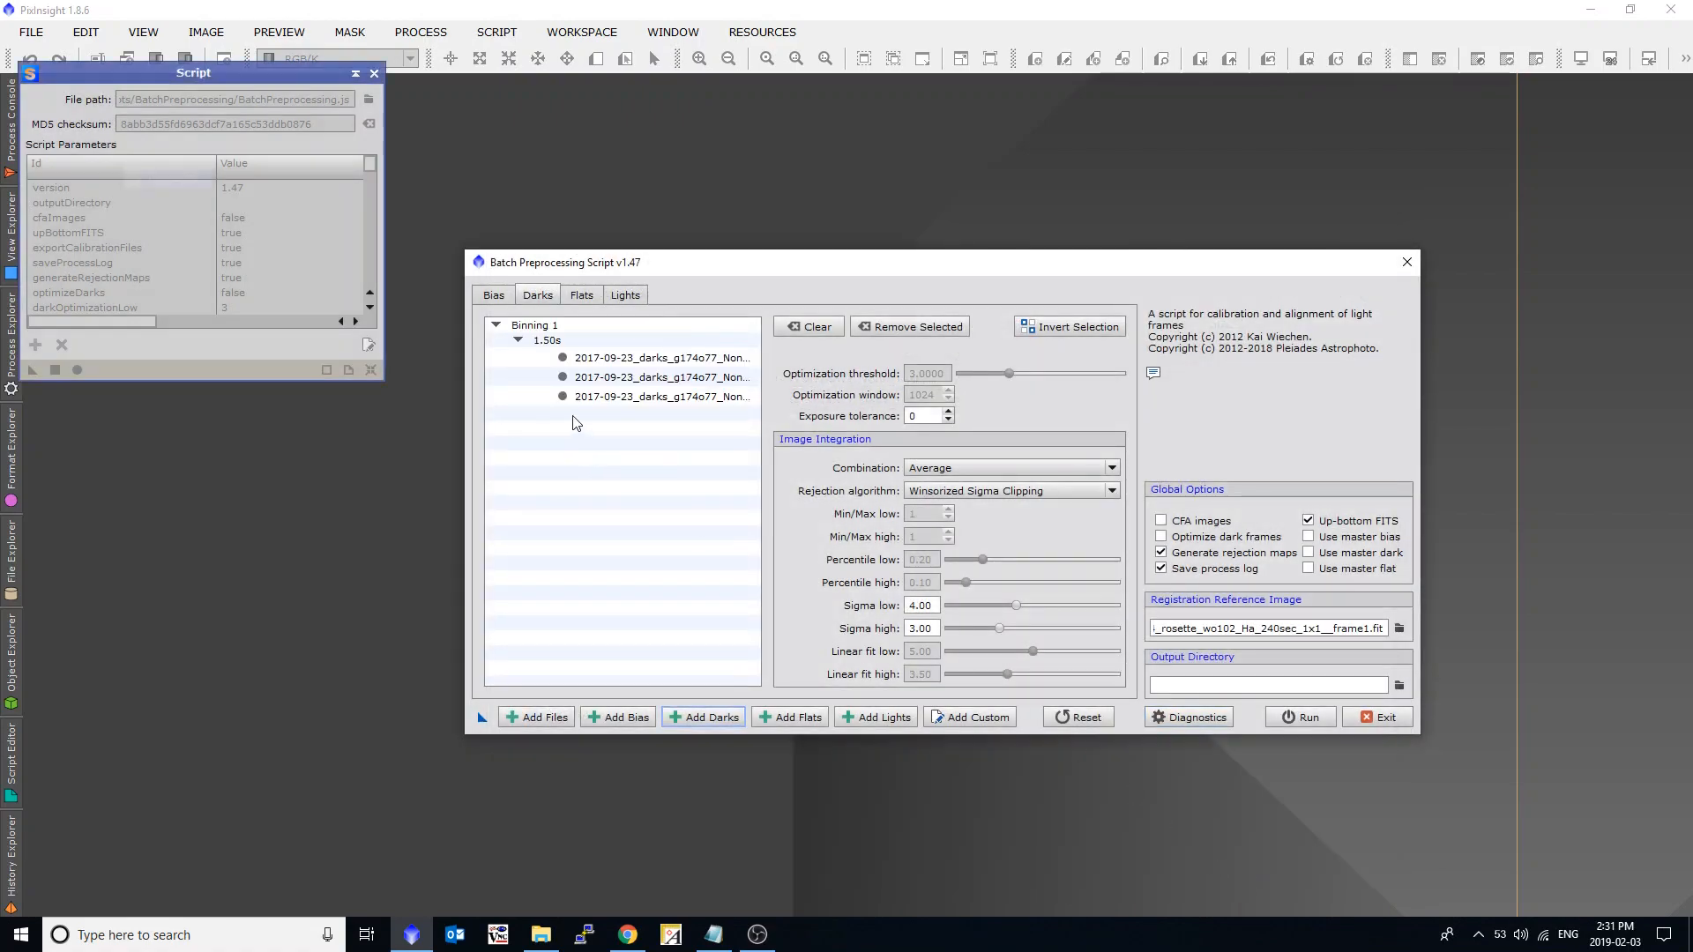
Add all 0.5-second dark subs from the dark_subs 0.5s folder to the dark list.
left_click(716, 723)
left_click(957, 247)
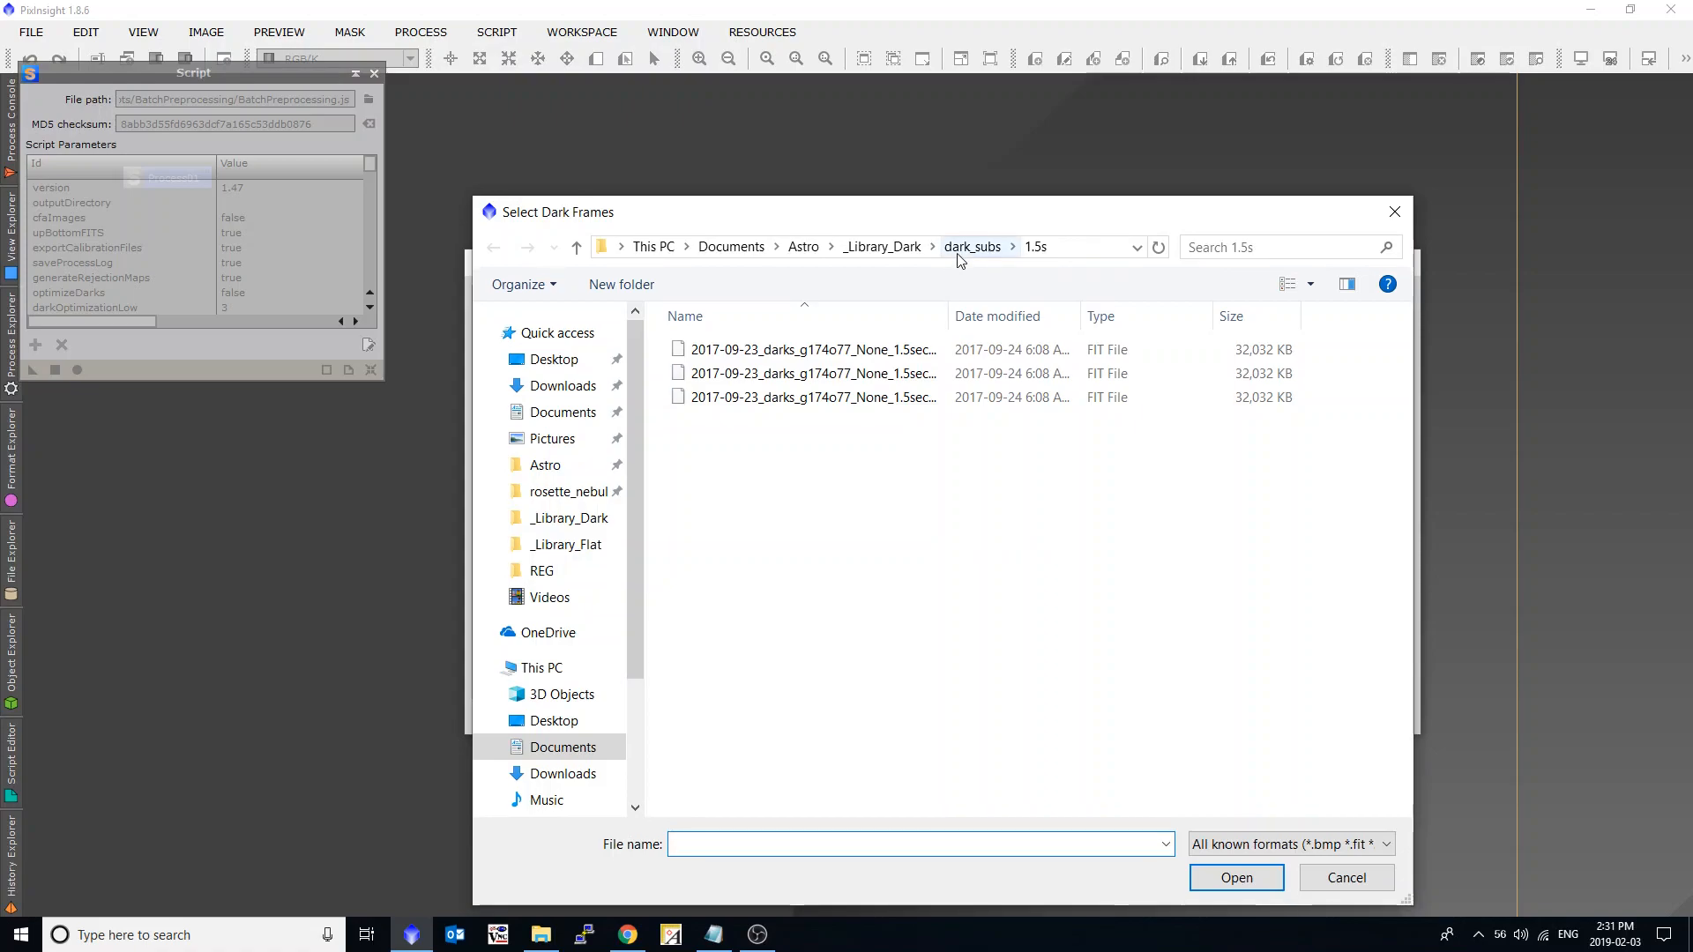
double_click(943, 349)
left_click(961, 373)
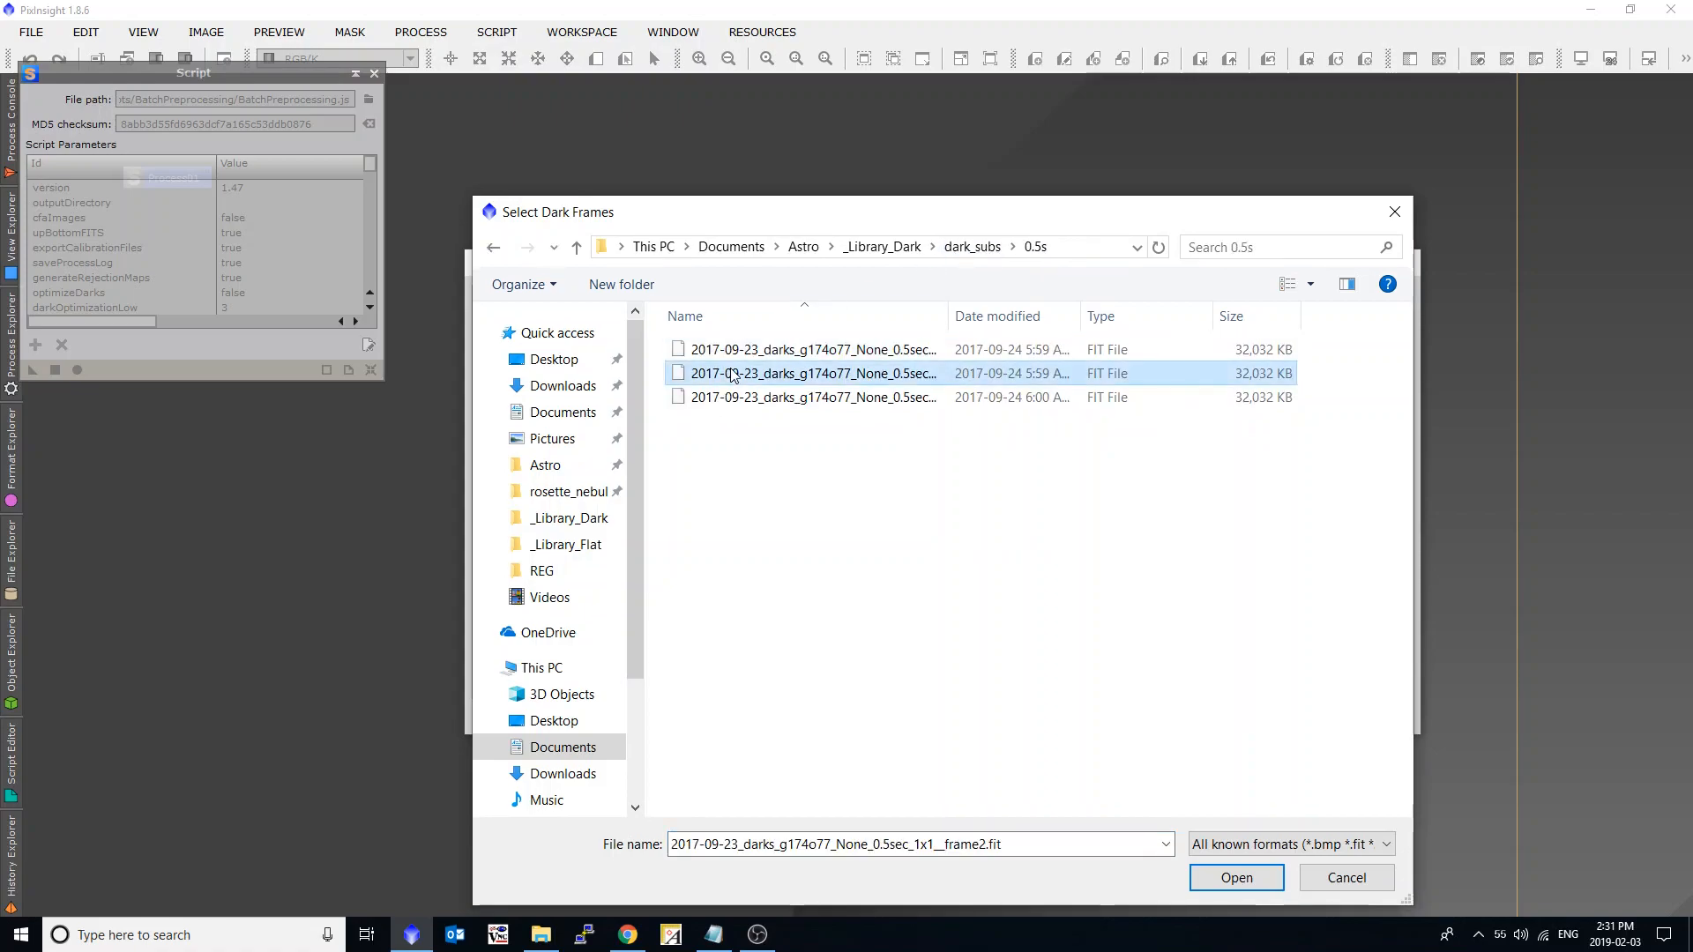
key("ctrl+a")
left_click(1204, 883)
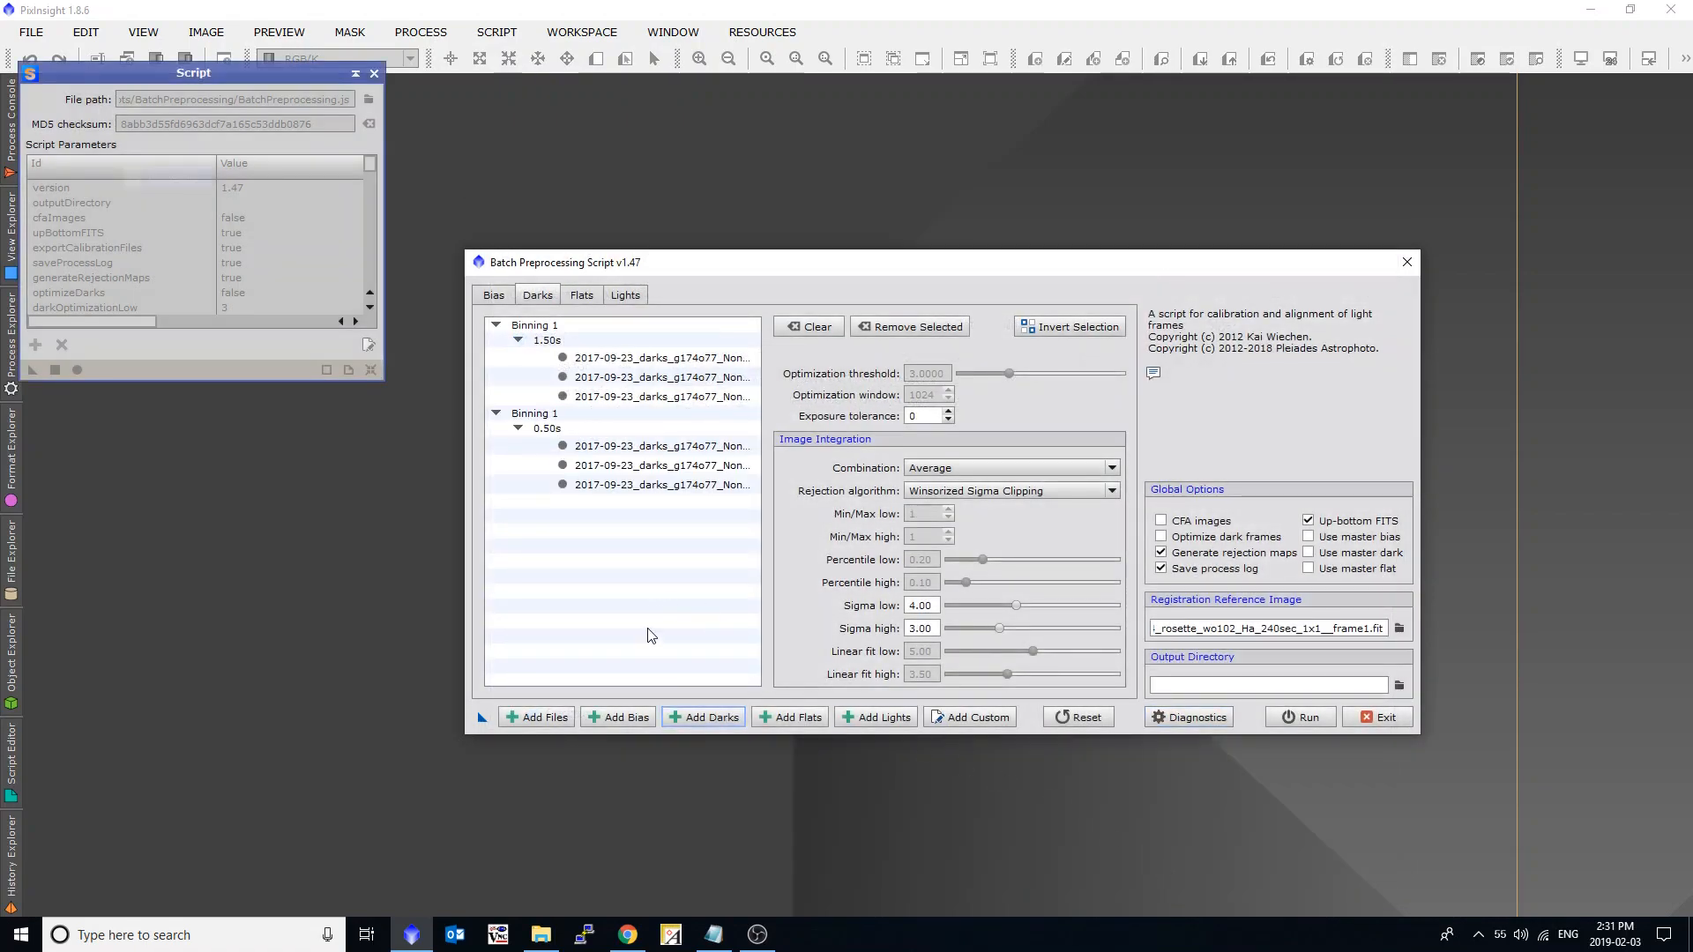
Add all 1-second dark subs from the dark_subs 1s folder to the dark list.
left_click(690, 725)
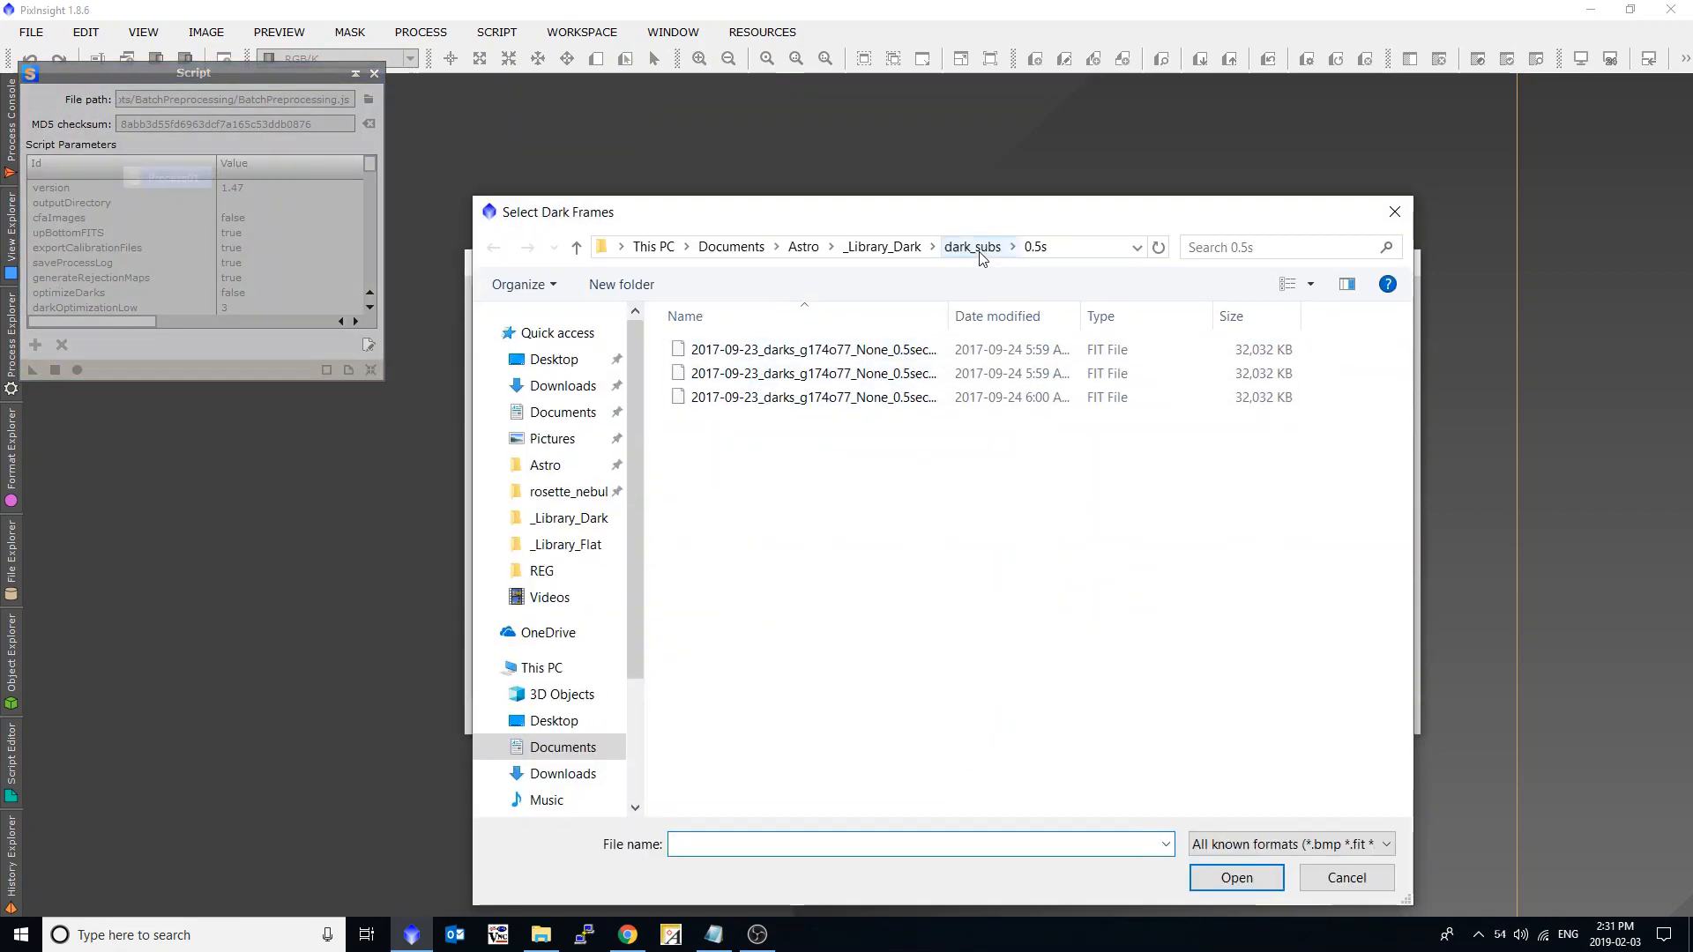
left_click(973, 247)
double_click(751, 397)
left_click(756, 399)
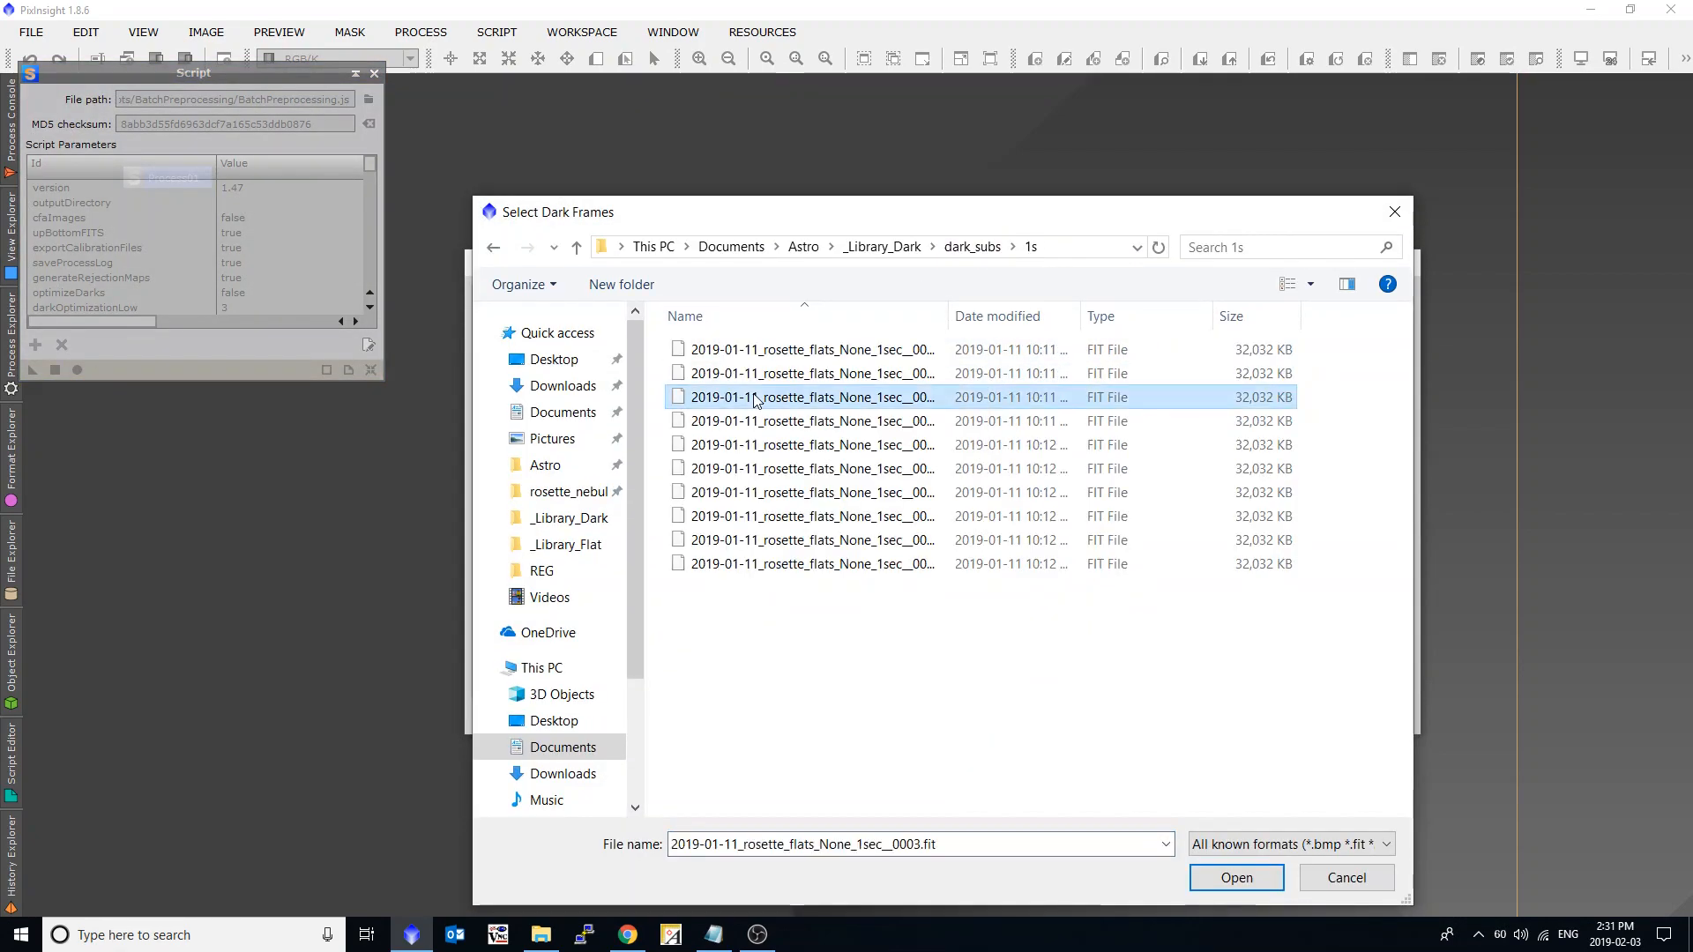
key("ctrl+a")
key("Return")
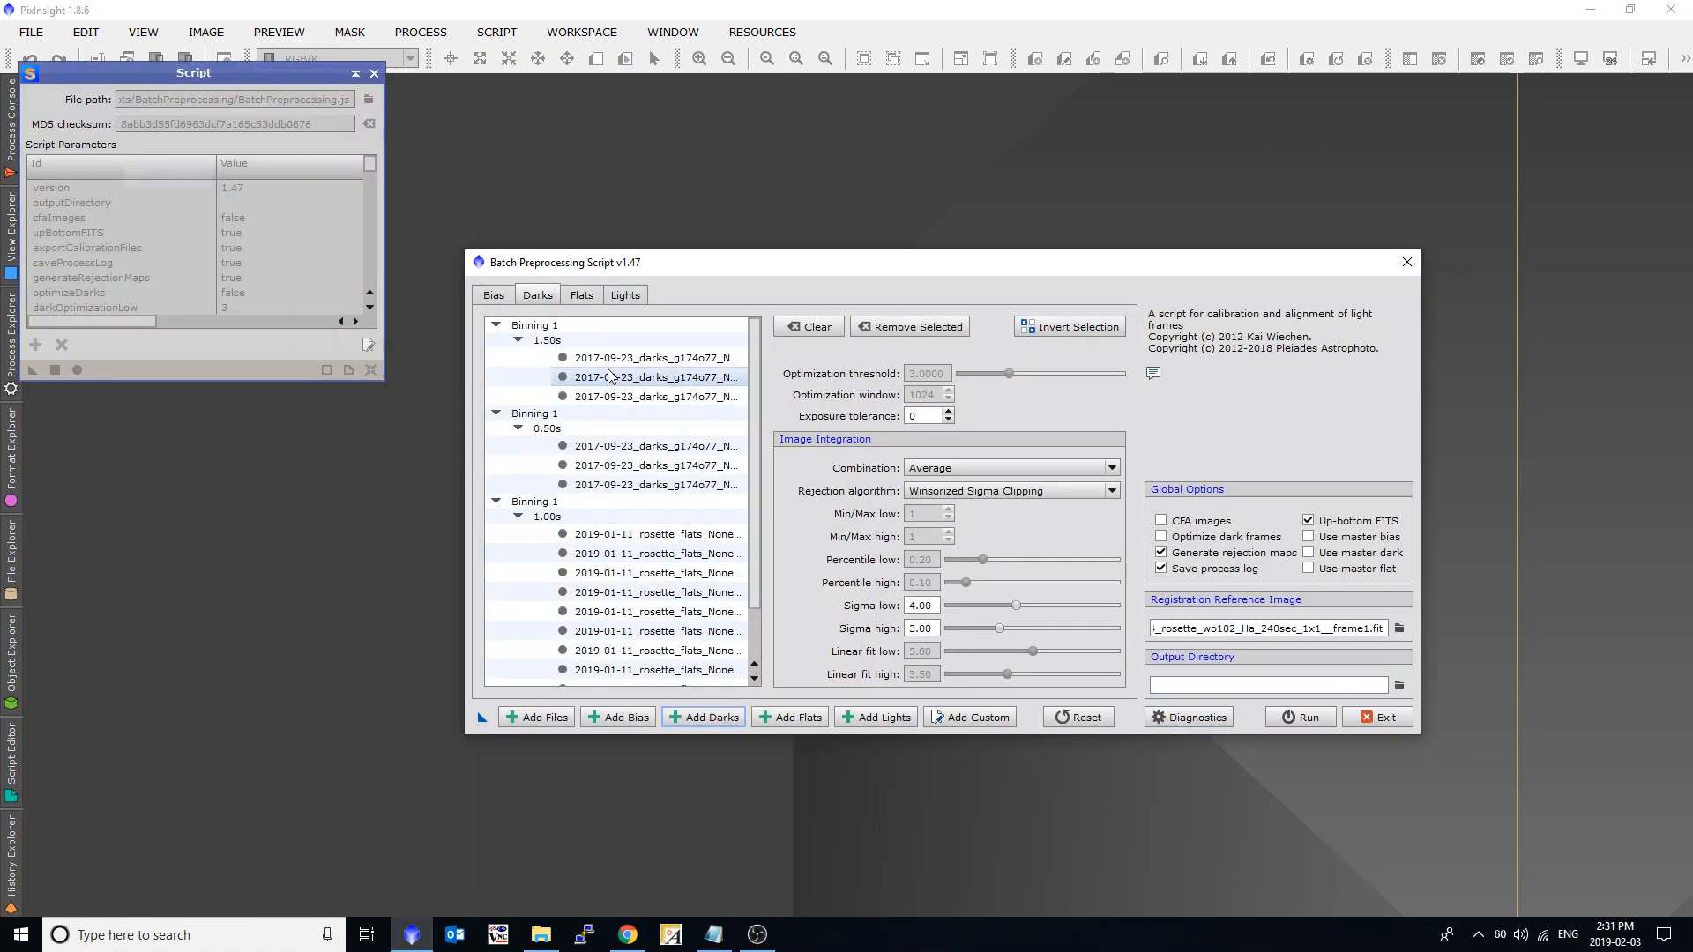
Examine how the darks are grouped by exposure time, and show the light frame list.
scroll(632, 468, "down", 1)
scroll(632, 476, "up", 1)
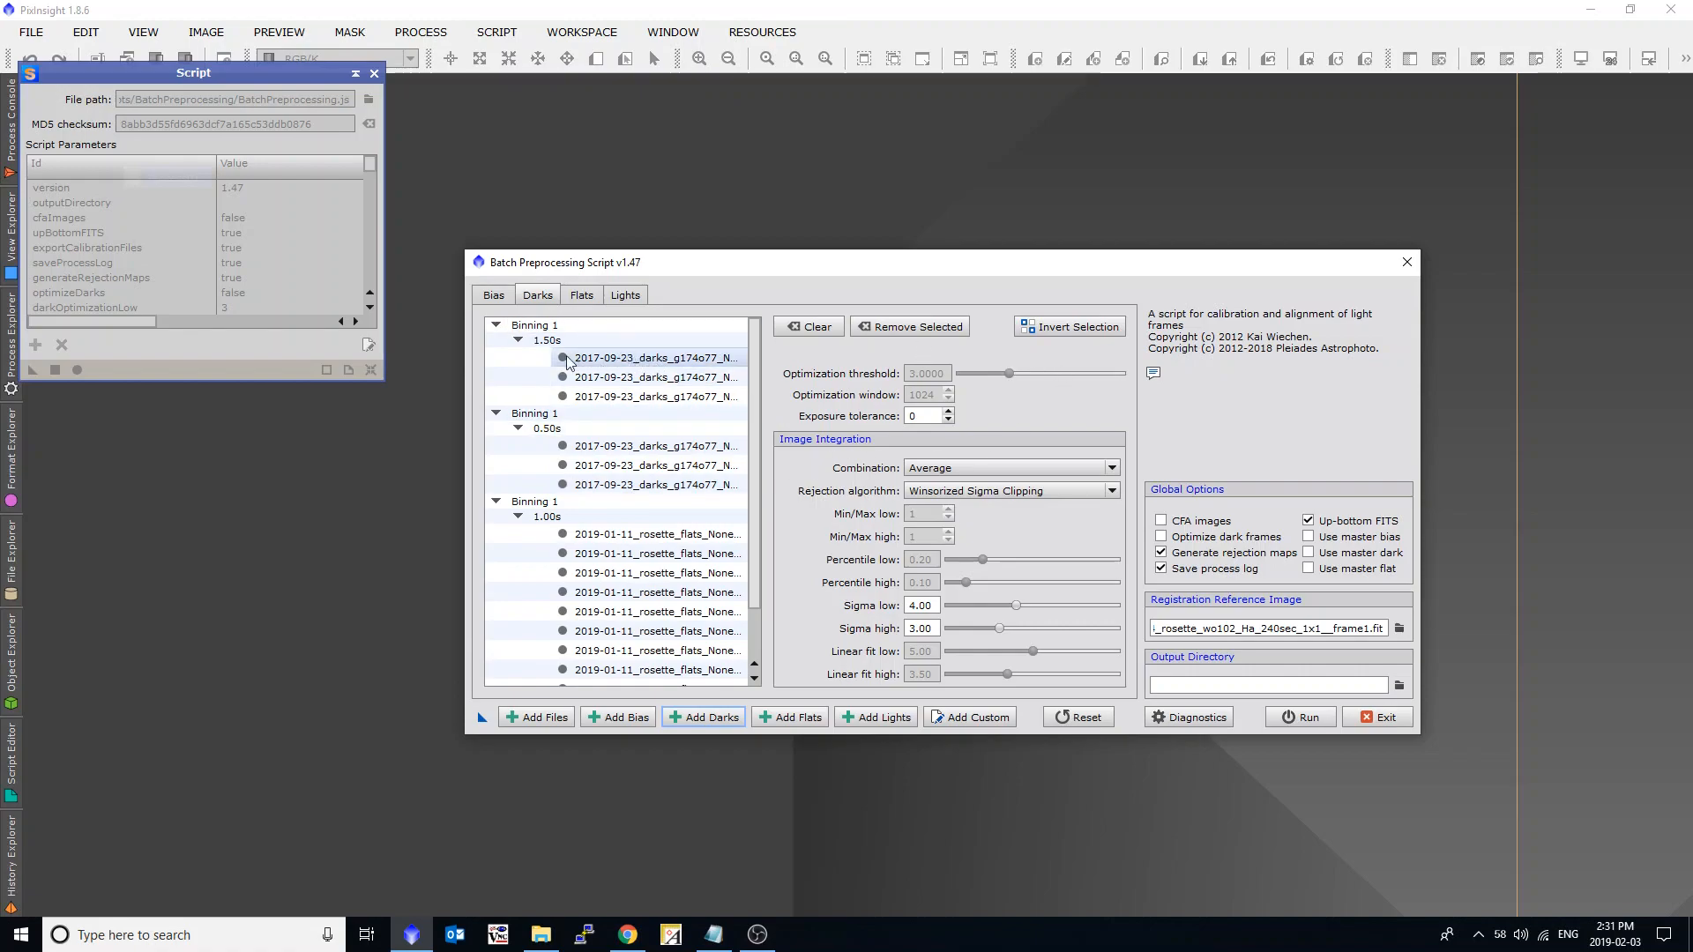
left_click(541, 343)
left_click(545, 432)
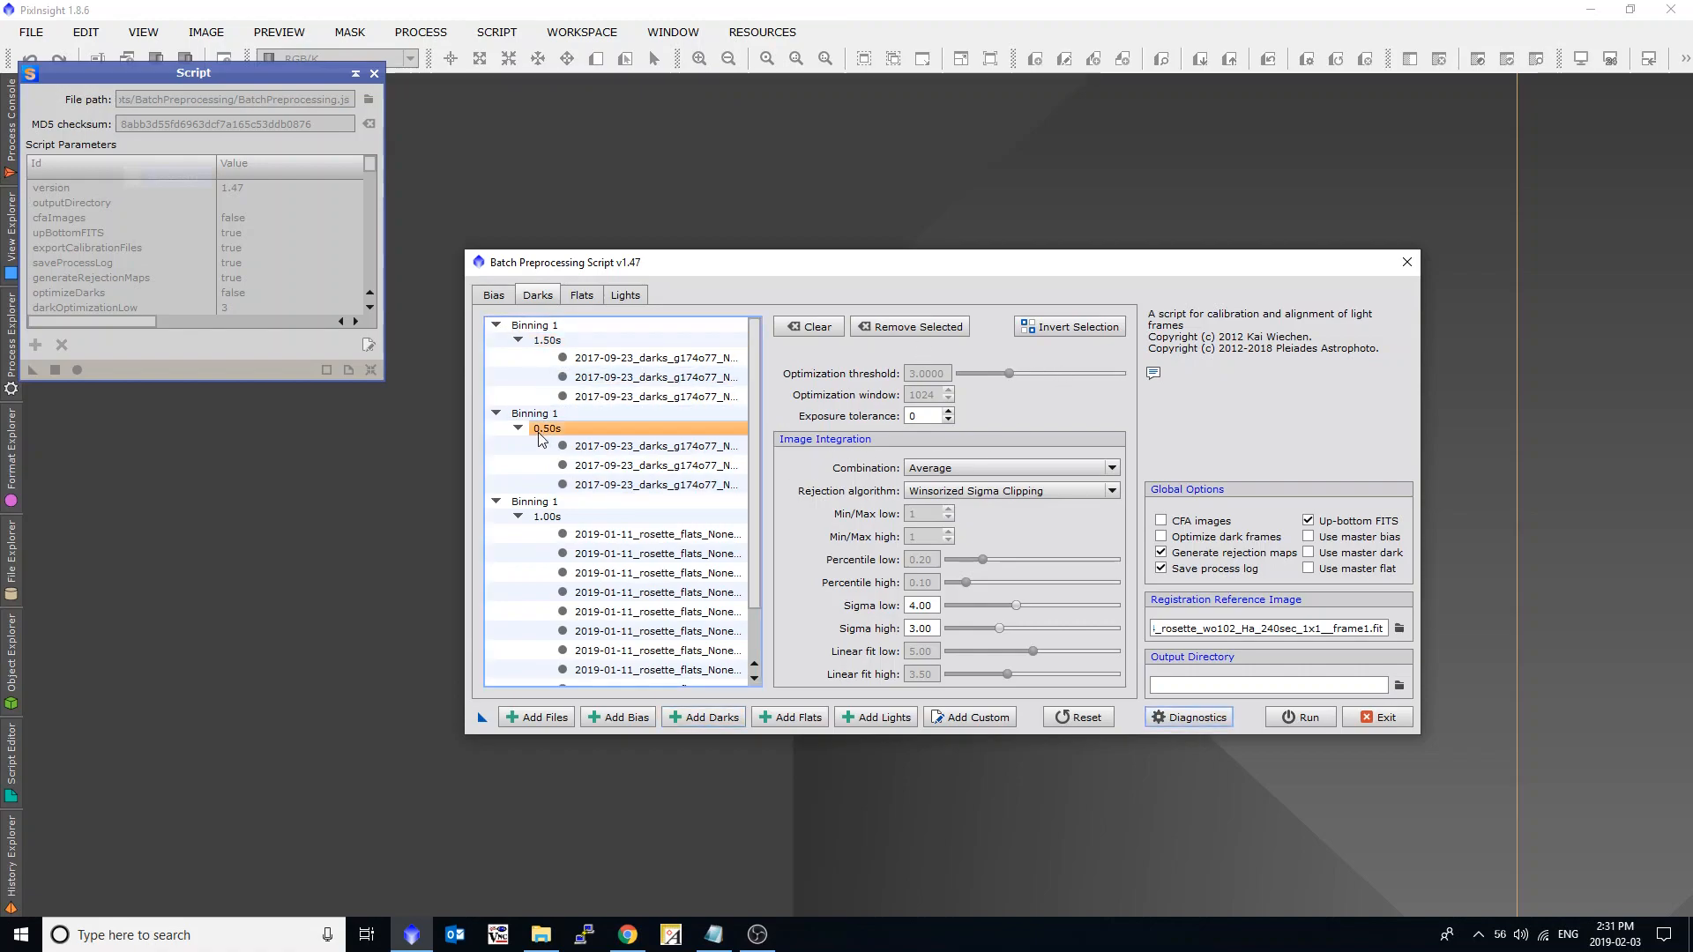
left_click(543, 519)
scroll(596, 544, "down", 1)
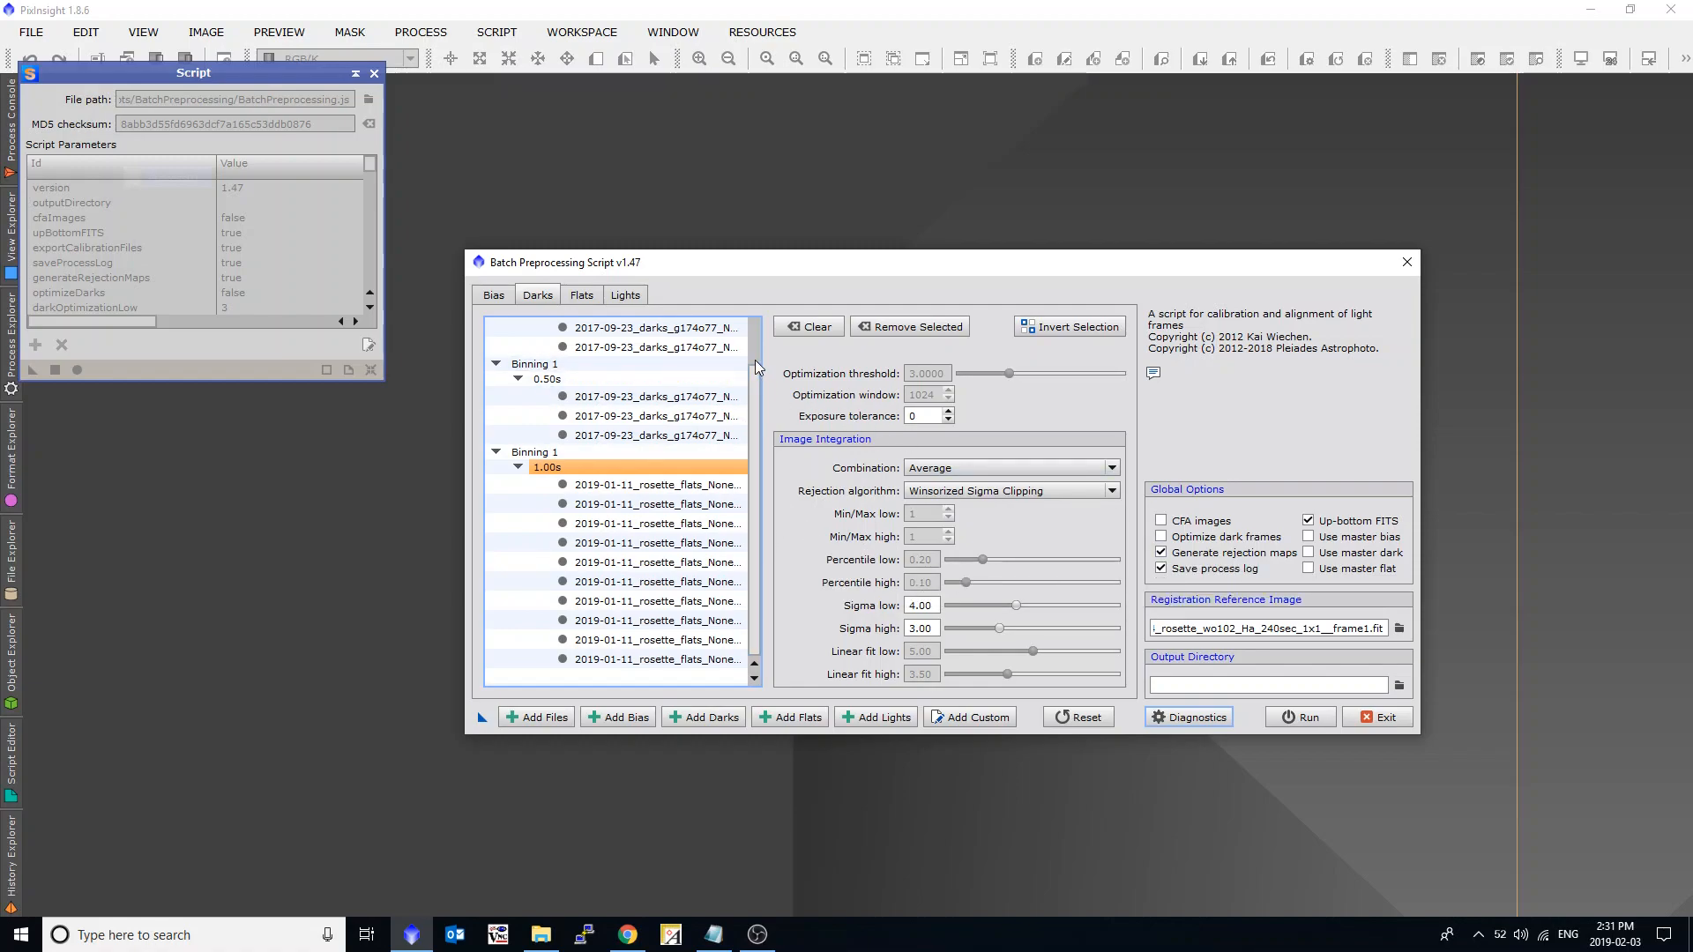
scroll(757, 367, "up", 1)
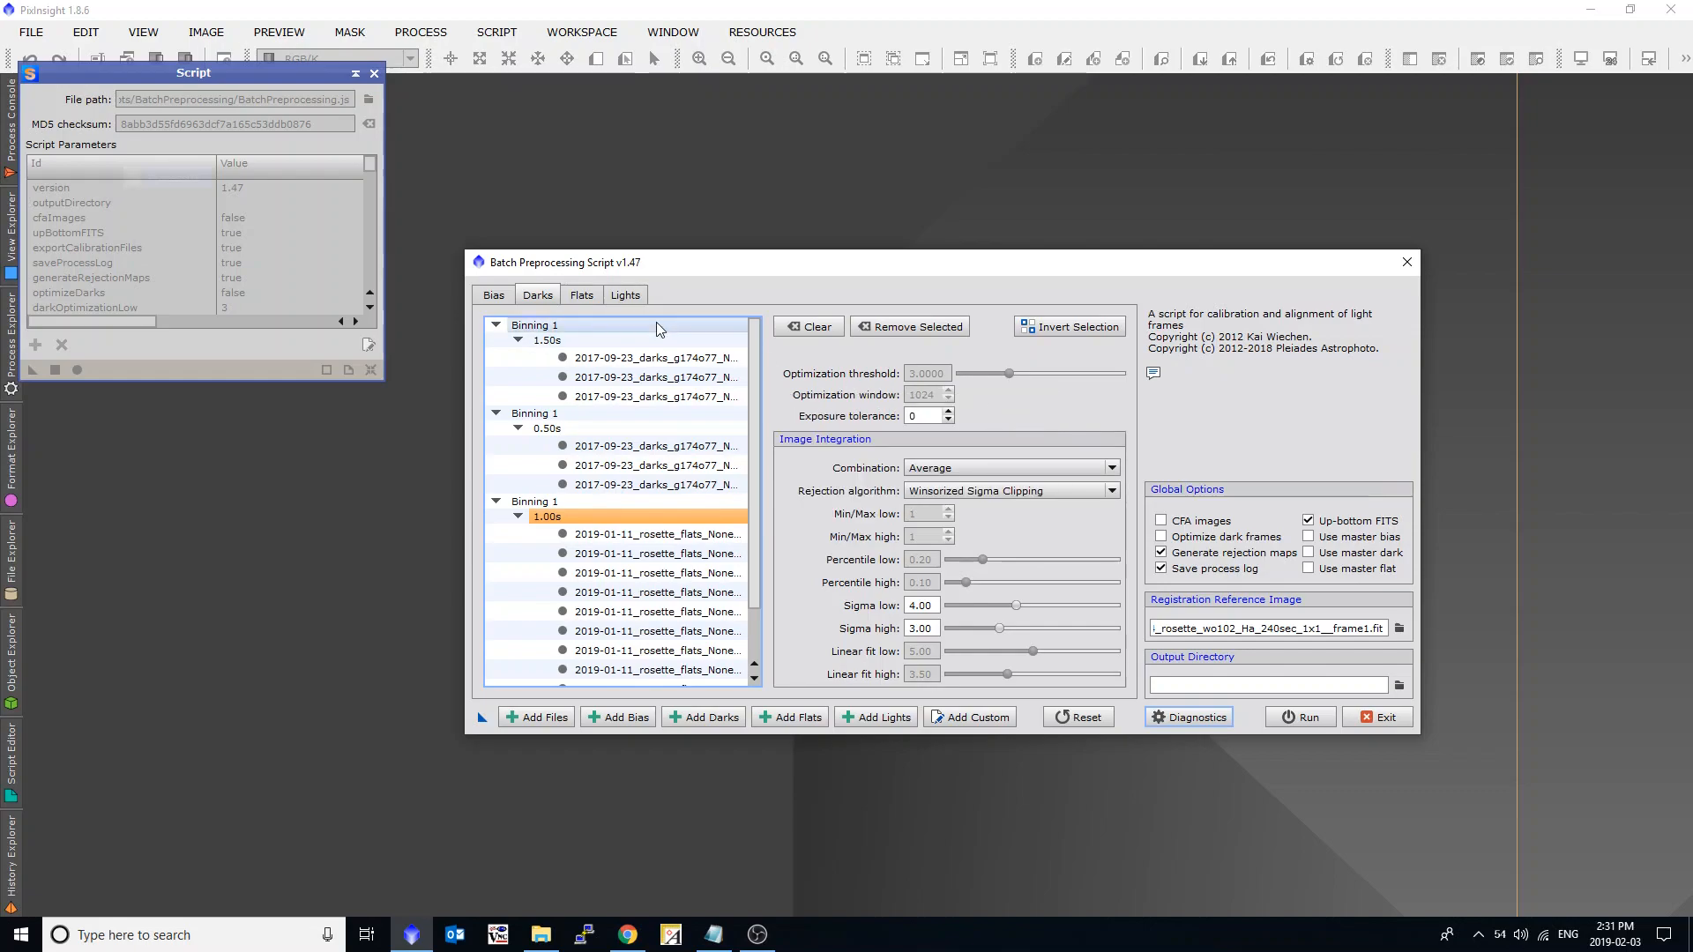
left_click(628, 295)
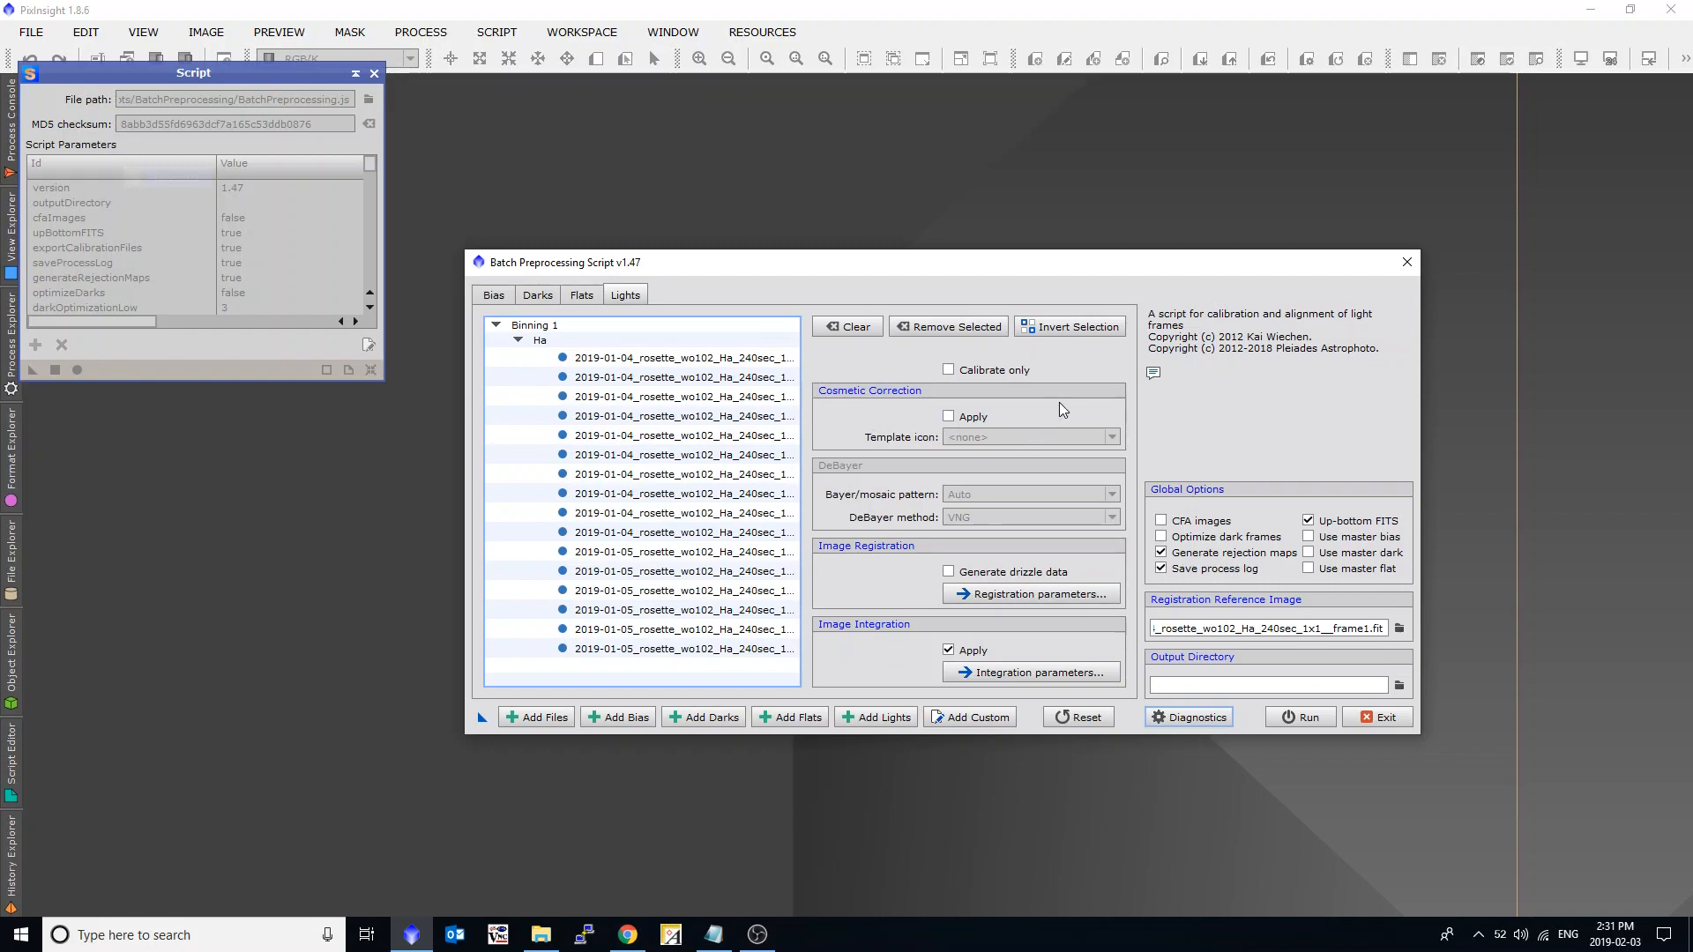
left_click(948, 416)
left_click(1044, 436)
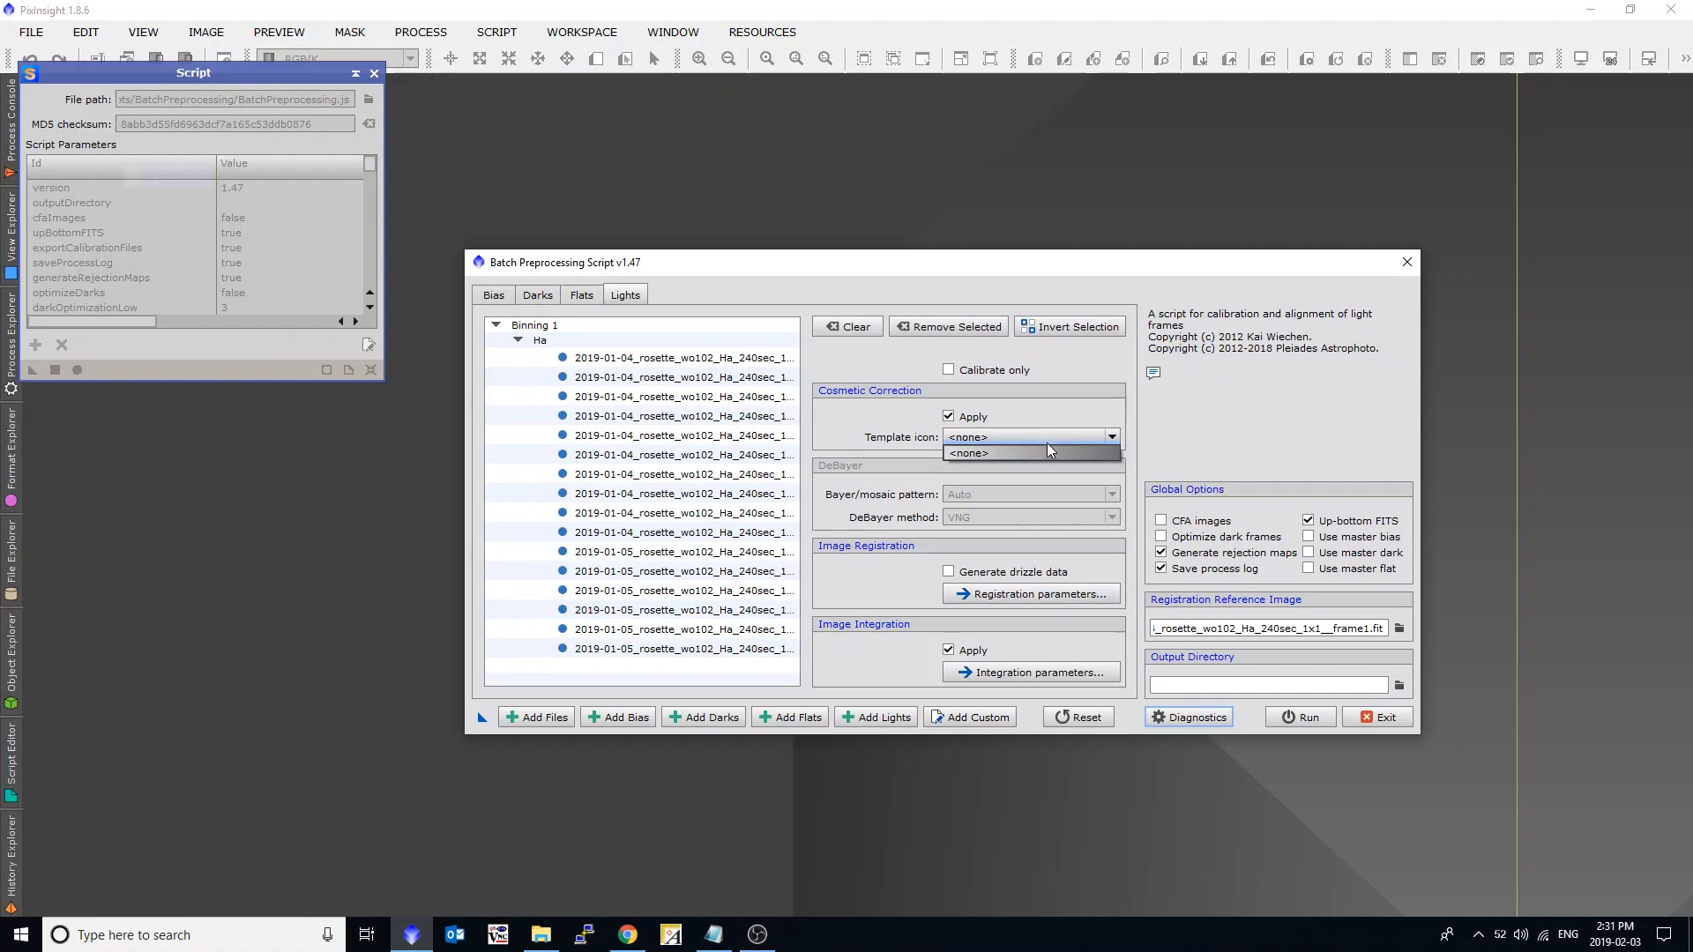
left_click(1052, 436)
left_click(975, 416)
Save the batch preprocessing setup as a process icon on the workspace and close the script.
left_click_drag(740, 262, 684, 252)
left_click_drag(425, 706, 127, 437)
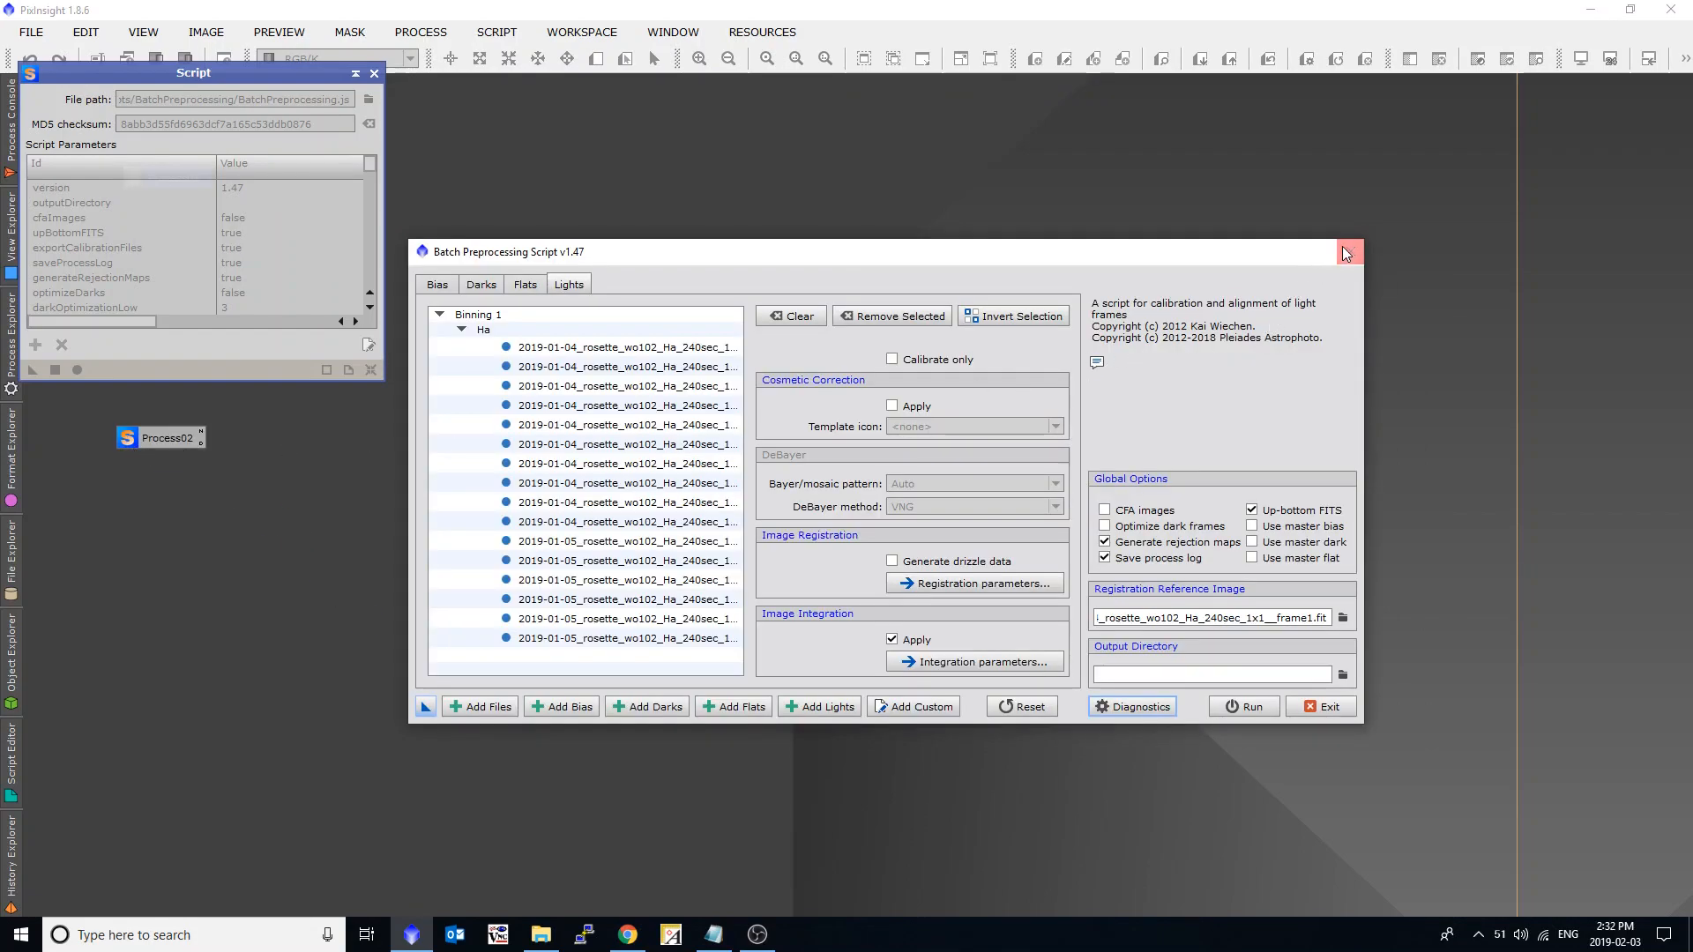
left_click(1346, 254)
left_click(810, 503)
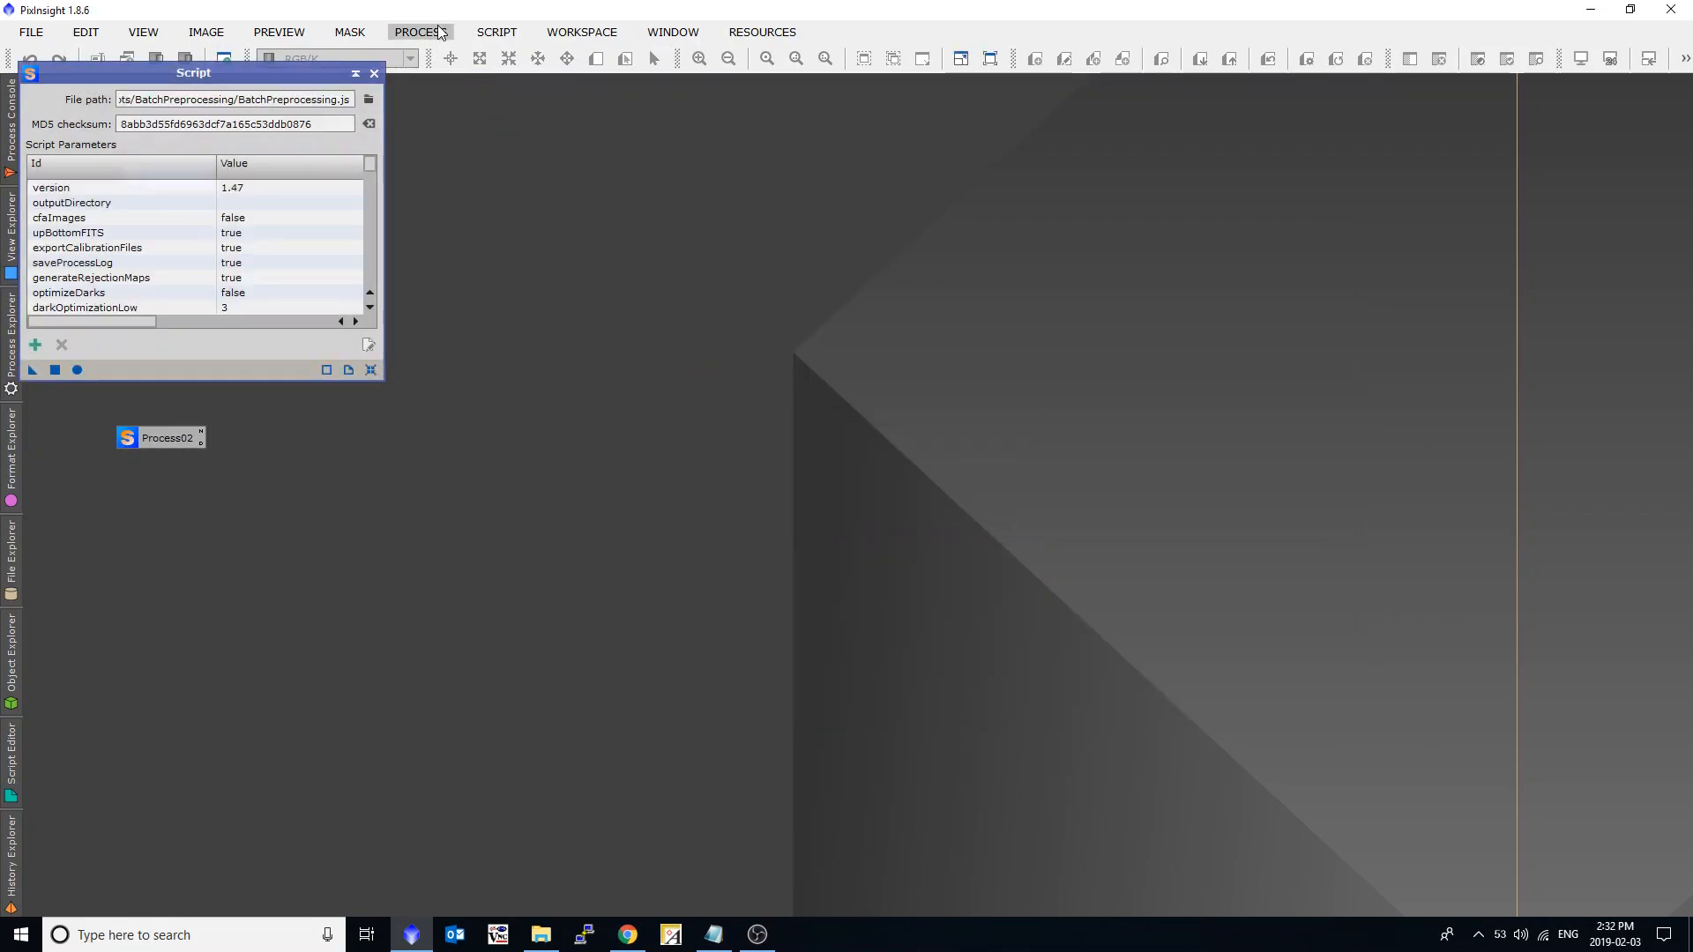
Open the CosmeticCorrection process and turn off its automatic detection, keeping the master dark option on.
left_click(441, 34)
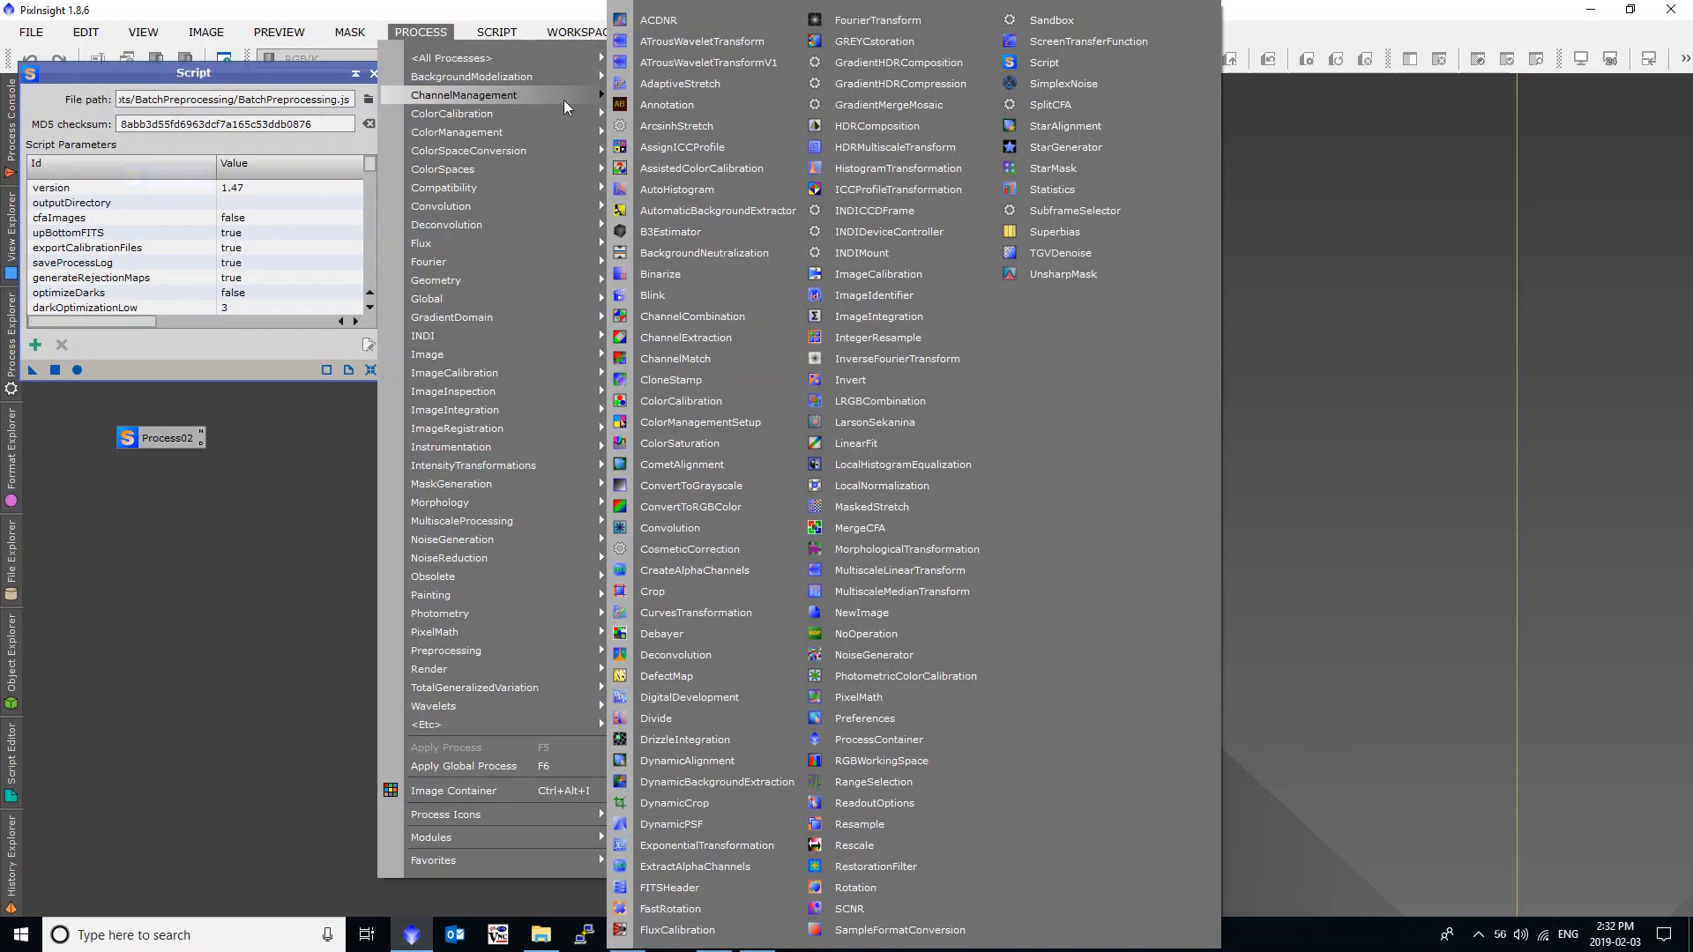
left_click(690, 548)
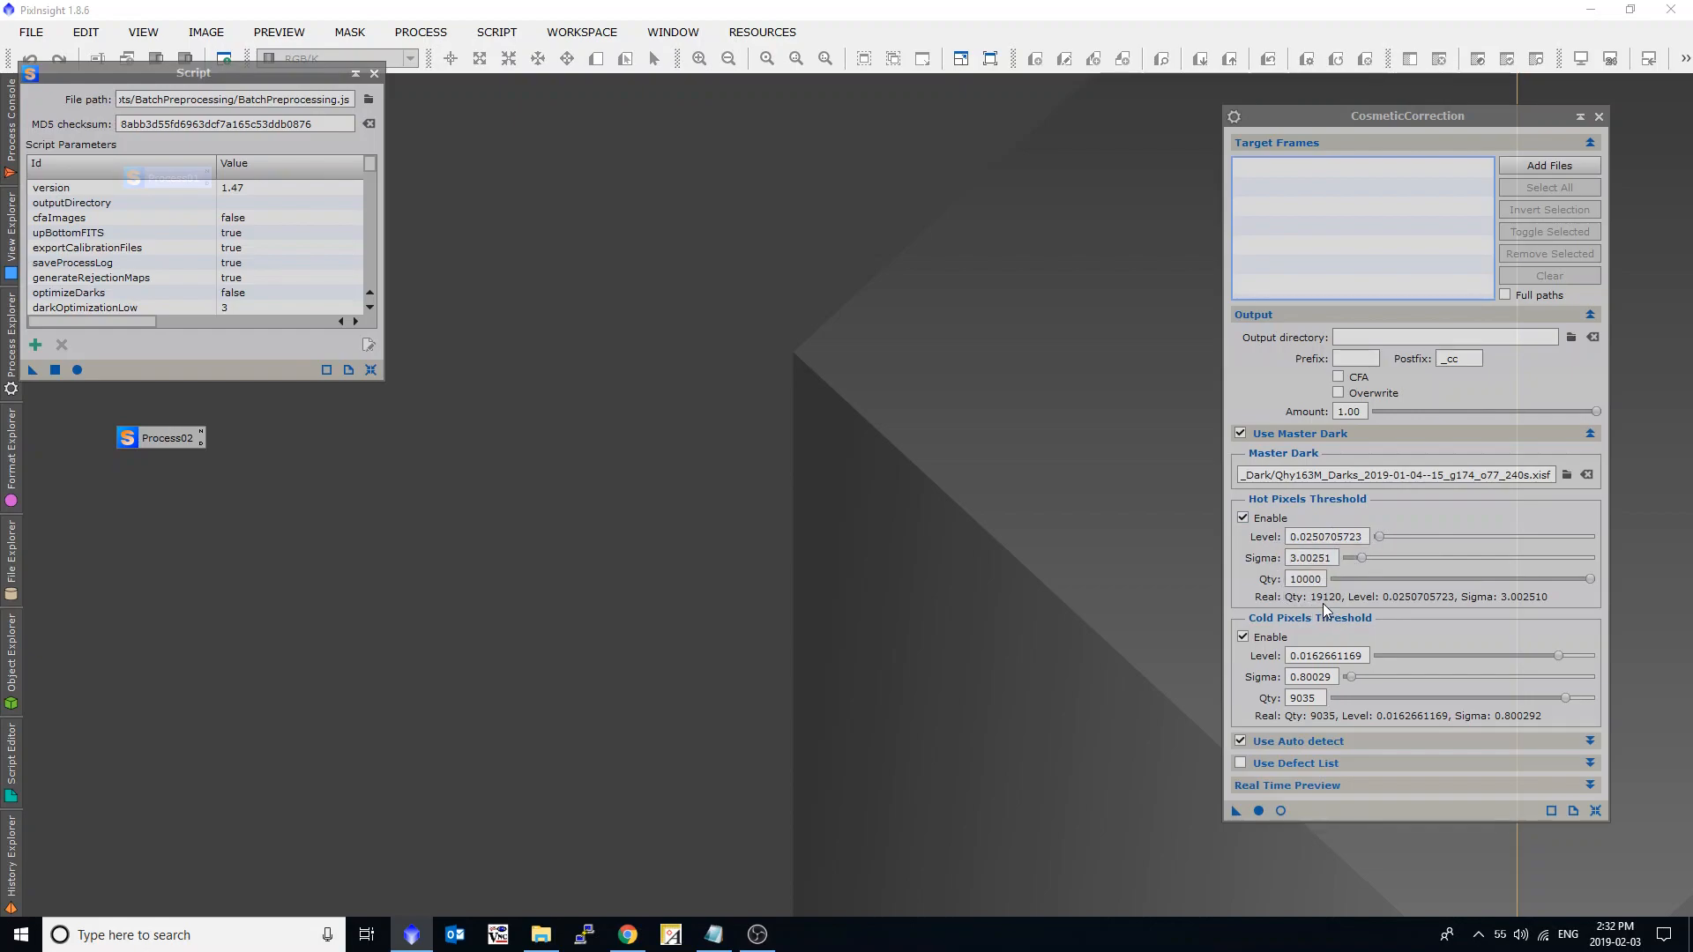
left_click(1242, 741)
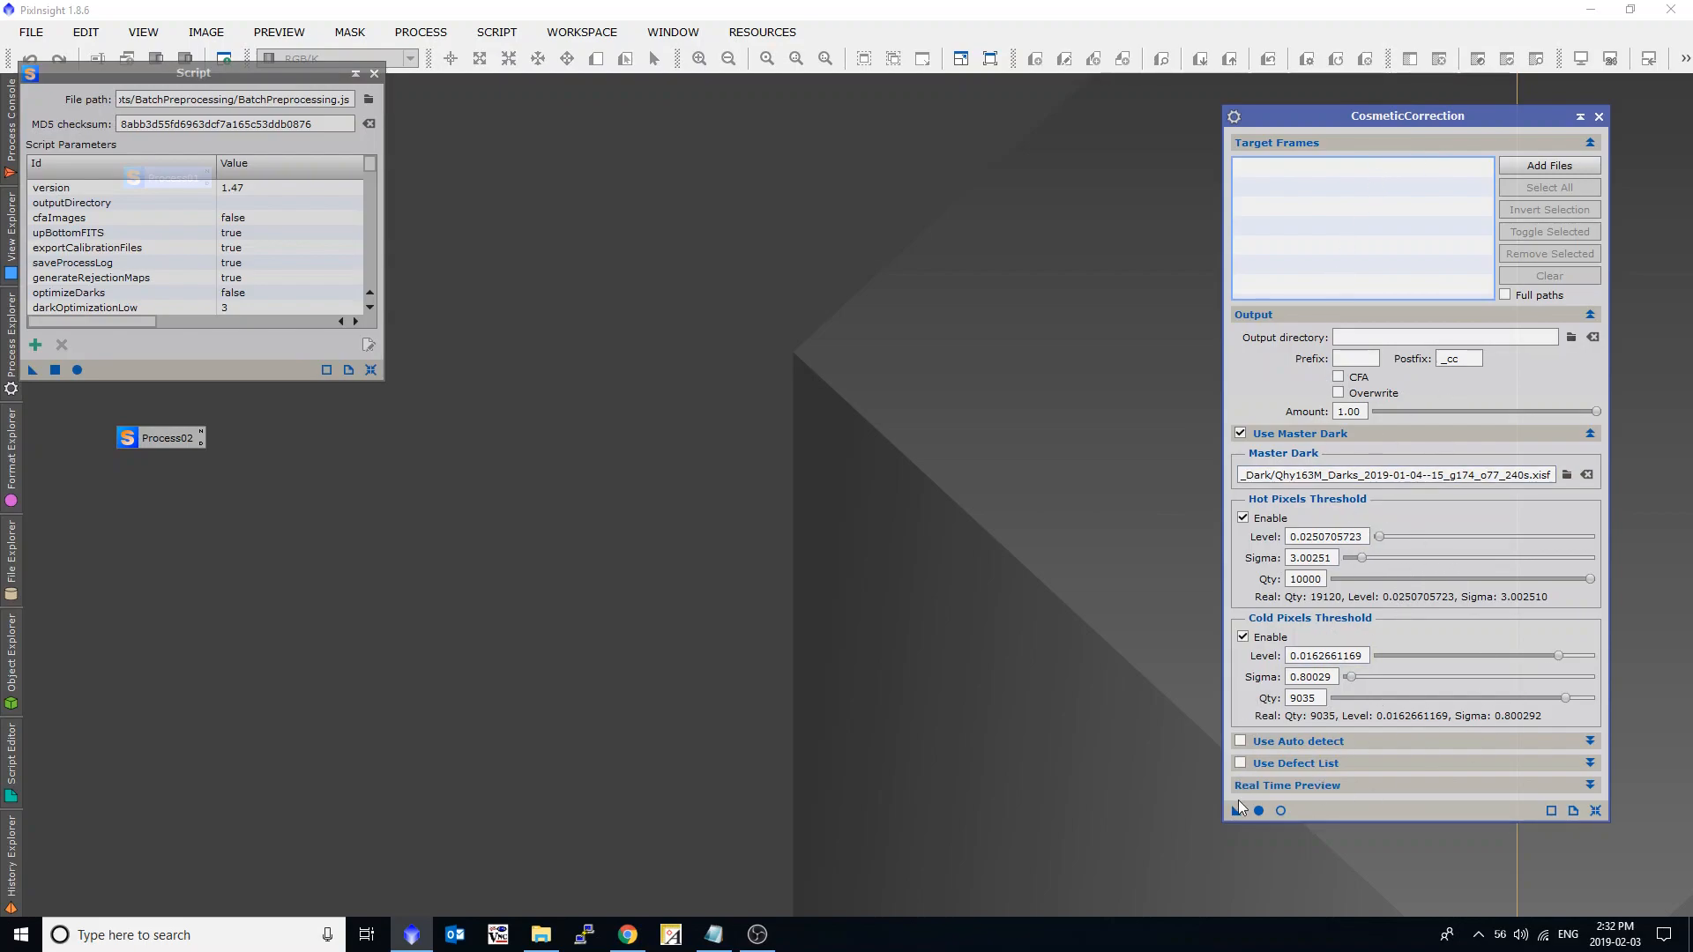
Save the CosmeticCorrection settings as a workspace process icon and rename it MyCC.
left_click_drag(1238, 812, 167, 477)
right_click(162, 476)
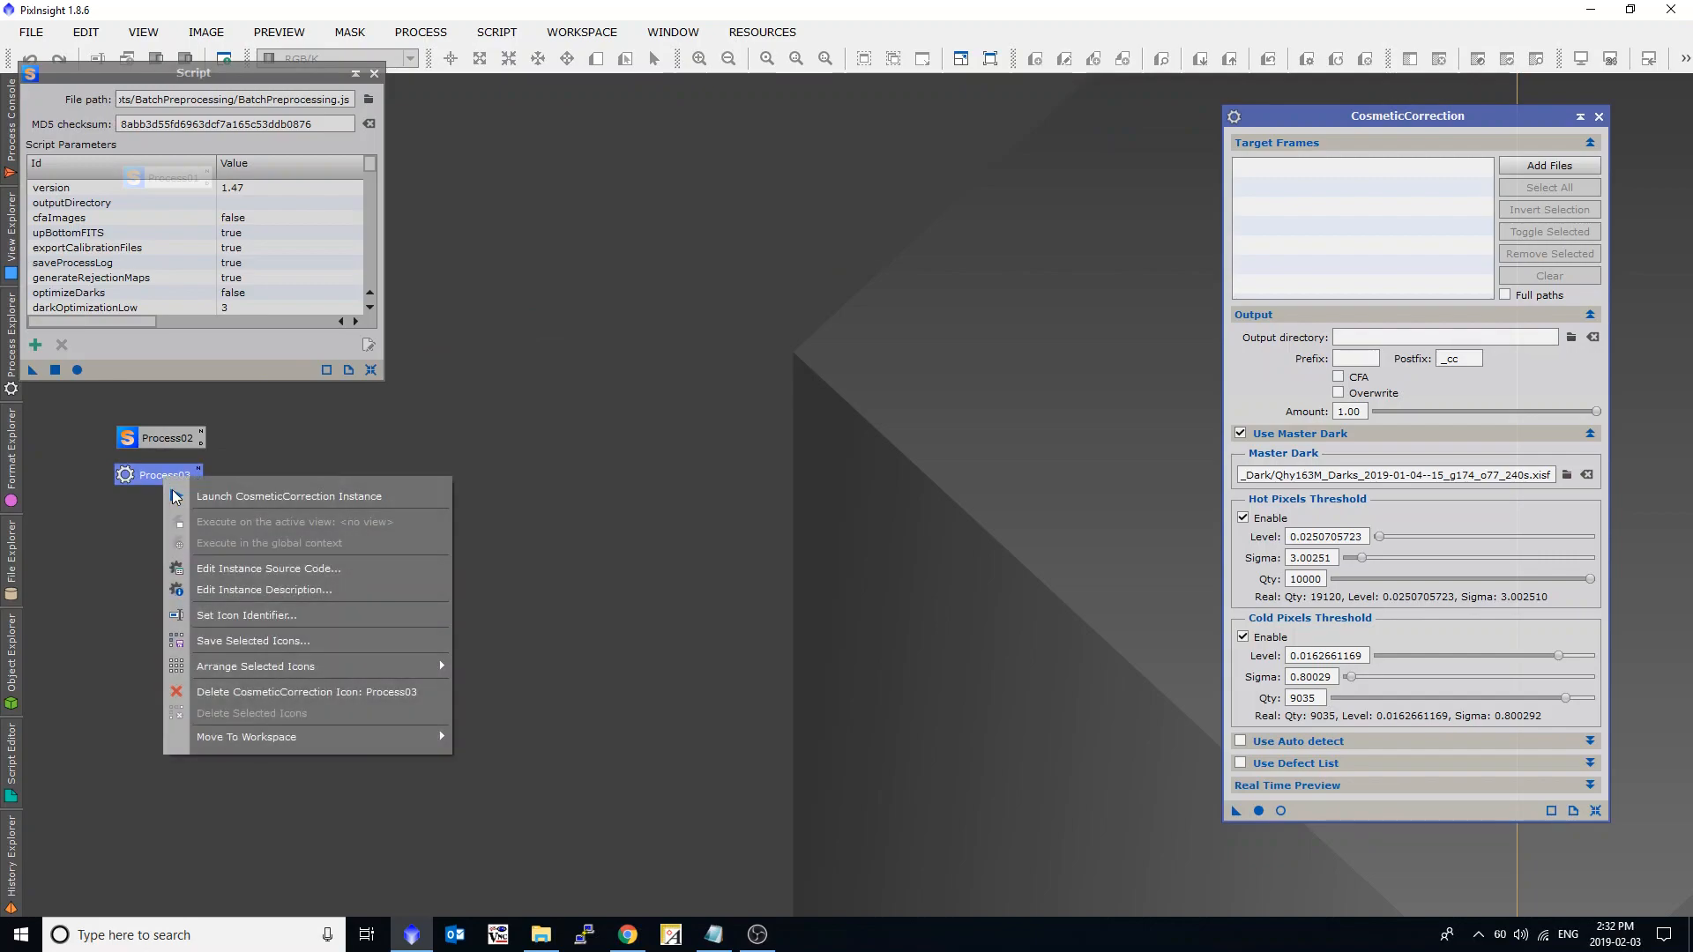
left_click(229, 612)
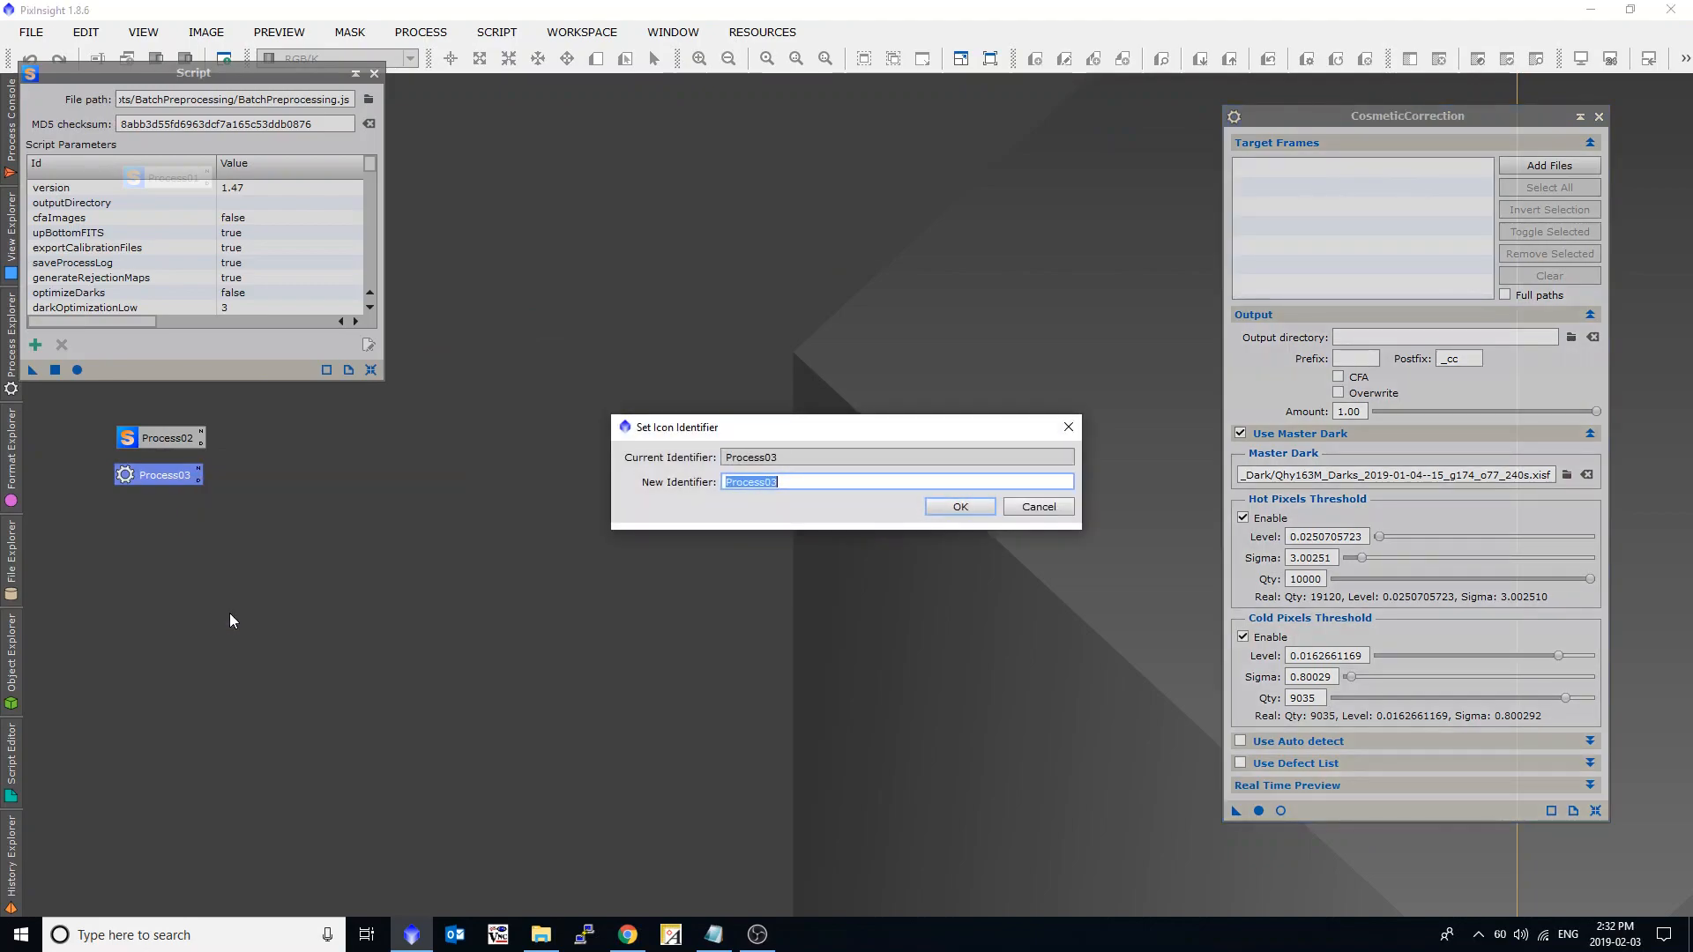
type("MyCC")
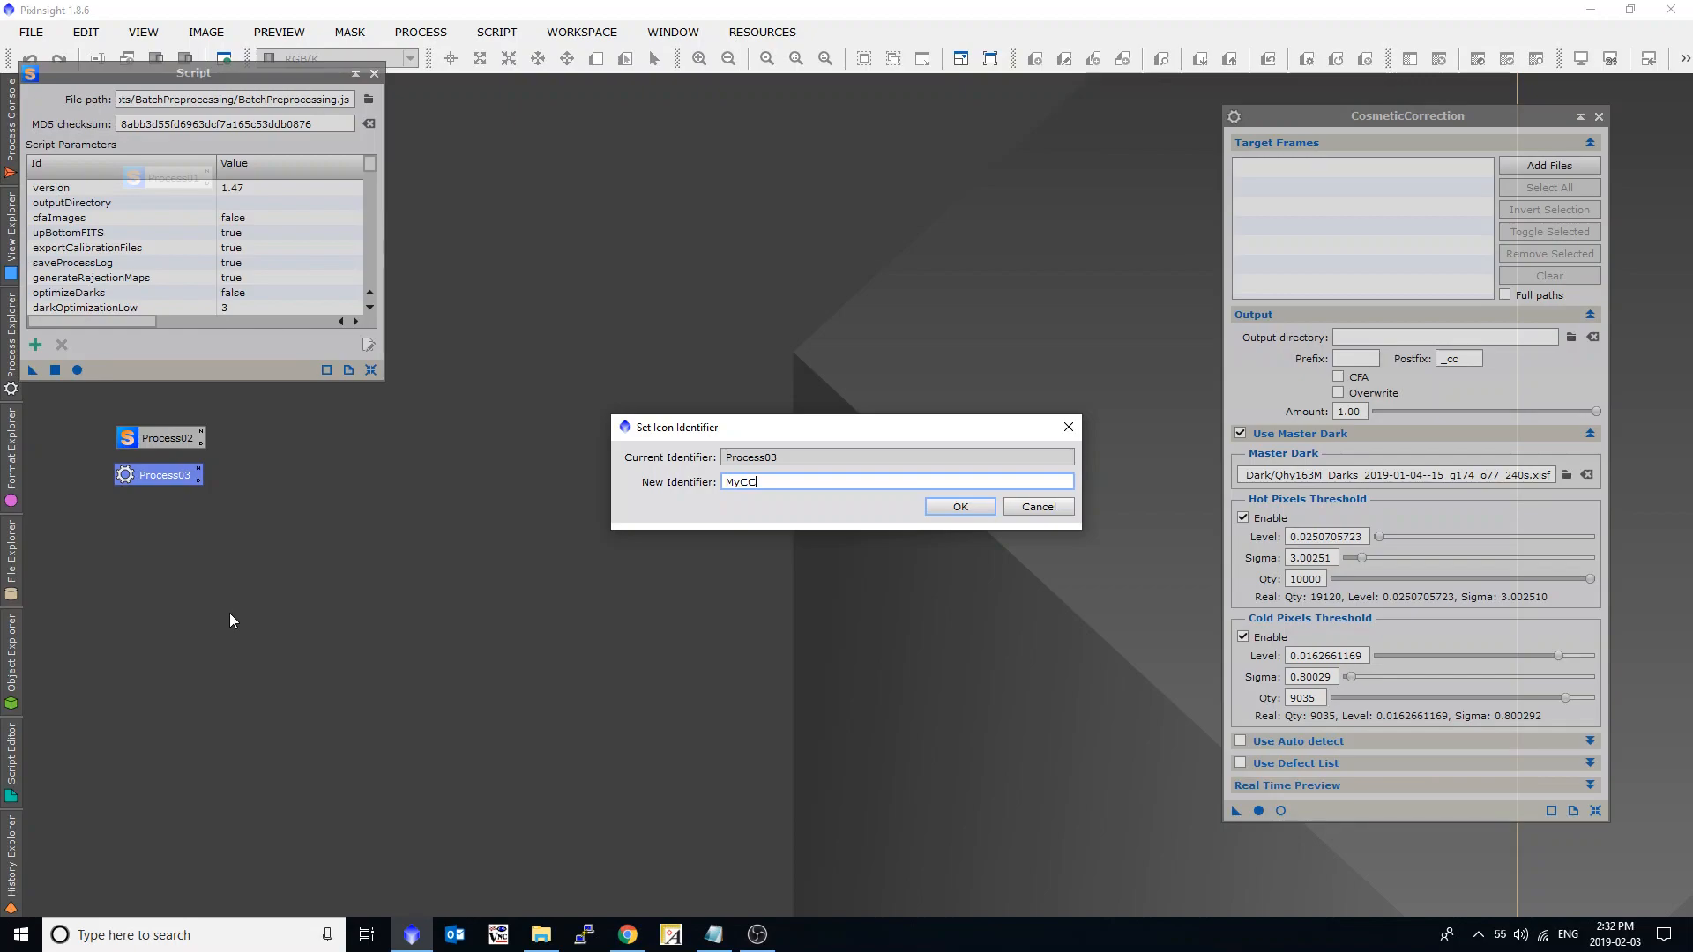
key("Return")
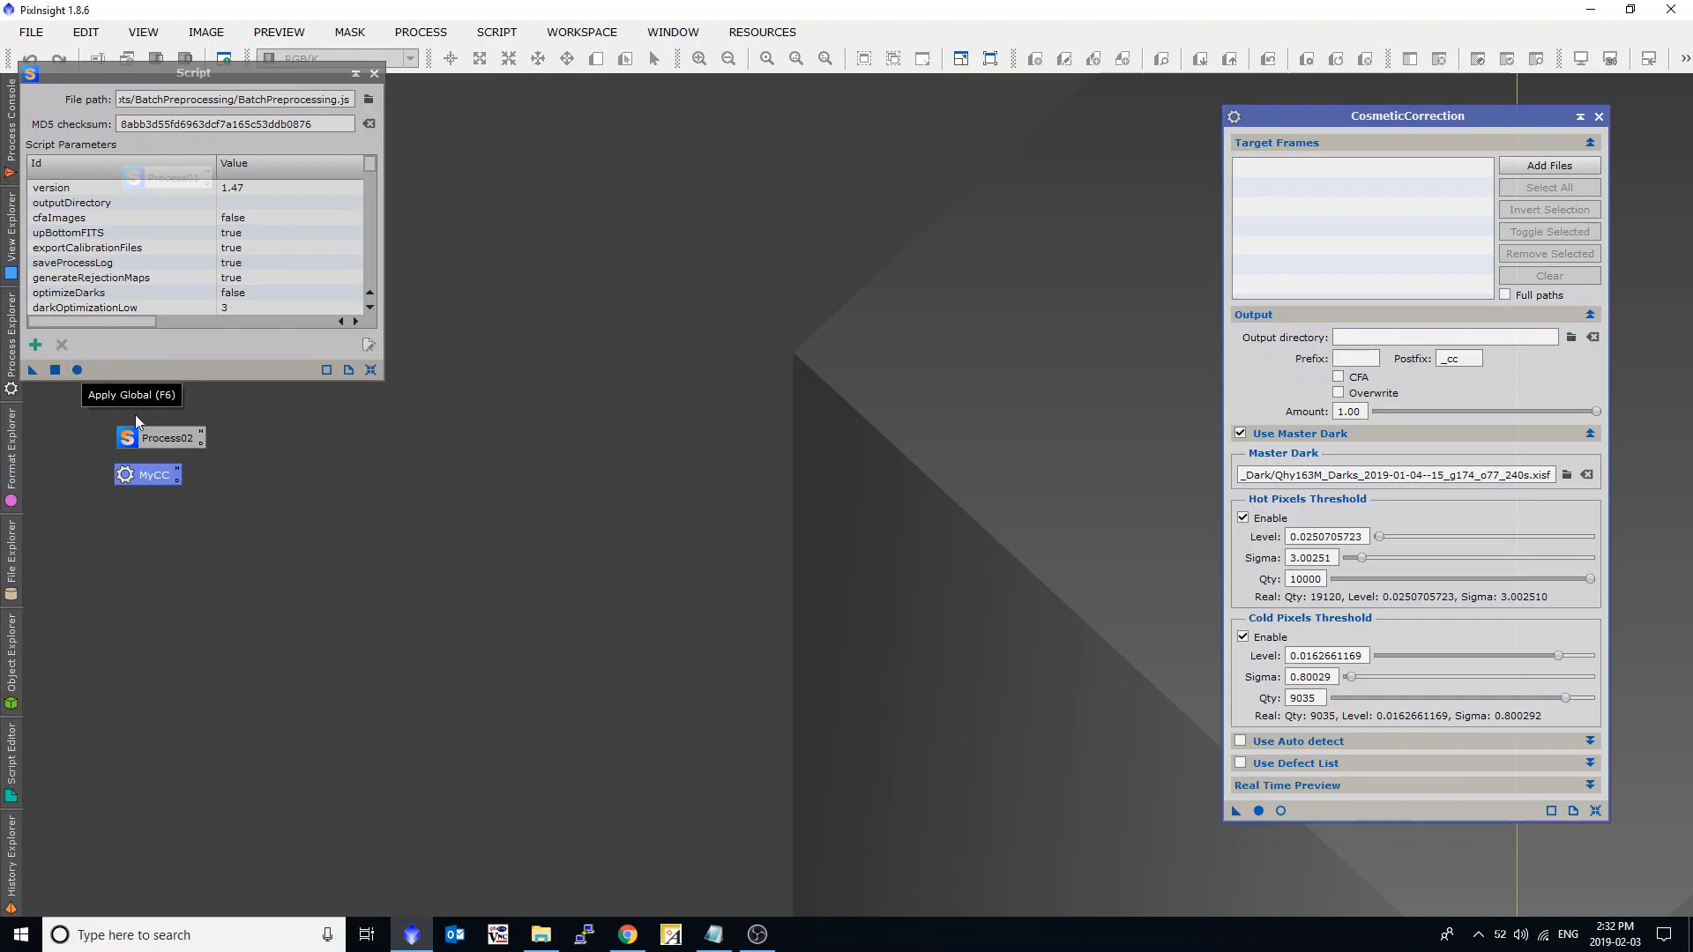
Relaunch the saved batch preprocessing setup, apply cosmetic correction to the lights with the MyCC template, and enable drizzle data generation.
double_click(159, 438)
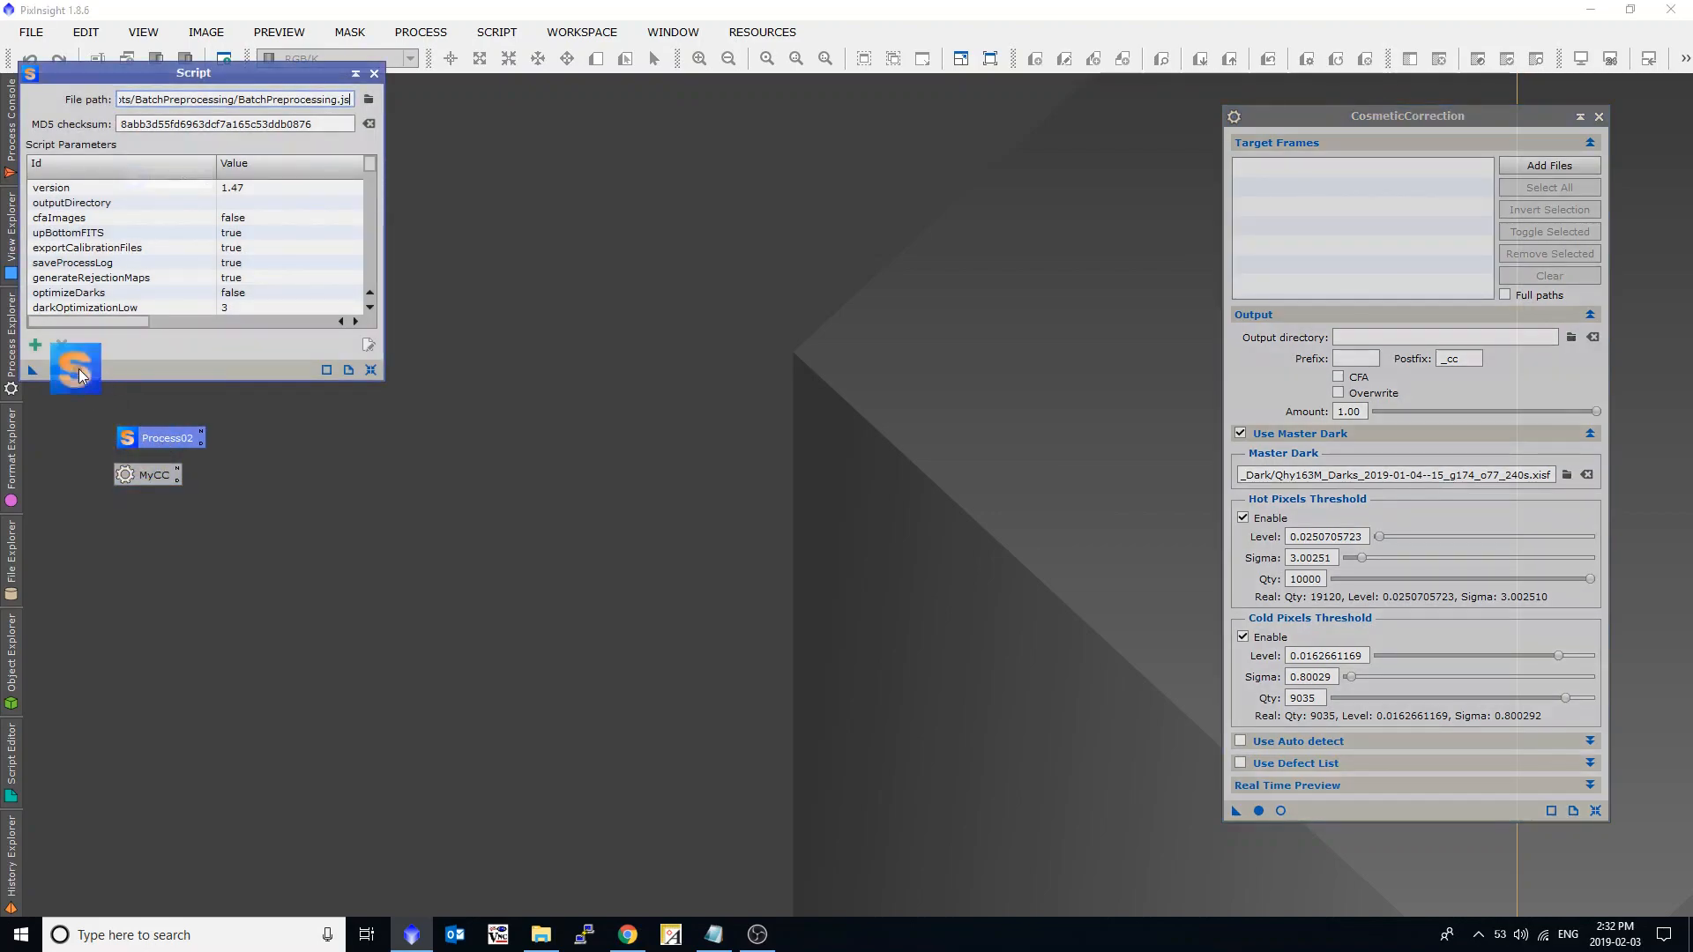
left_click(78, 370)
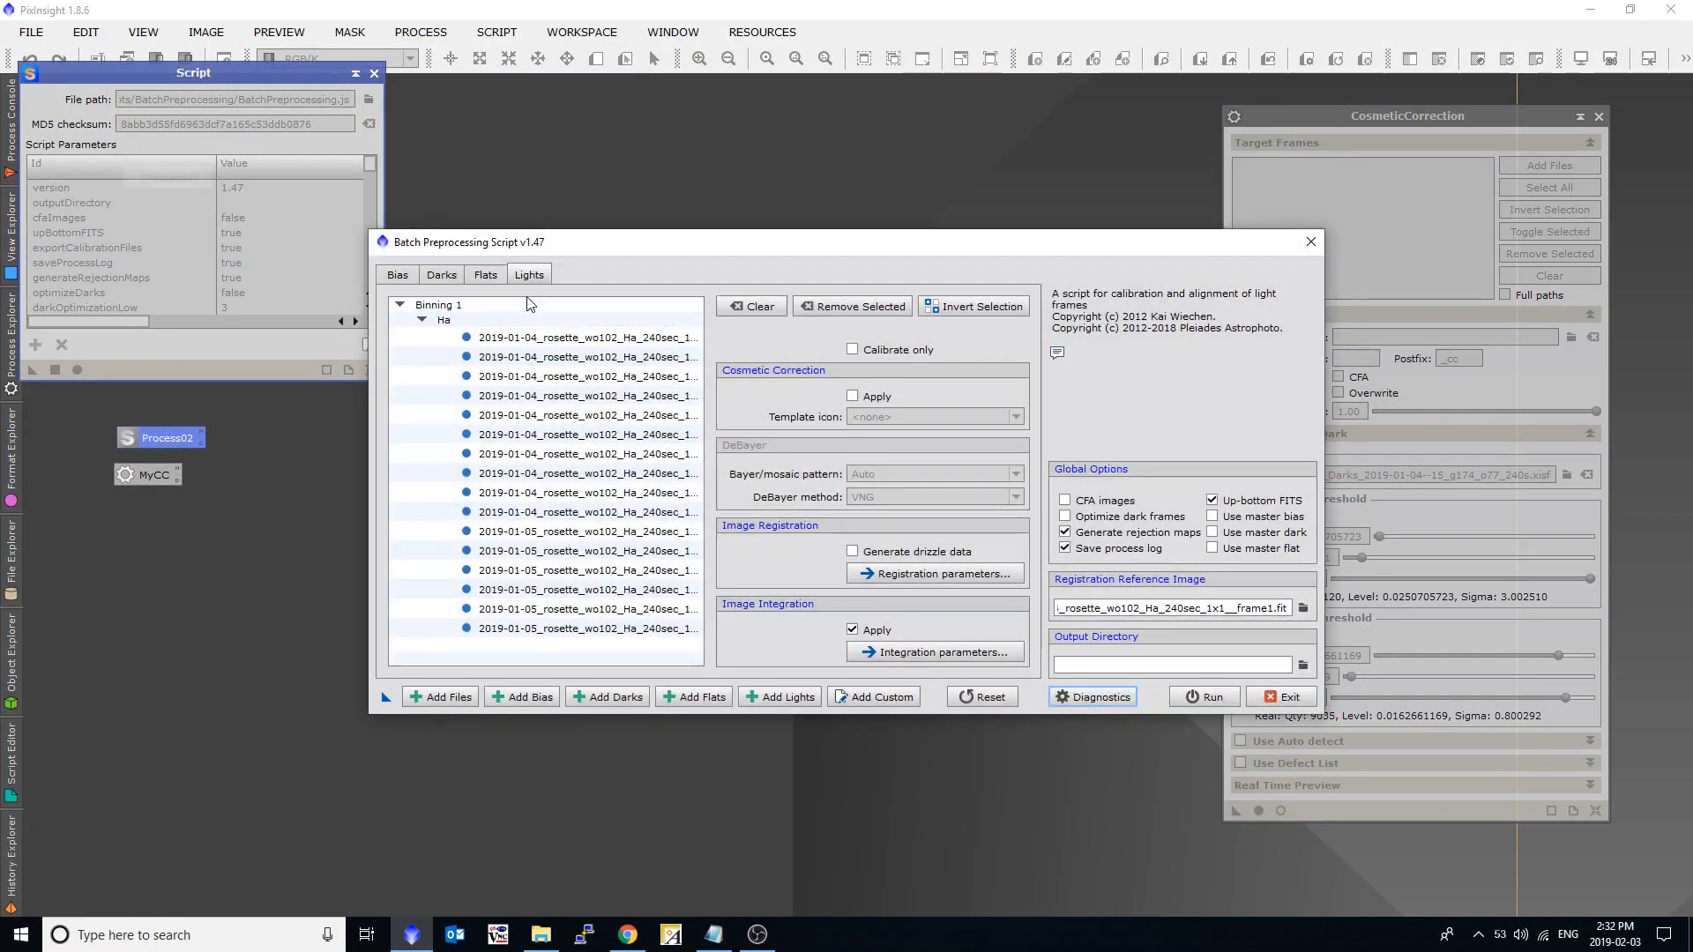
left_click(873, 398)
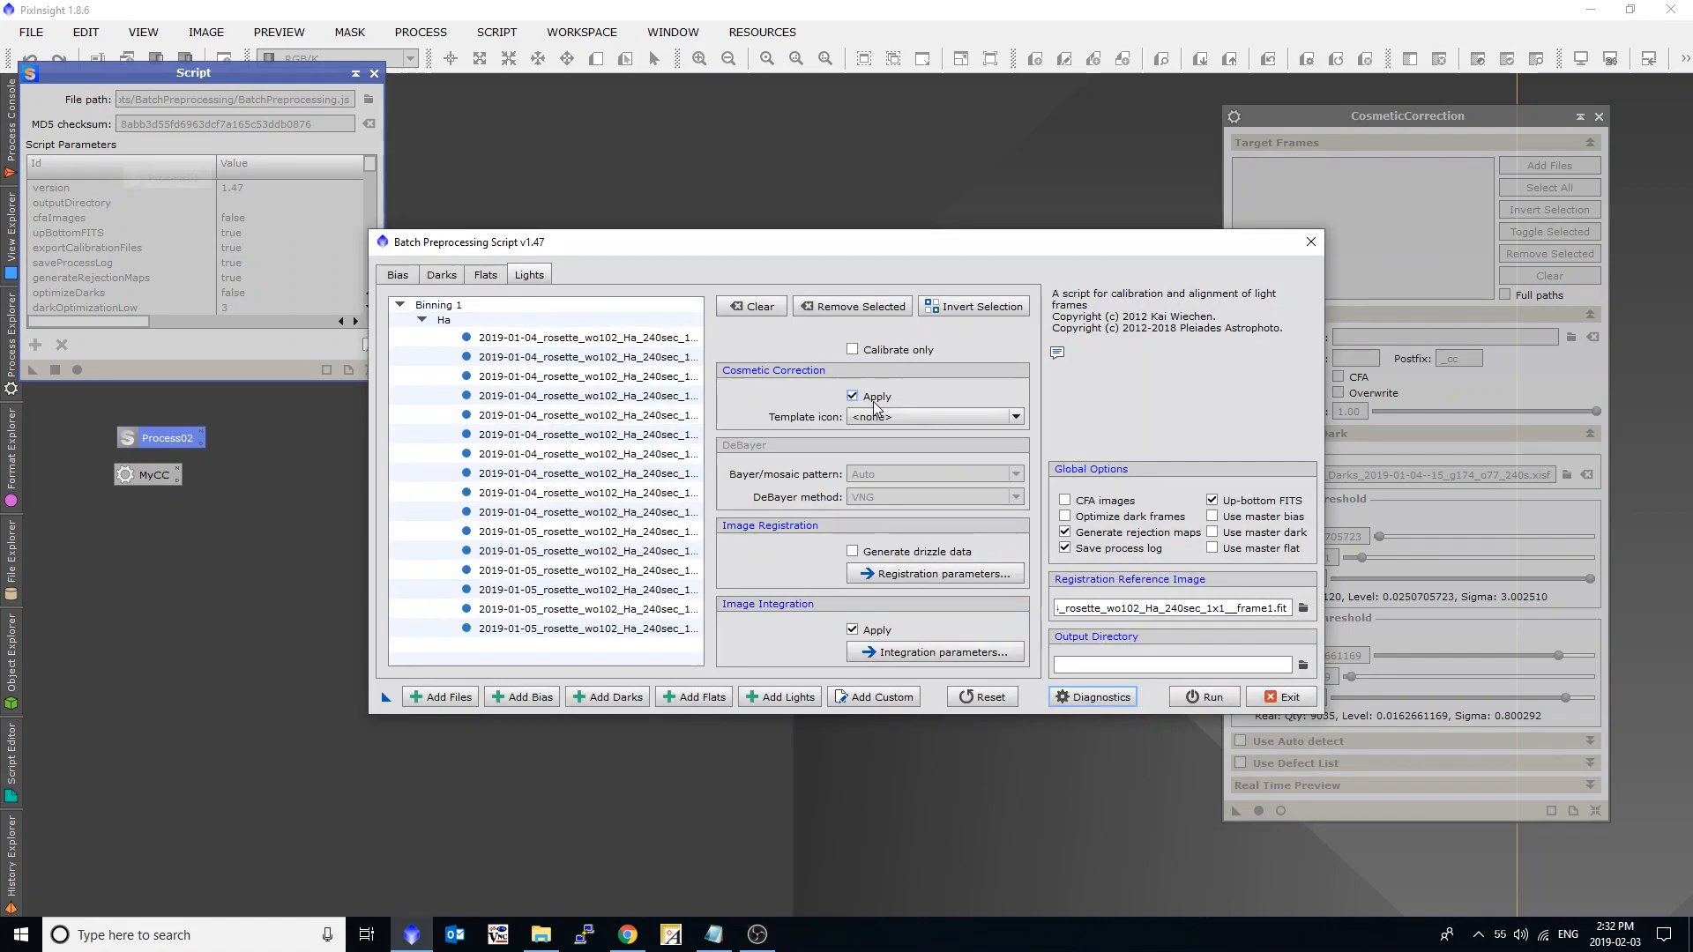
left_click(1016, 417)
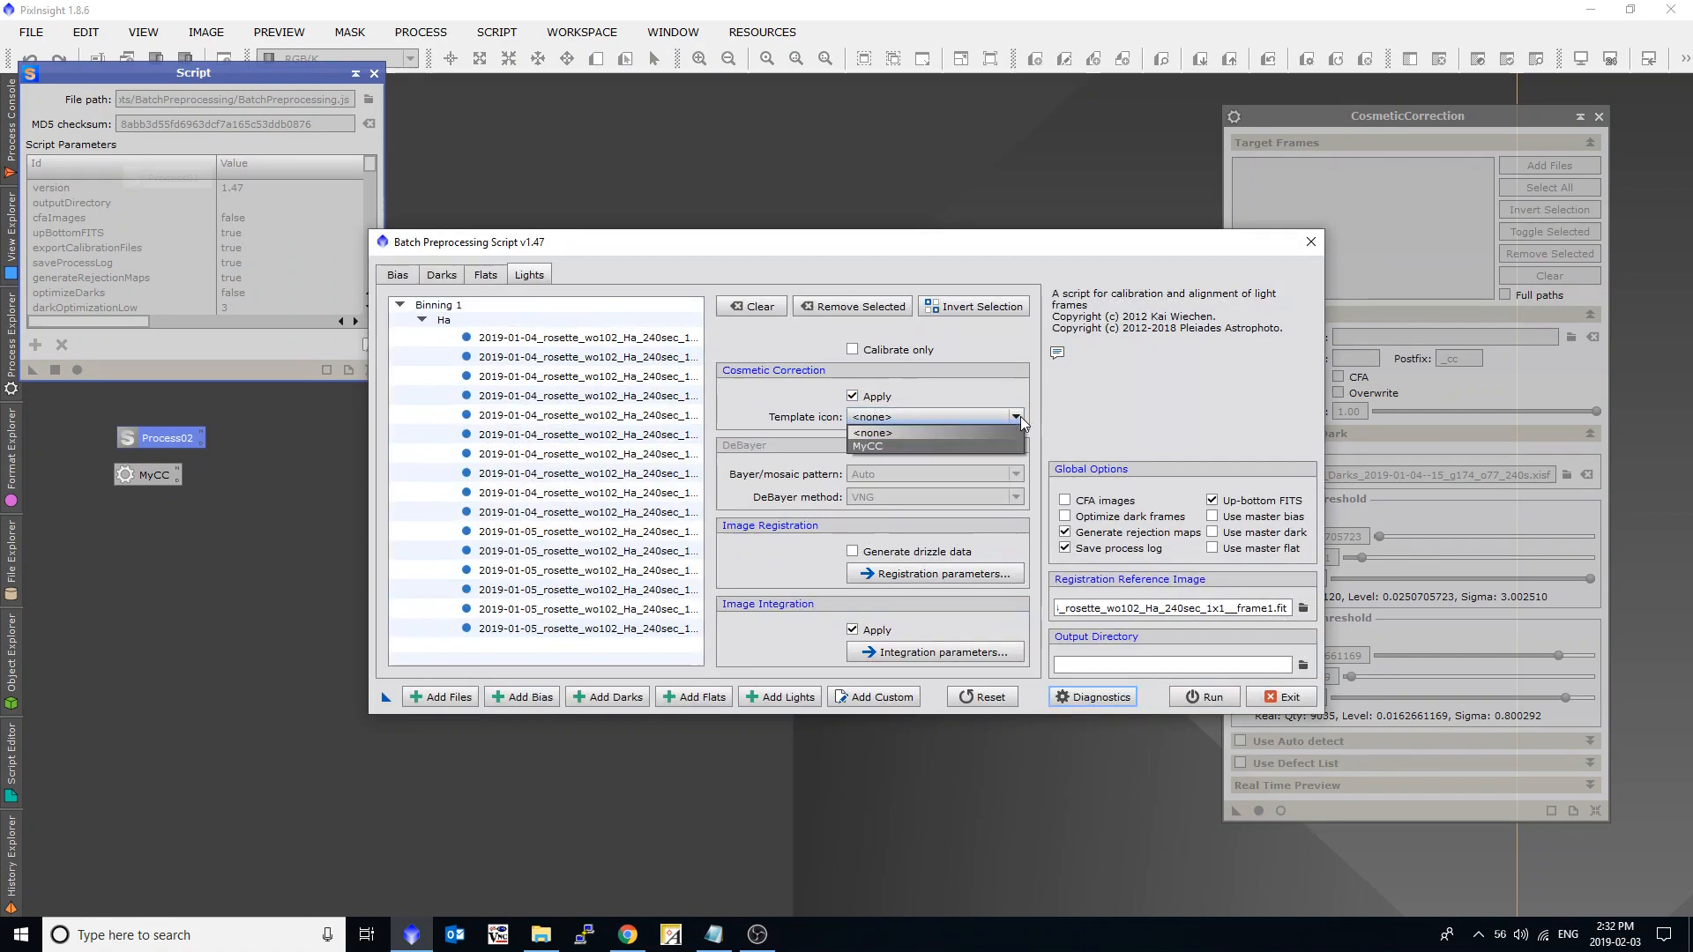
left_click(882, 446)
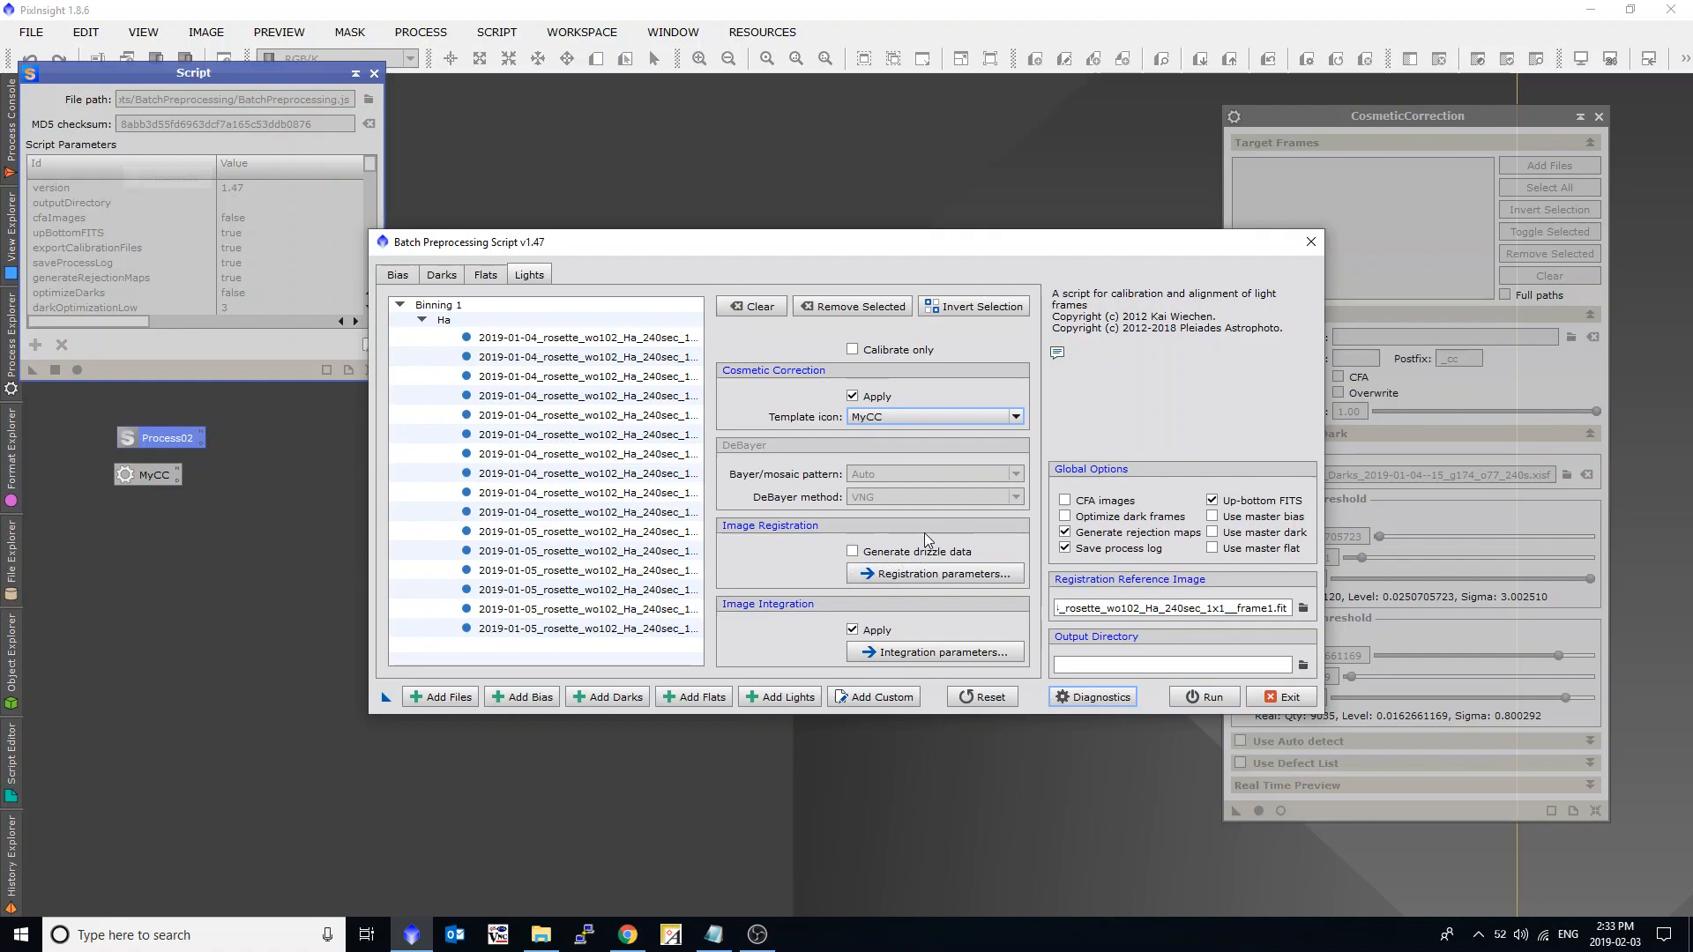
left_click(882, 559)
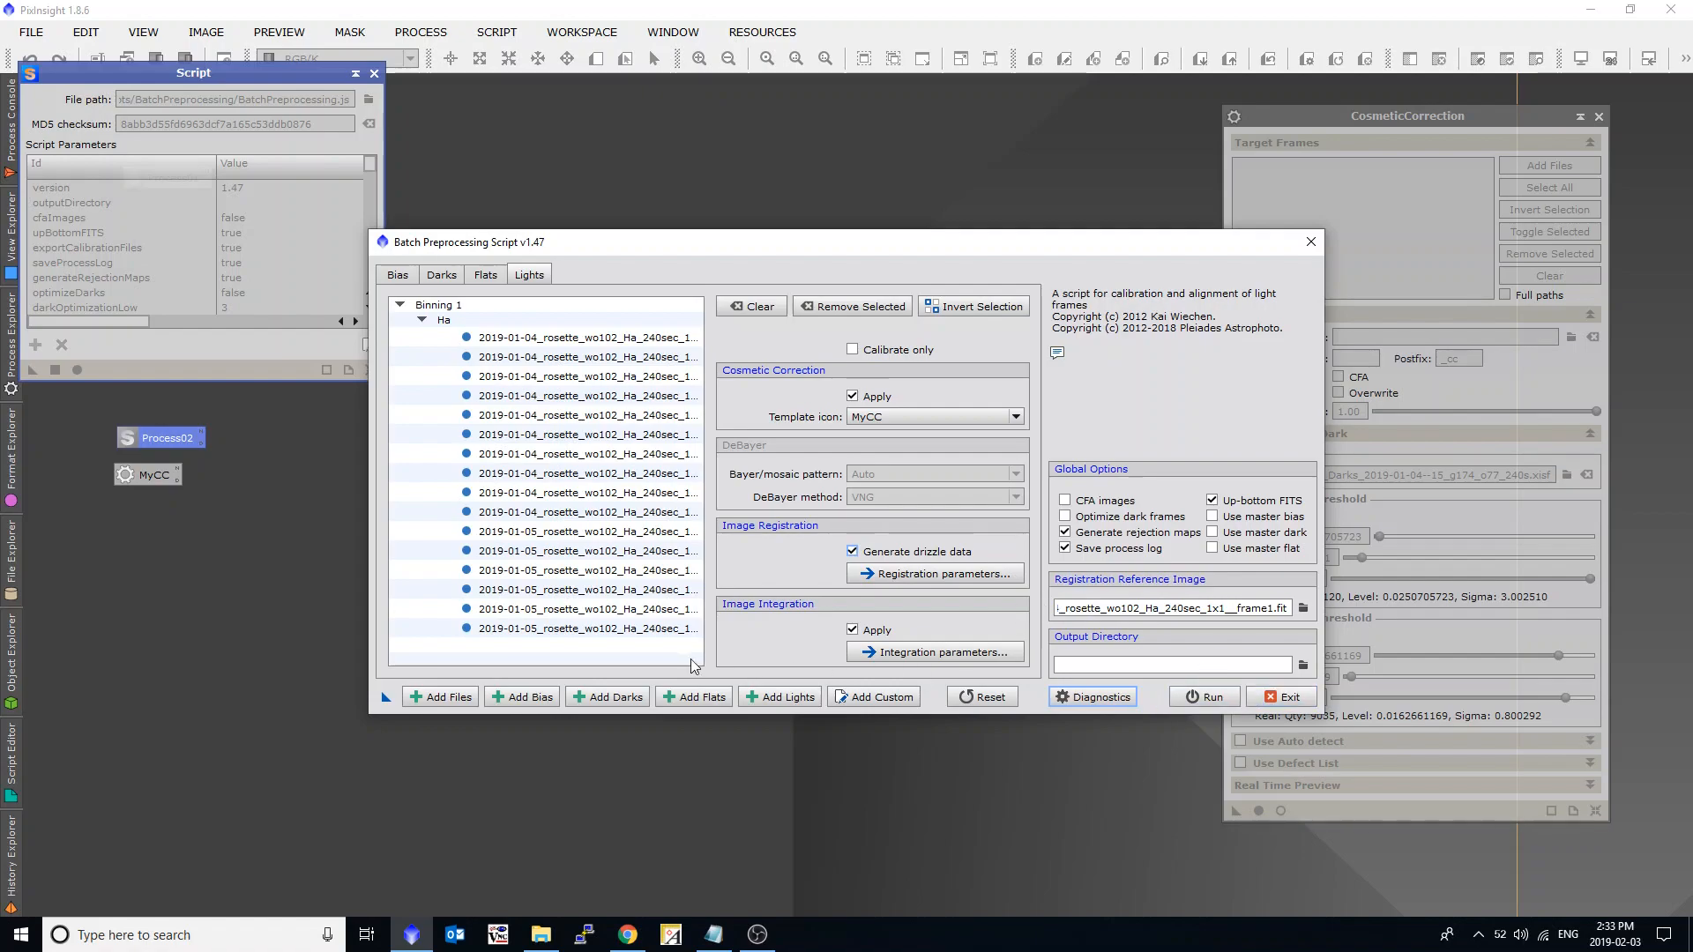
Save the updated batch preprocessing setup as another workspace process icon and close the script.
left_click_drag(385, 698, 113, 556)
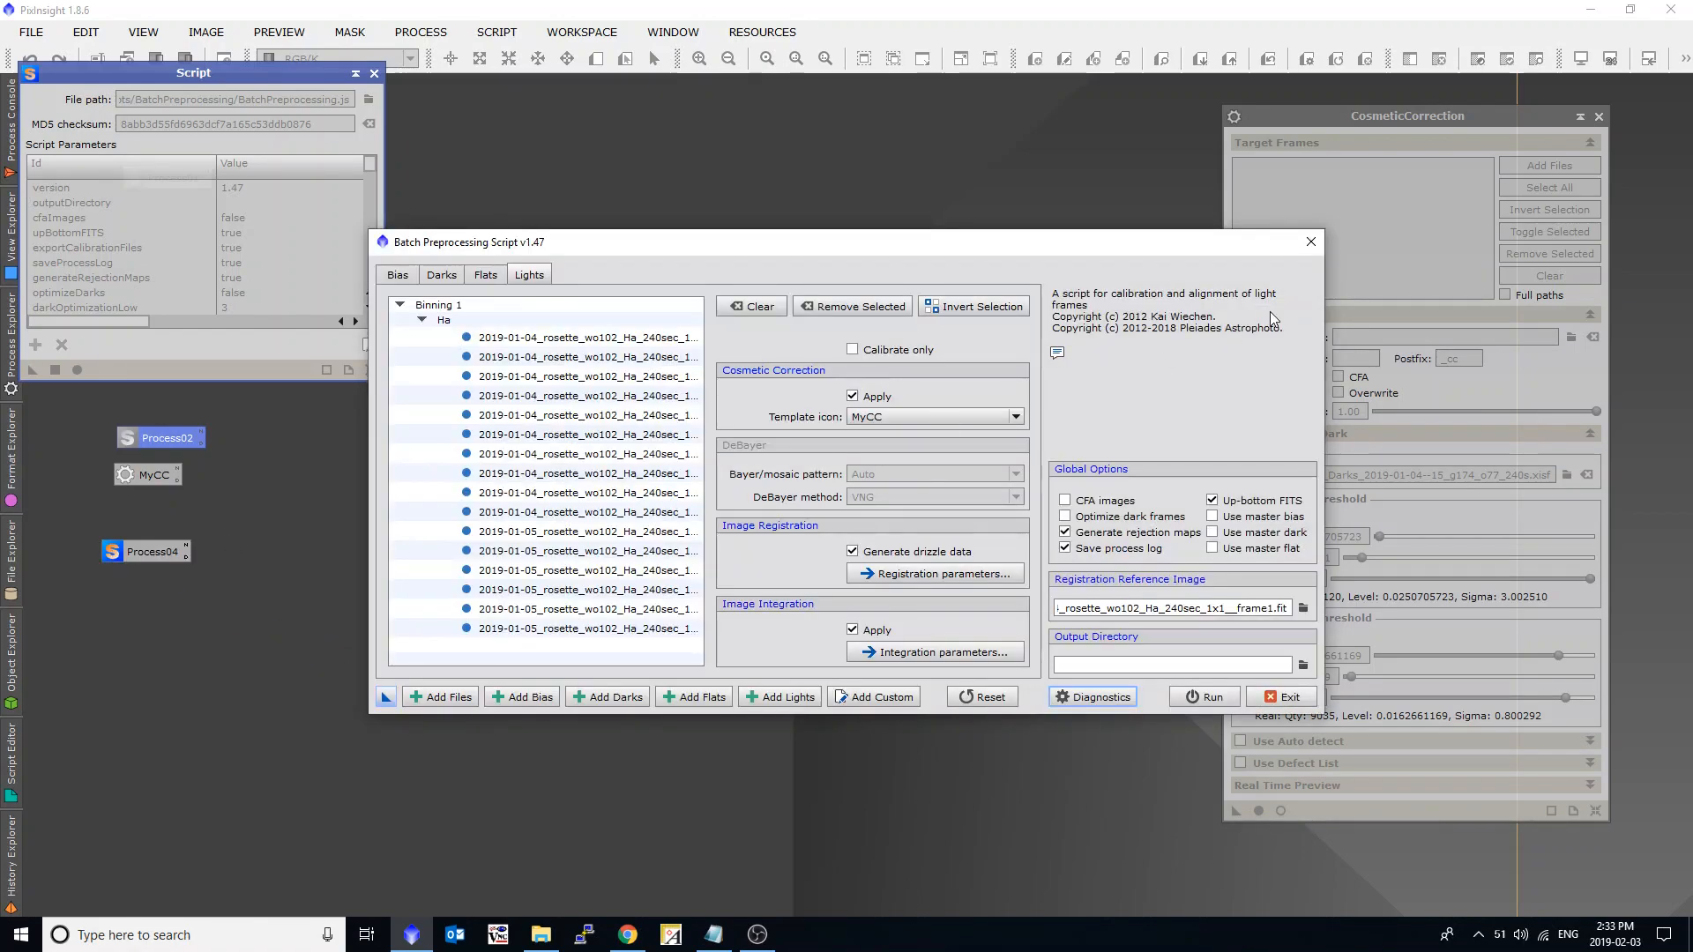
left_click(1310, 244)
left_click(797, 503)
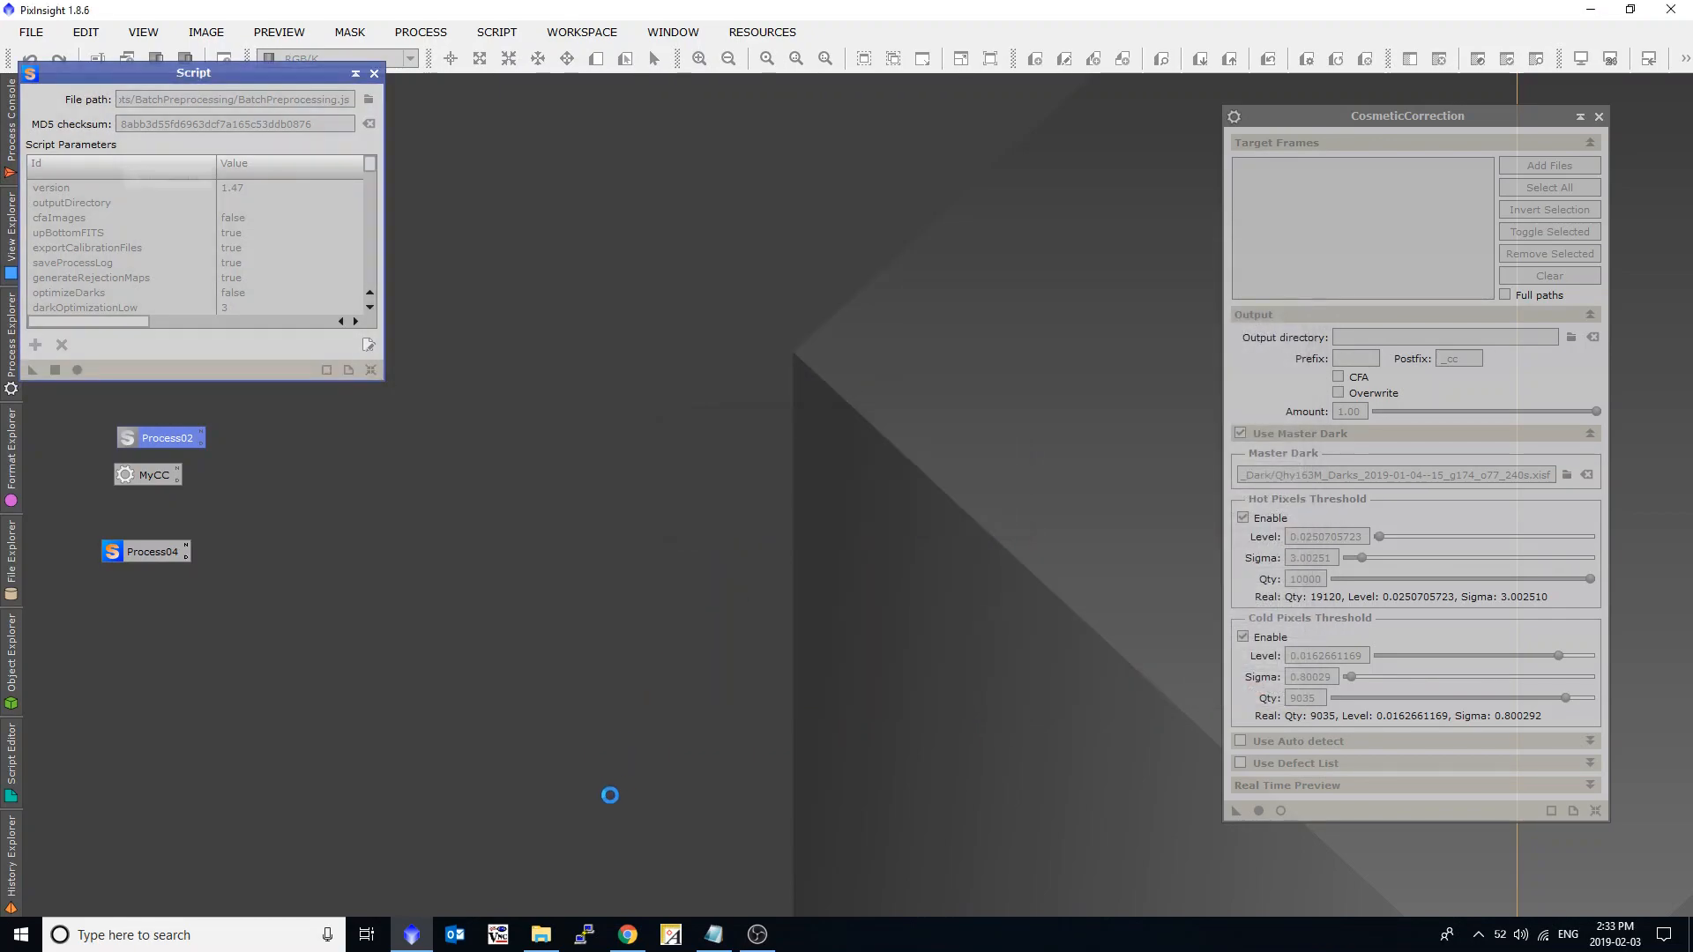
Switch to File Explorer and examine the registered images and drizzle files in rosette_nebula\pi_drizzle\registered\Ha, with full file names shown.
left_click(540, 933)
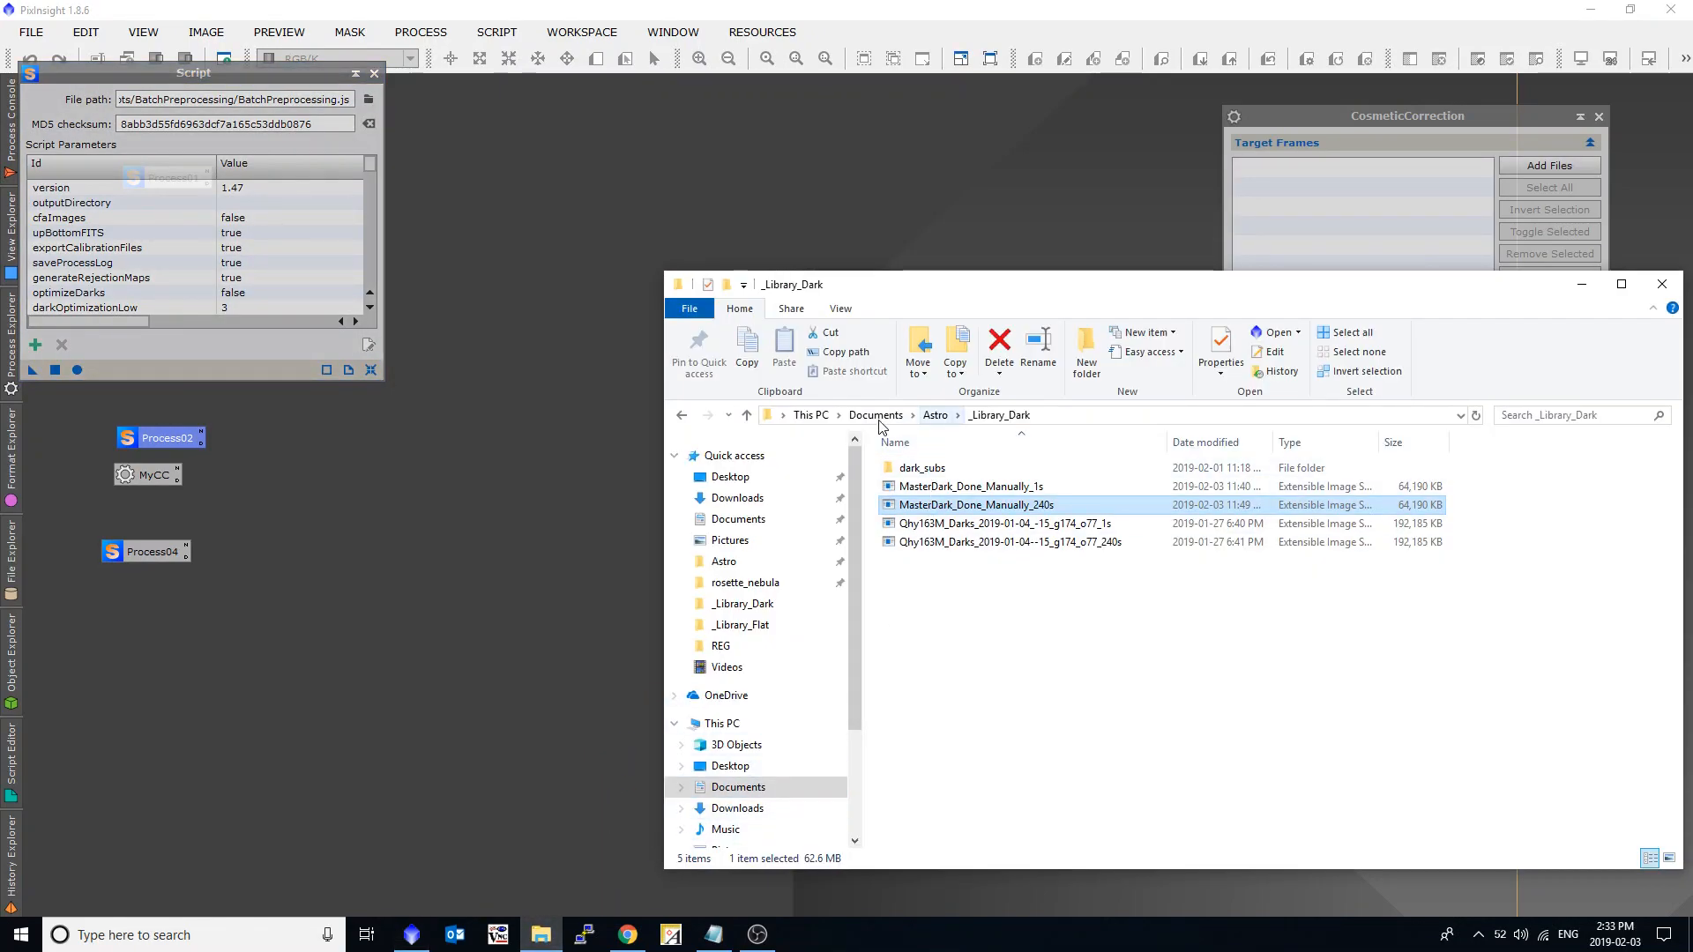
left_click(759, 584)
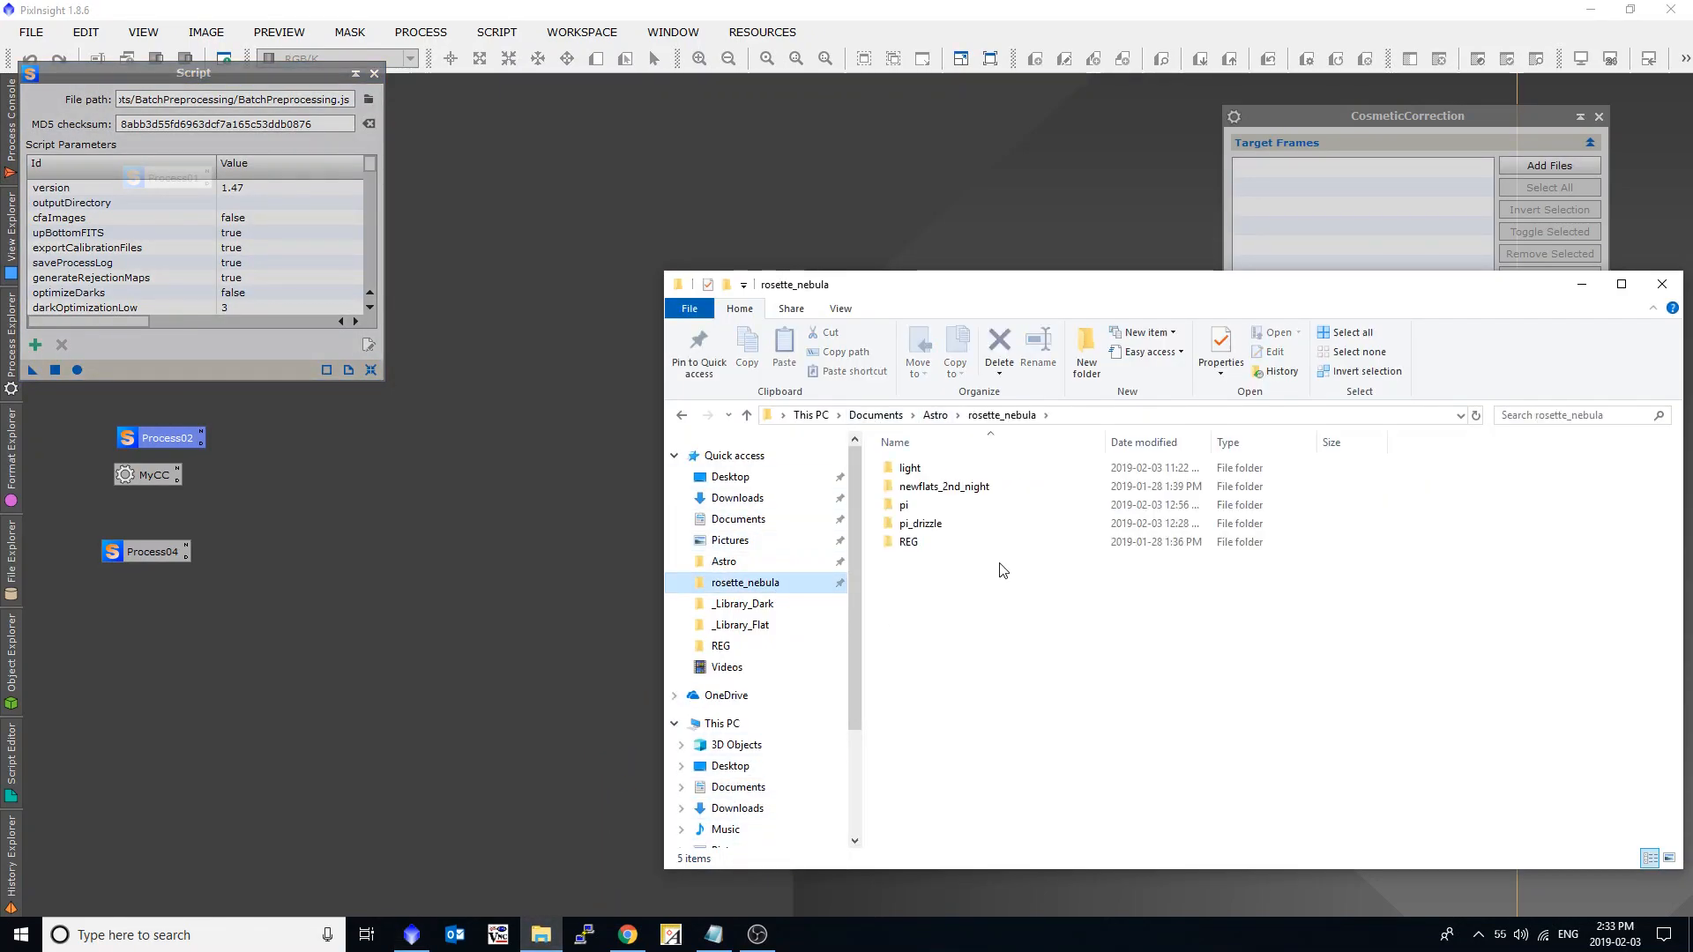
double_click(942, 525)
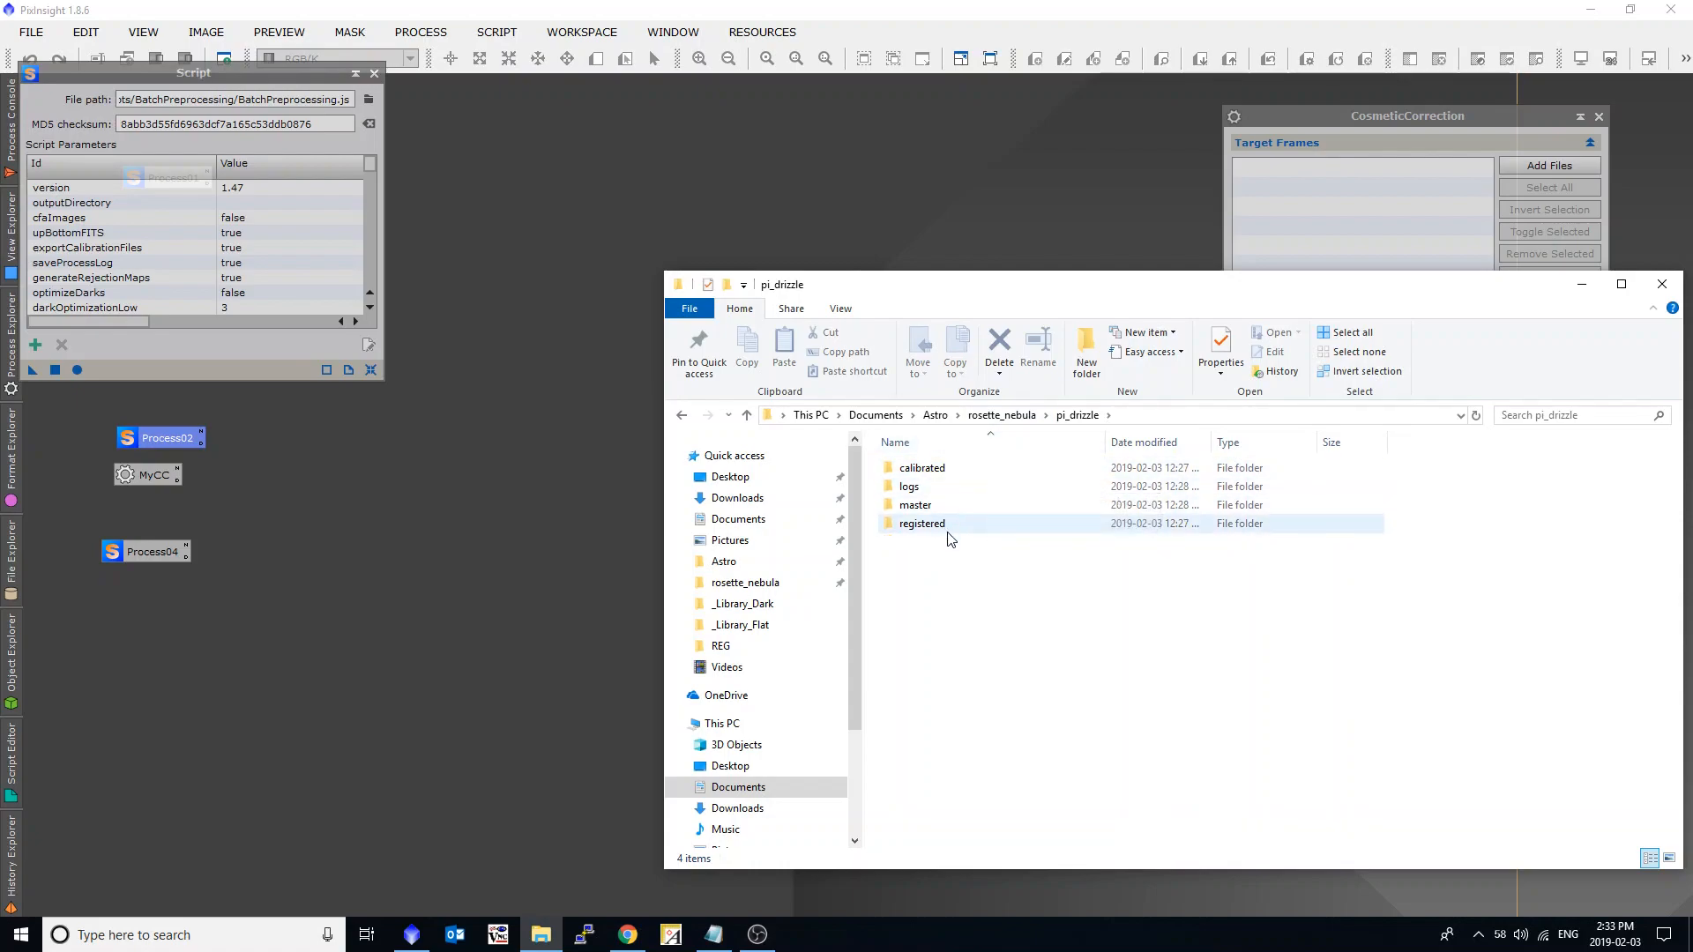
mouse_move(970, 520)
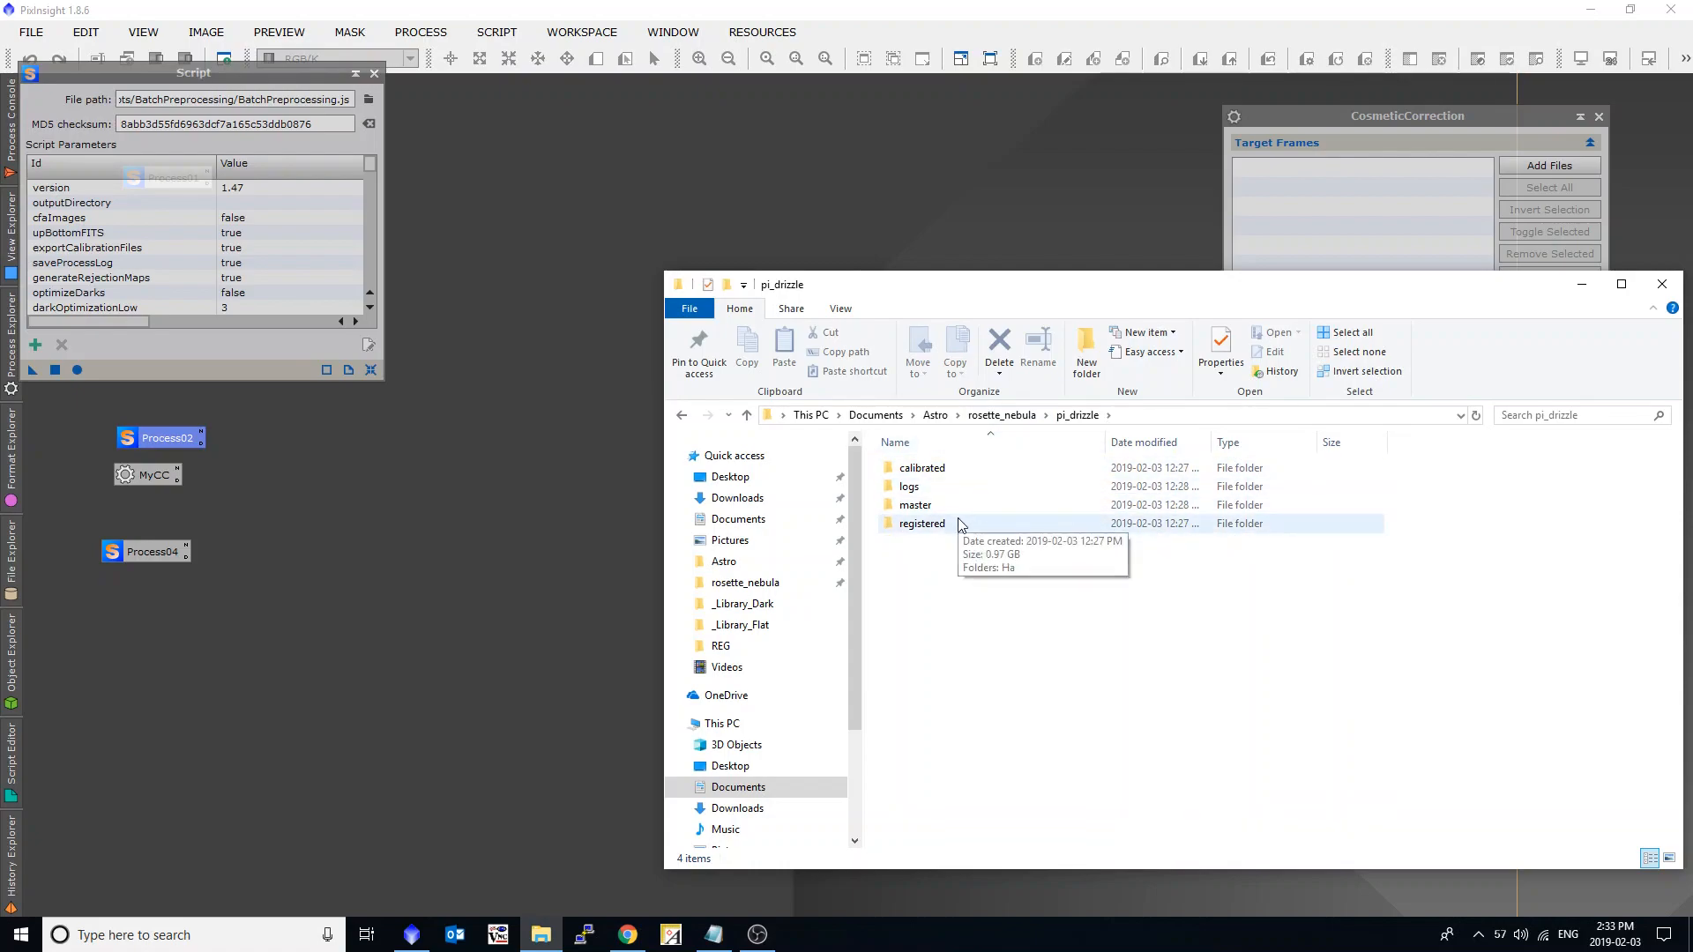
double_click(948, 526)
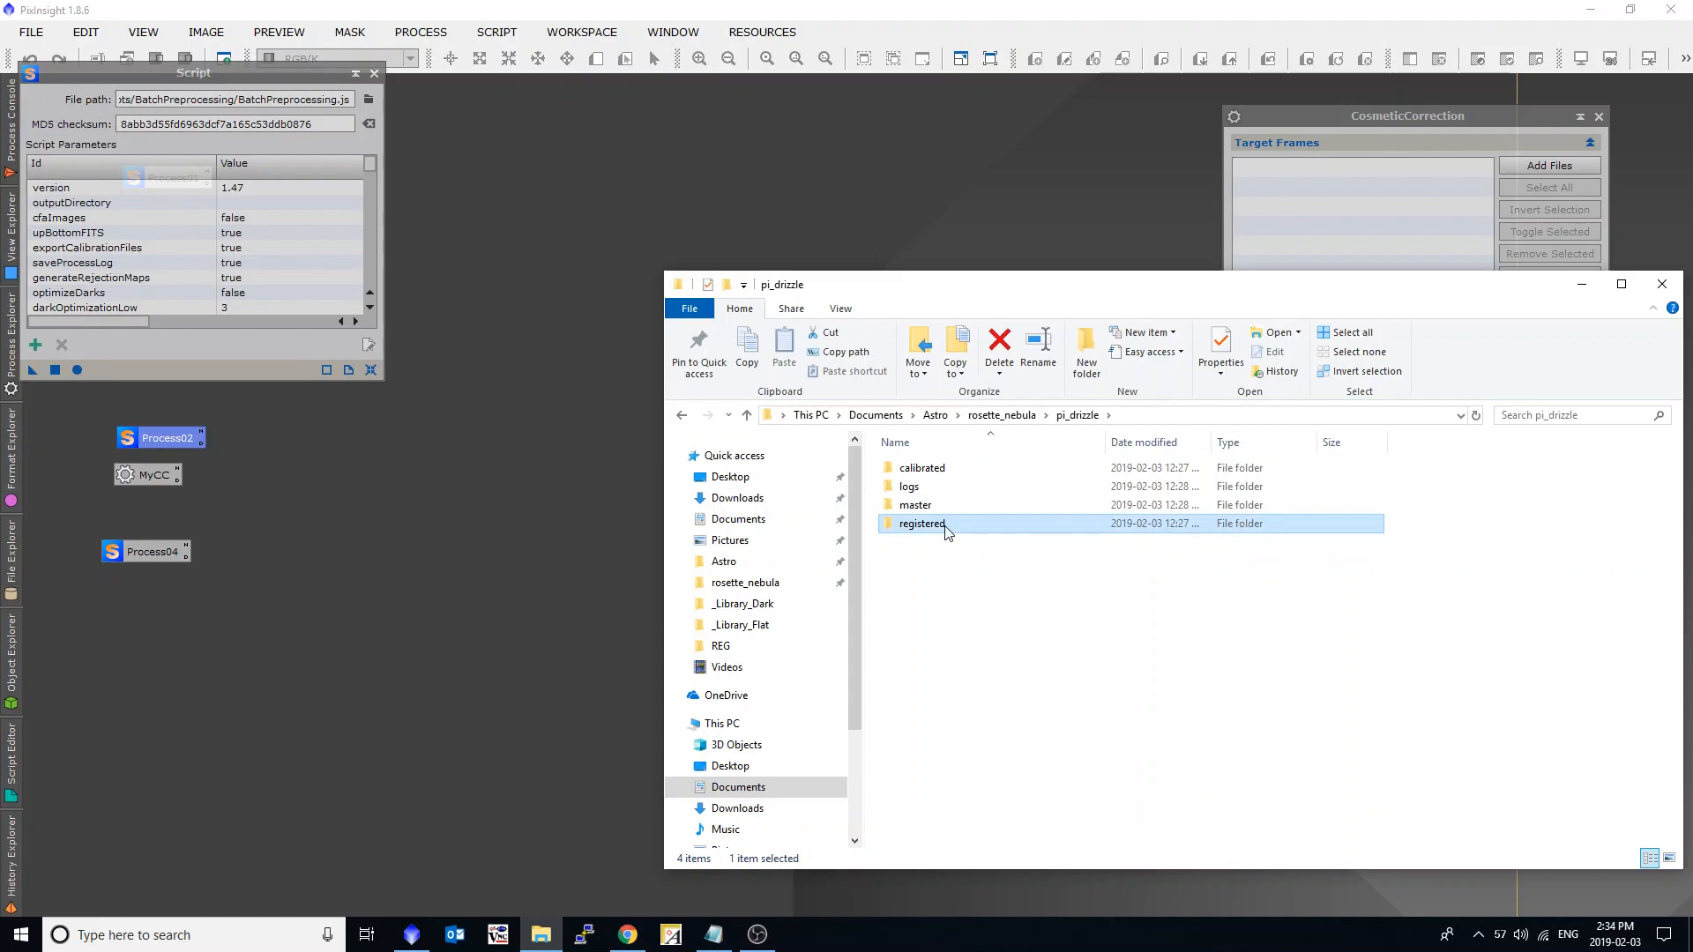
double_click(926, 473)
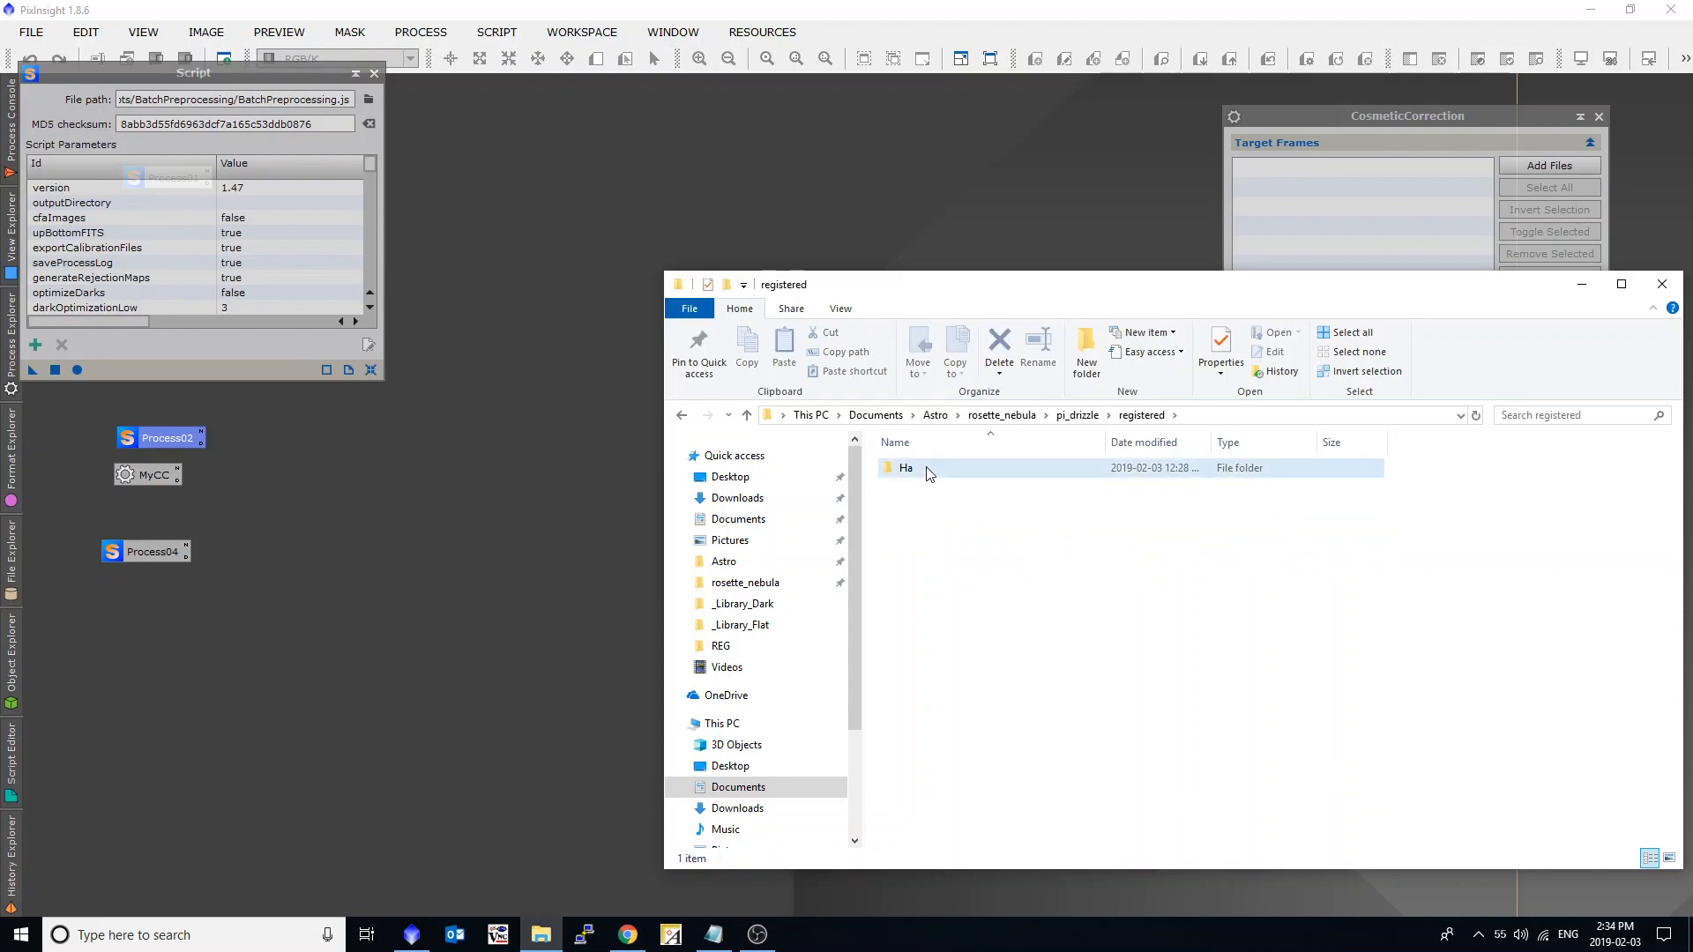
left_click_drag(970, 284, 885, 166)
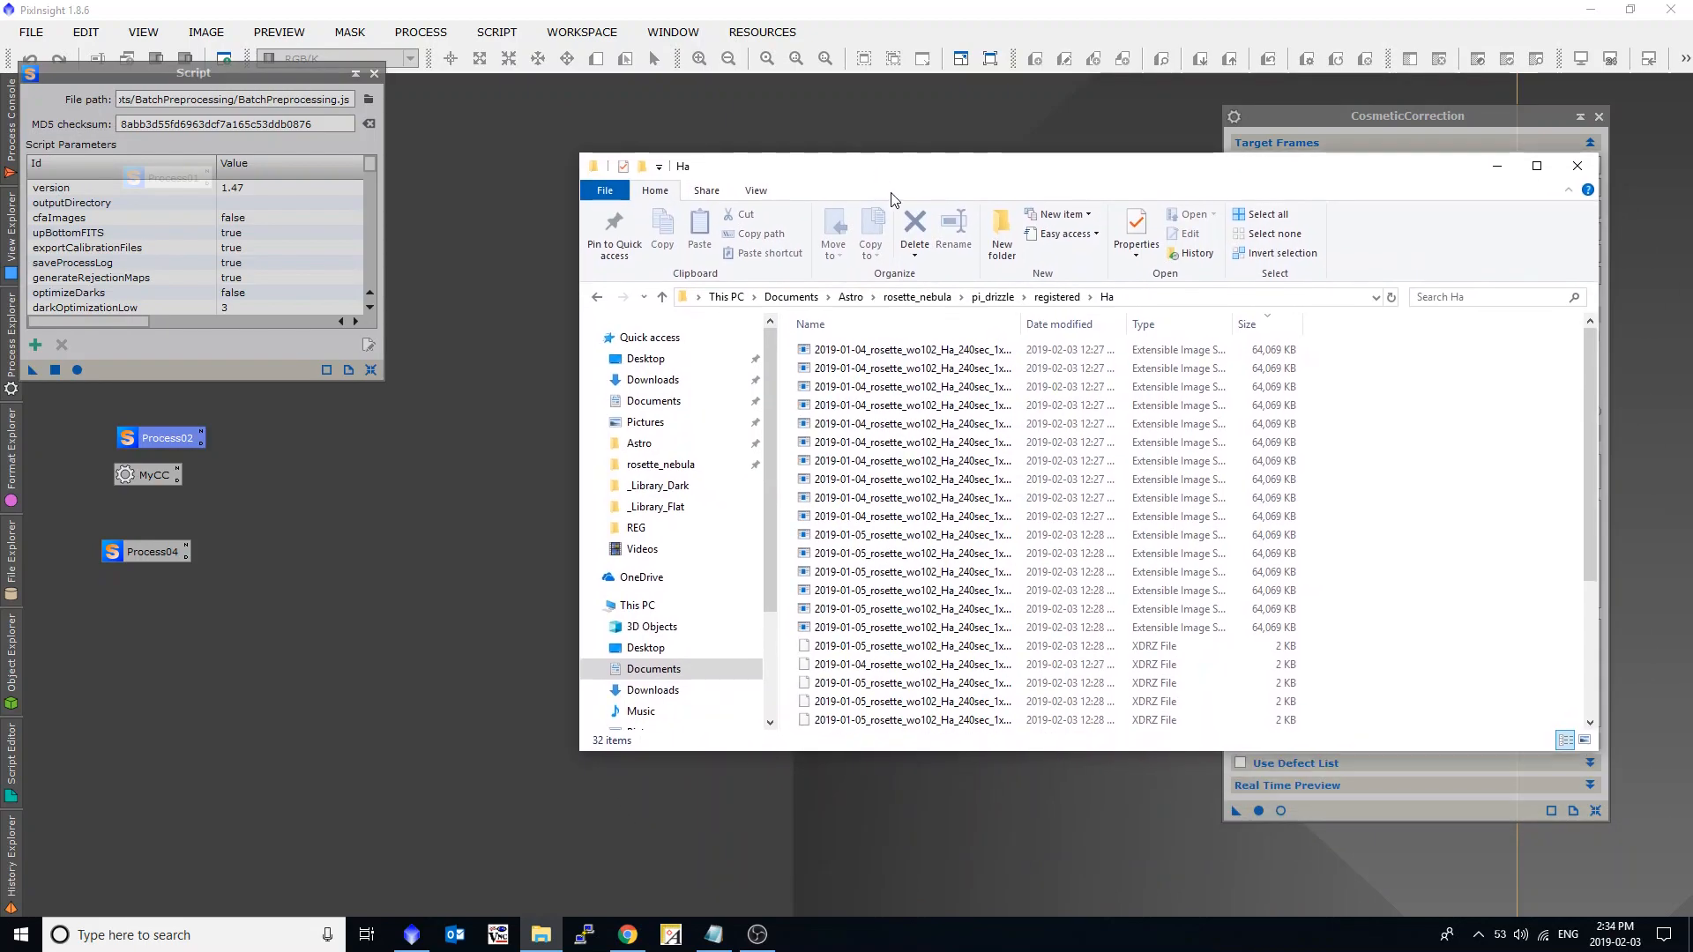
left_click_drag(1204, 751, 1243, 862)
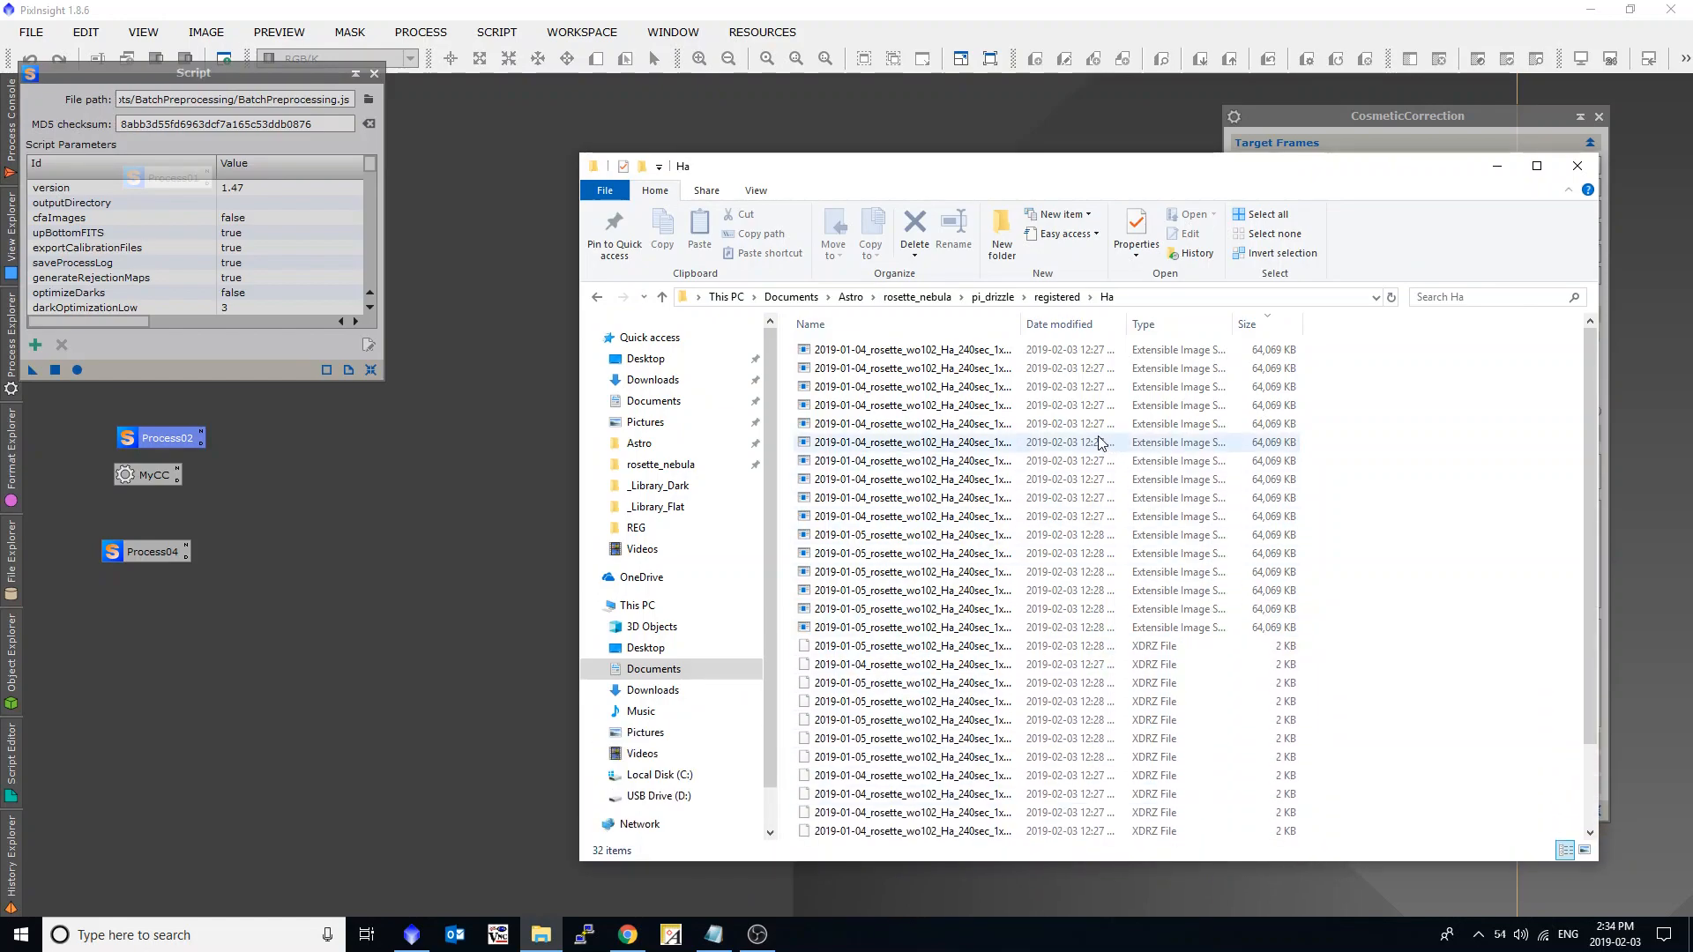
double_click(1021, 325)
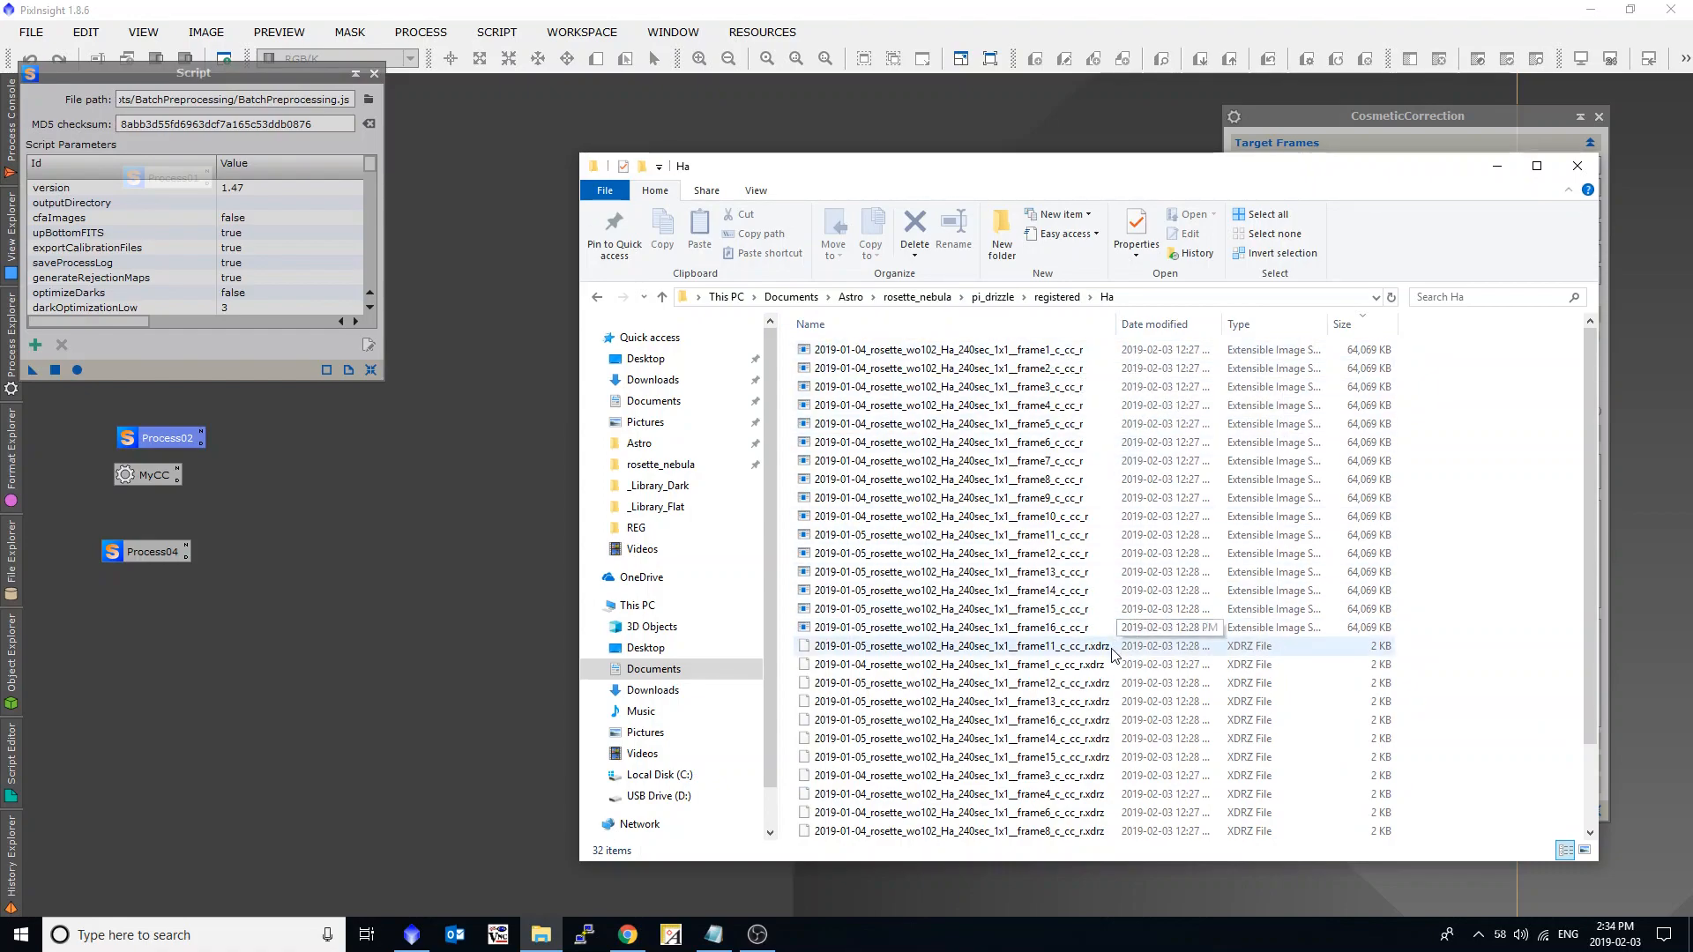
scroll(1164, 665, "down", 1)
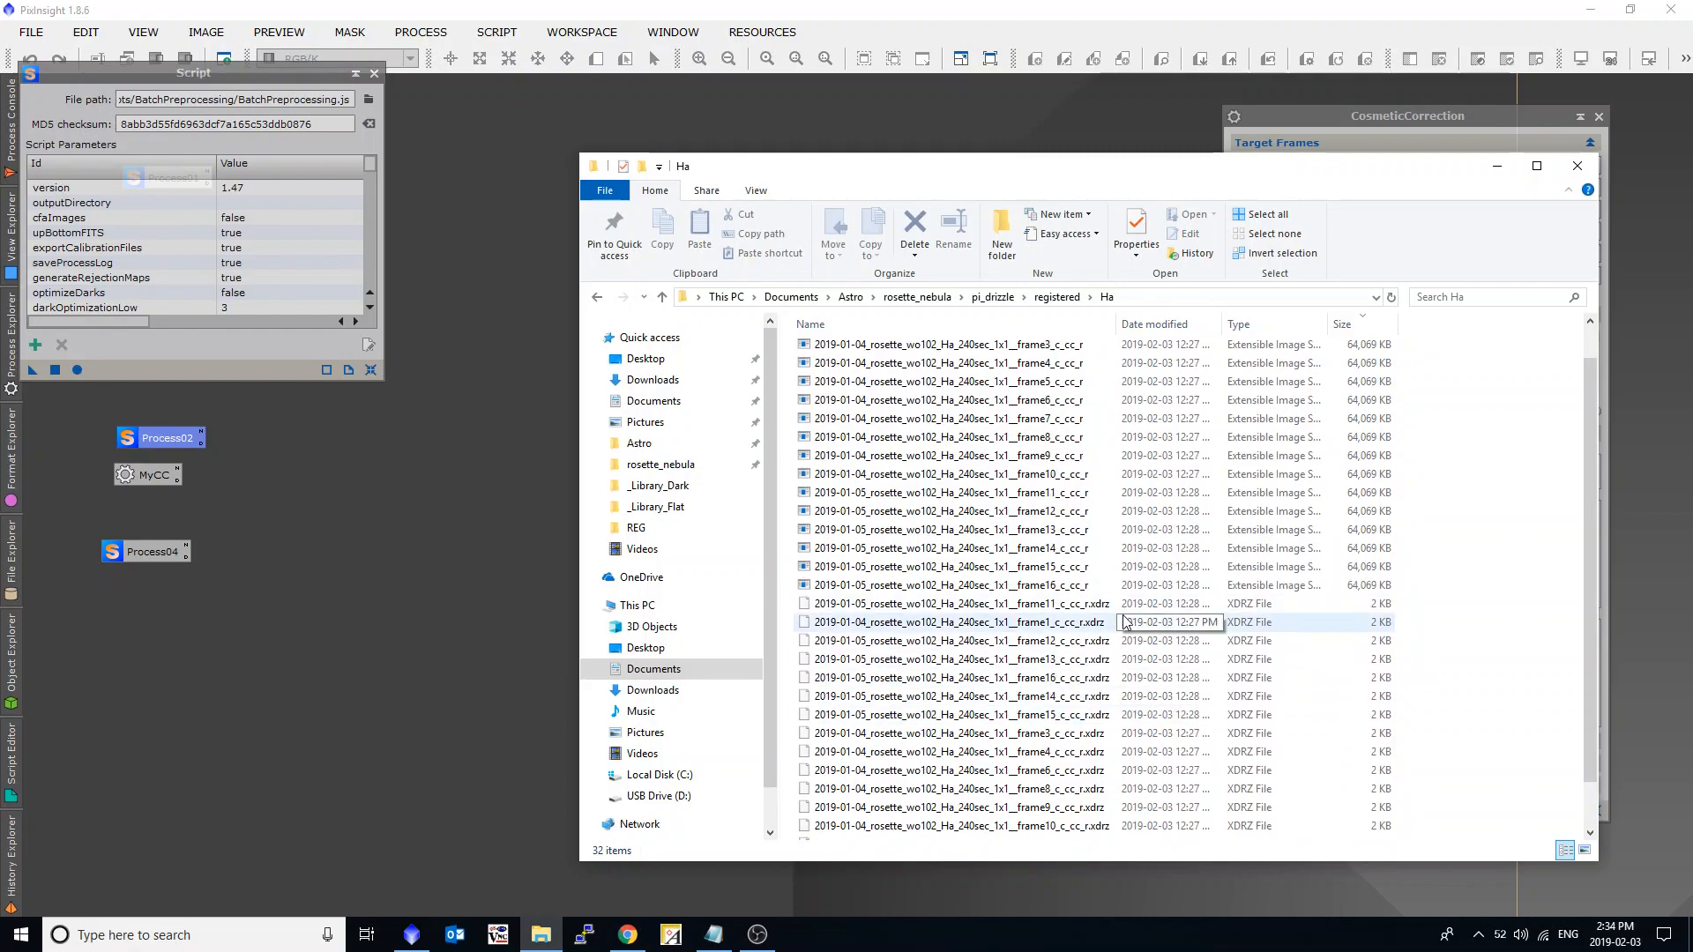
left_click_drag(1033, 175, 1104, 179)
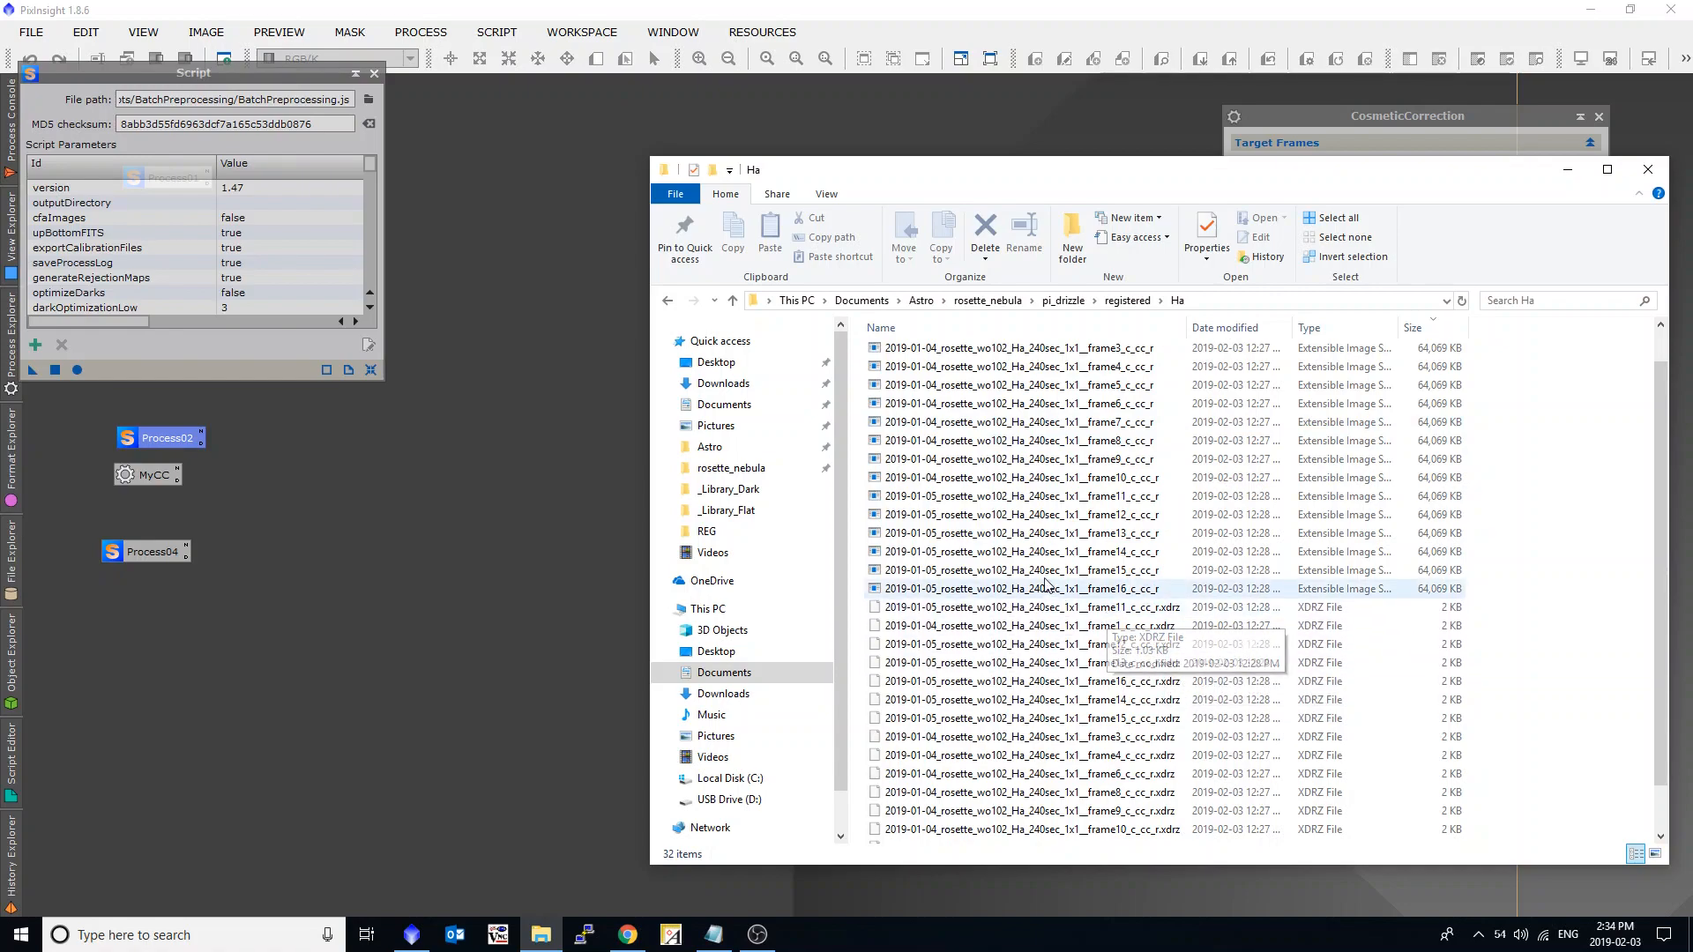
Open the ImageIntegration process and clear its list of input images.
left_click(437, 37)
mouse_move(456, 65)
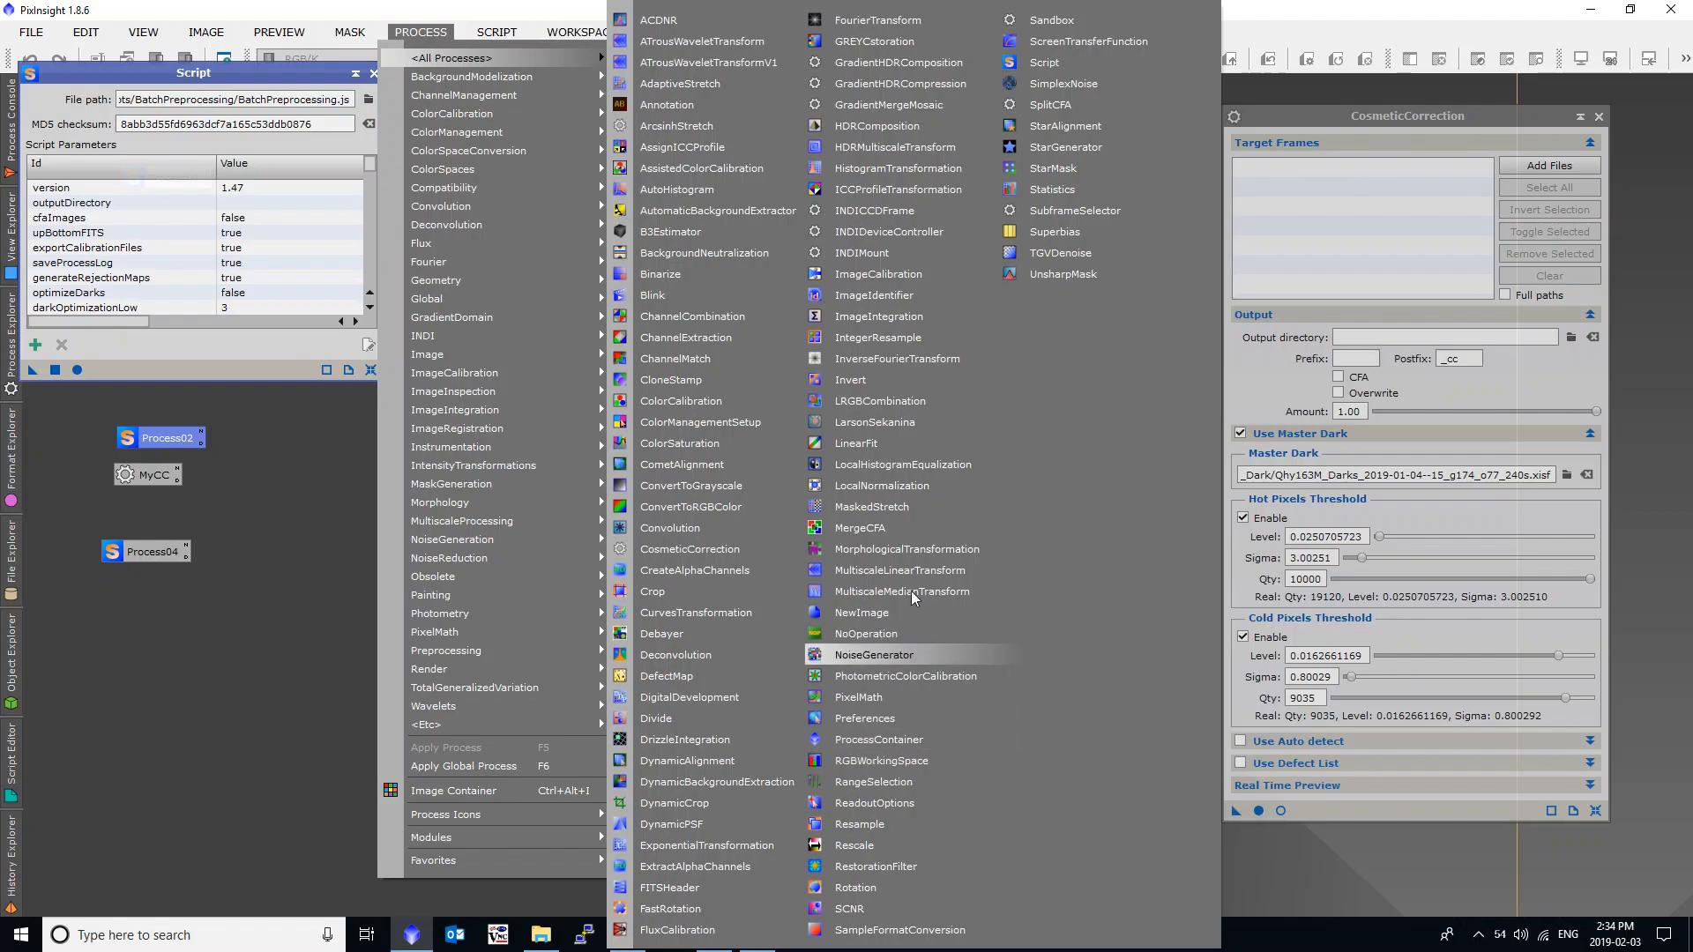
left_click(934, 315)
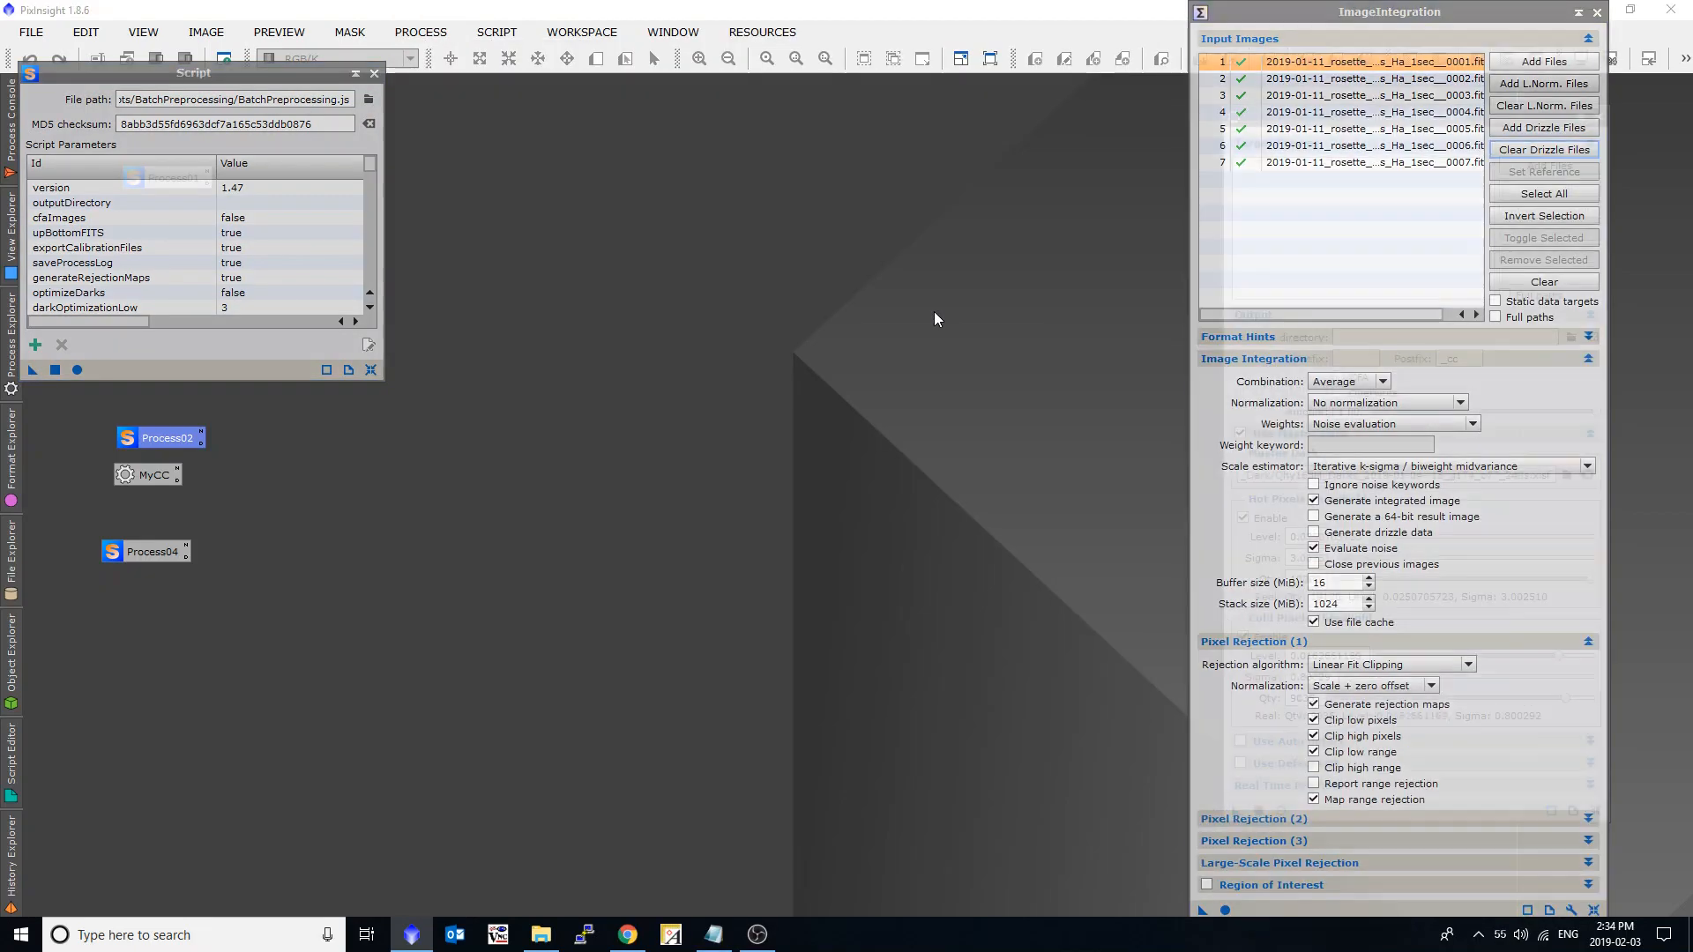
left_click(1544, 282)
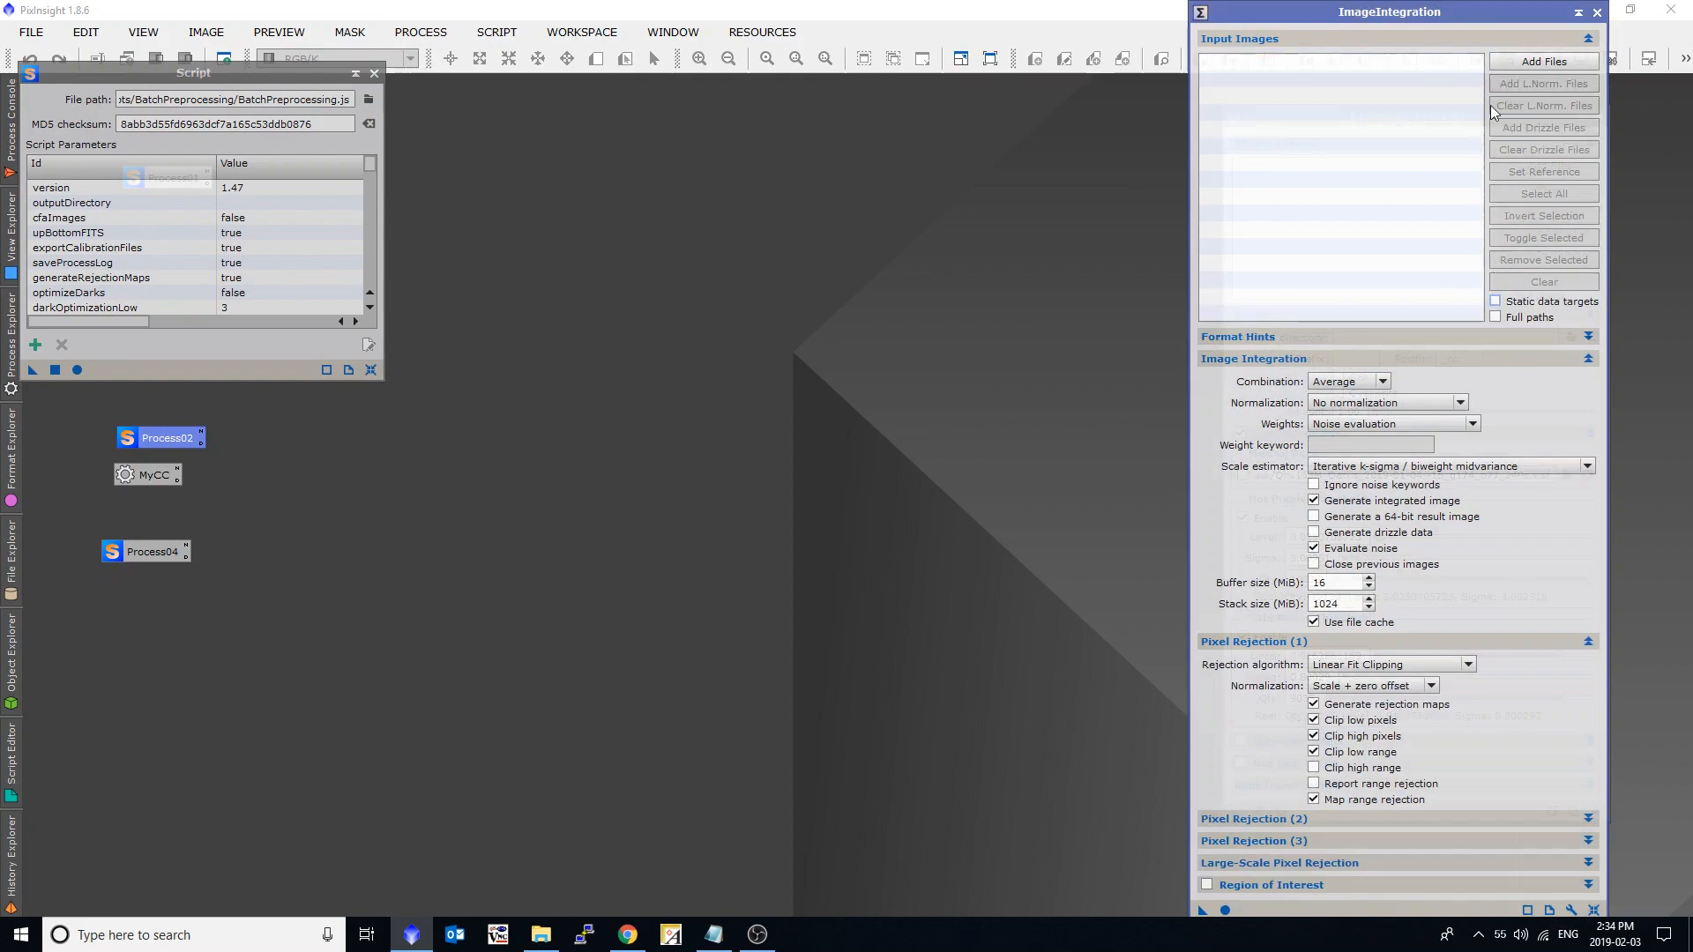
Add all registered Ha images from rosette_nebula\pi_drizzle\registered\Ha as ImageIntegration input images.
left_click(1544, 61)
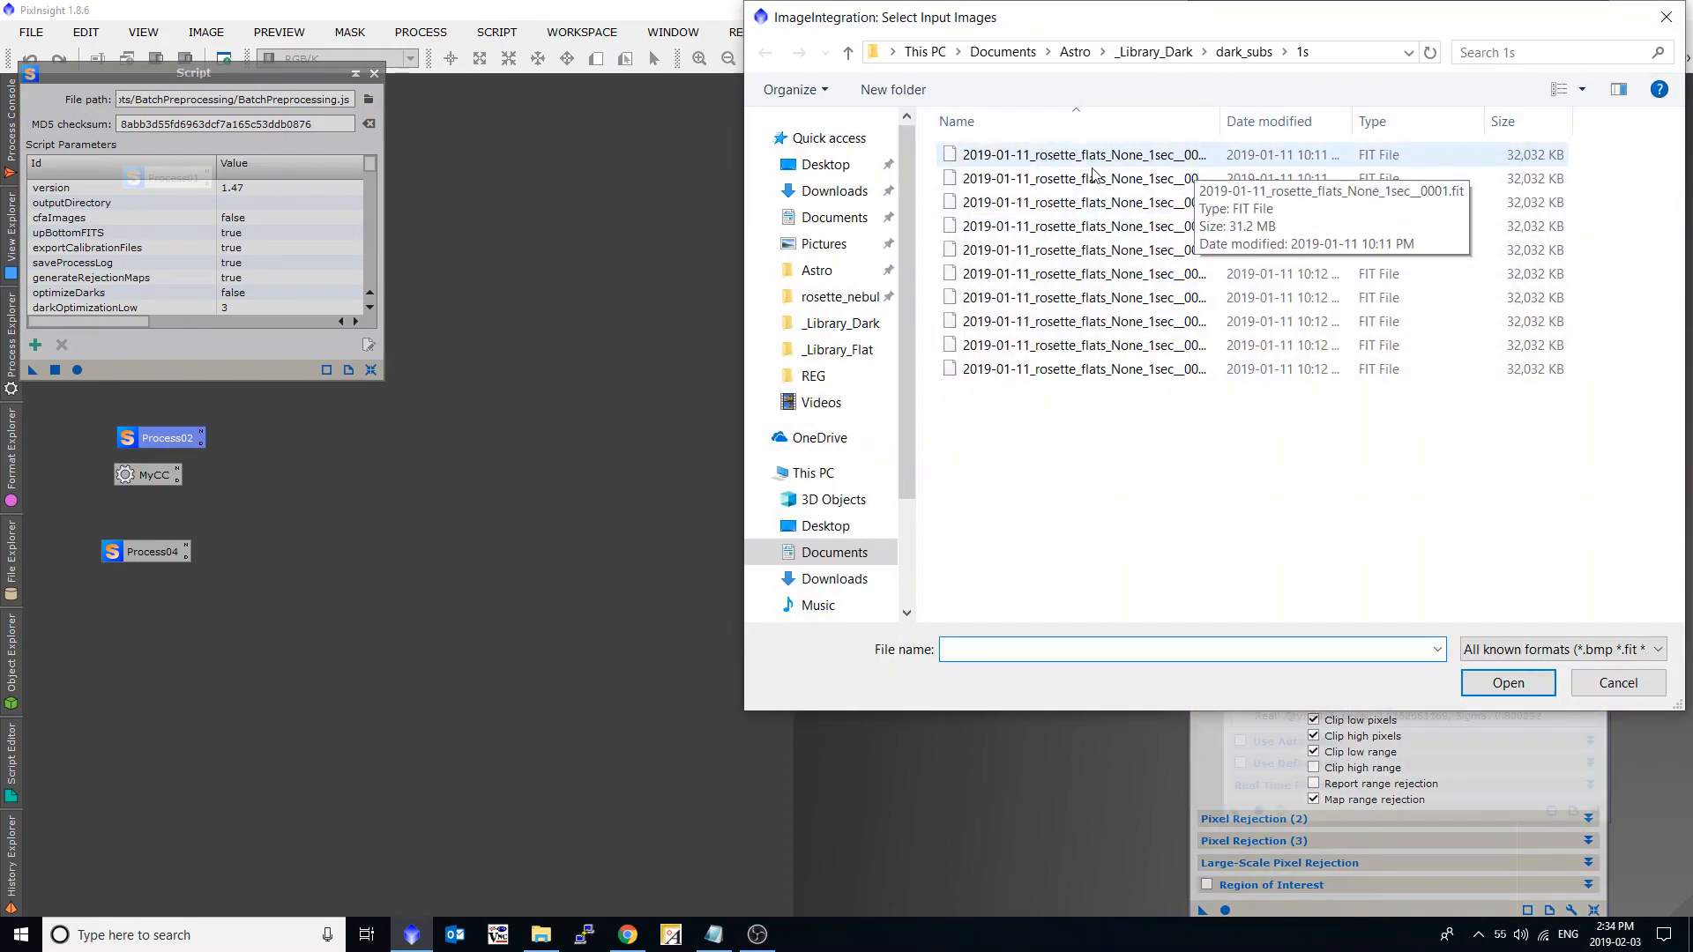
left_click(860, 272)
left_click(851, 298)
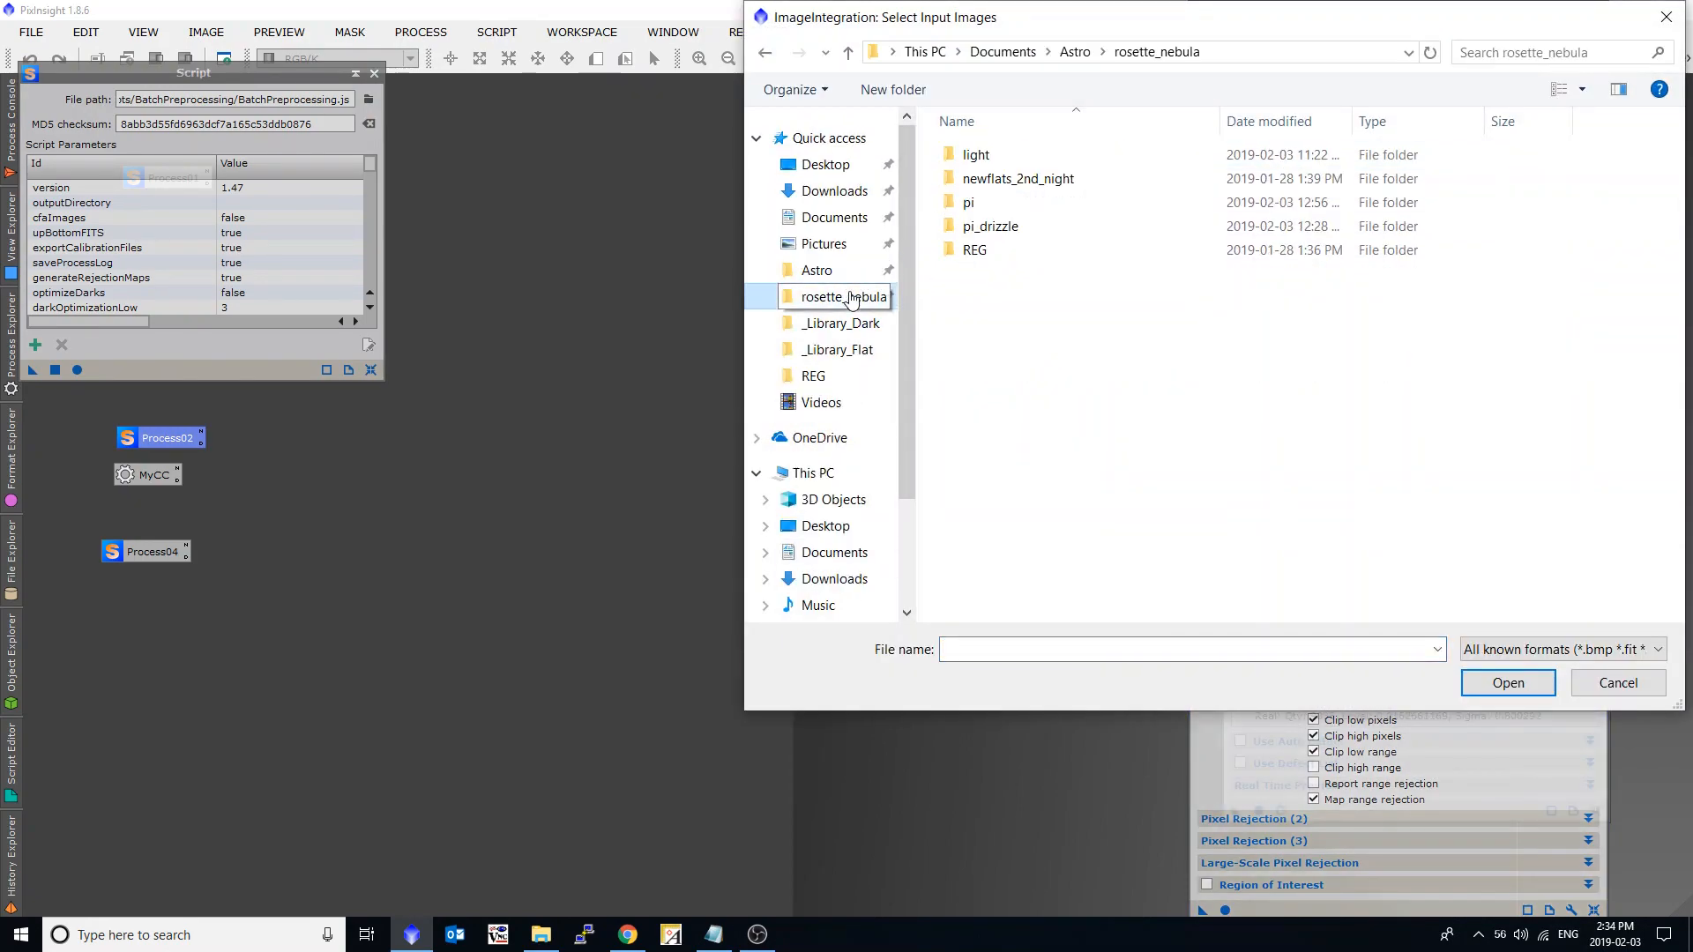
double_click(979, 227)
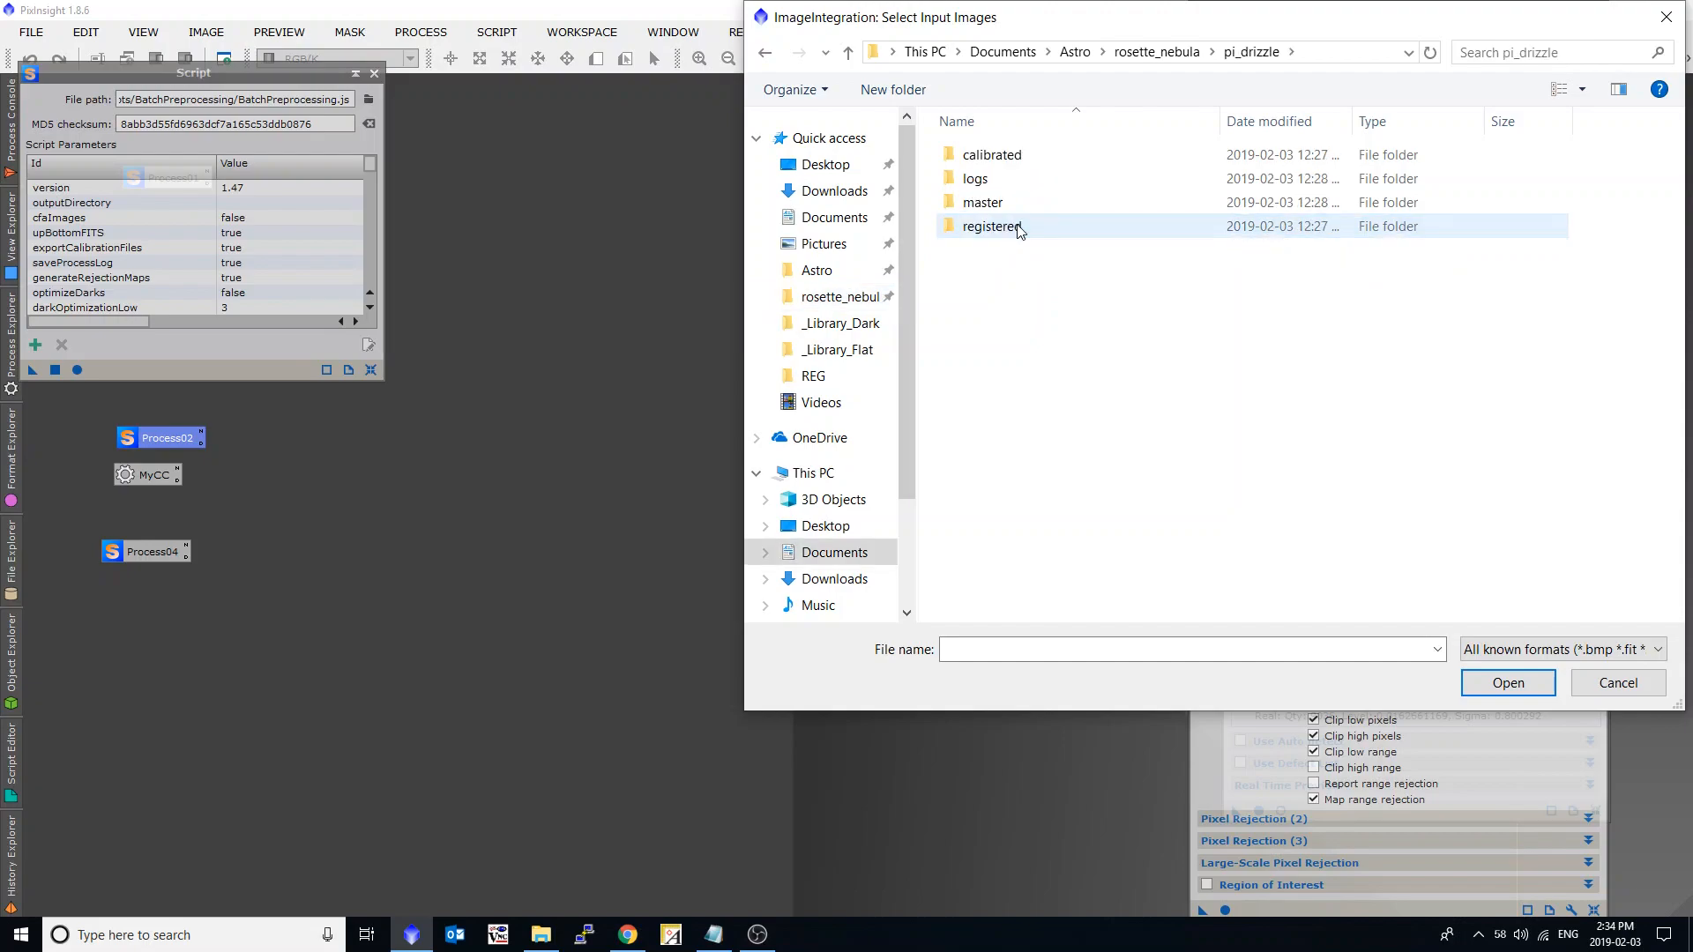
double_click(1019, 229)
double_click(1023, 163)
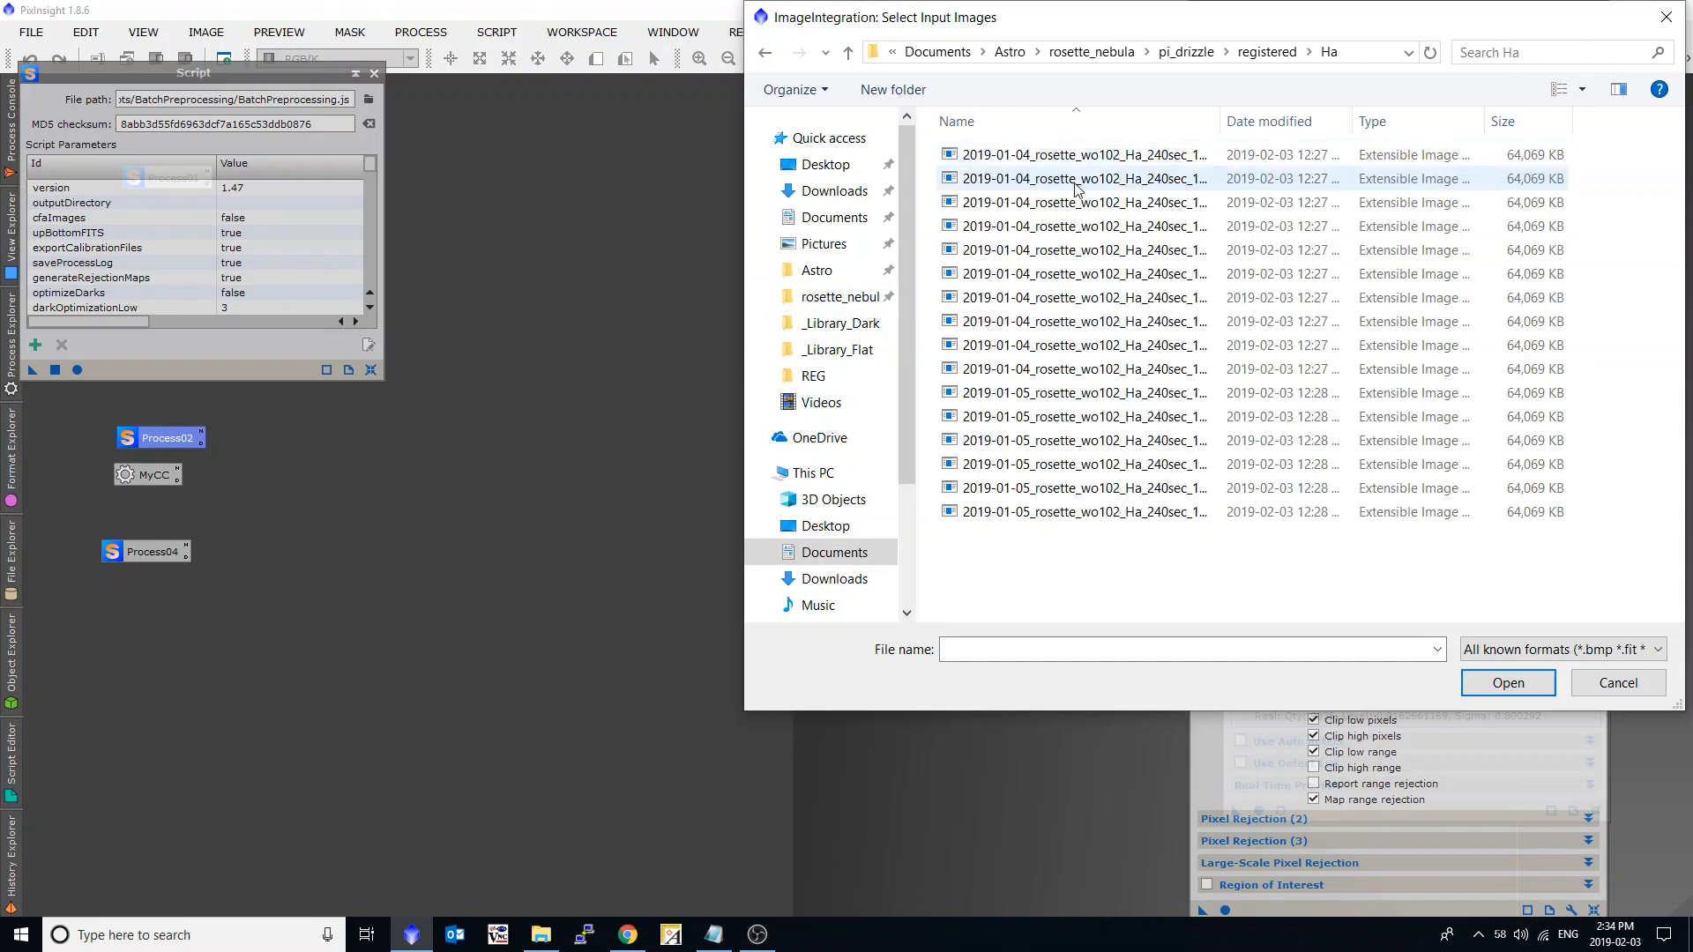
left_click(1150, 228)
key("ctrl+a")
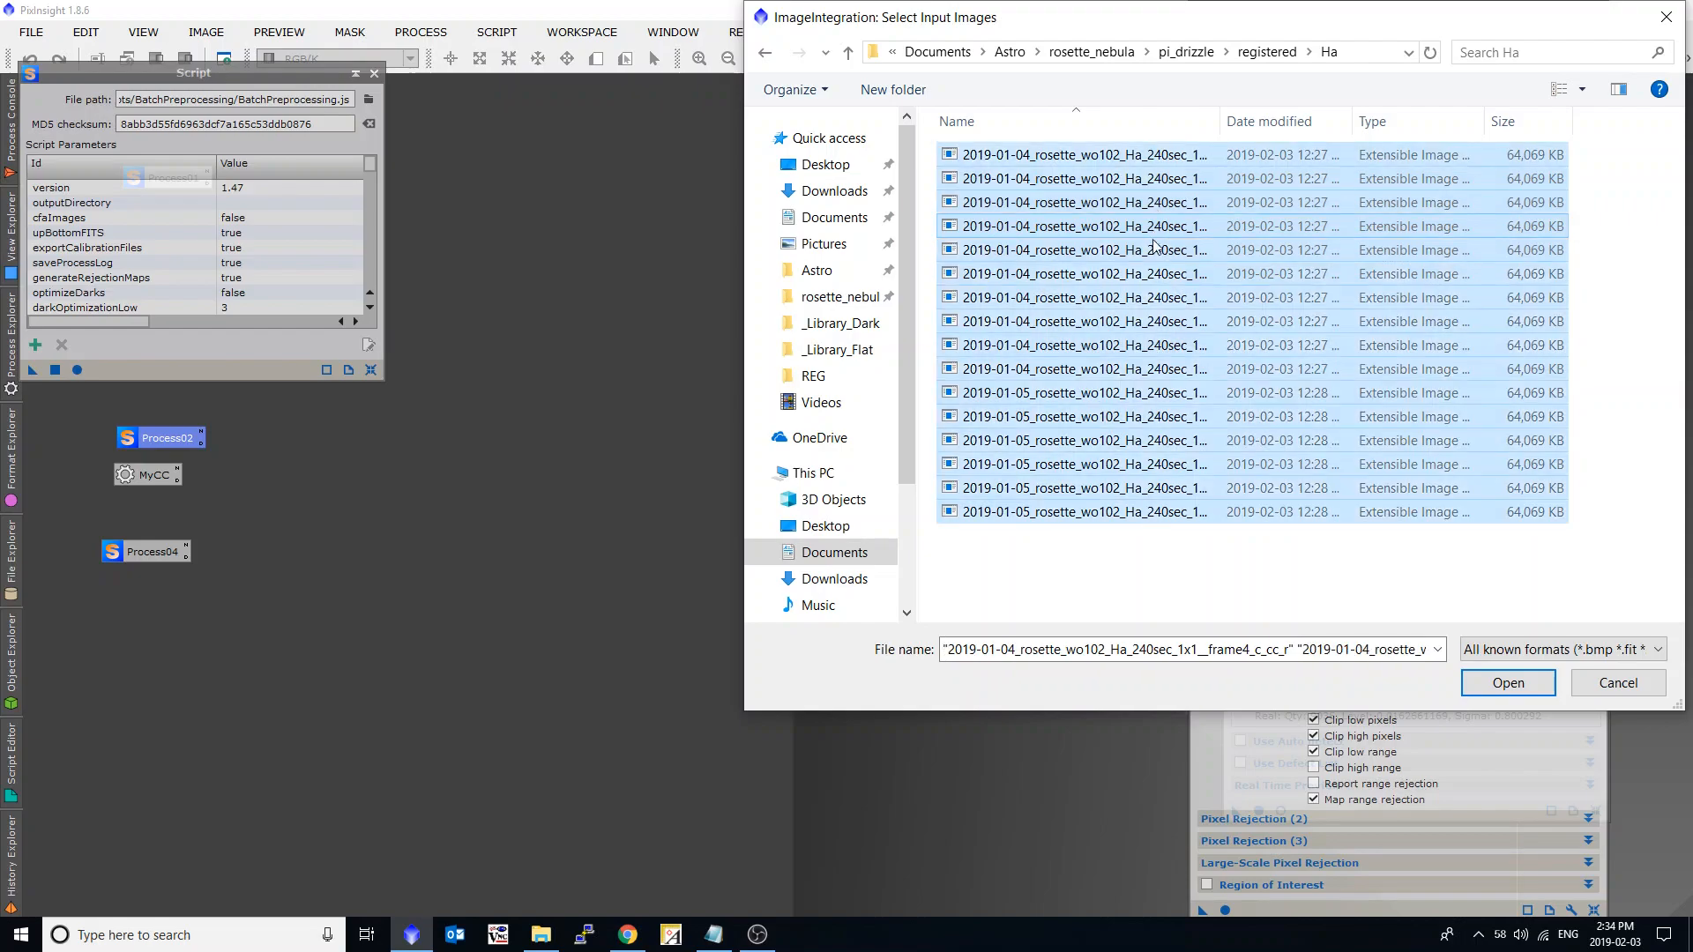
left_click(1508, 683)
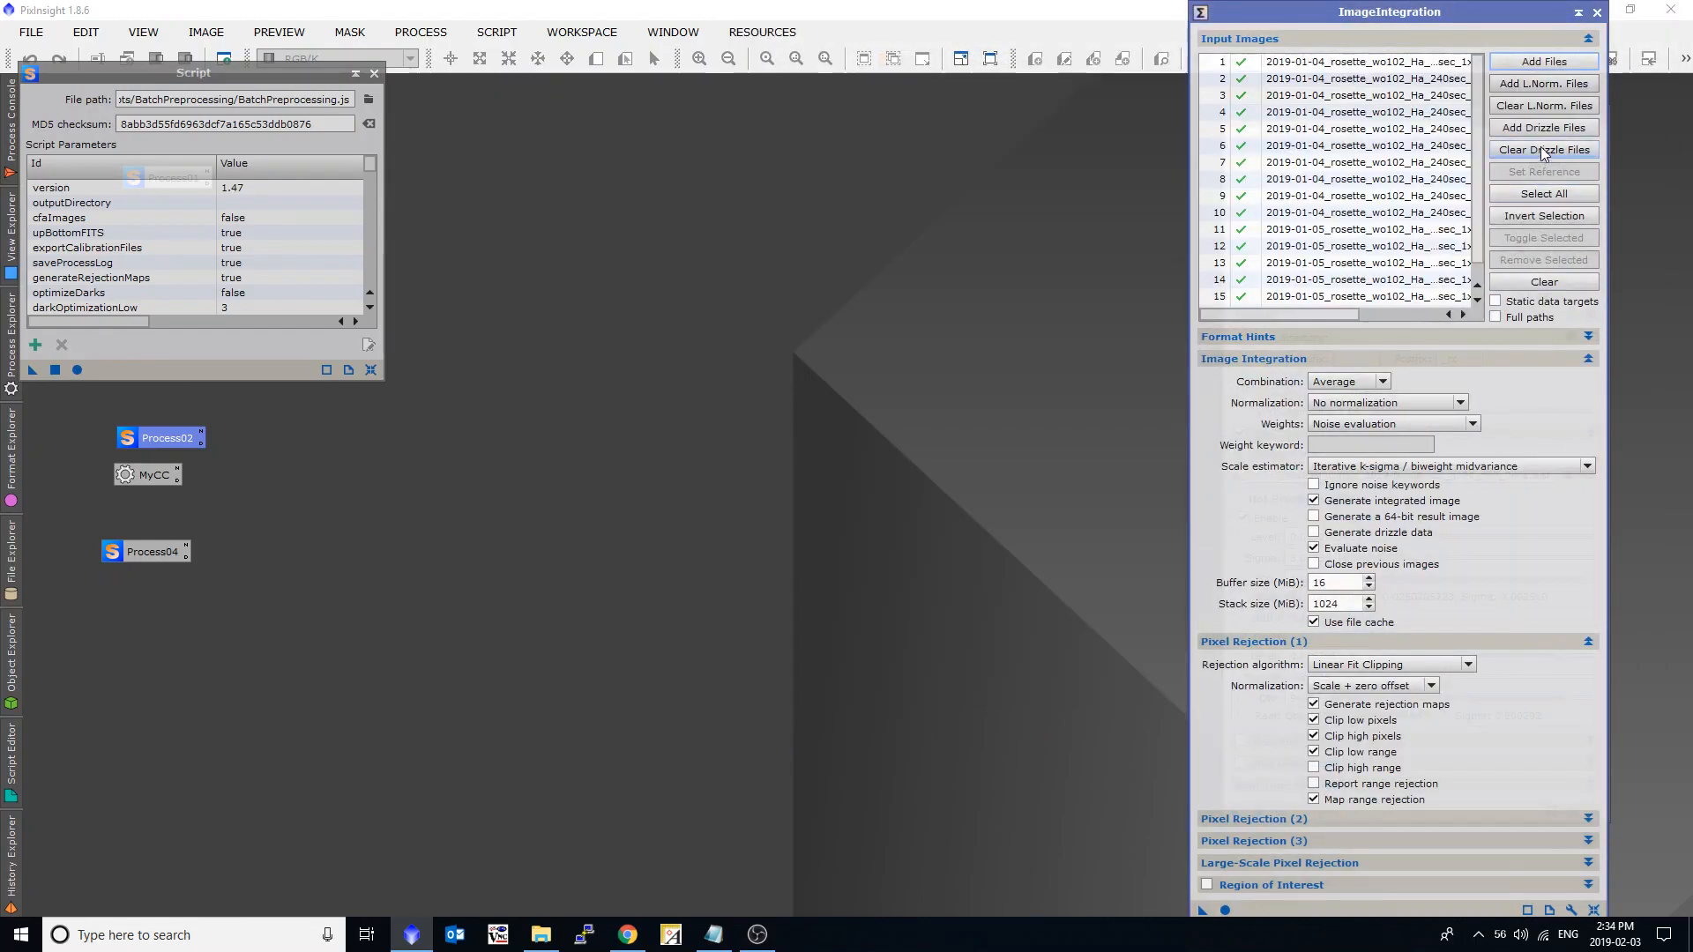
Attach all the .xdrz drizzle data files from the registered Ha folder to the ImageIntegration input images.
left_click(1538, 129)
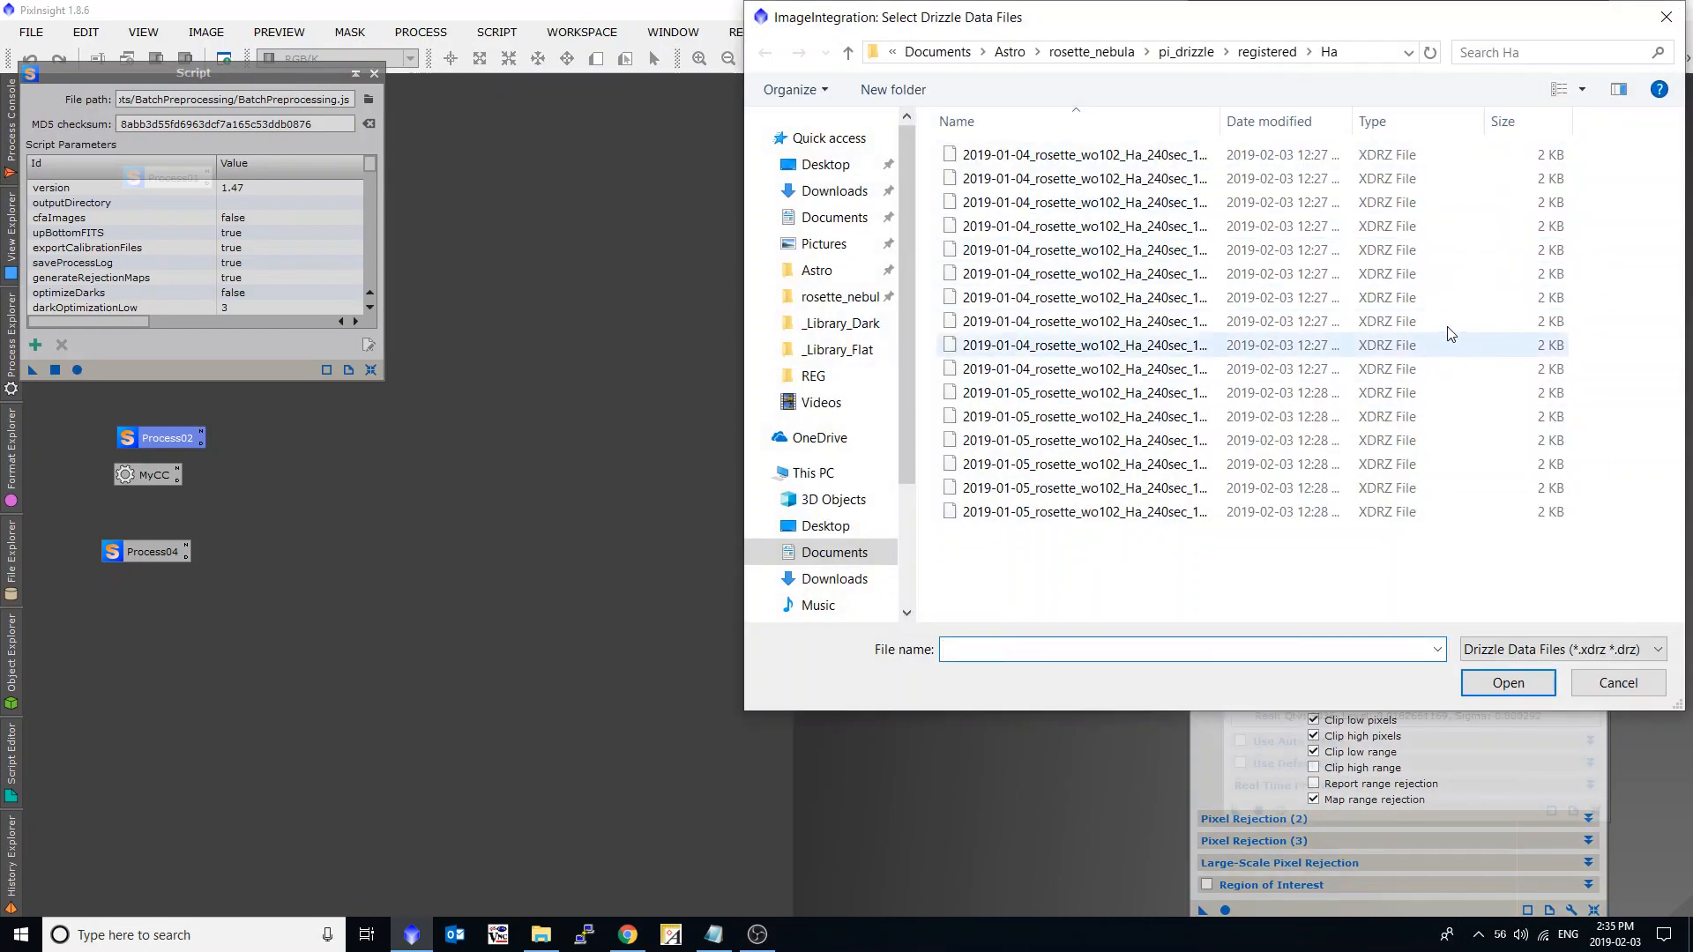
left_click(1519, 159)
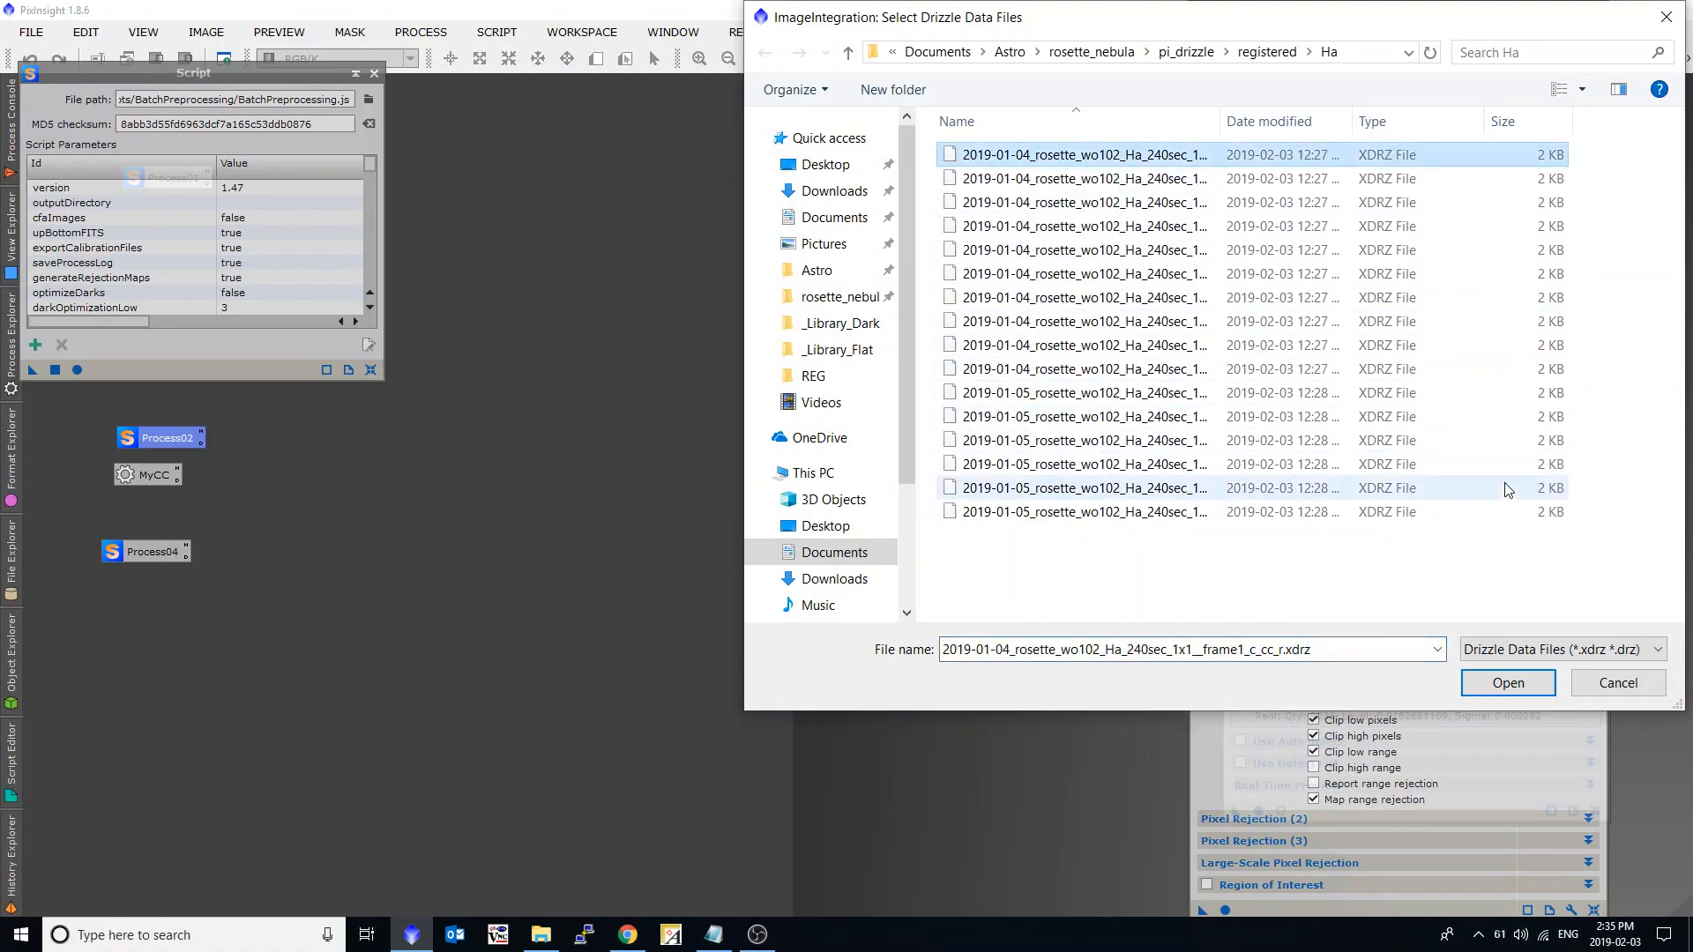
left_click(1509, 510, "shift")
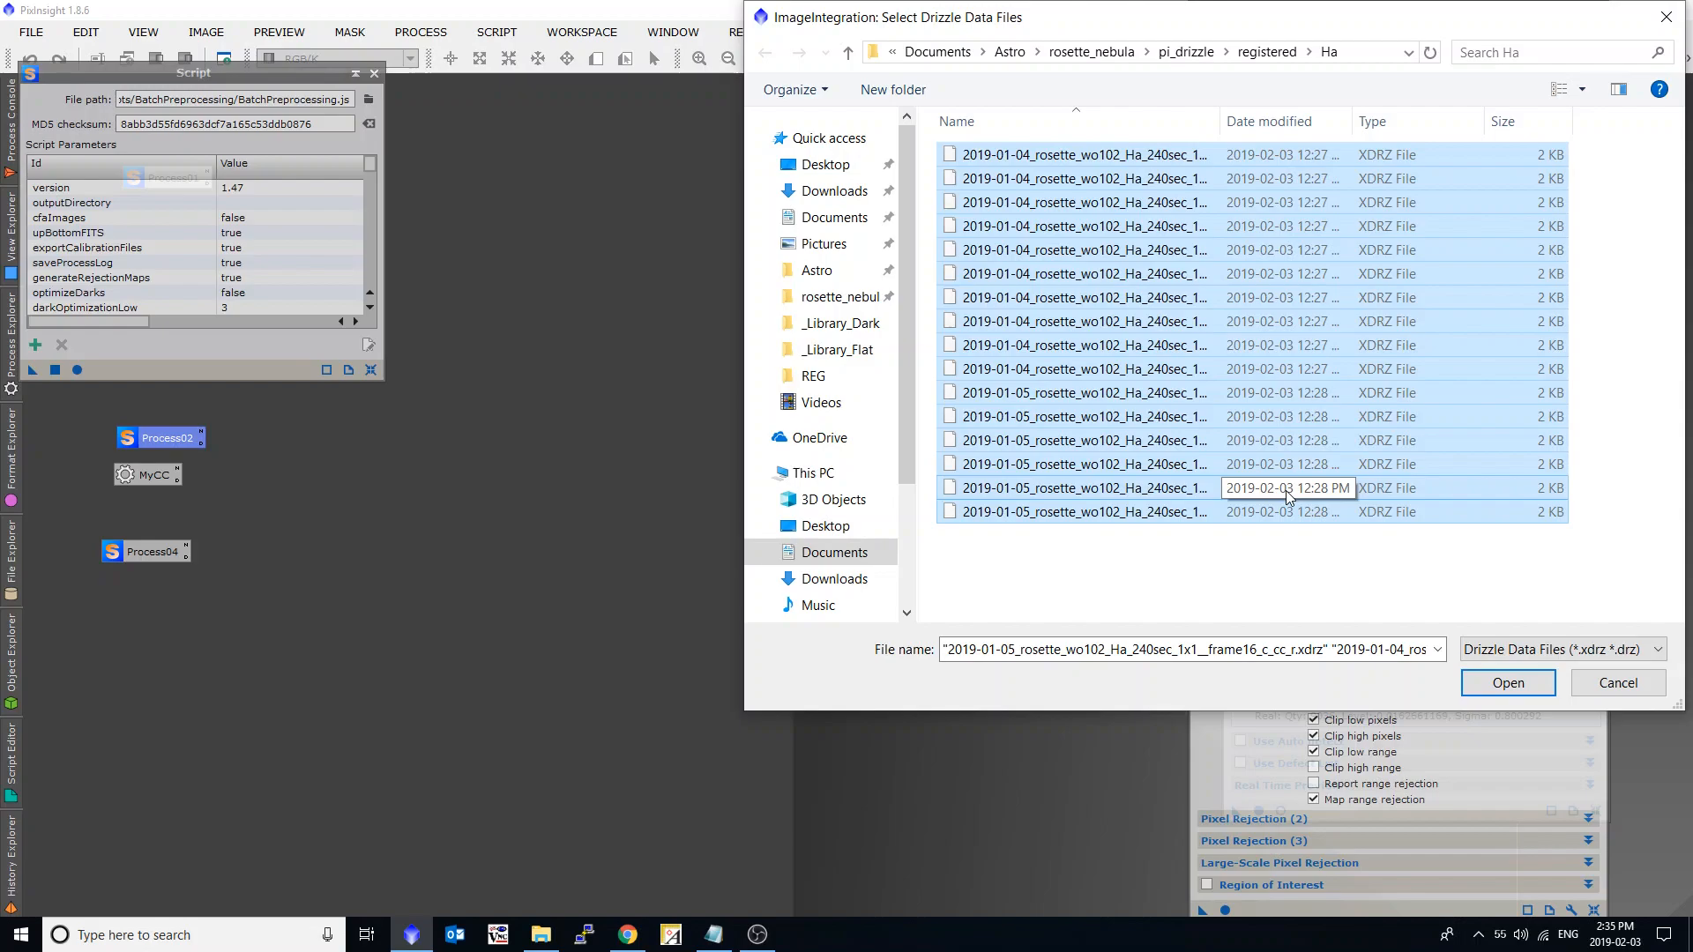
left_click(1506, 683)
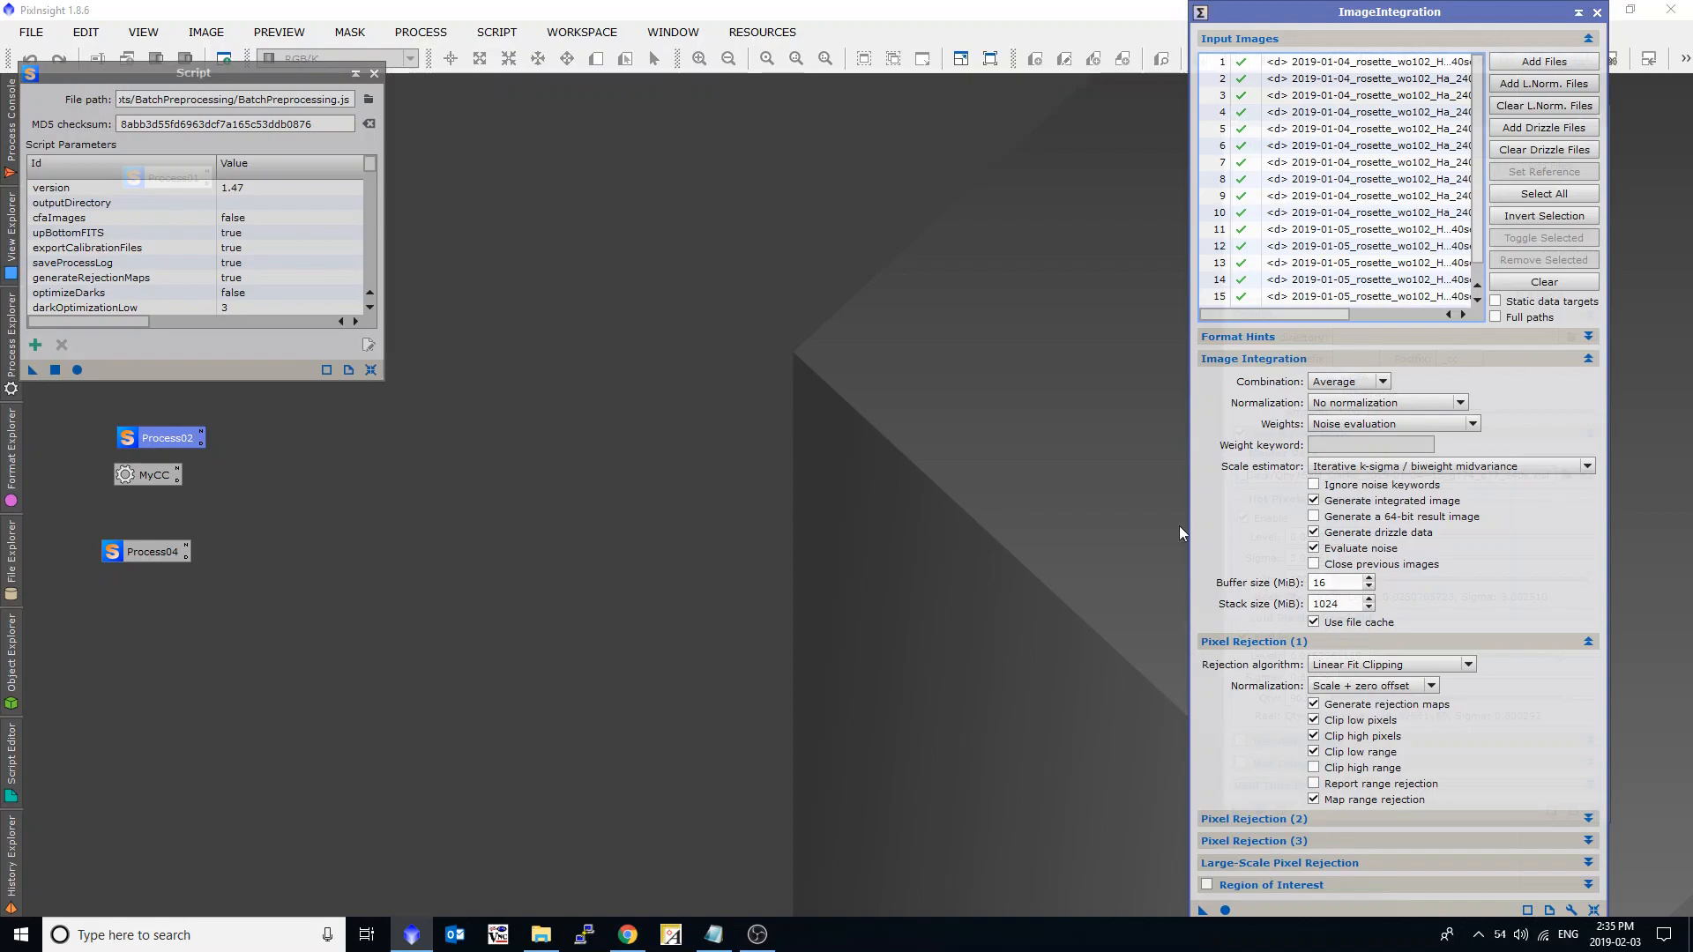
Open DrizzleIntegration, clear its input list, and show selecting all Ha .xdrz files without adding them.
left_click(421, 32)
mouse_move(441, 58)
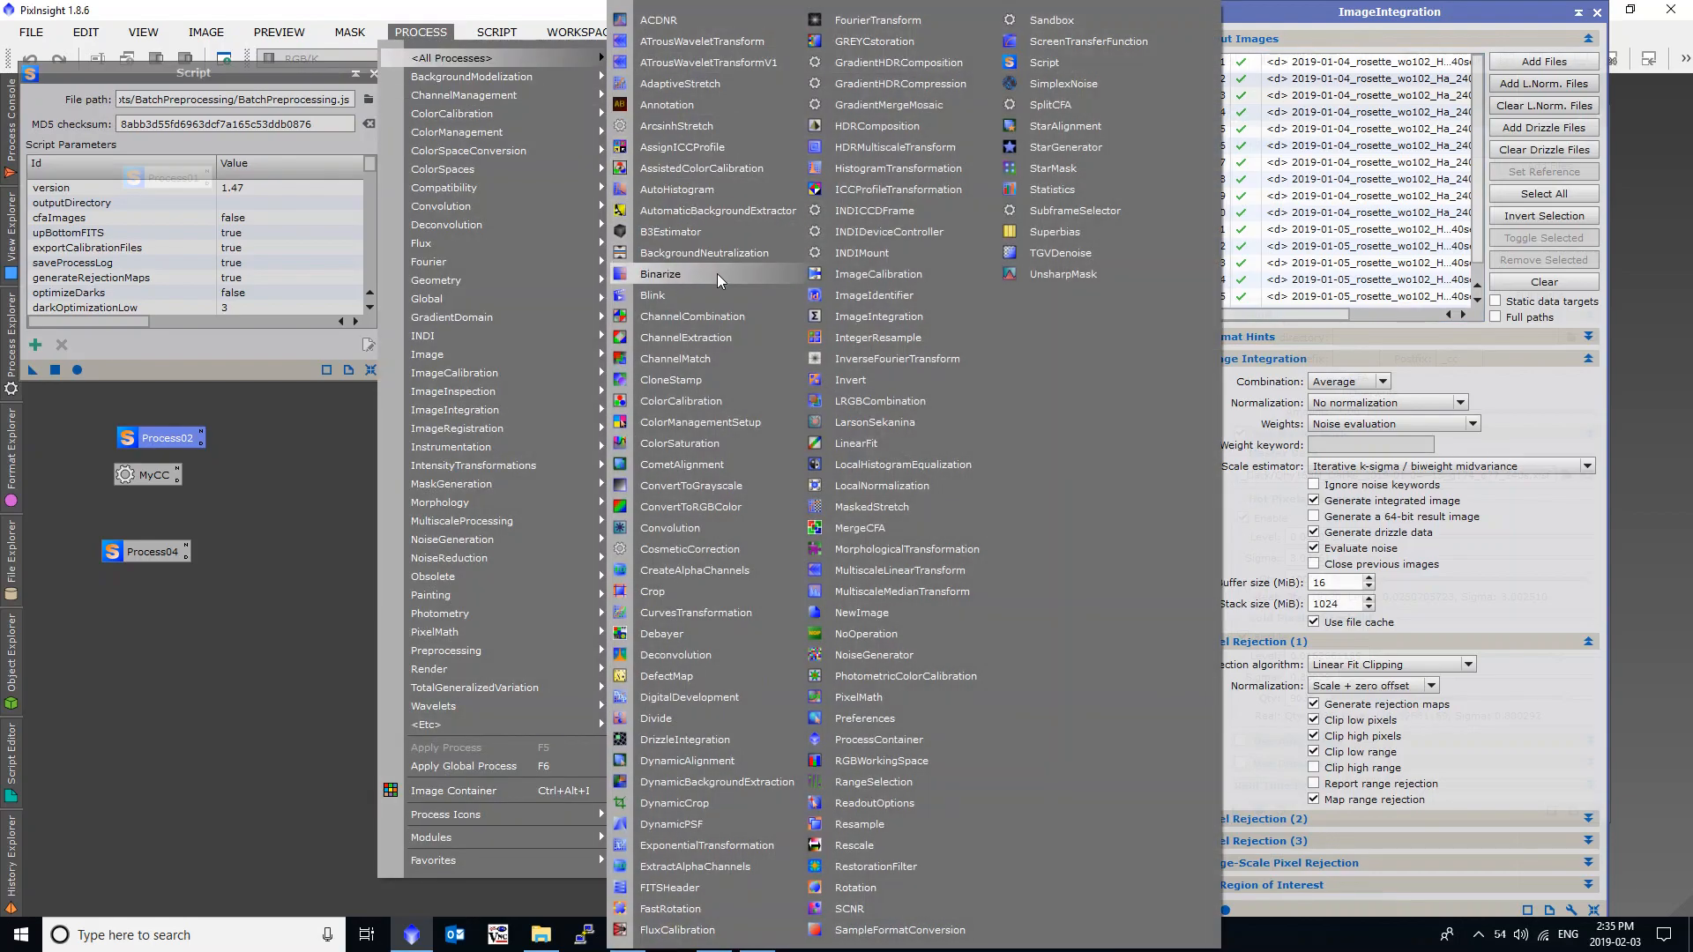
left_click(687, 739)
left_click(759, 448)
left_click(756, 294)
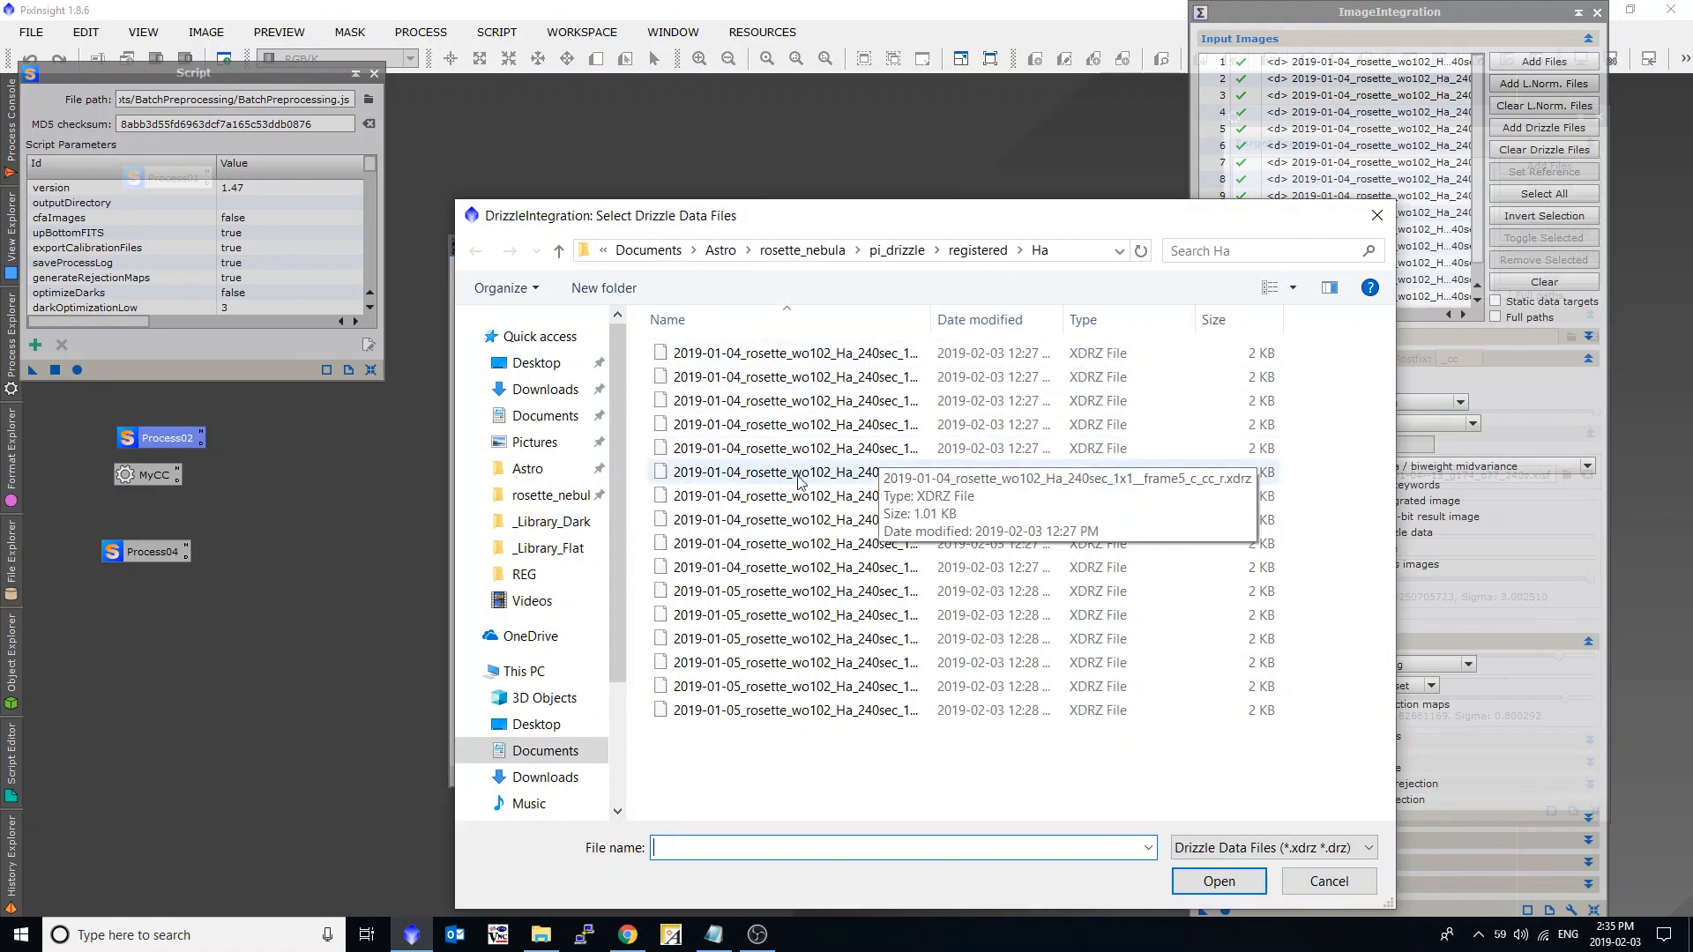
left_click(763, 494)
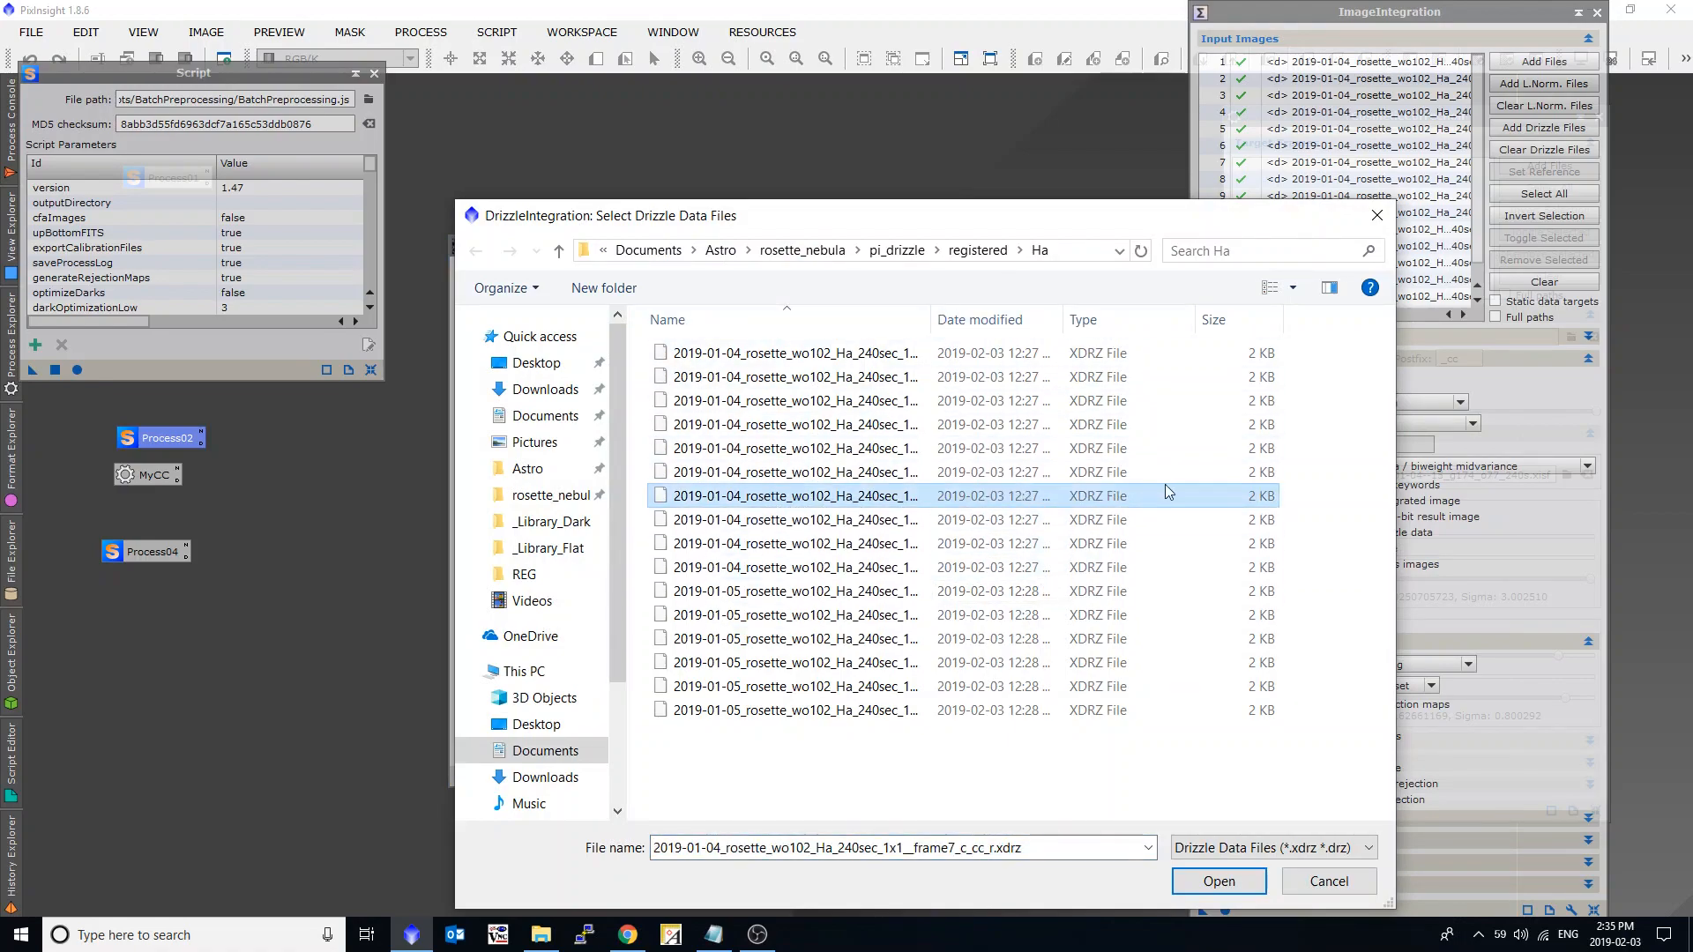
key("ctrl+a")
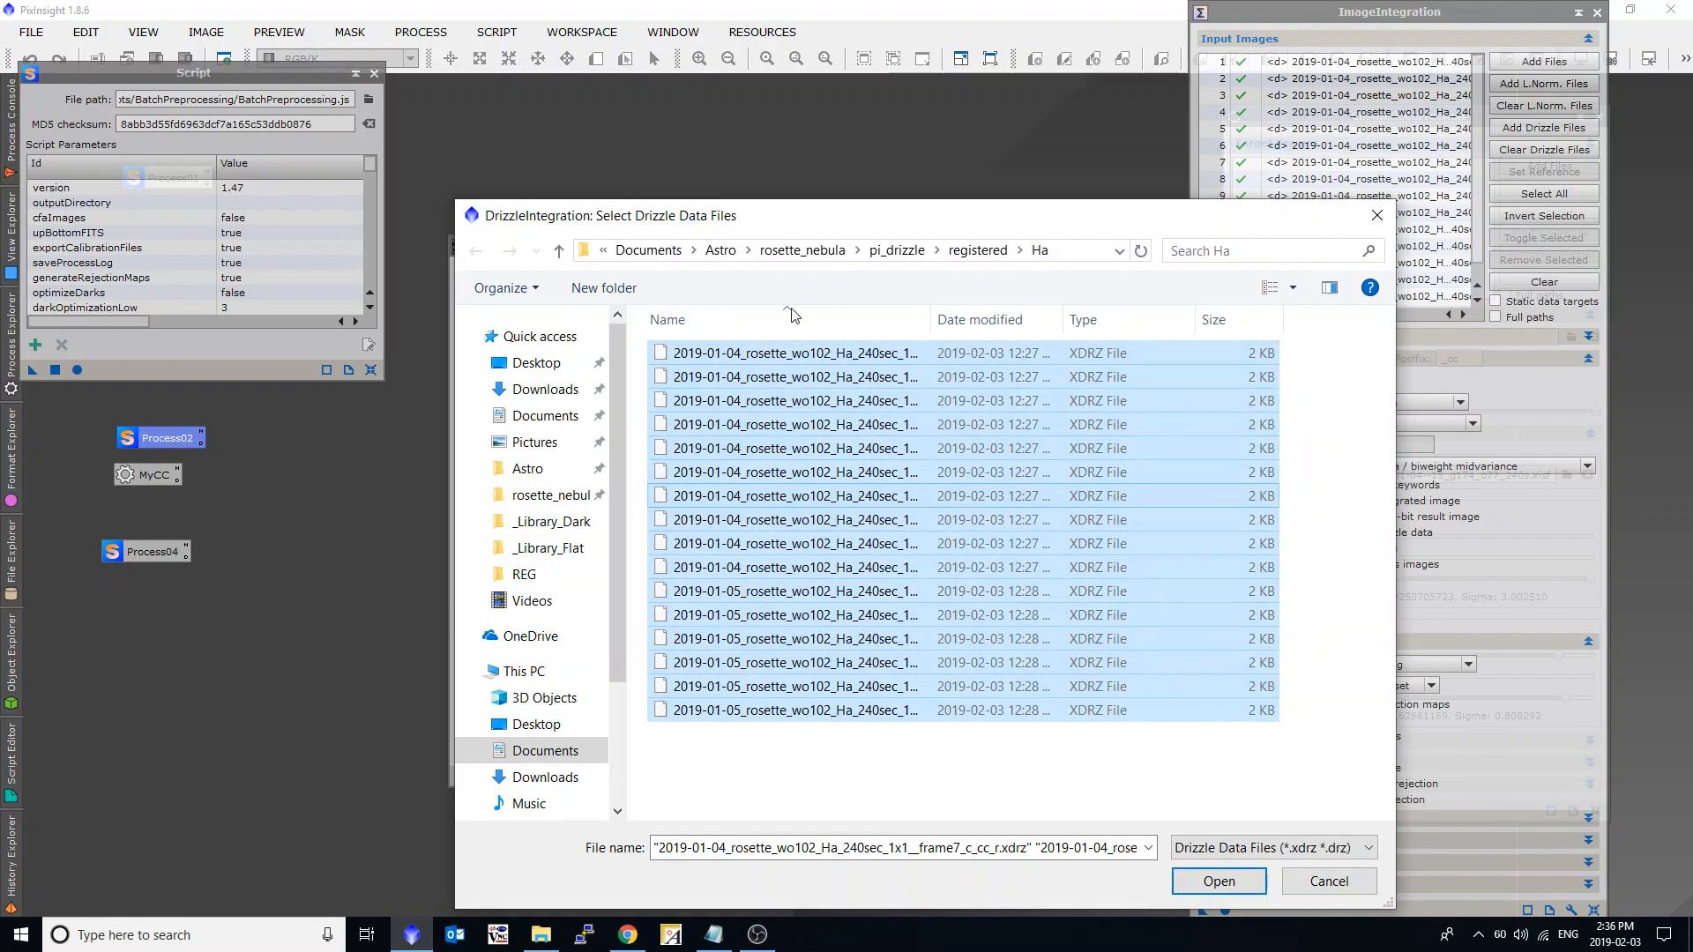
left_click_drag(771, 216, 771, 213)
left_click(1308, 880)
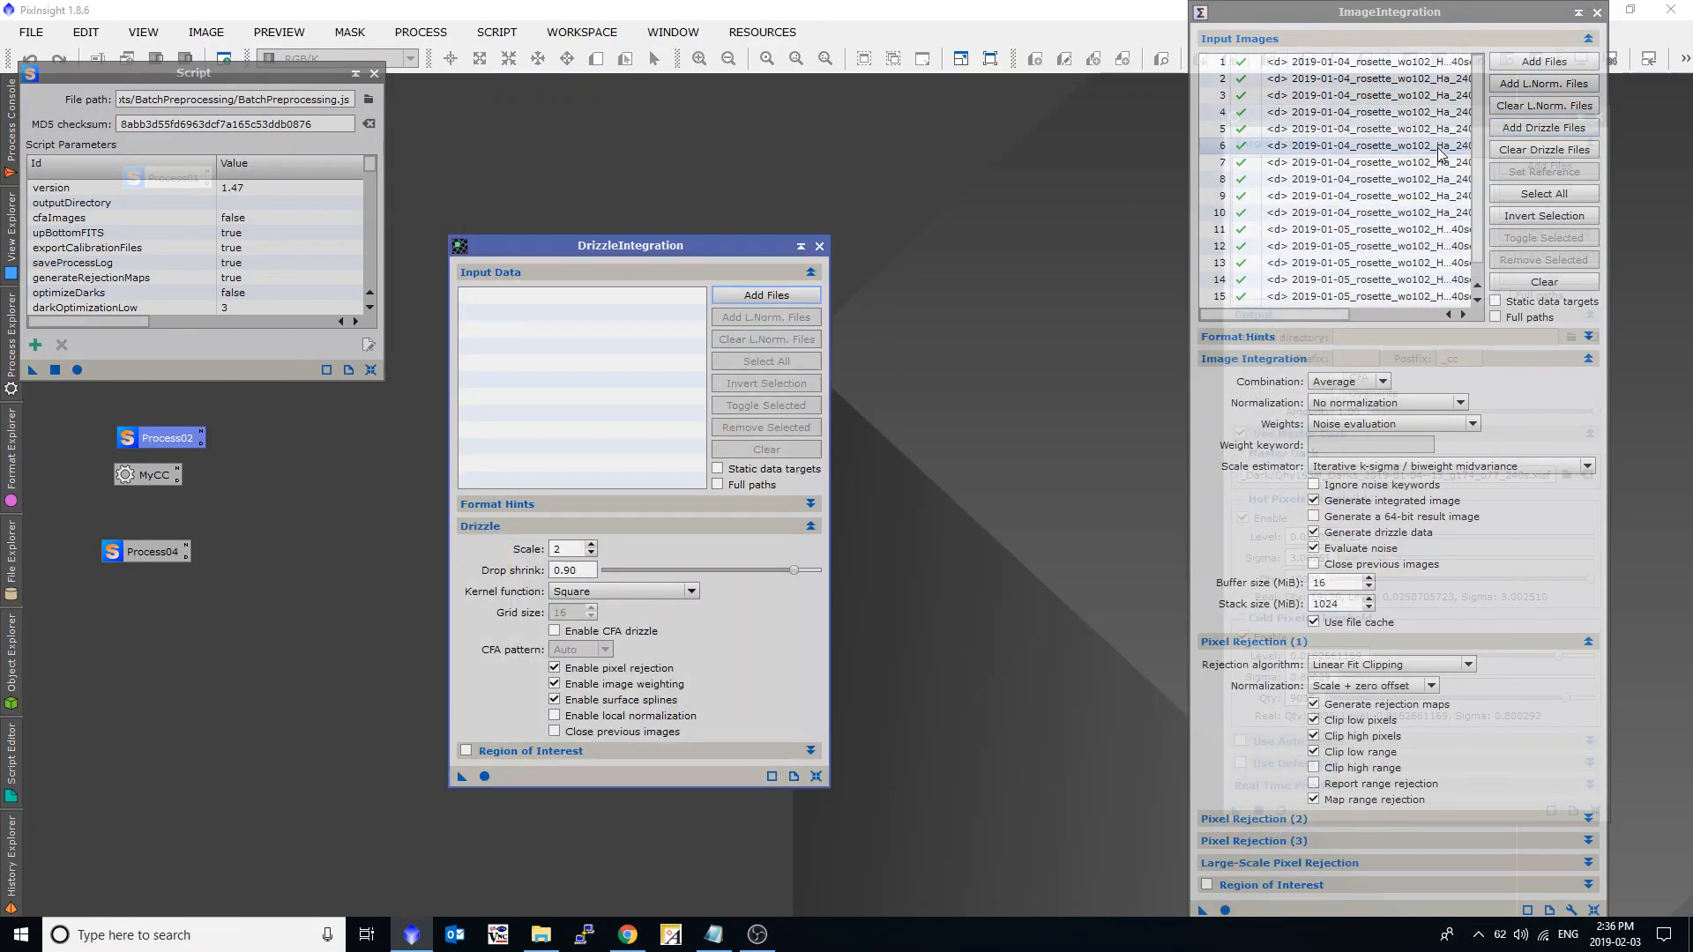
Check the ImageIntegration input list and close both the ImageIntegration and DrizzleIntegration windows.
scroll(1420, 141, "down", 1)
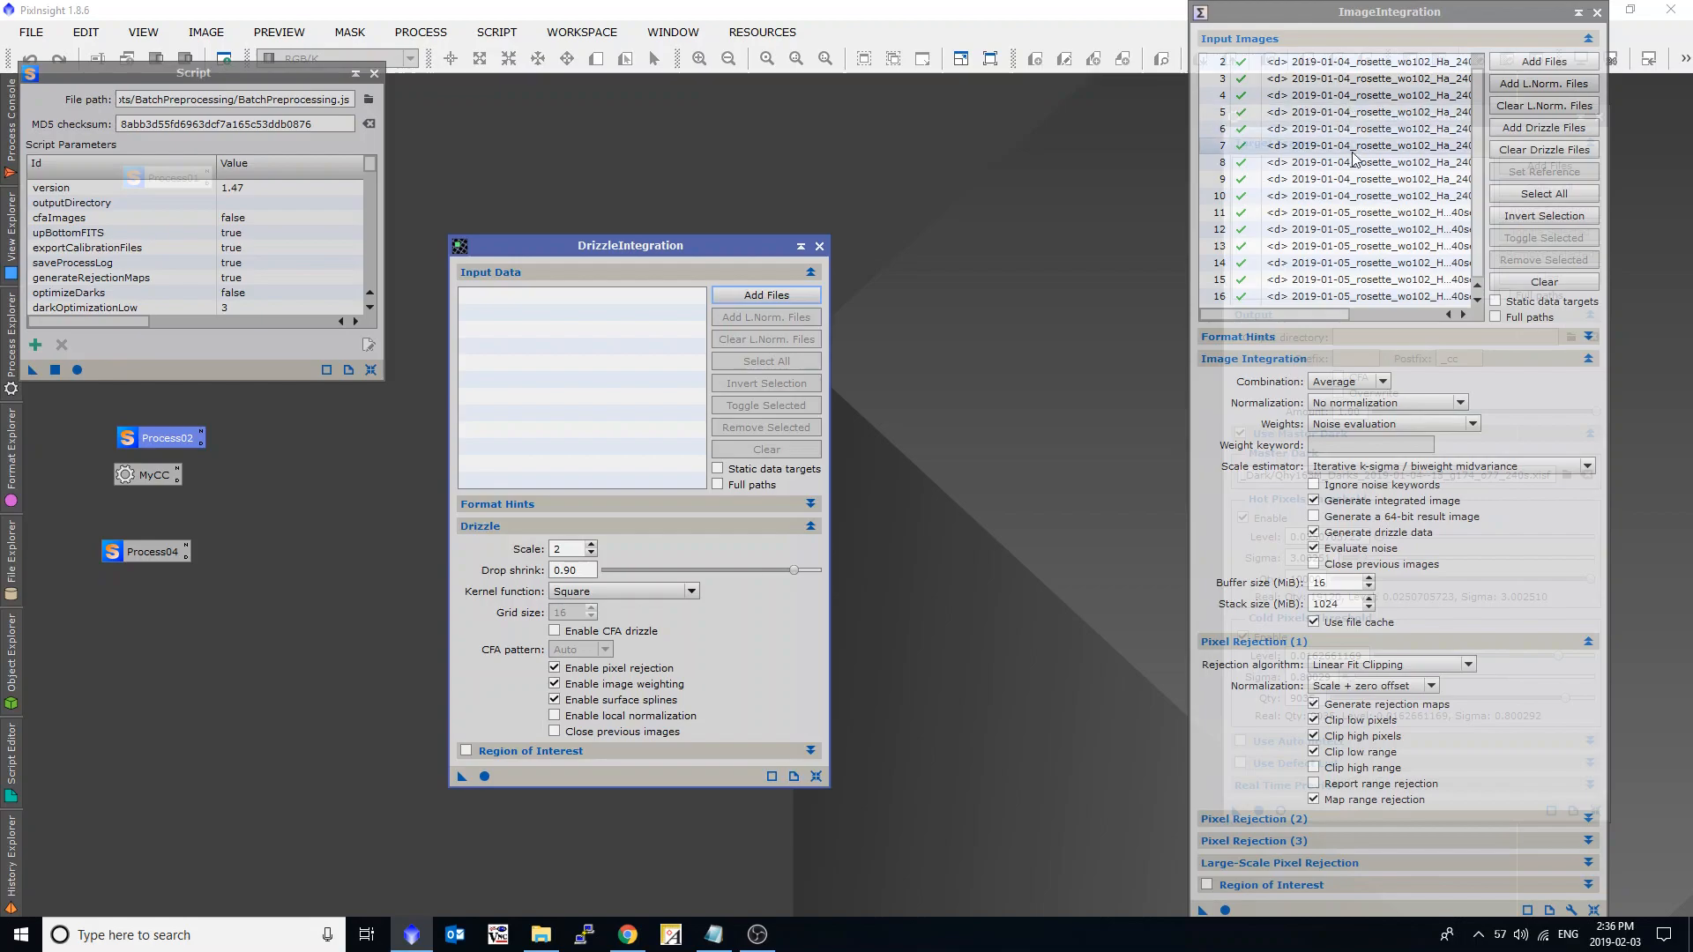
left_click(1597, 13)
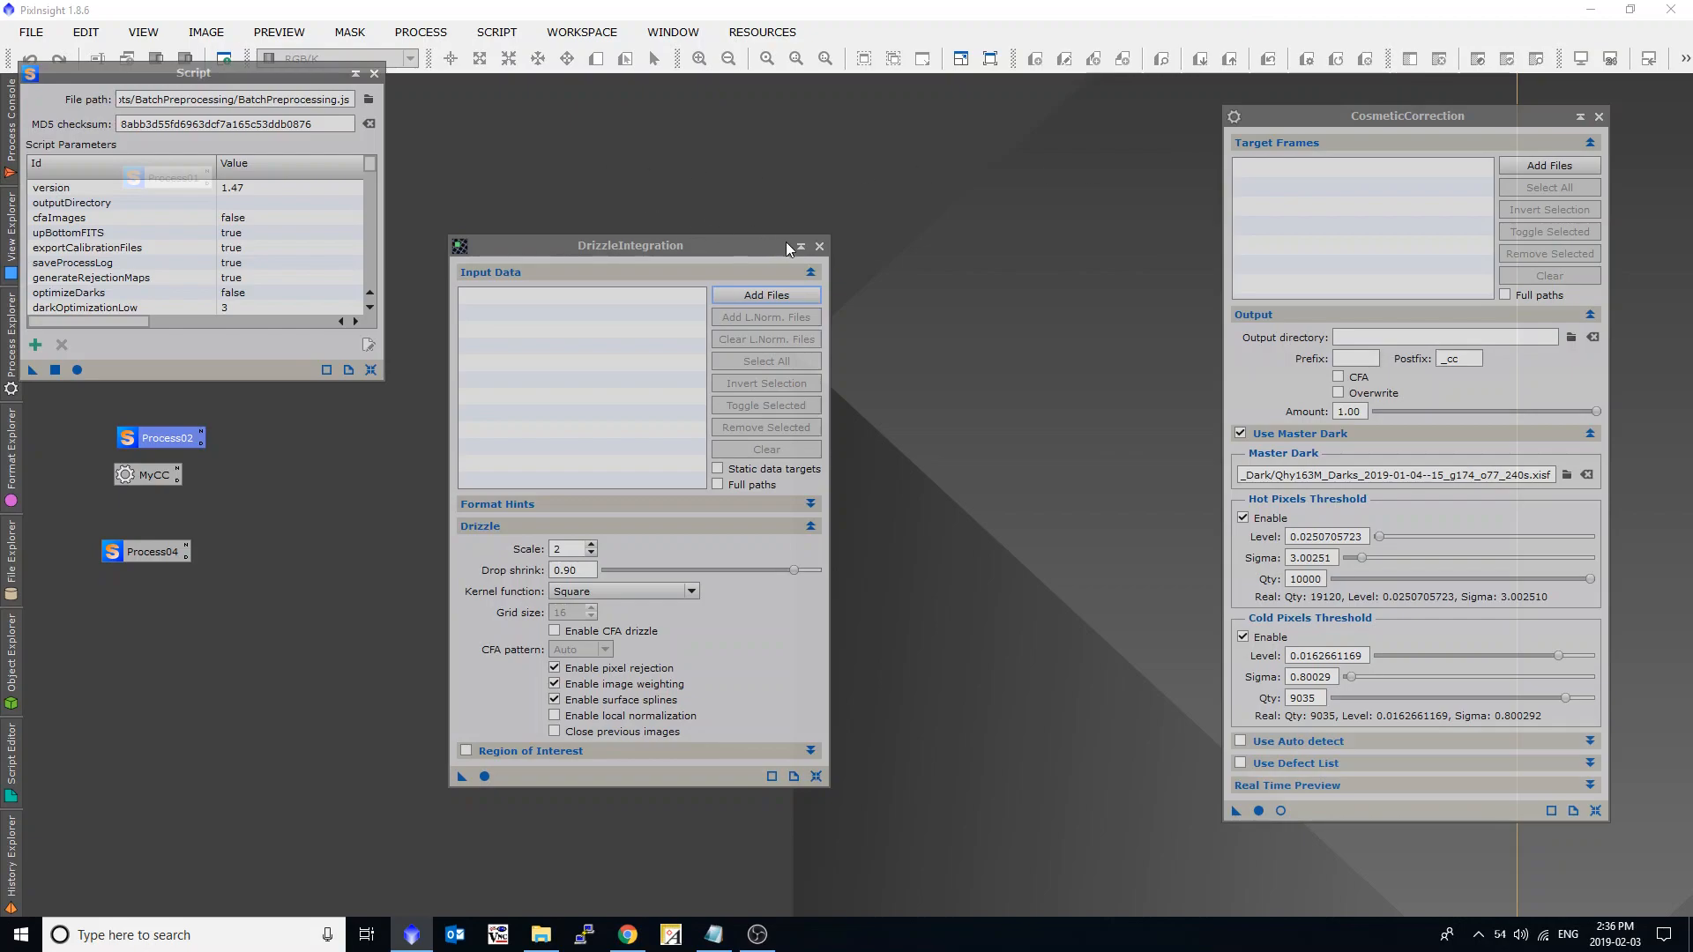
left_click(819, 247)
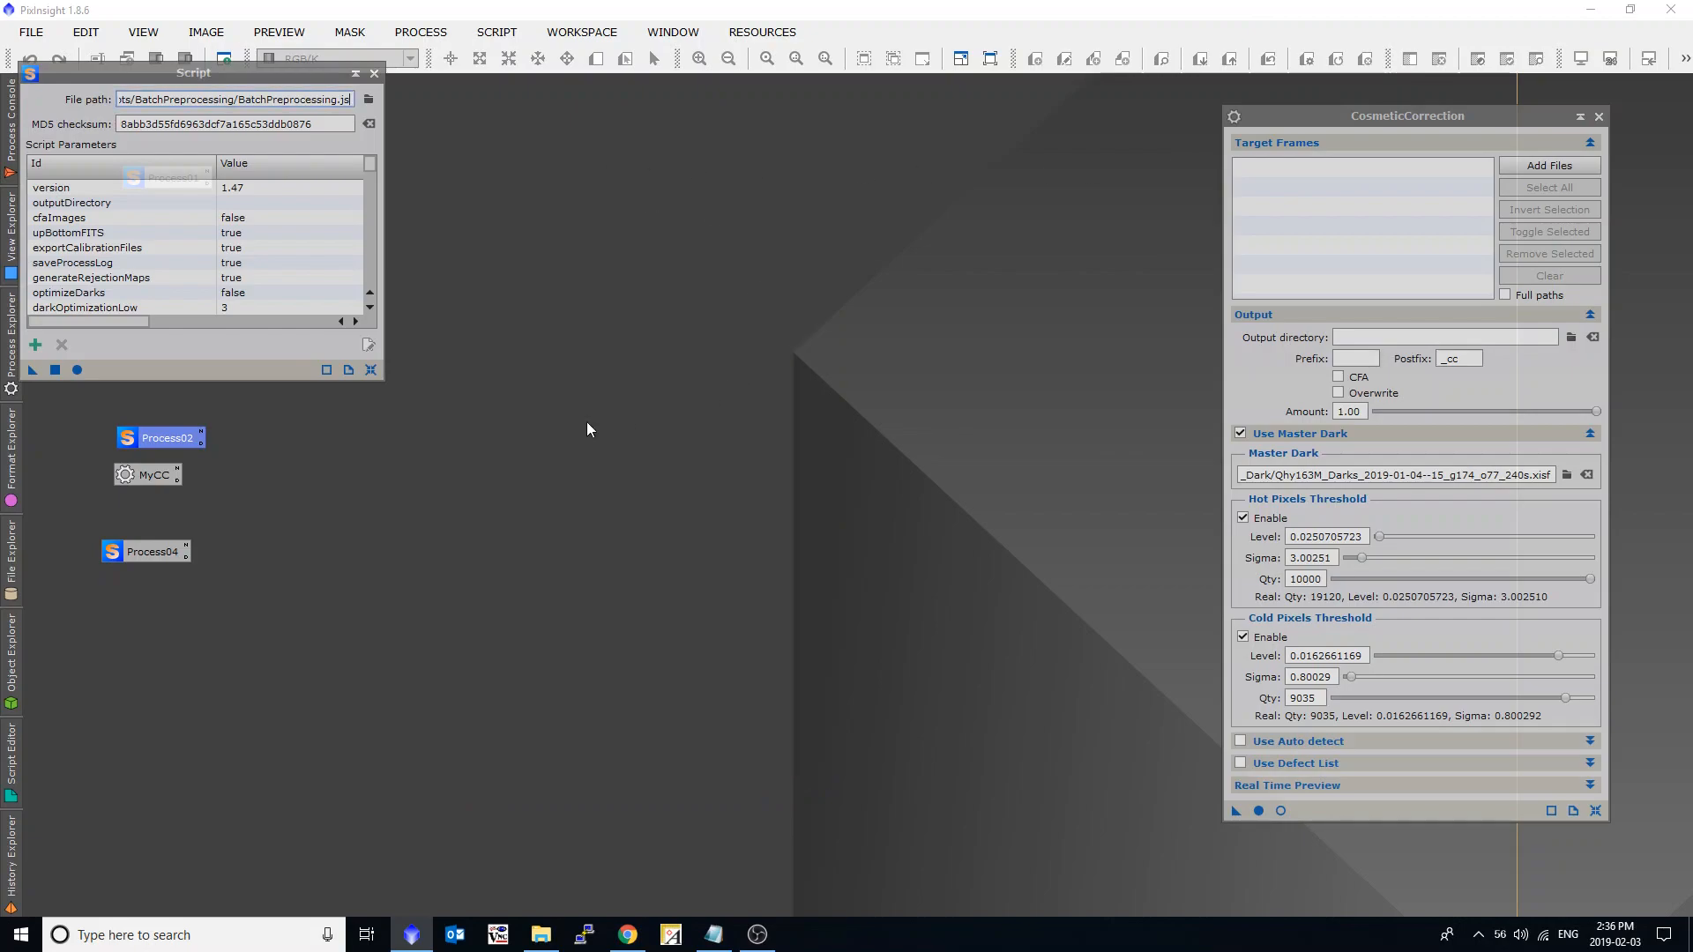
Relaunch the batch preprocessing script from the Process04 setup and enable Calibrate only for the lights.
left_click(152, 549)
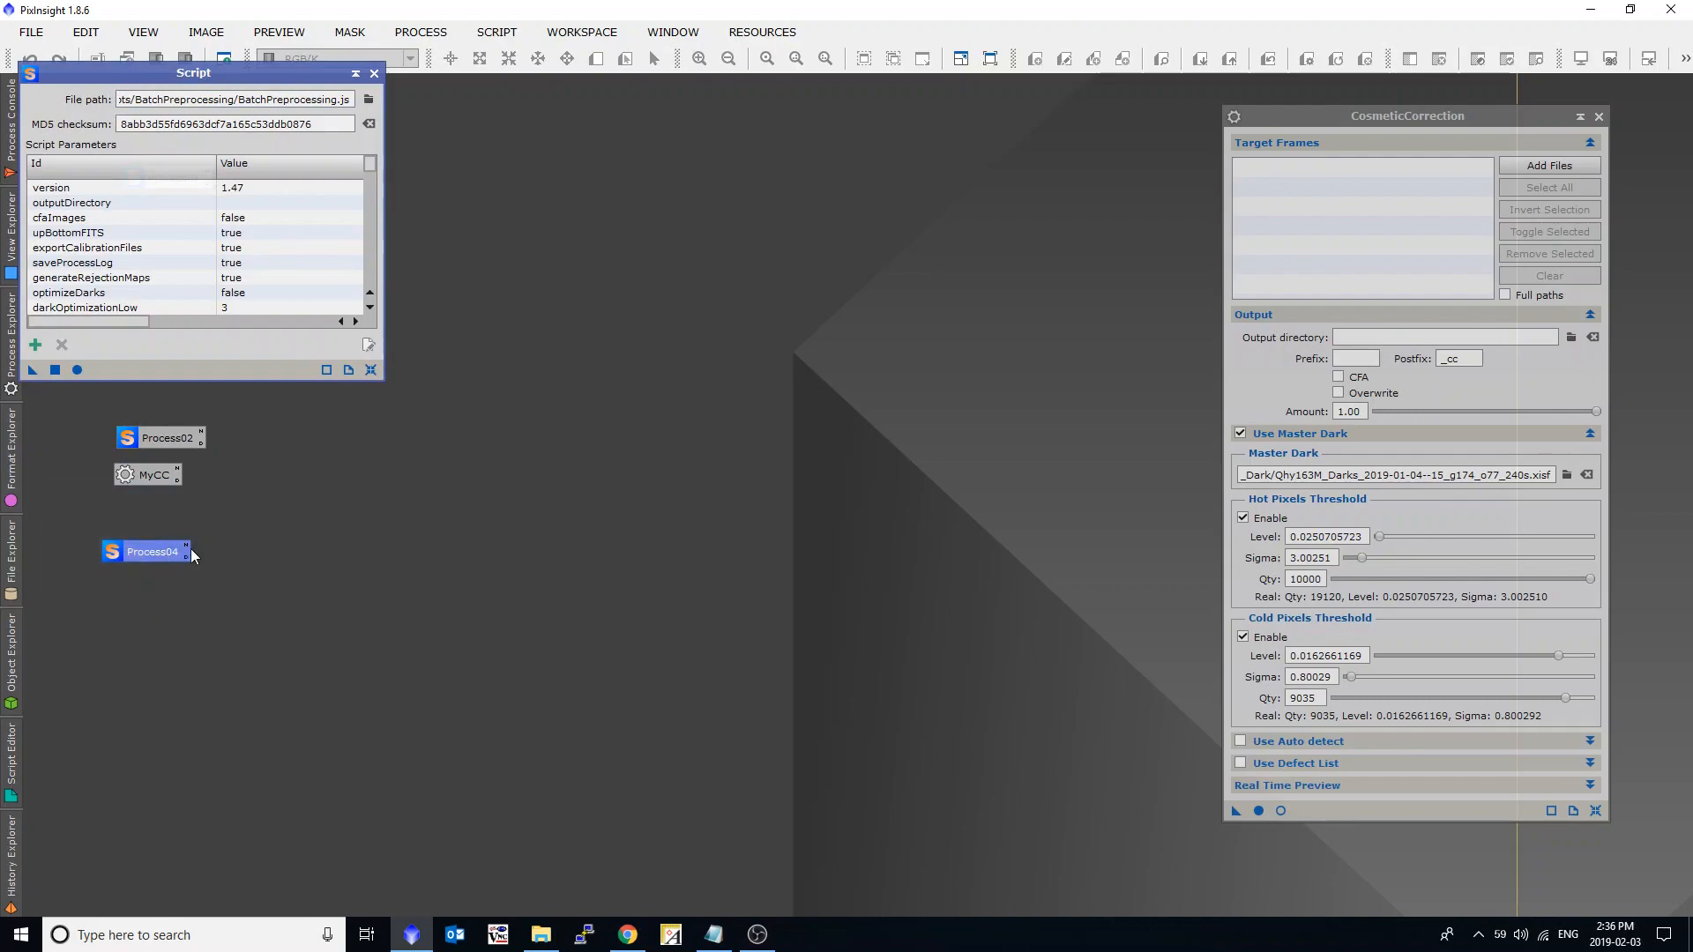
left_click(78, 370)
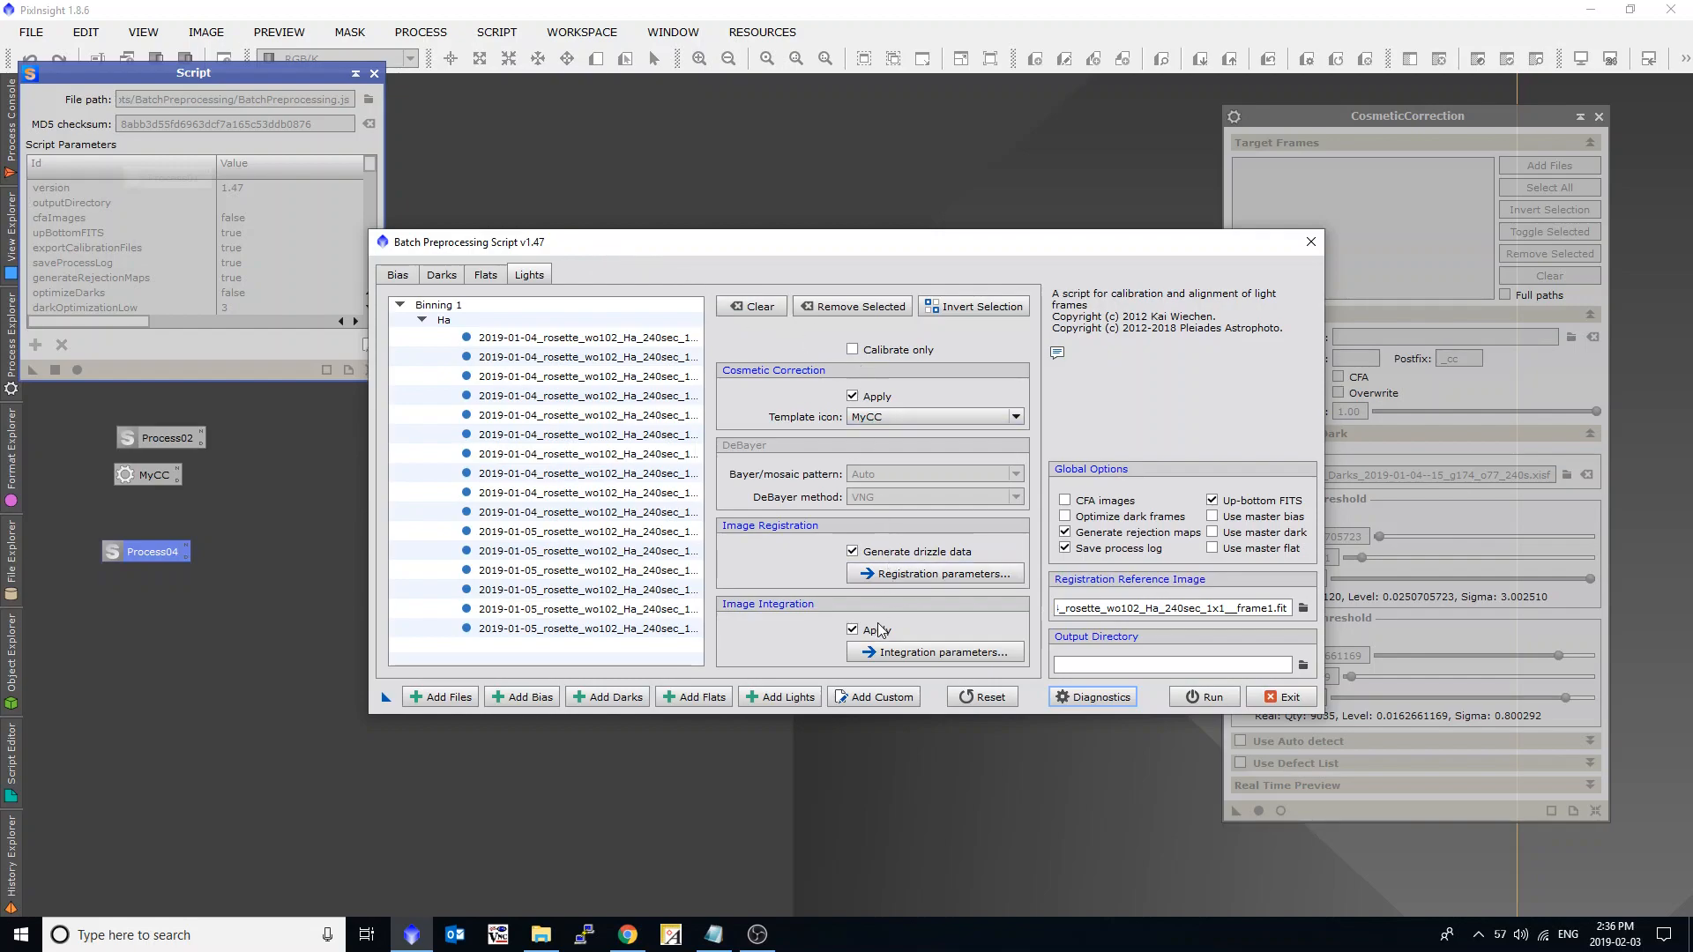
left_click(853, 351)
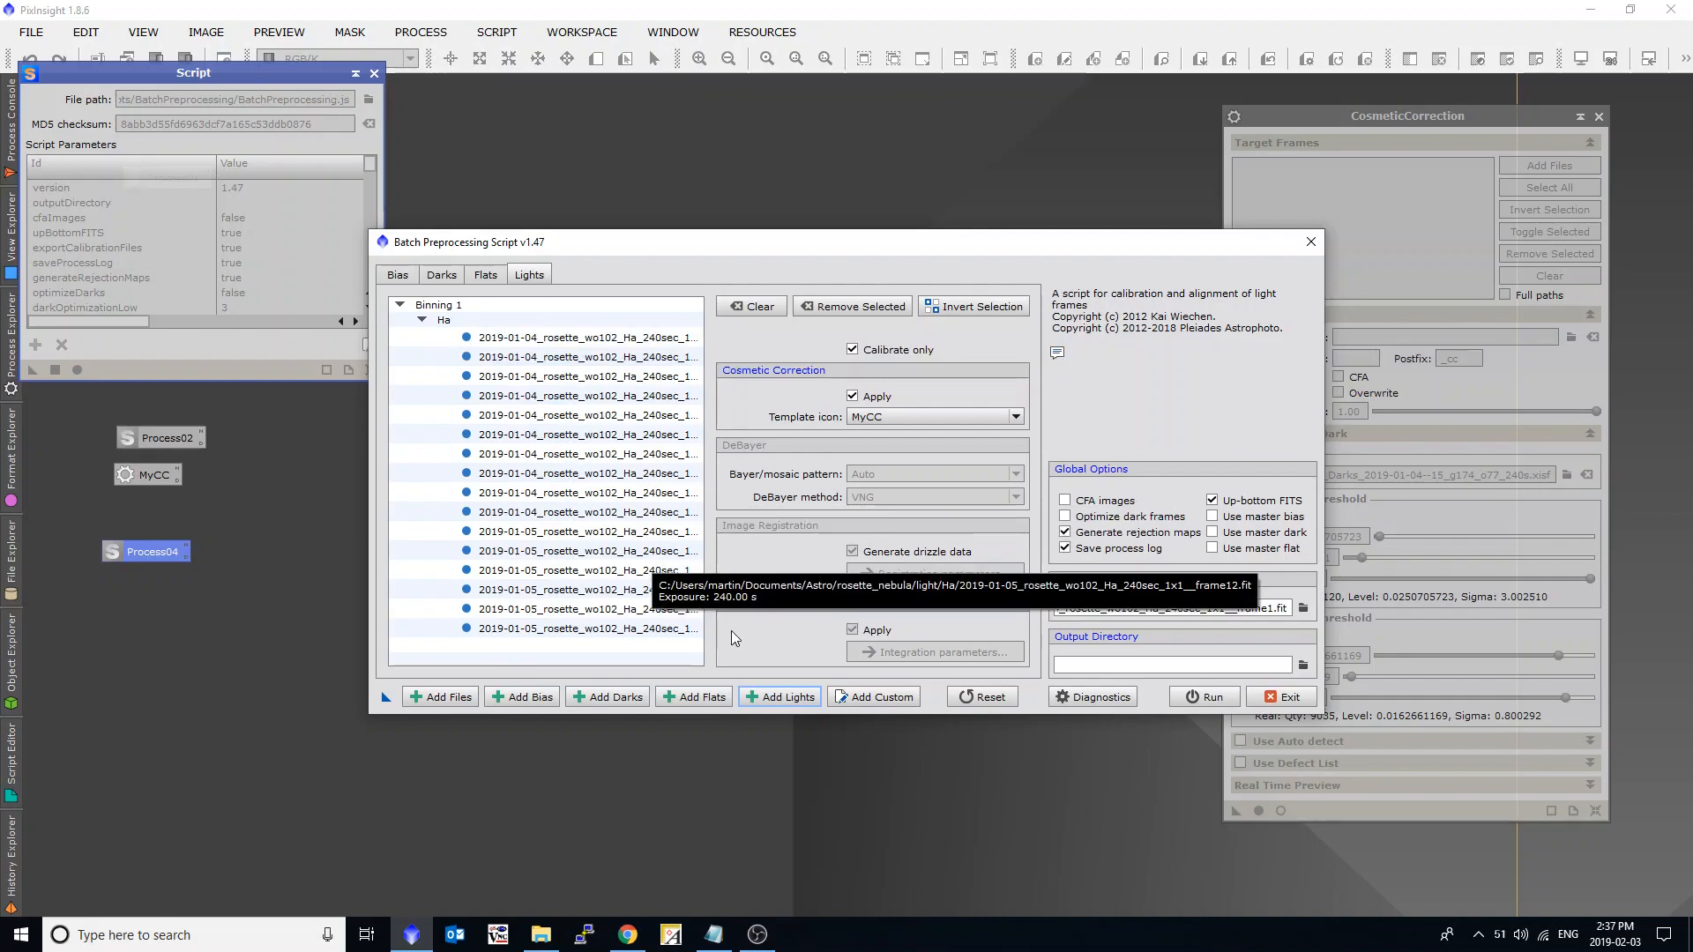
Add all OIII light frames from rosette_nebula\light\Oiii to the batch preprocessing lights.
left_click(785, 698)
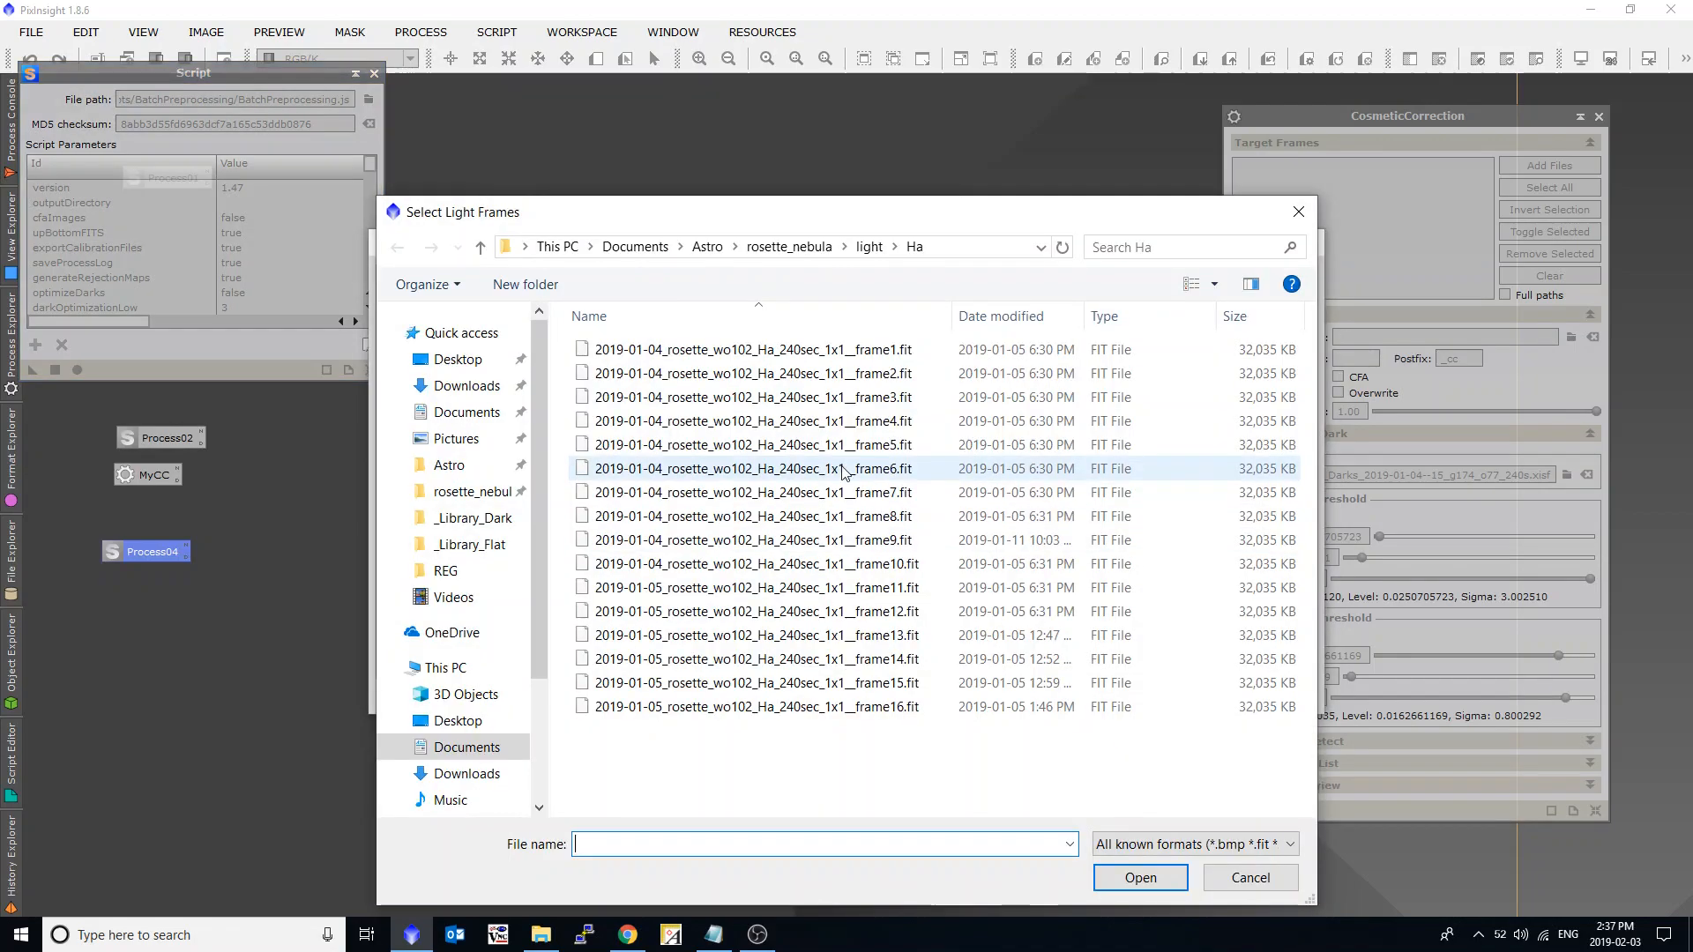
left_click(870, 249)
double_click(705, 365)
left_click(705, 375)
key("ctrl+a")
left_click(1140, 878)
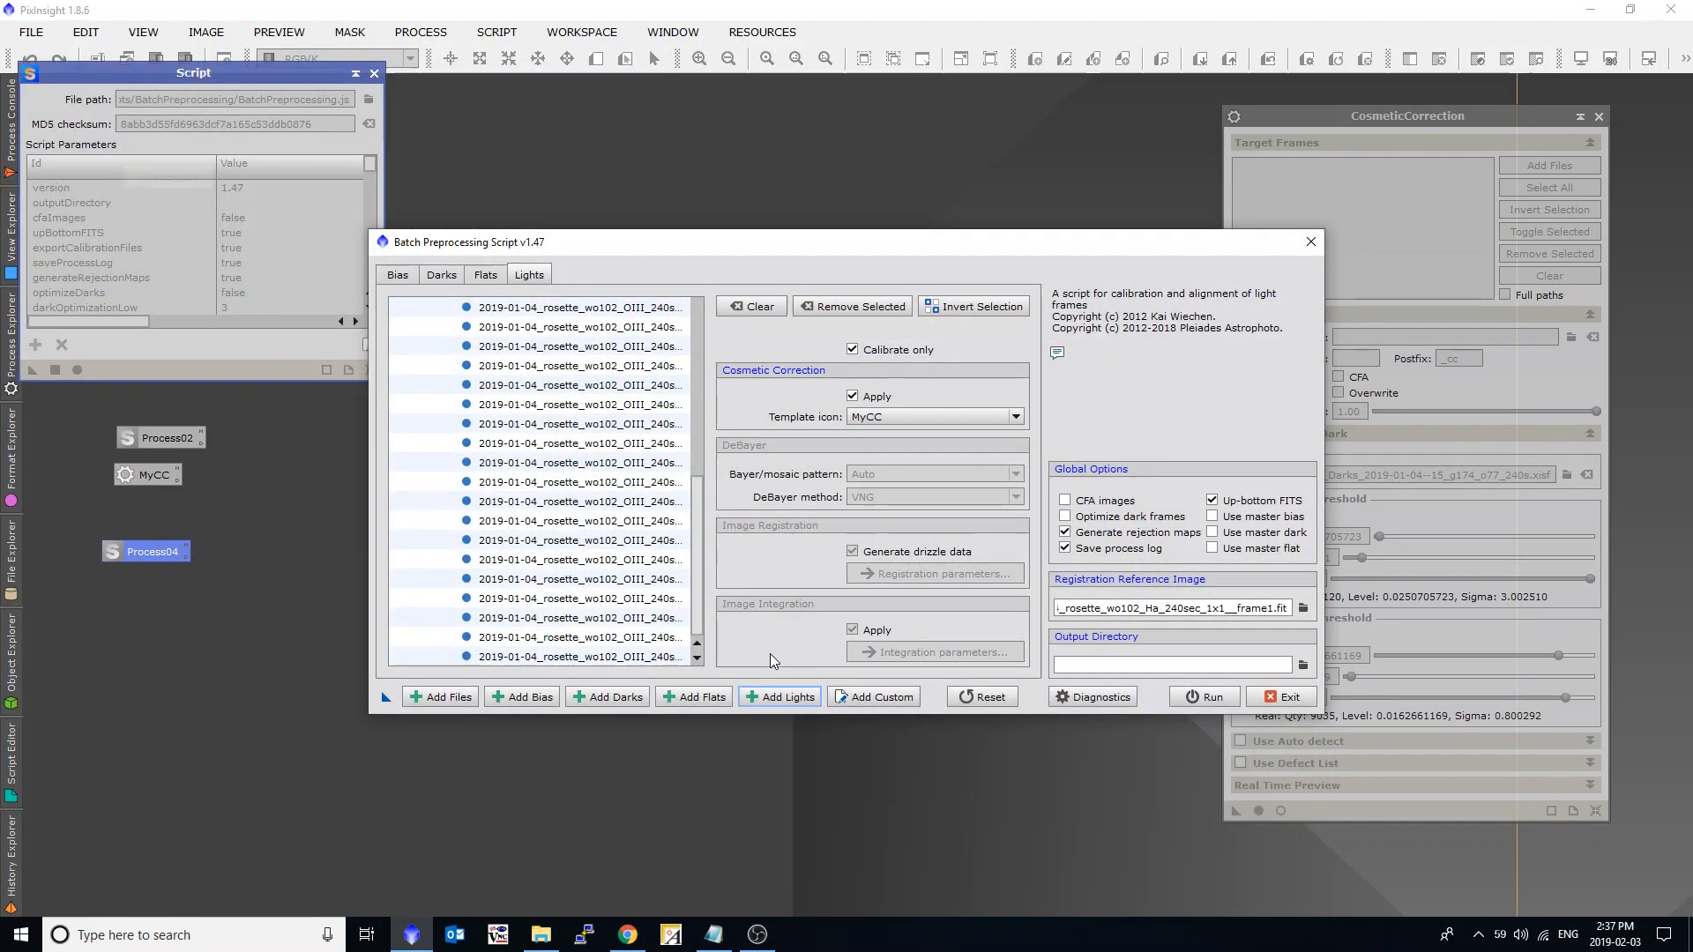
Add all SII light frames from rosette_nebula\light\Sii to the batch preprocessing lights.
left_click(778, 693)
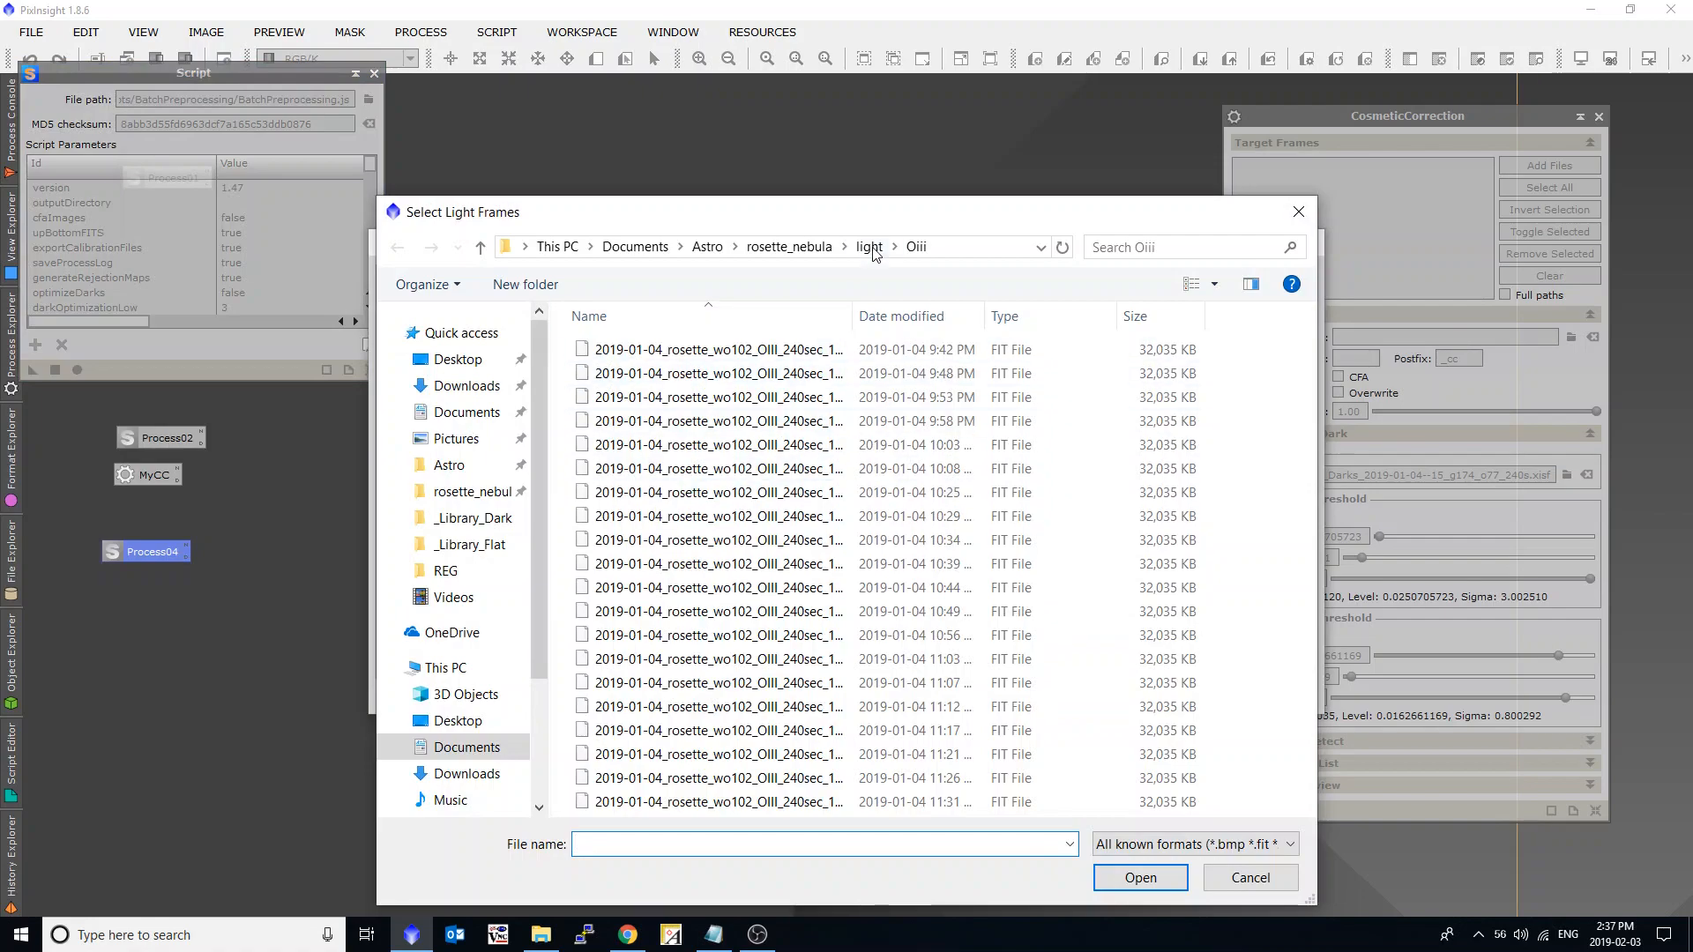
left_click(871, 248)
double_click(690, 404)
key("ctrl+a")
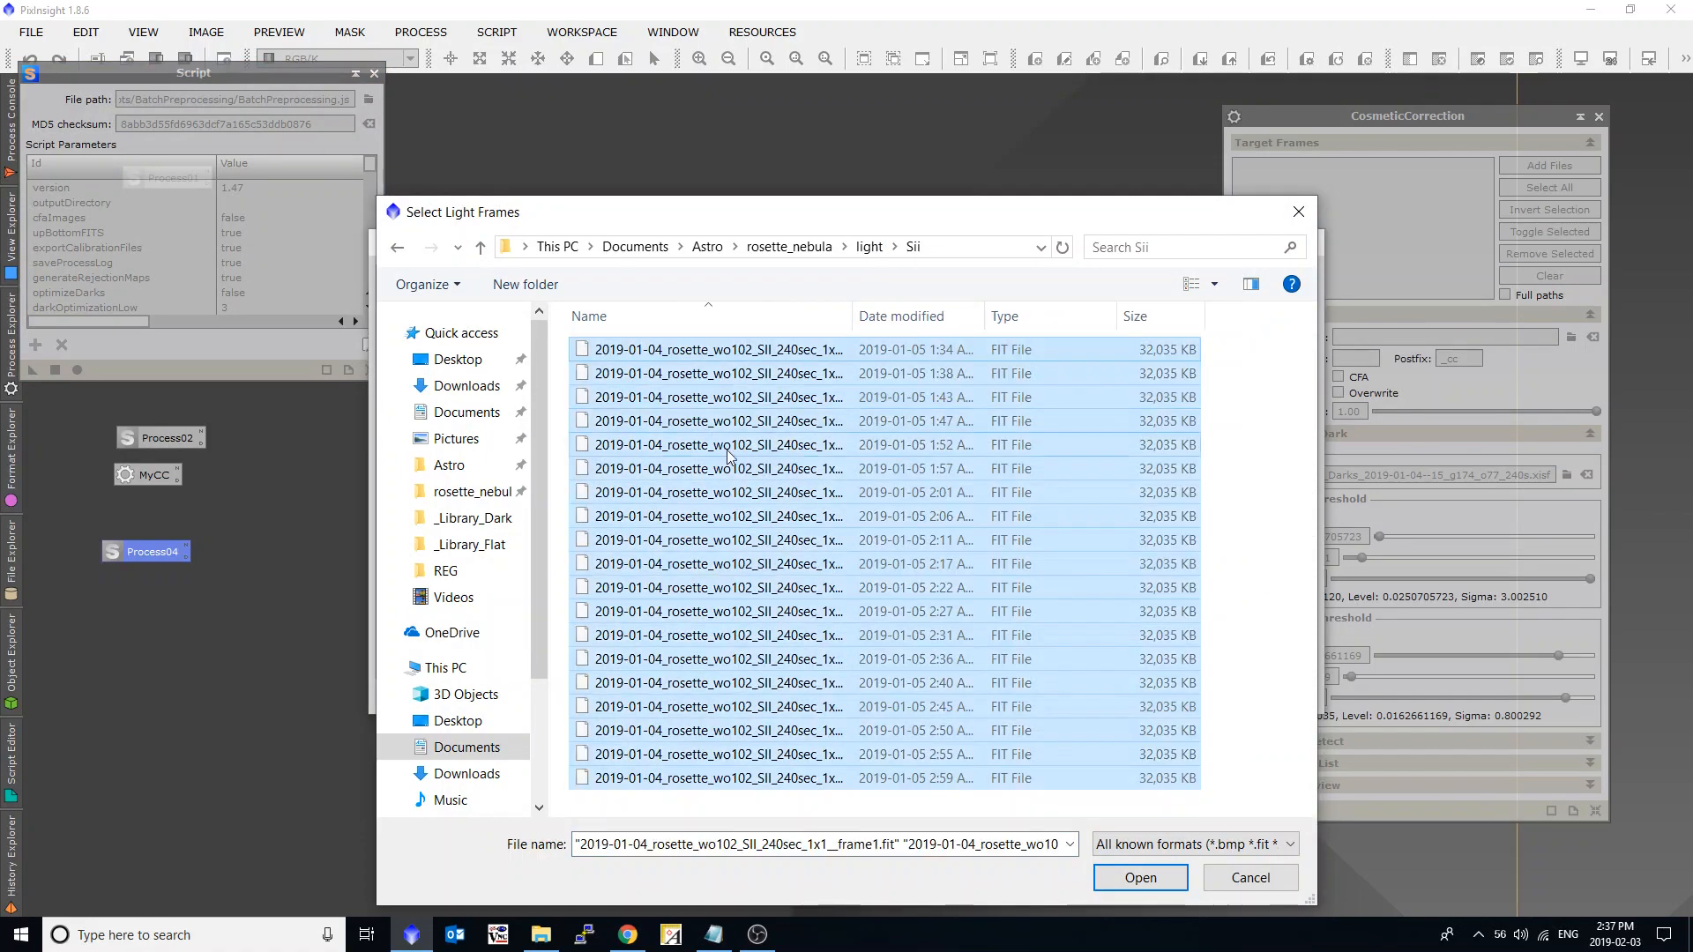
left_click(1147, 875)
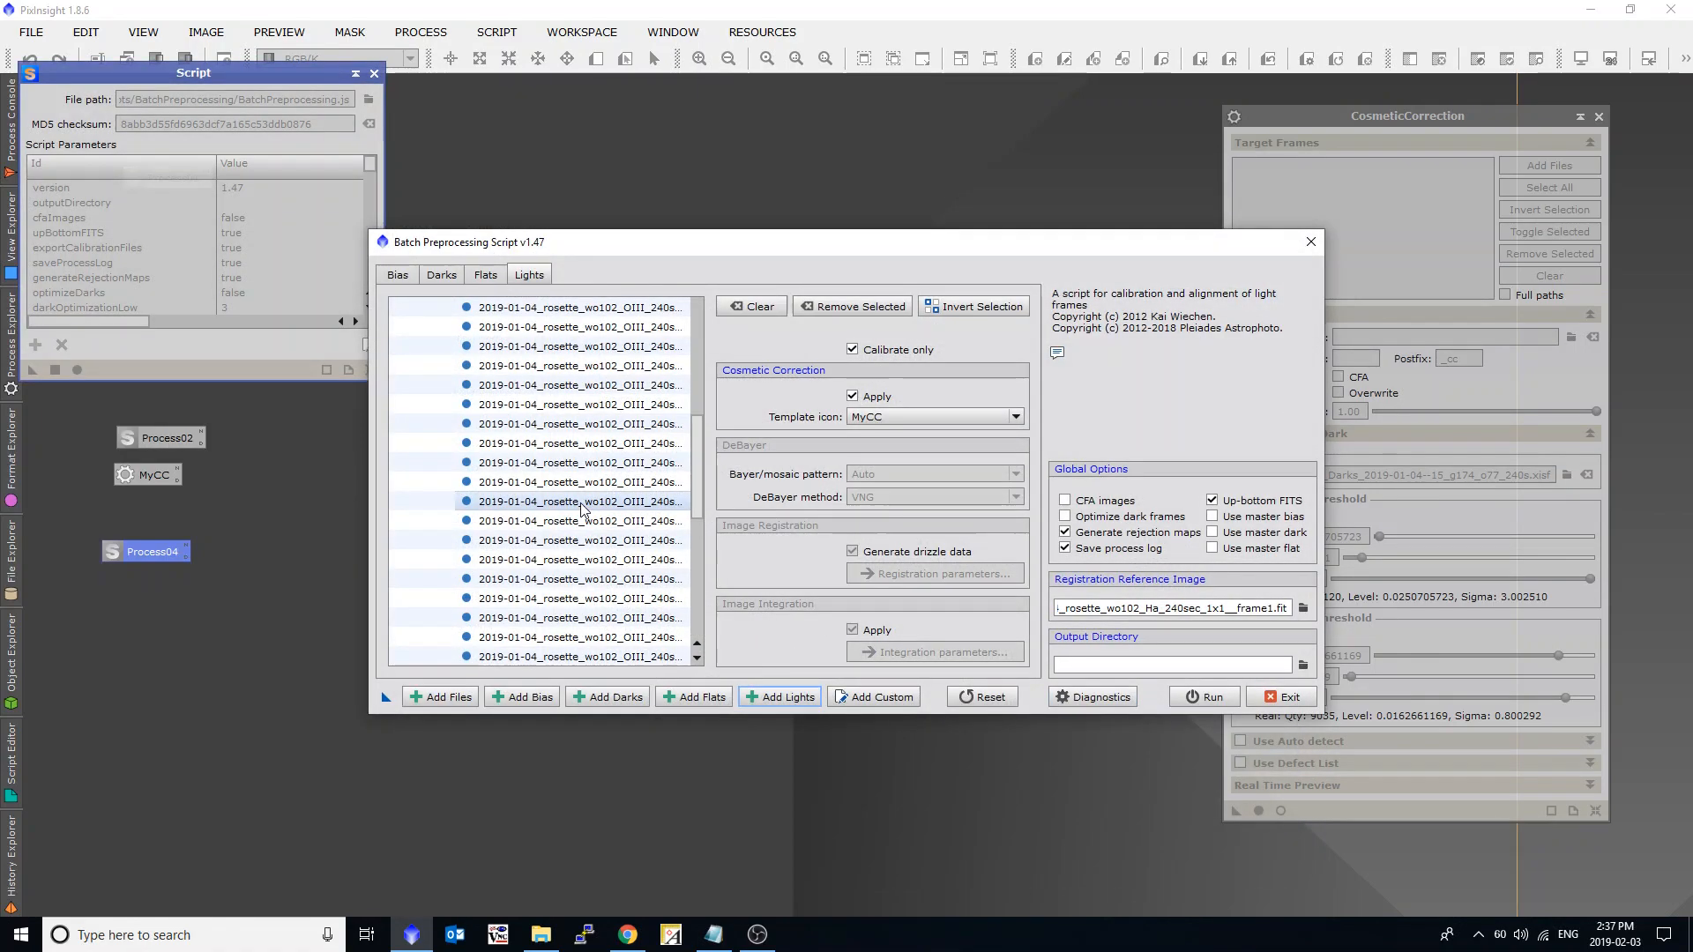
Add the three Master_Flat_2019-01-05_Qhy163_Wo102 files from Astro\_Library_Flat as flat frames.
left_click(488, 276)
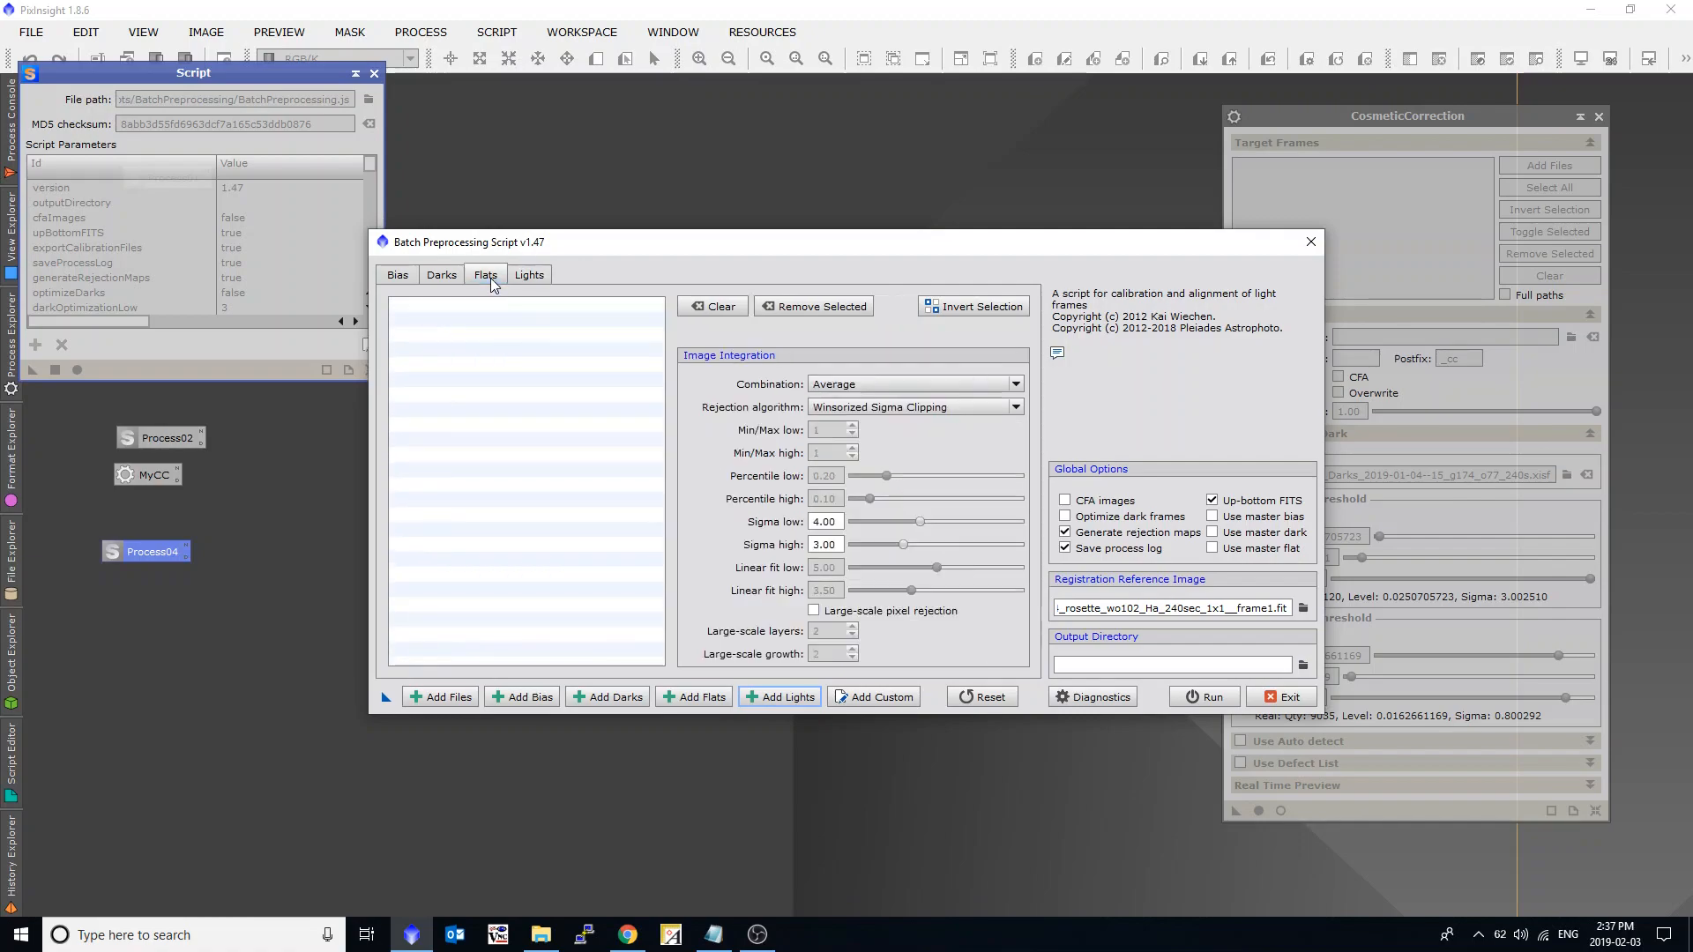
left_click(691, 698)
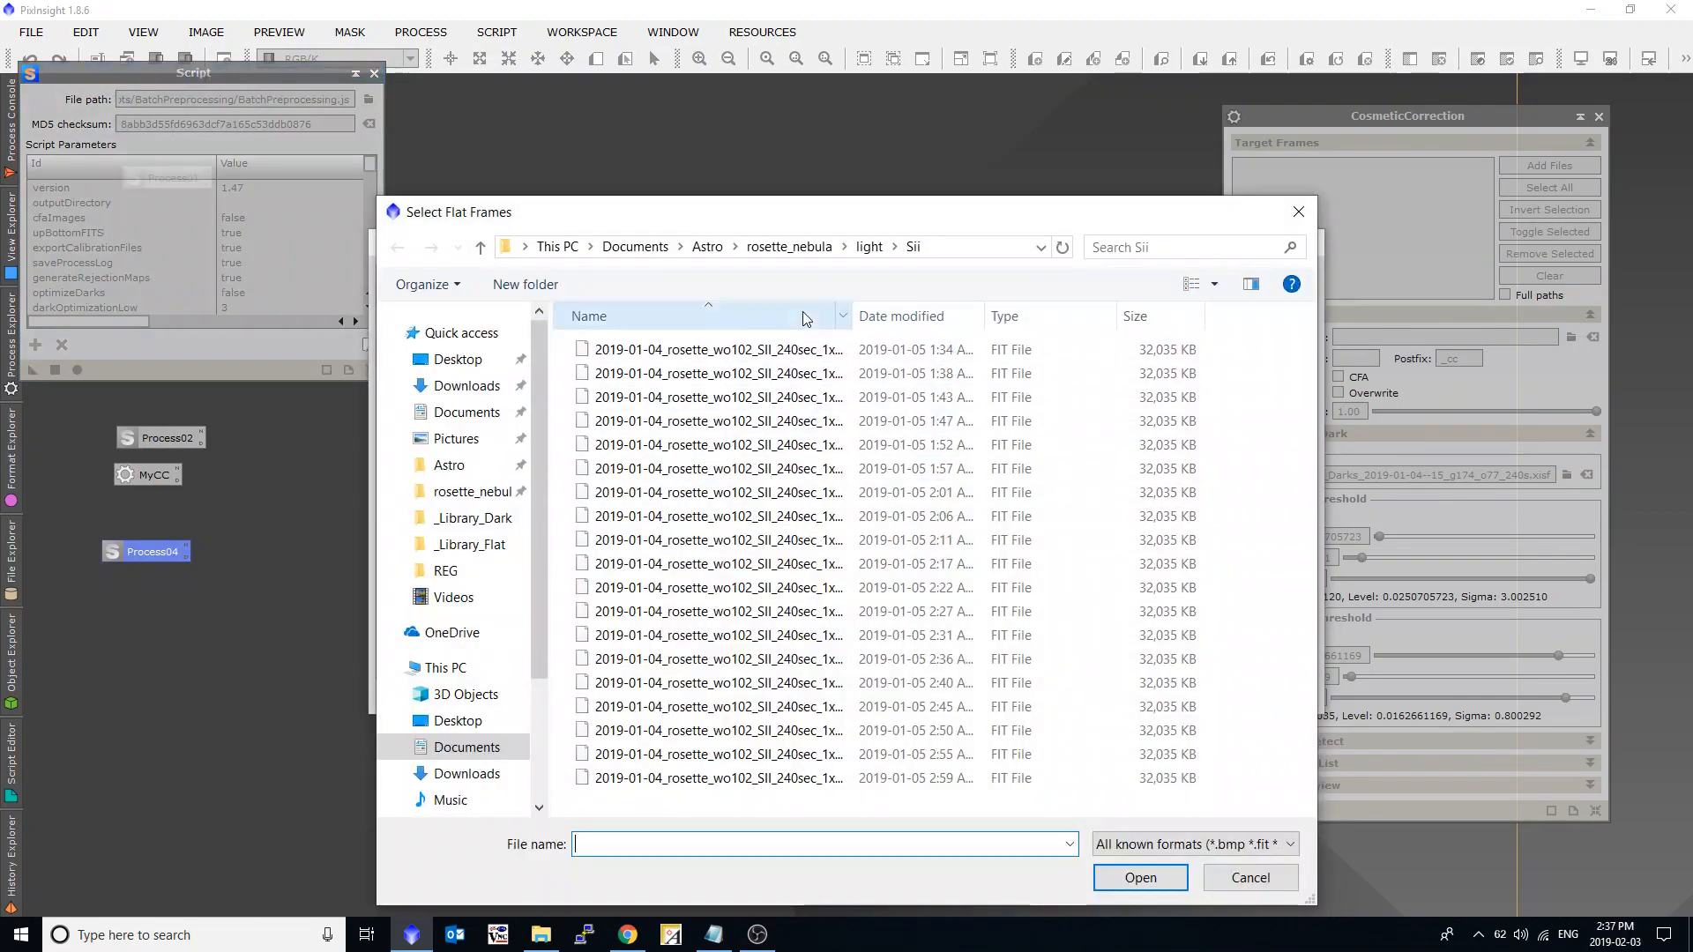
left_click(773, 251)
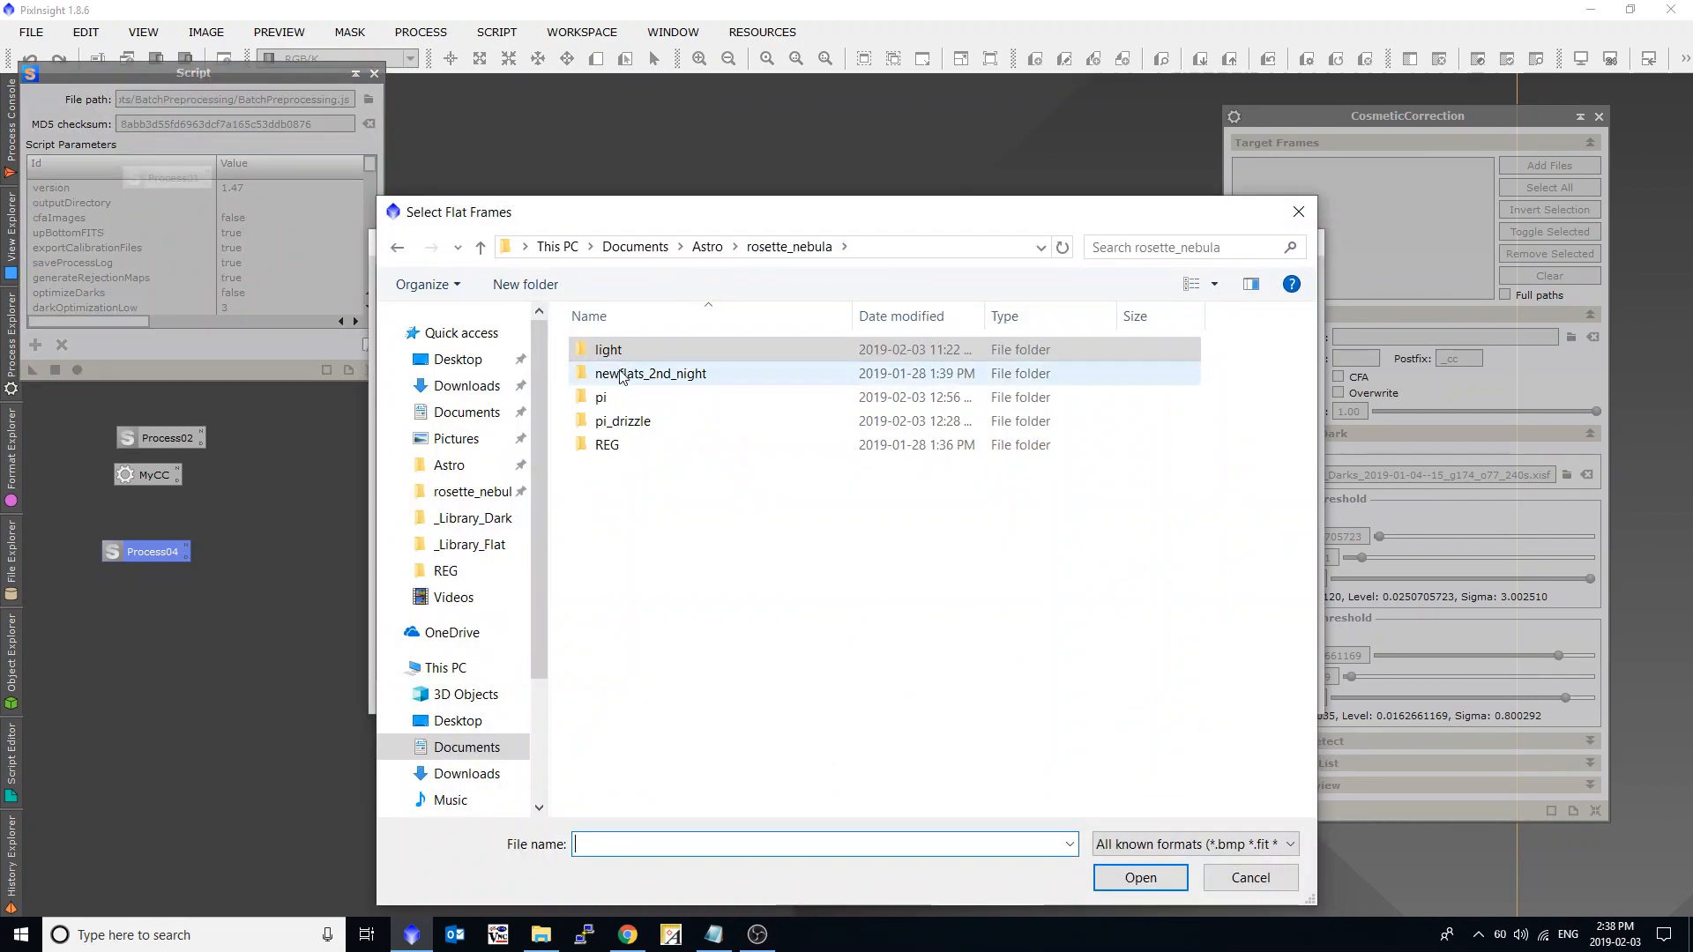
left_click(707, 248)
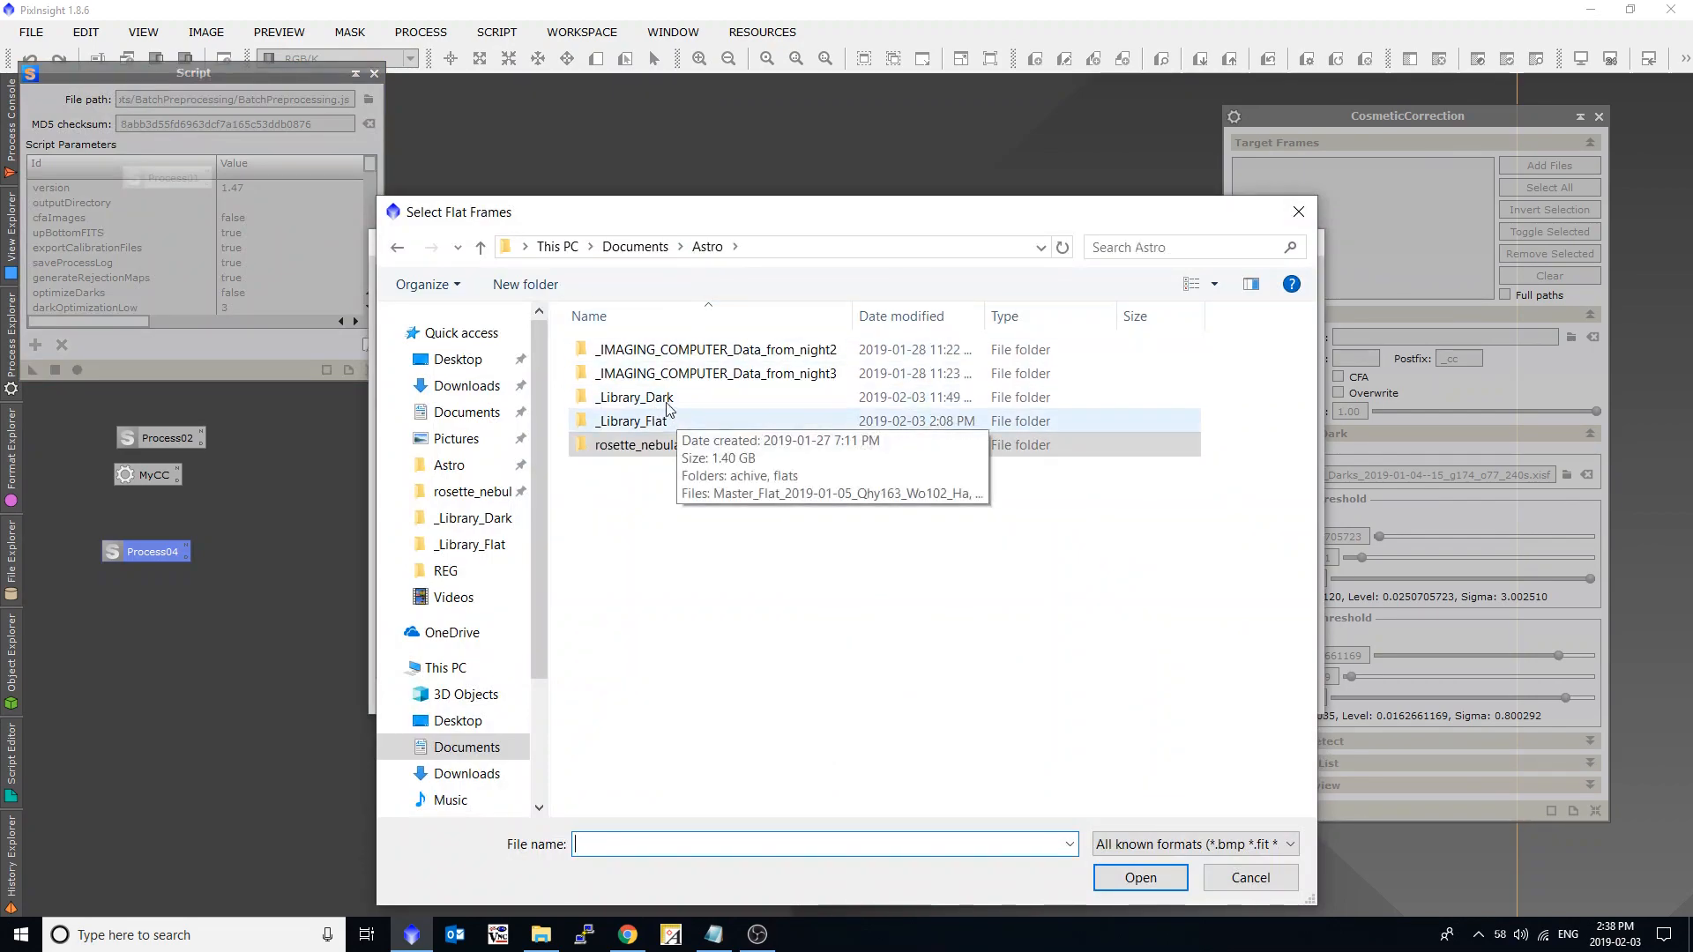
double_click(674, 423)
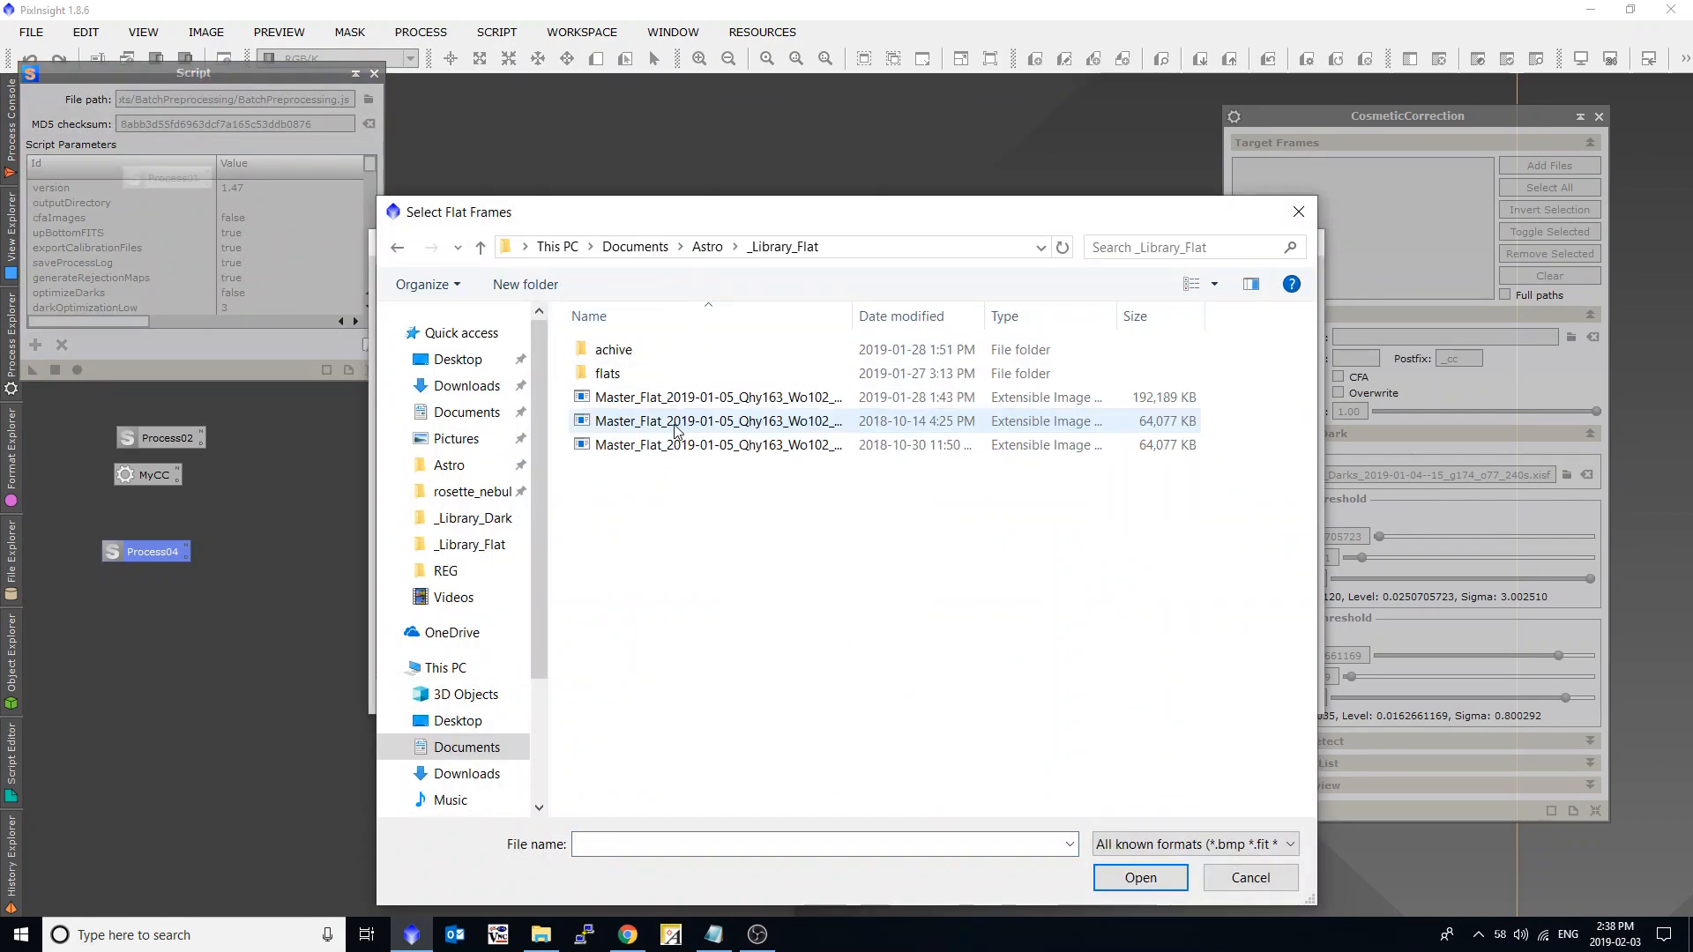
left_click(683, 398)
left_click(699, 449, "shift")
left_click(1166, 878)
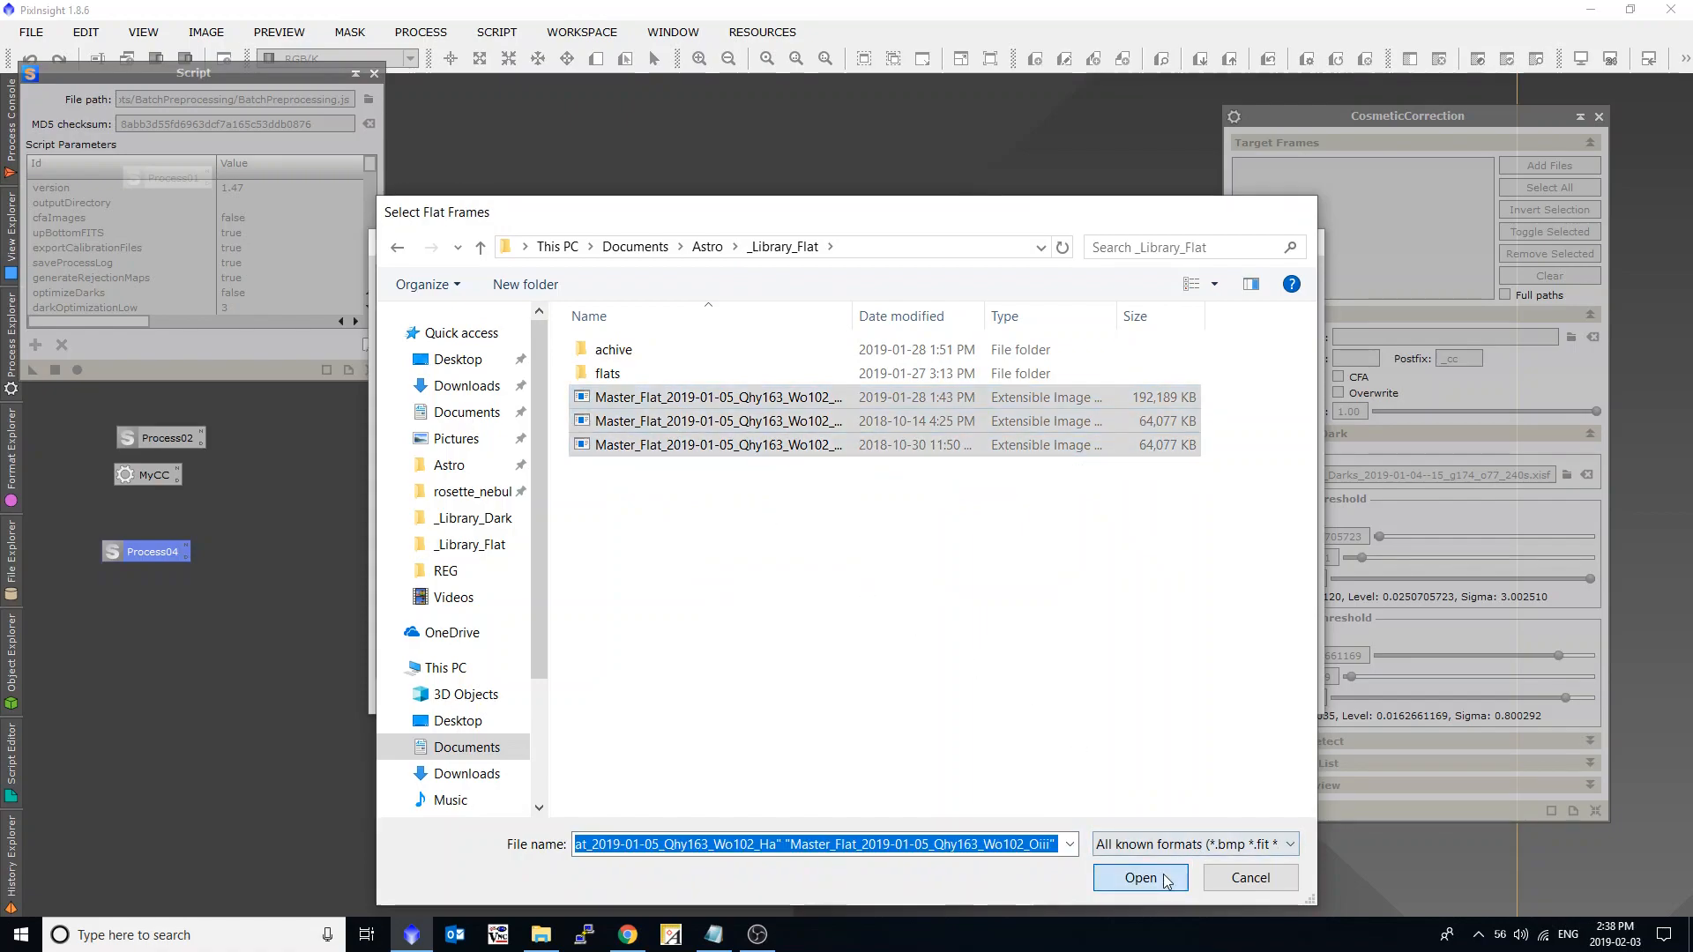
Add the 1s and 240s Qhy163M_Darks_2019-01-04 files from _Library_Dark as dark frames, and enable Use master dark and Use master flat.
left_click(609, 697)
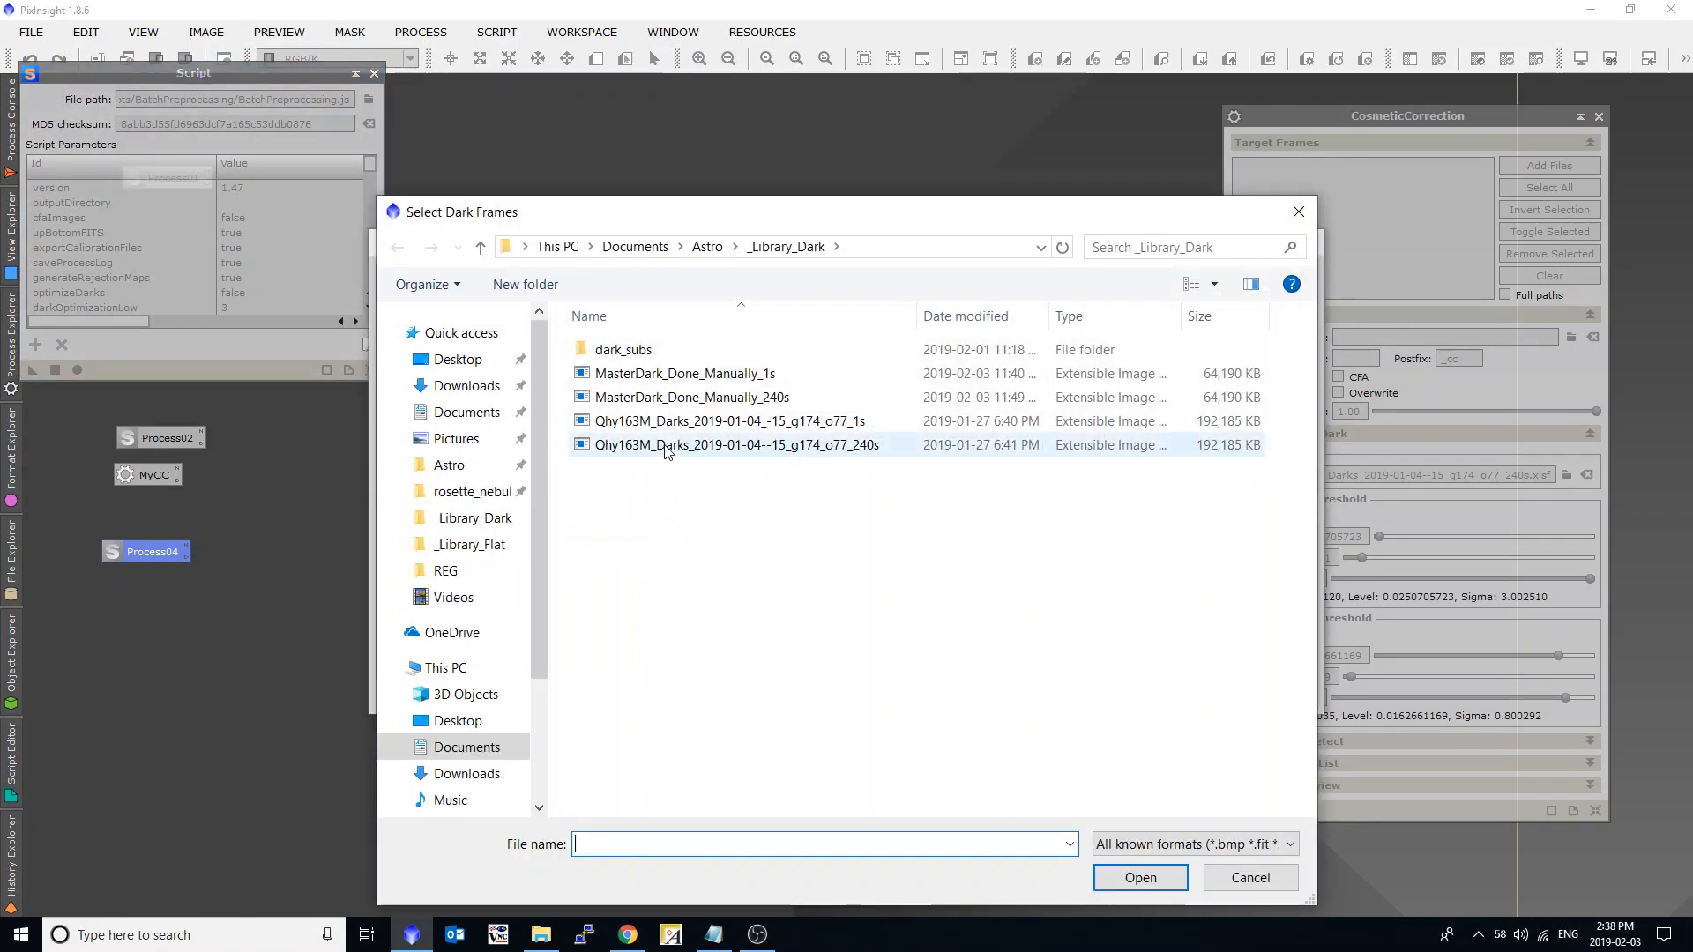
left_click(666, 449)
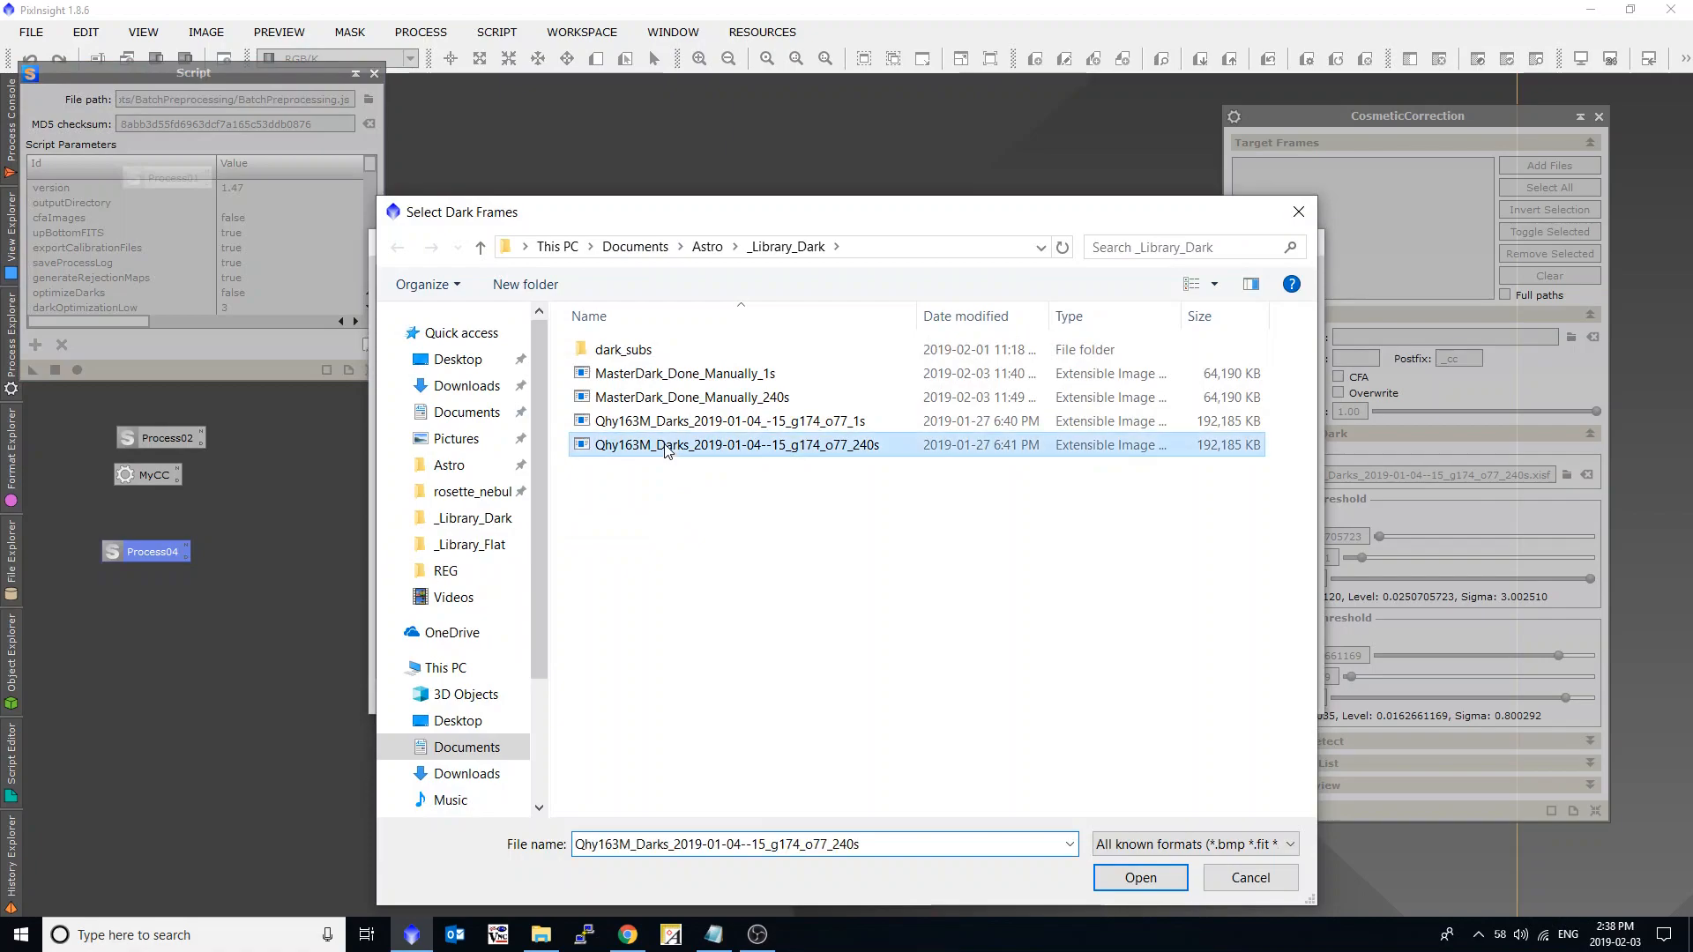
left_click(741, 421, "ctrl")
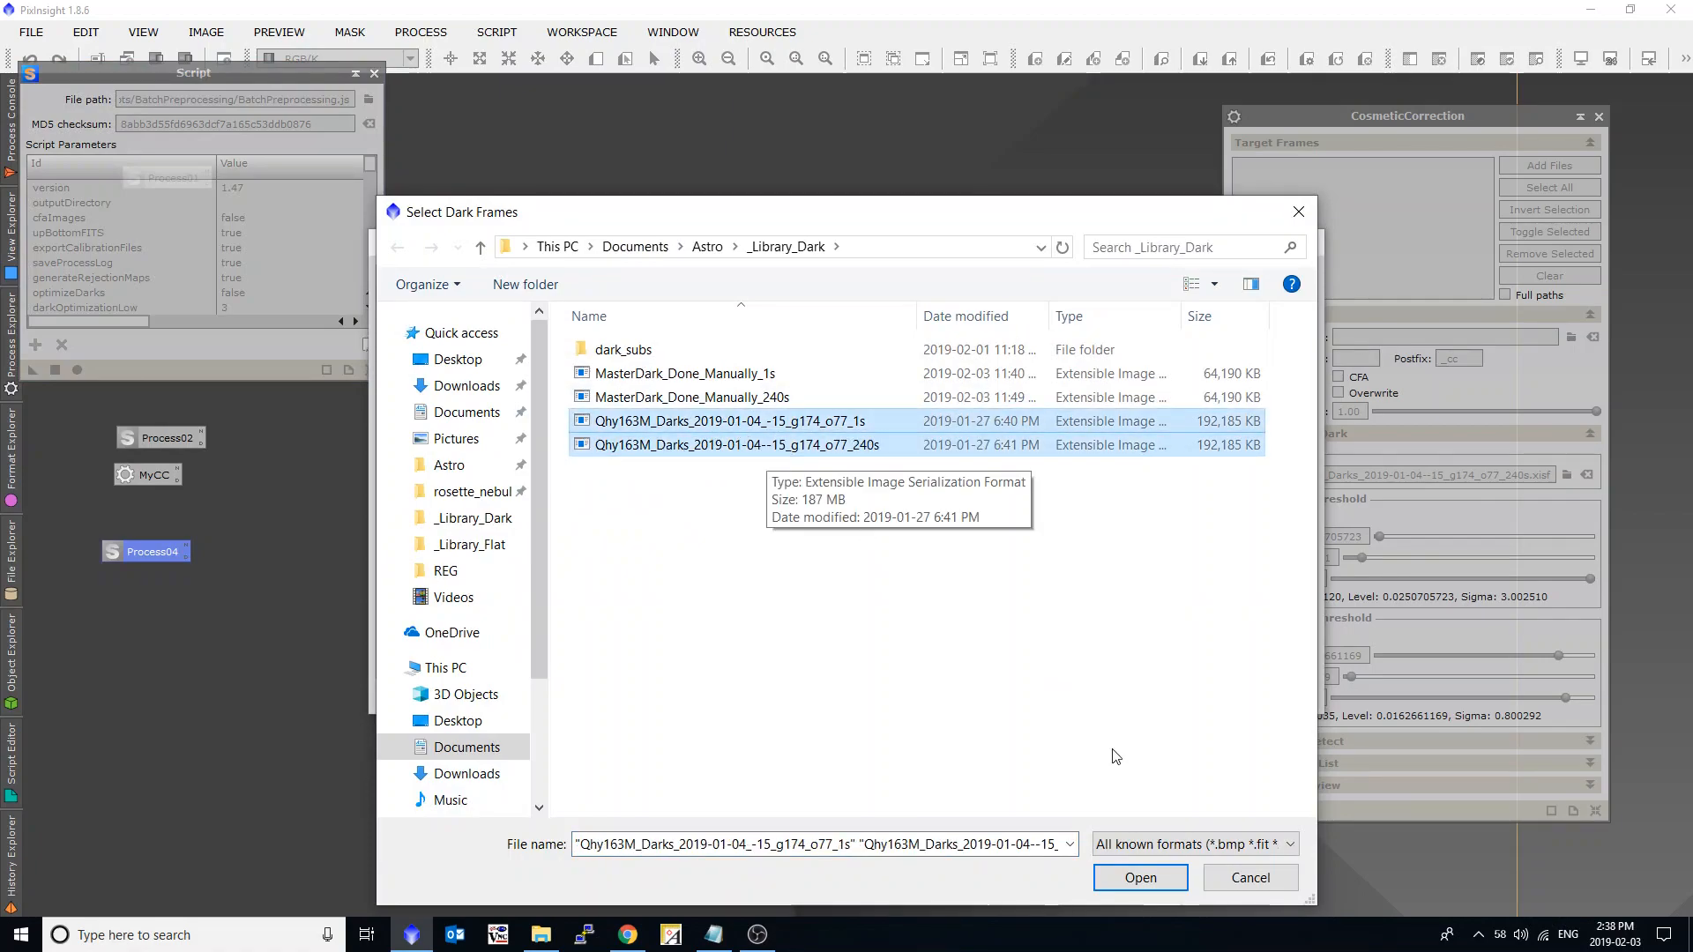
left_click(1136, 876)
left_click(1243, 532)
left_click(1246, 548)
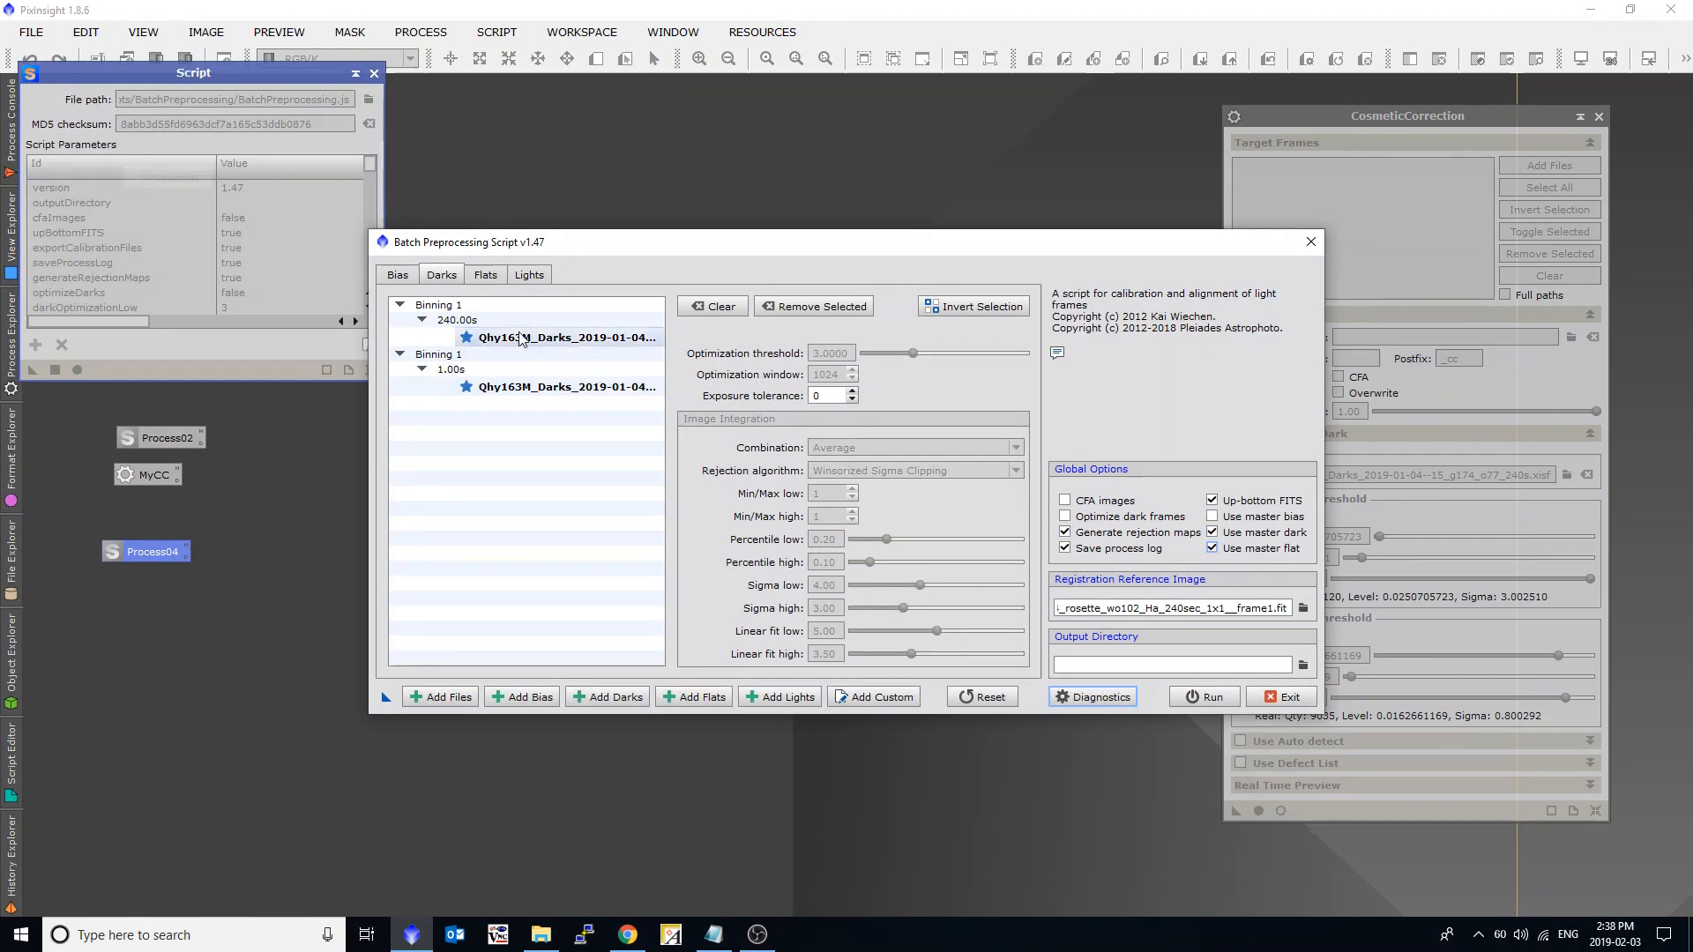
Review the loaded master flats and darks and the Ha, OIII and SII light frames, checking their grouping by filter and exposure.
left_click(485, 275)
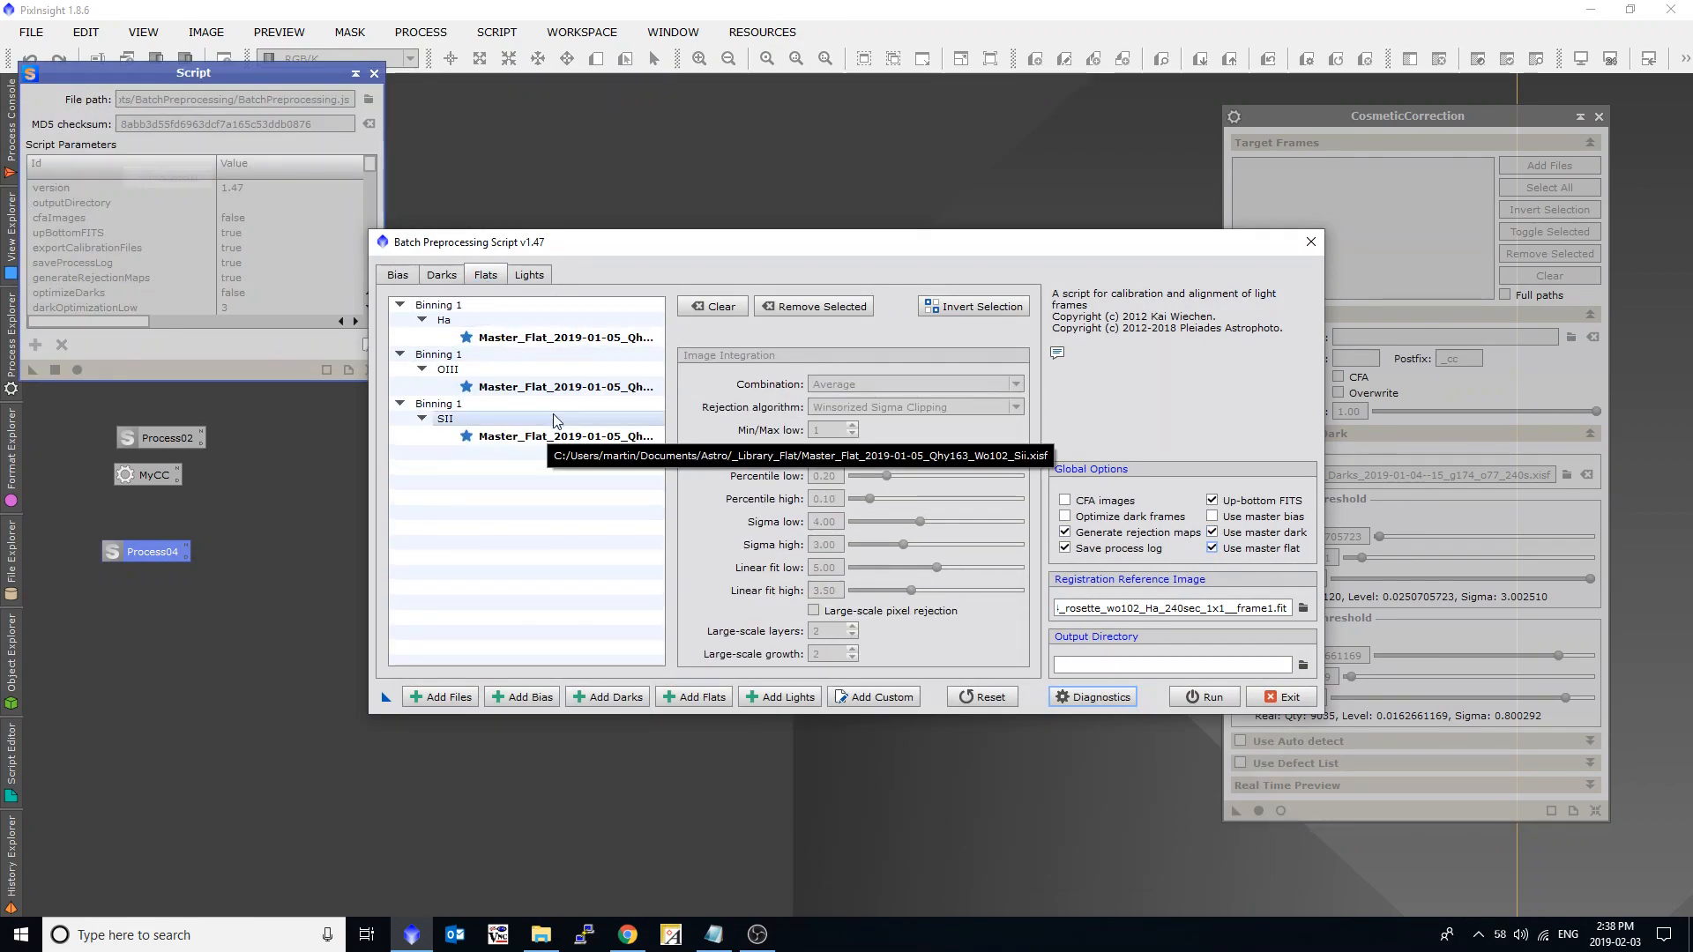
left_click(442, 275)
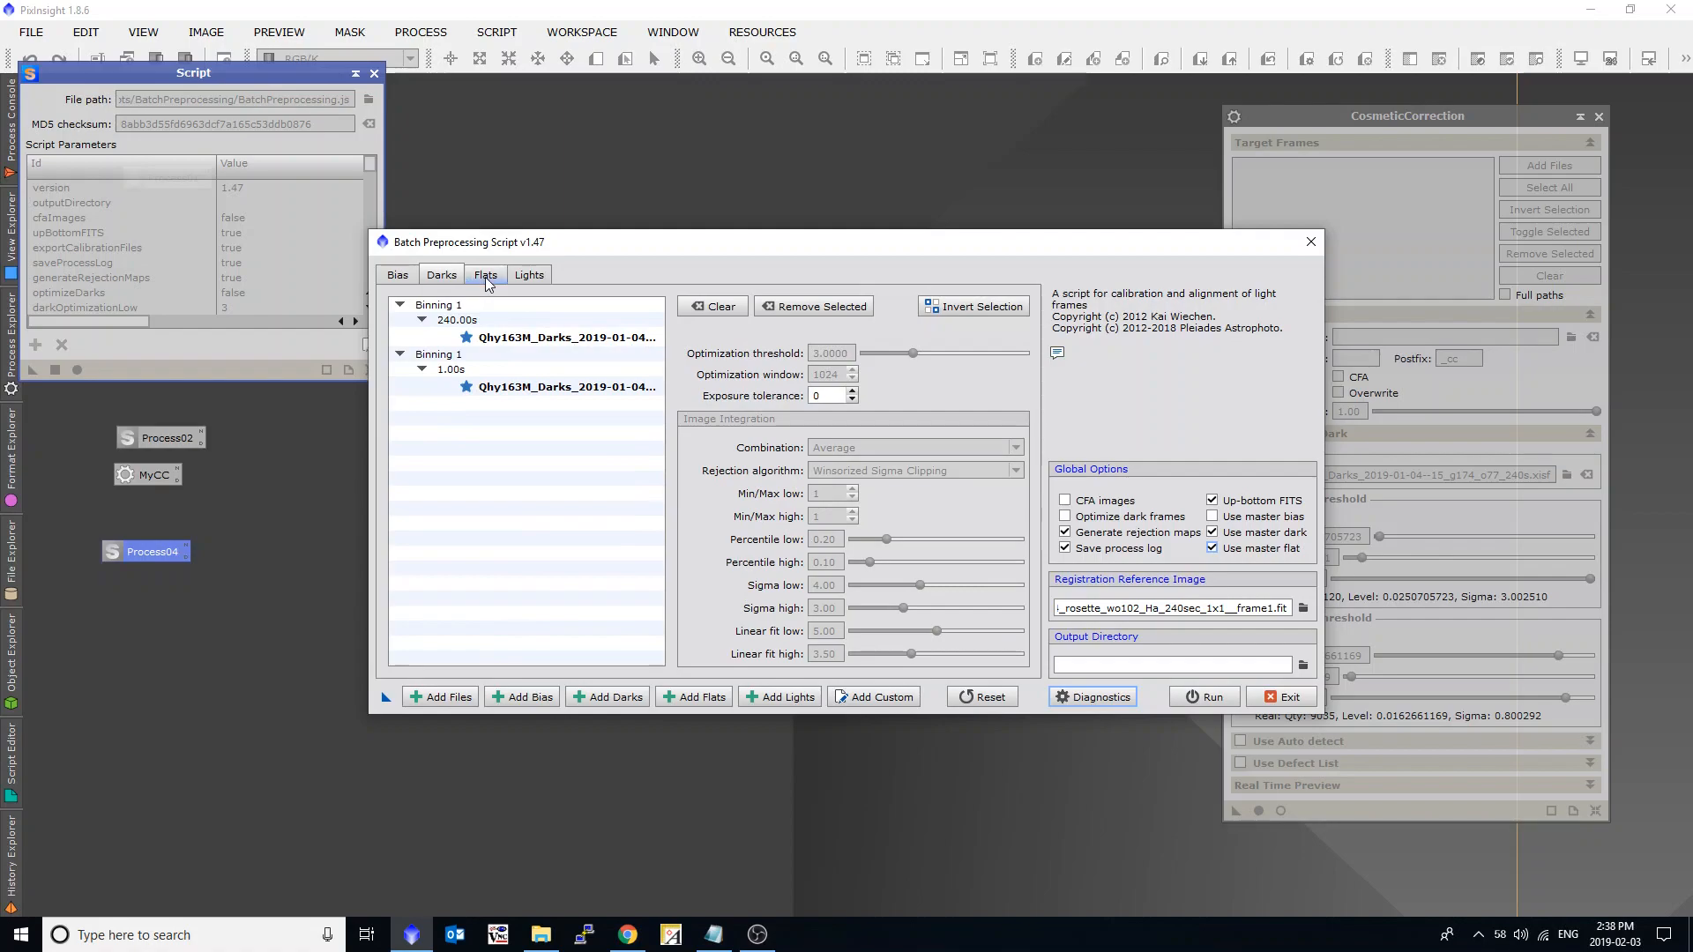
left_click(485, 277)
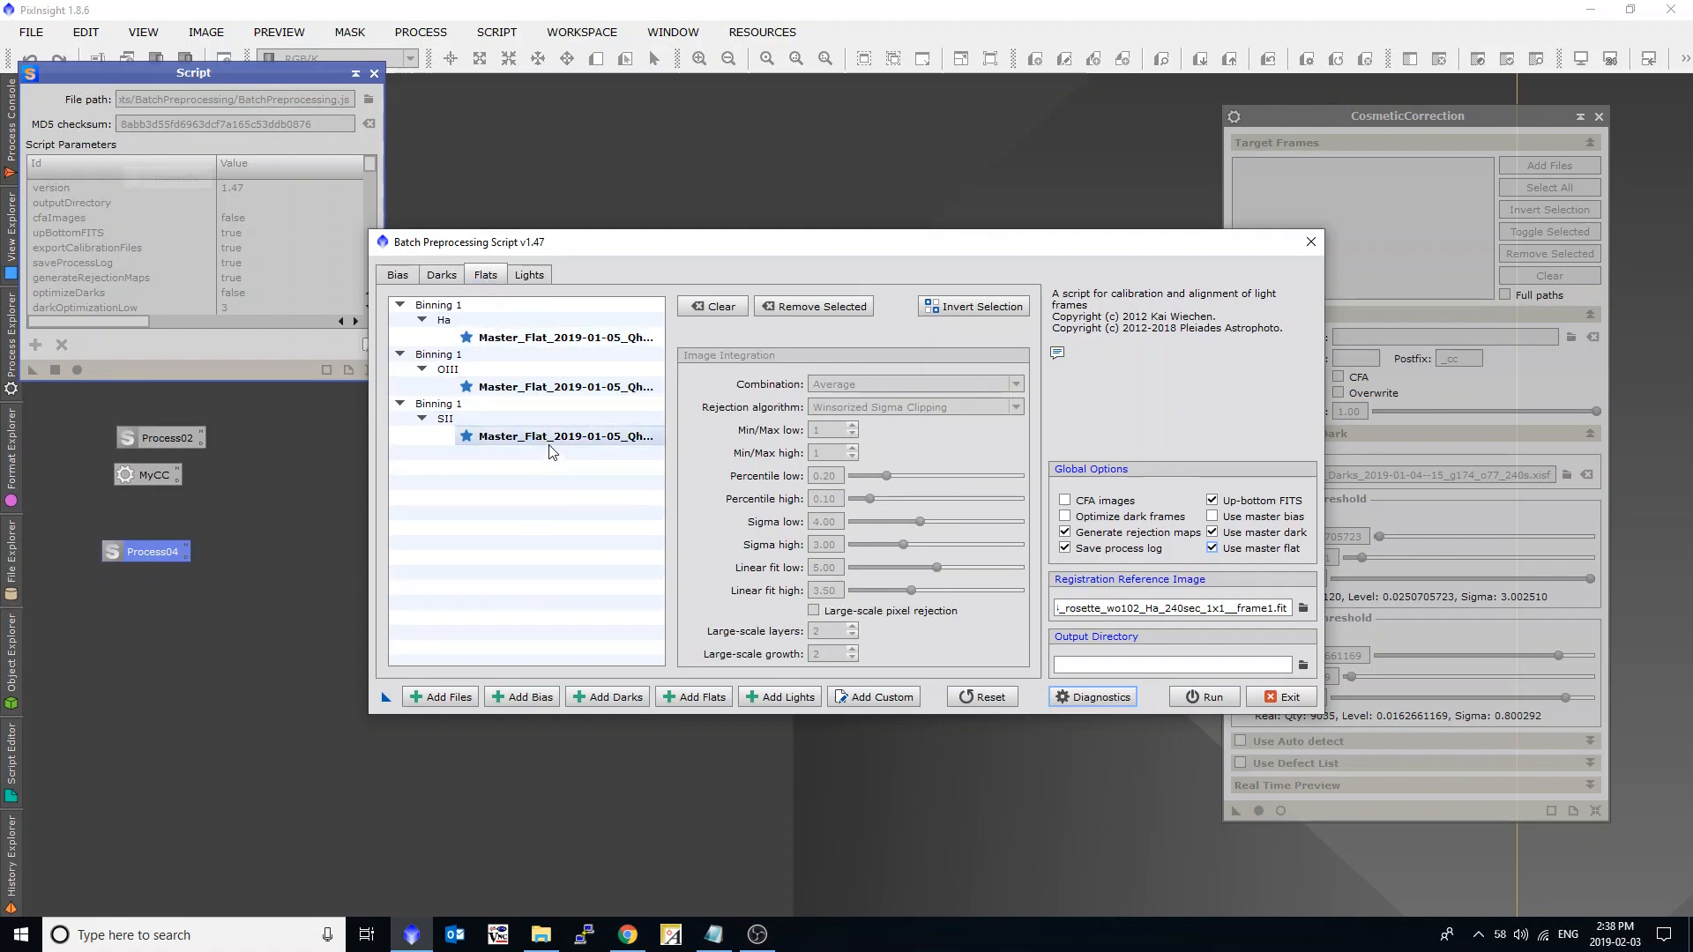
left_click(529, 275)
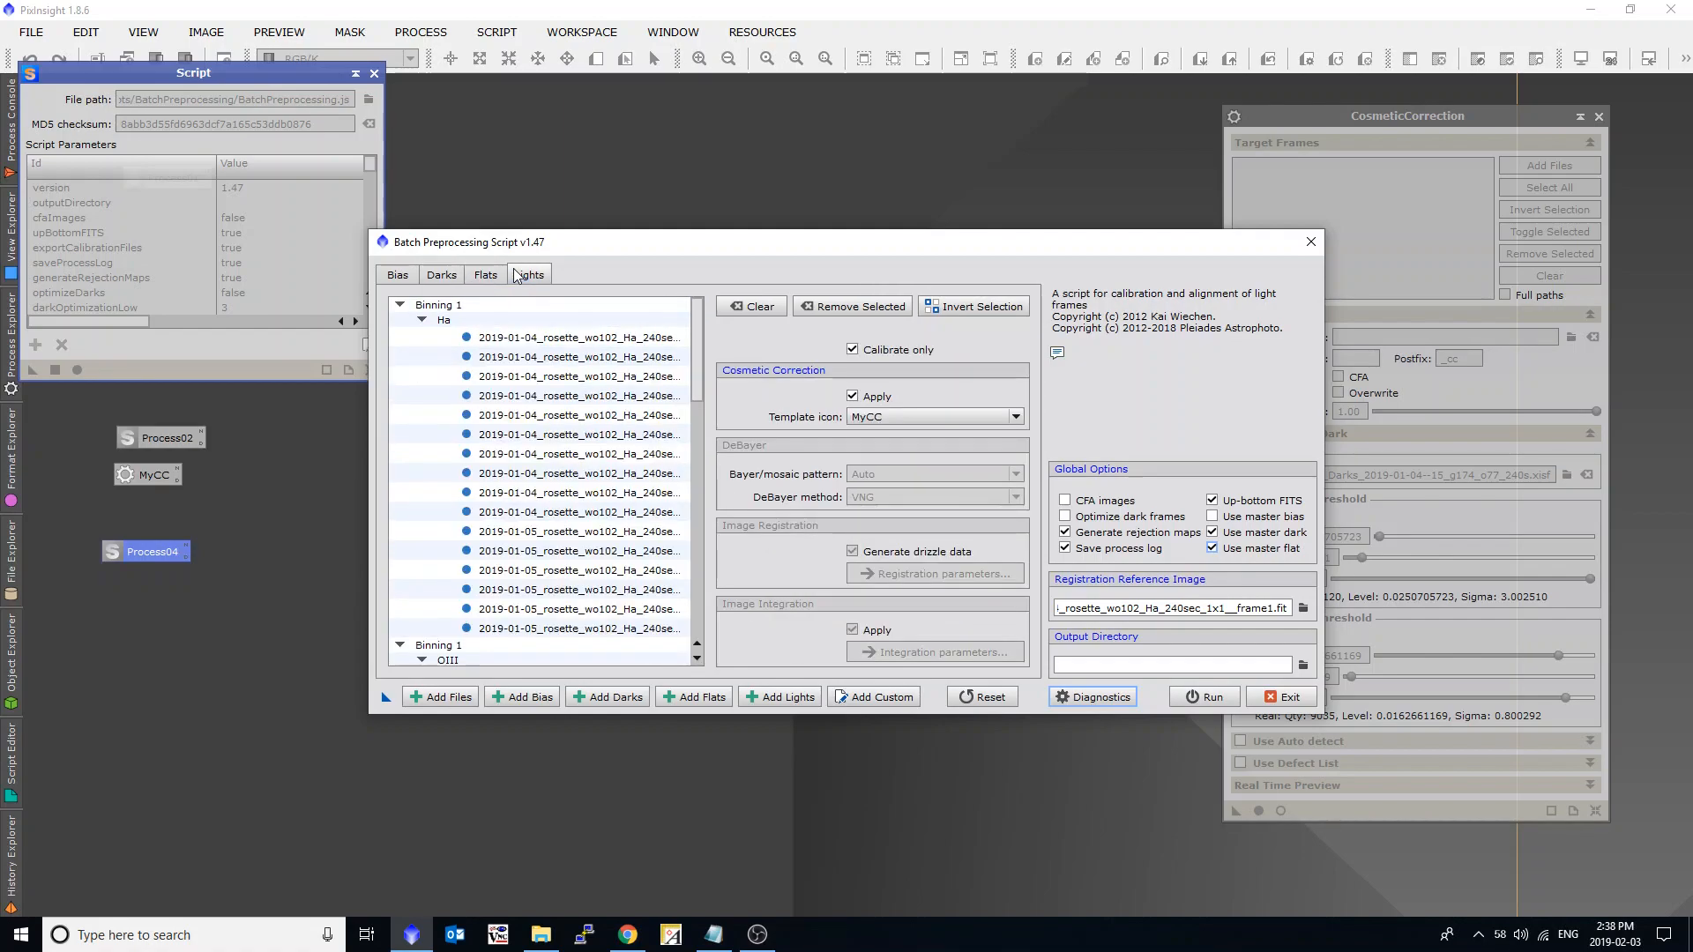
scroll(688, 421, "down", 6)
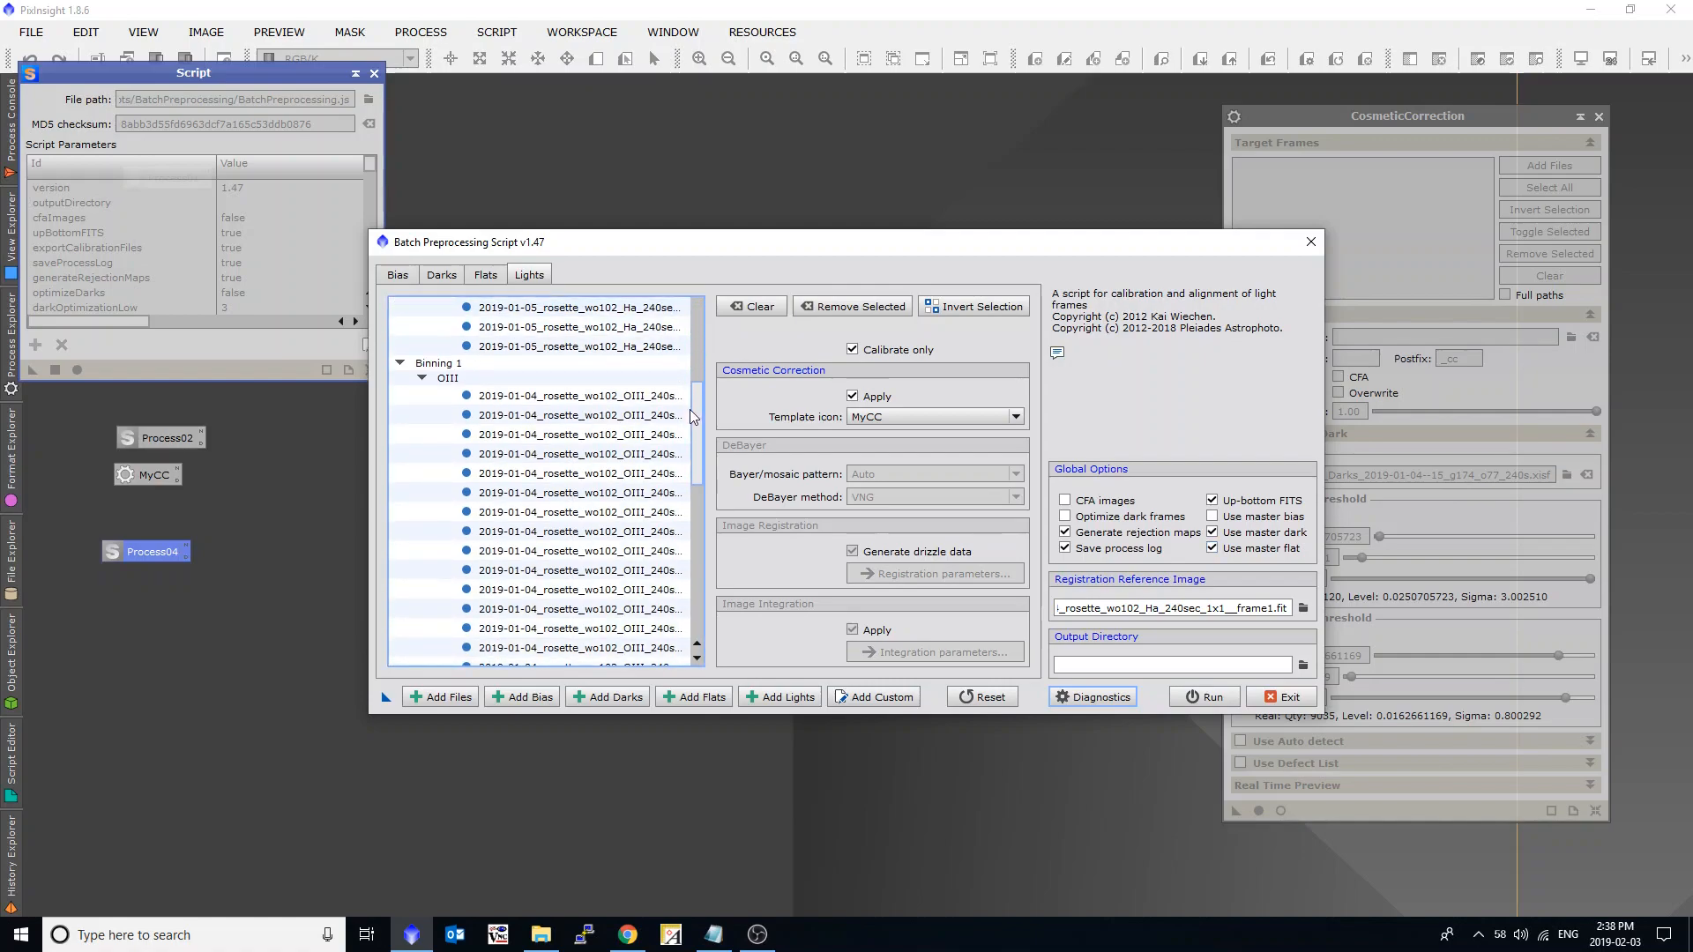
scroll(690, 421, "down", 5)
left_click(688, 398)
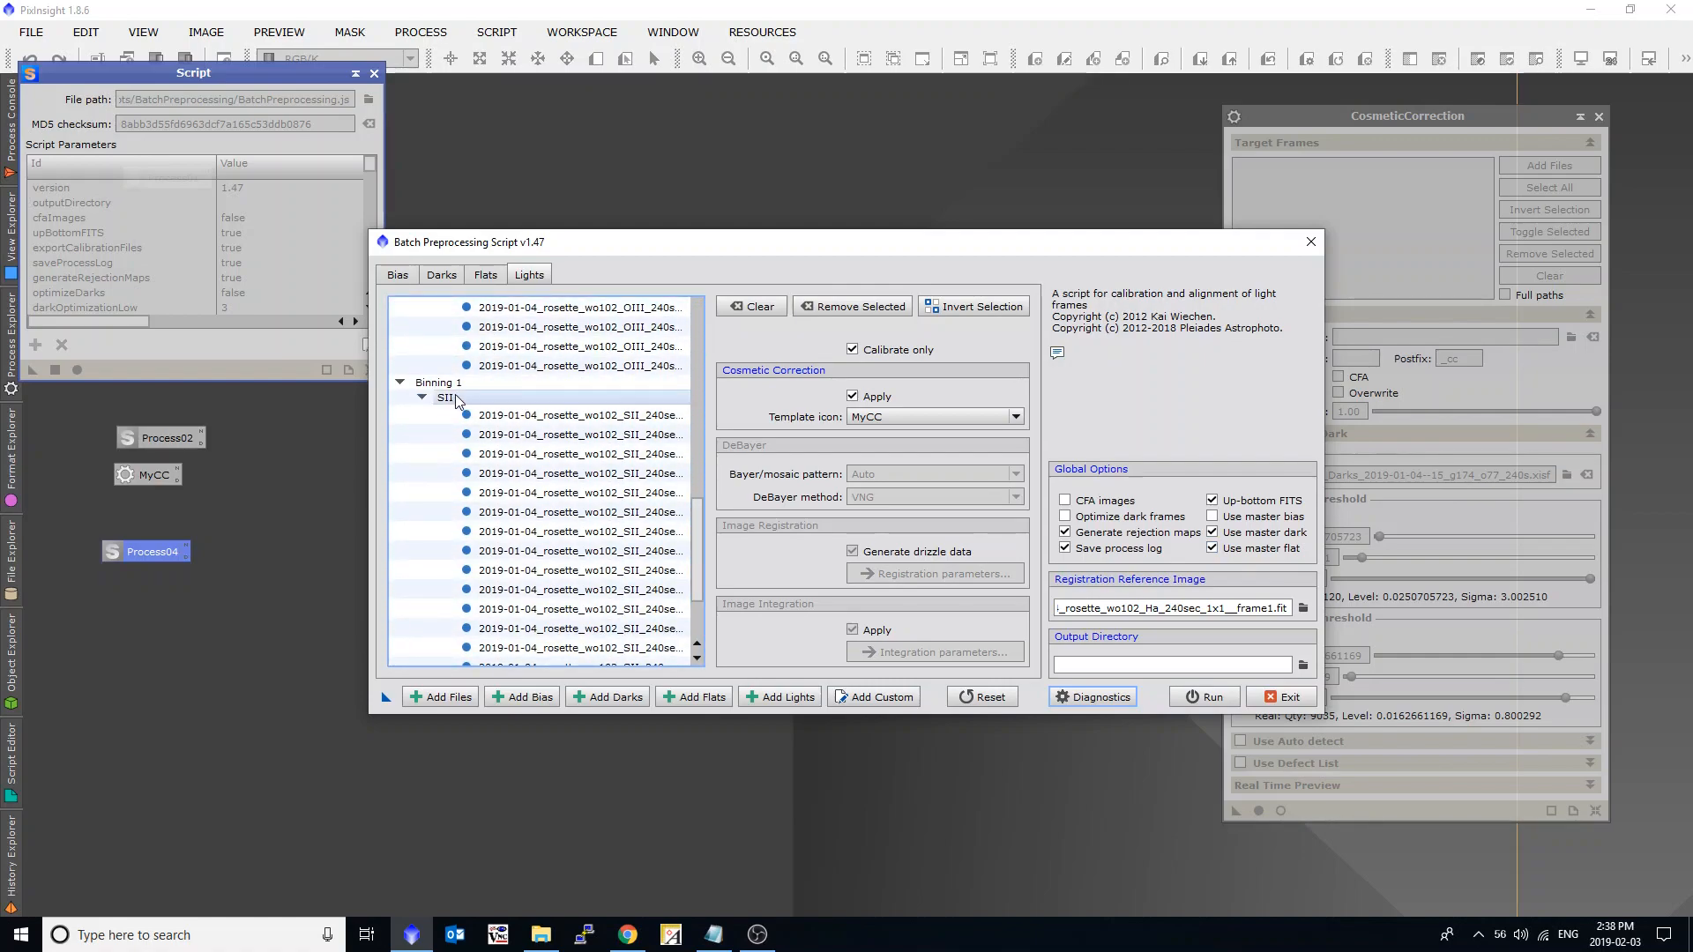
scroll(626, 404, "up", 11)
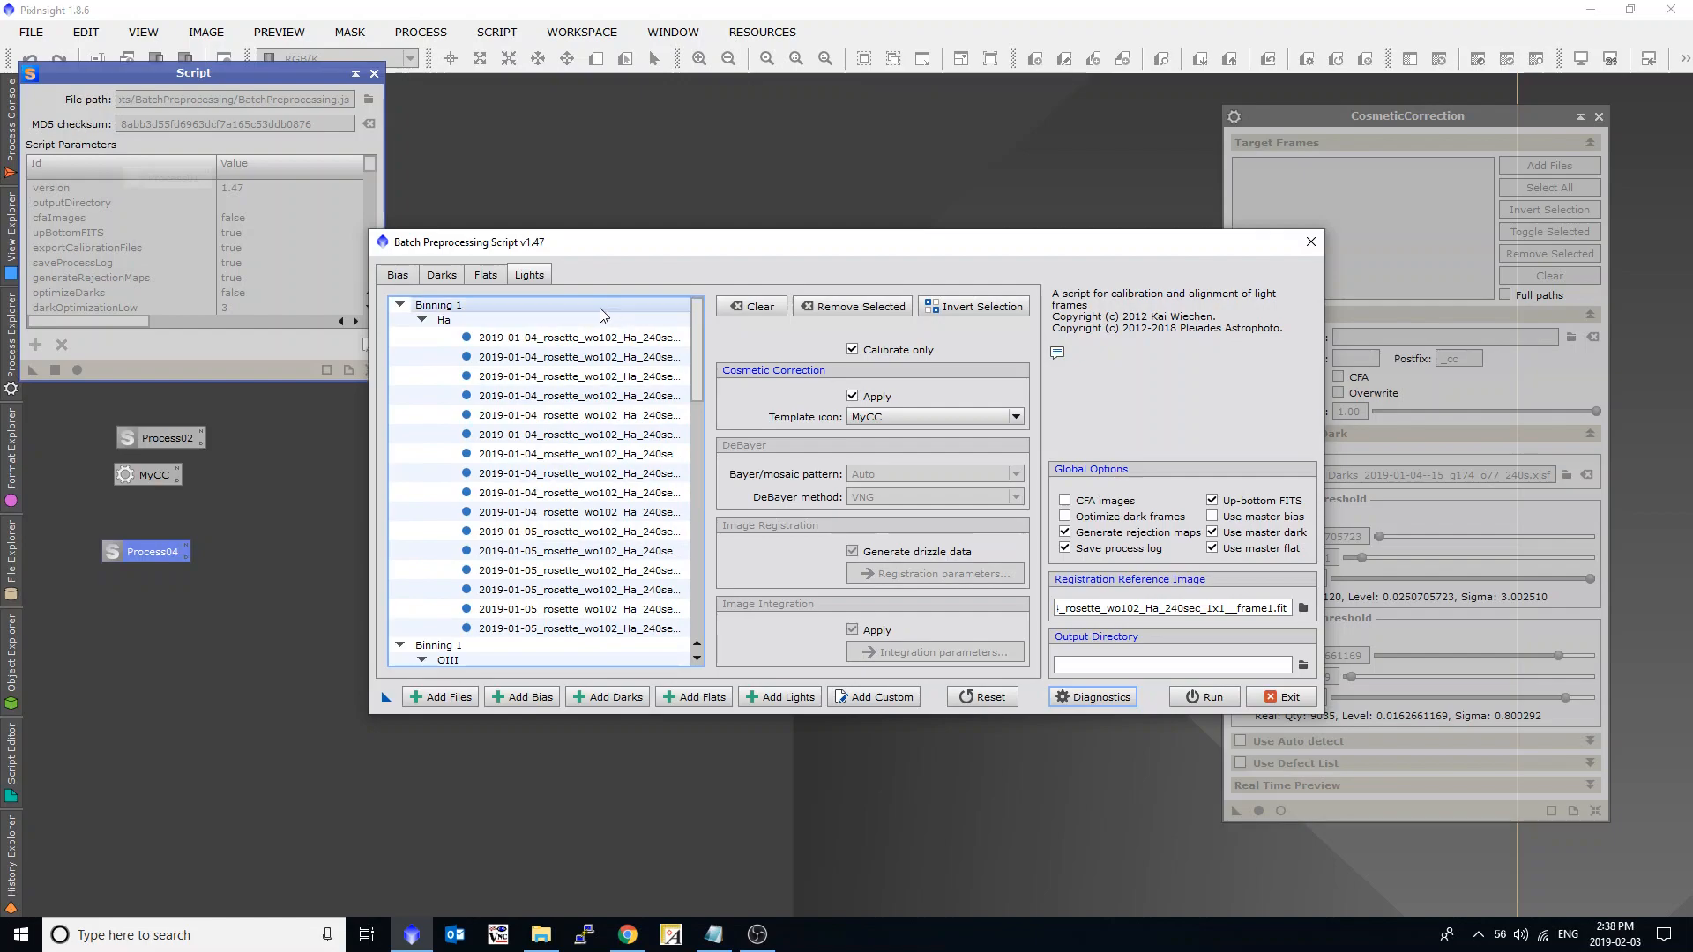
scroll(626, 404, "down", 11)
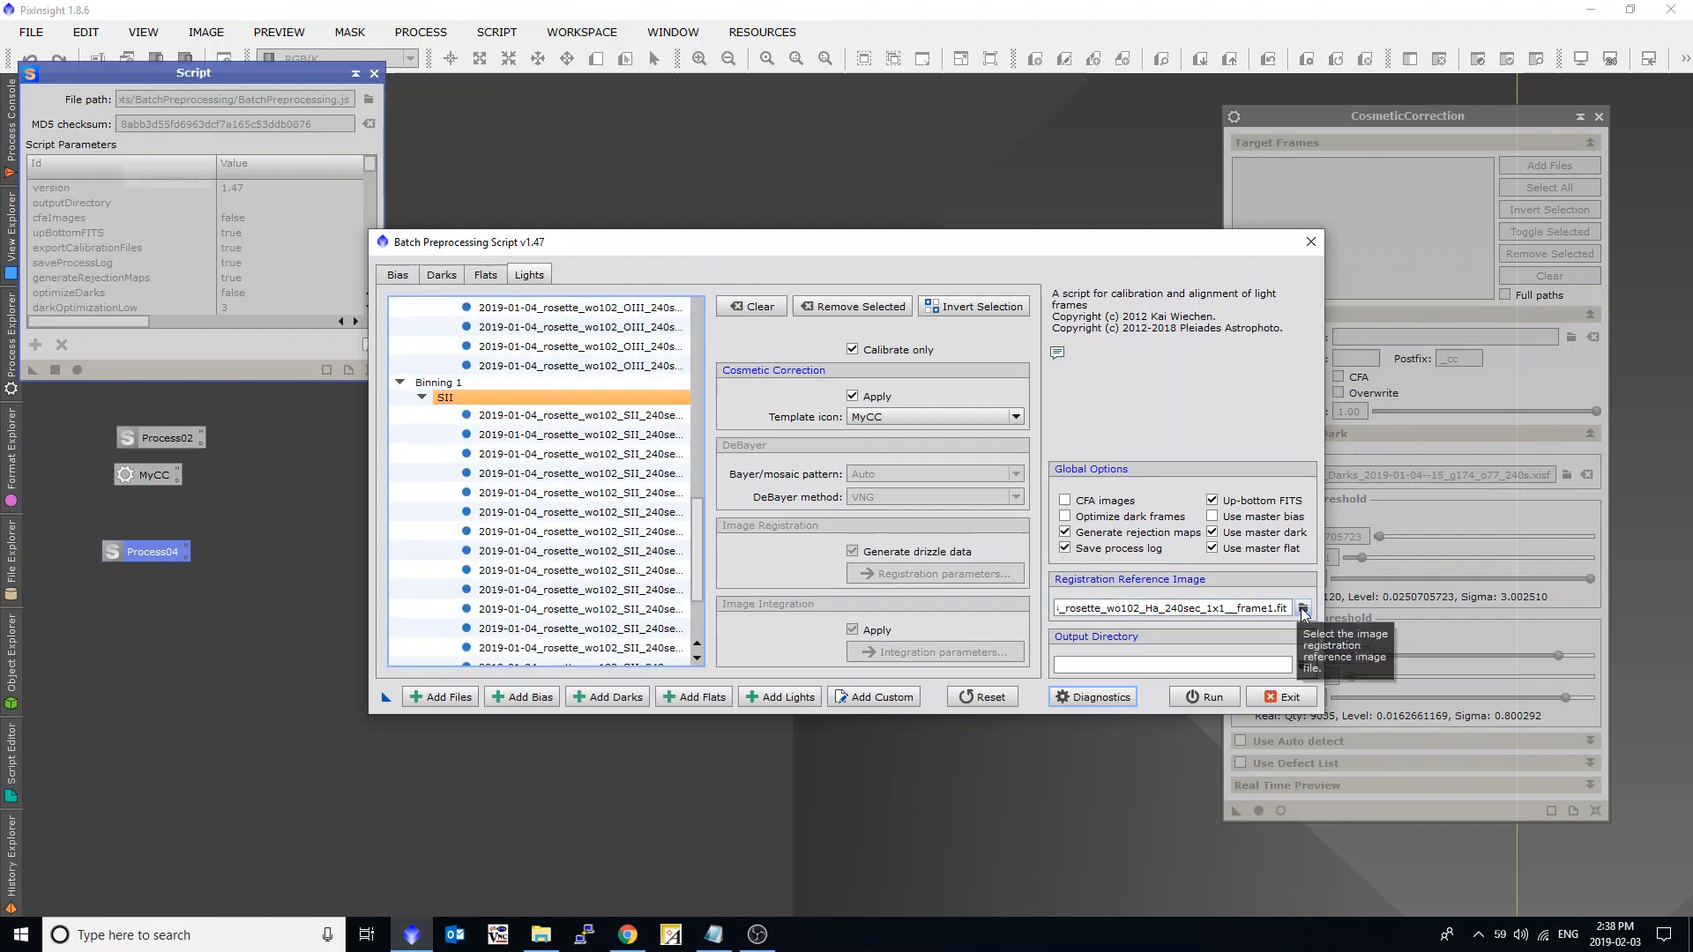
scroll(632, 500, "up", 11)
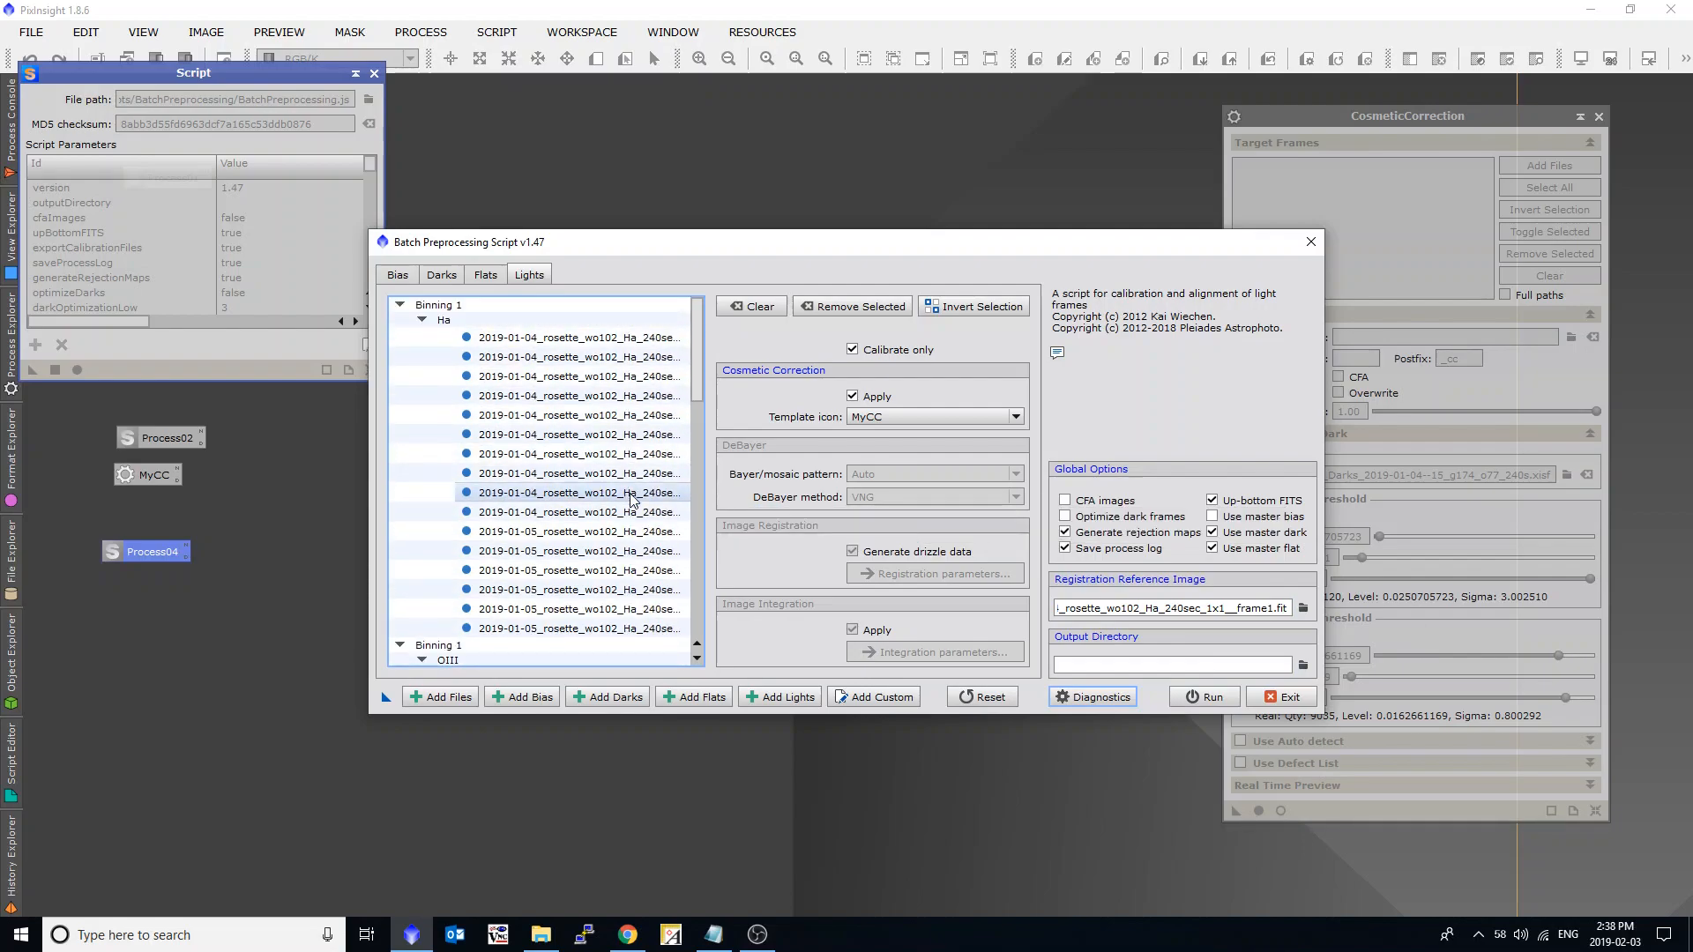
scroll(631, 500, "down", 11)
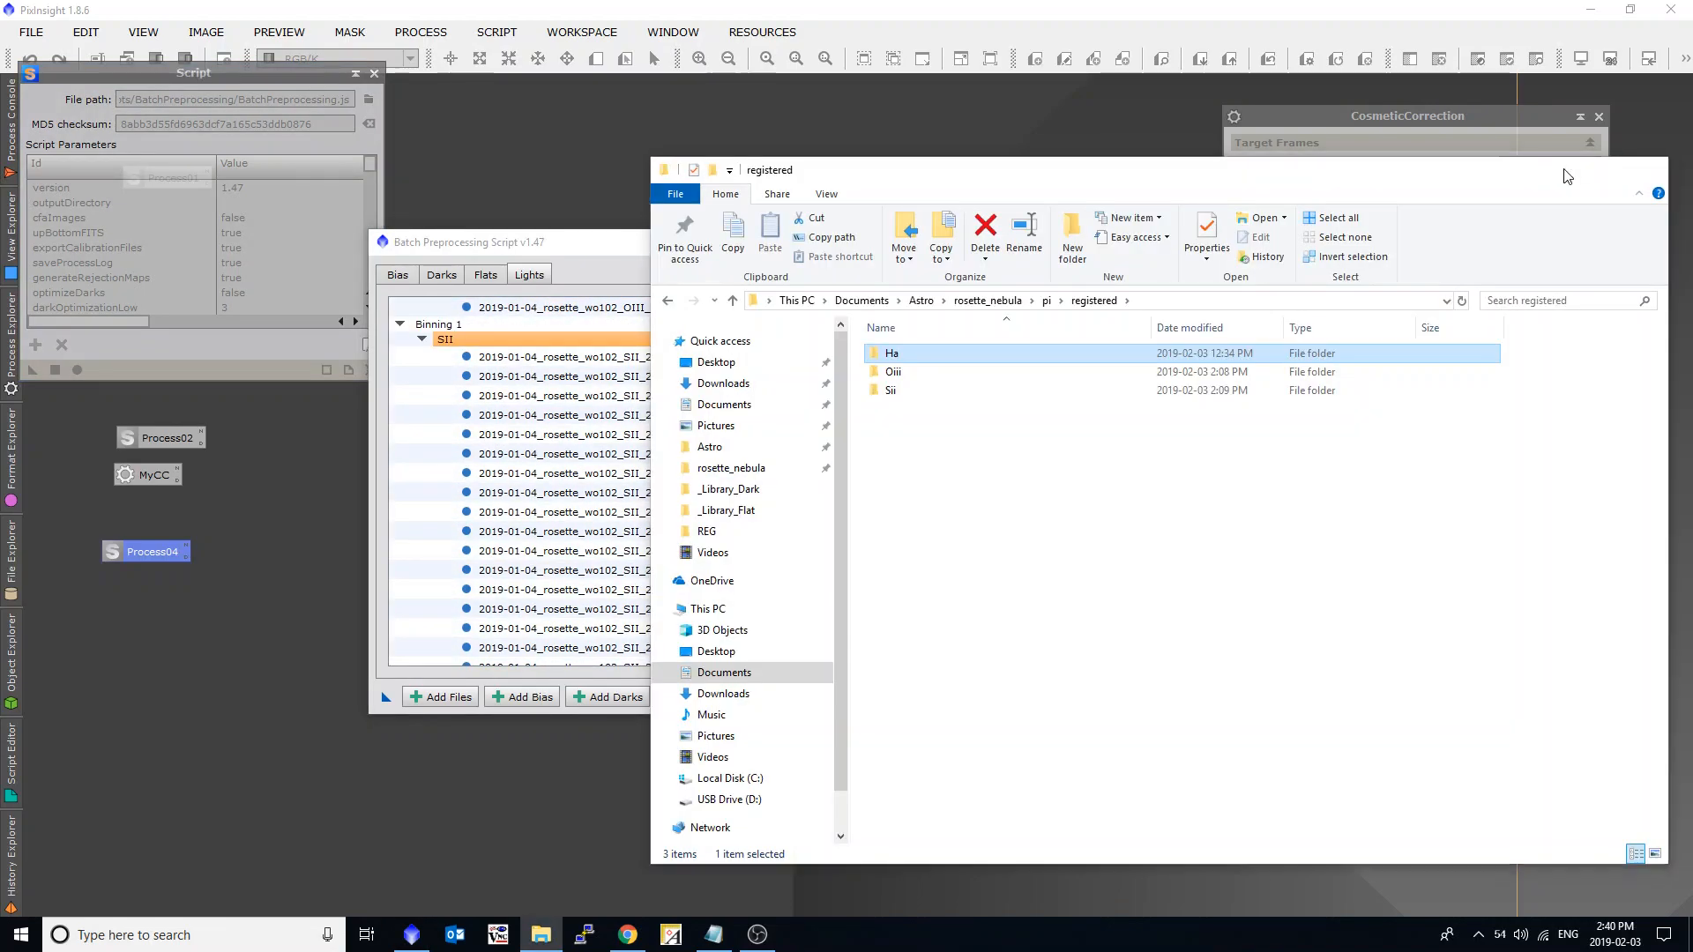
left_click(1567, 176)
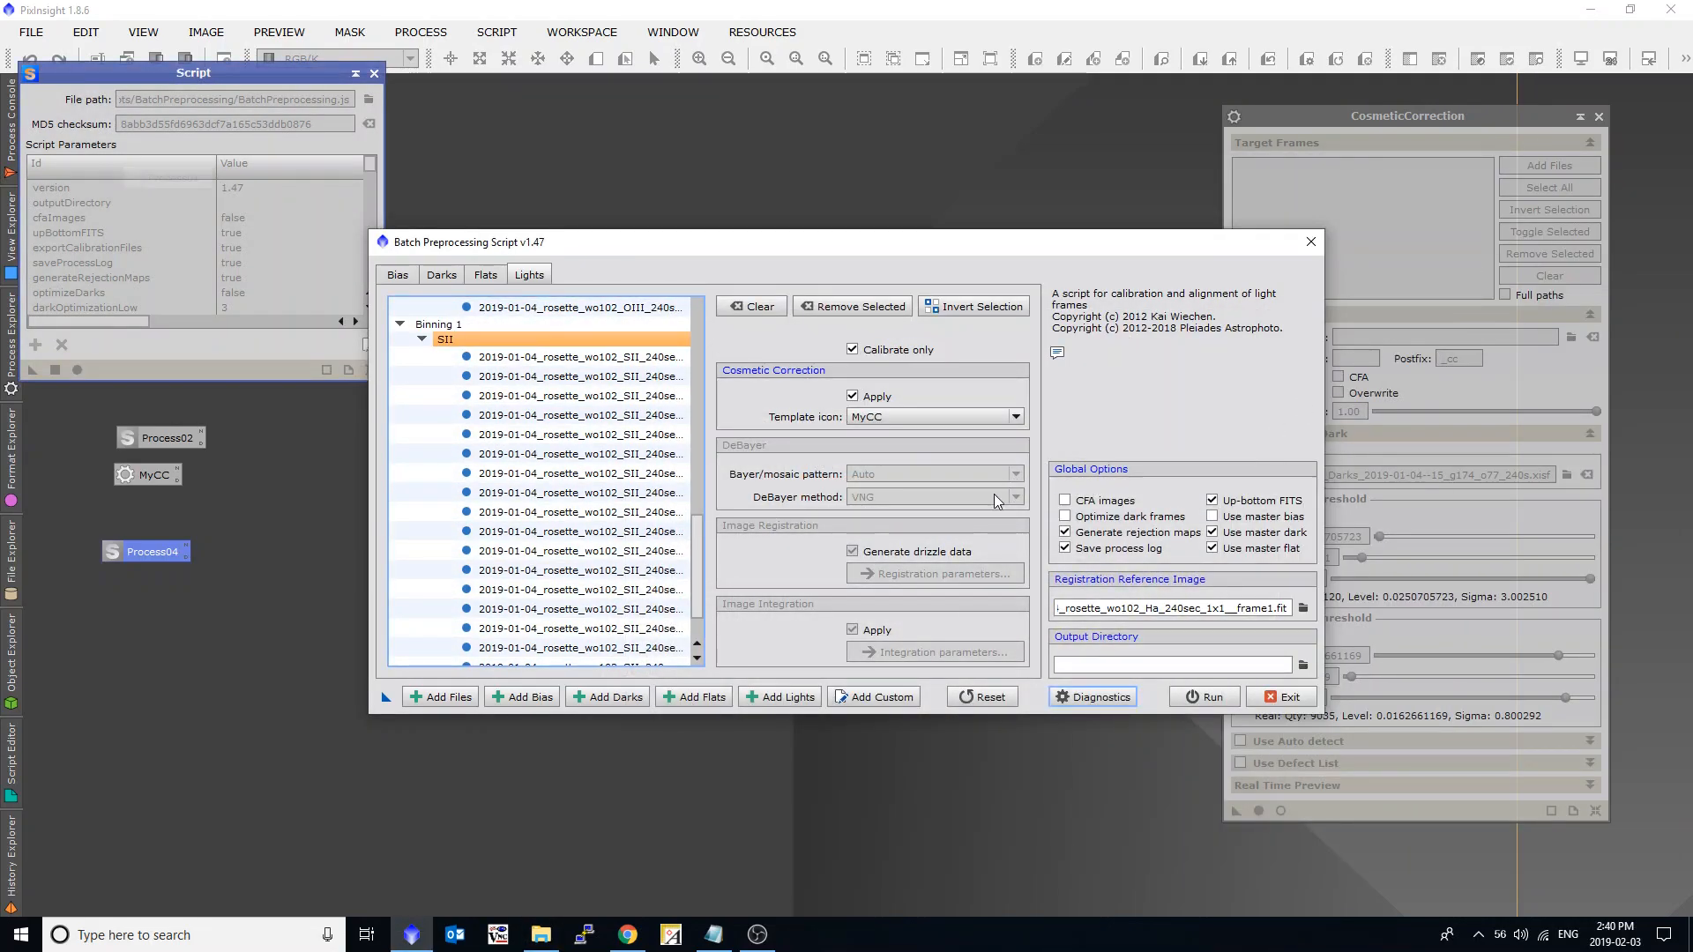